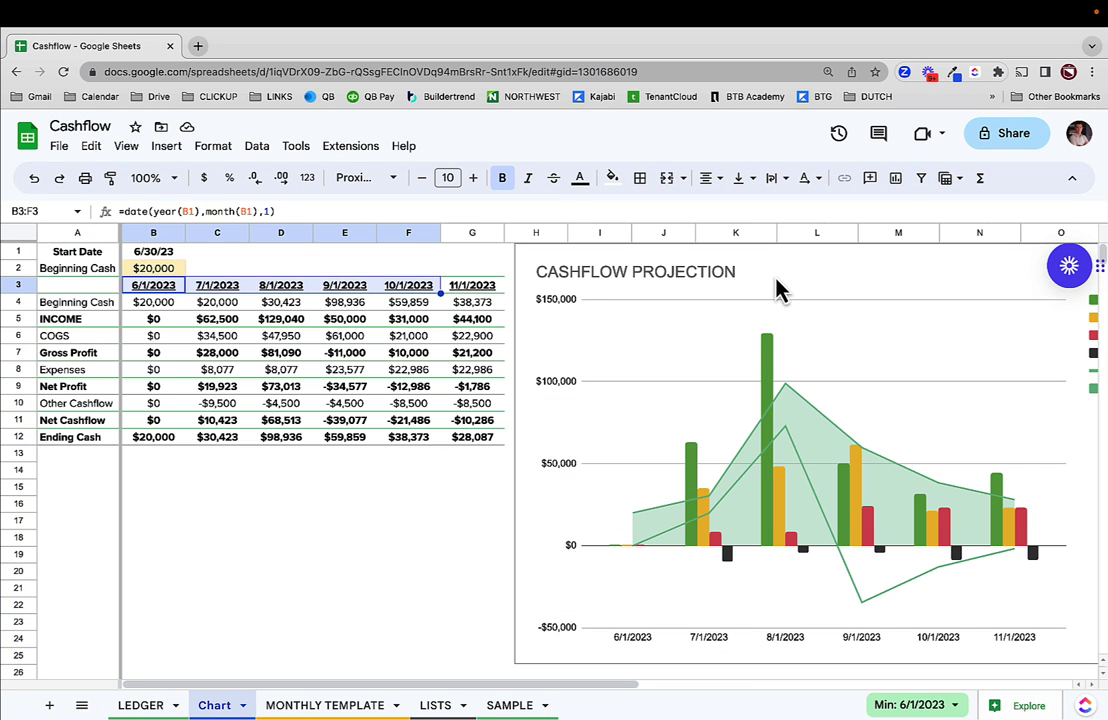
Move the cashflow projection chart below the summary table so its upper edge sits near row 17 at column B
left_click_drag(780, 290, 378, 554)
scroll(540, 330, "down", 5)
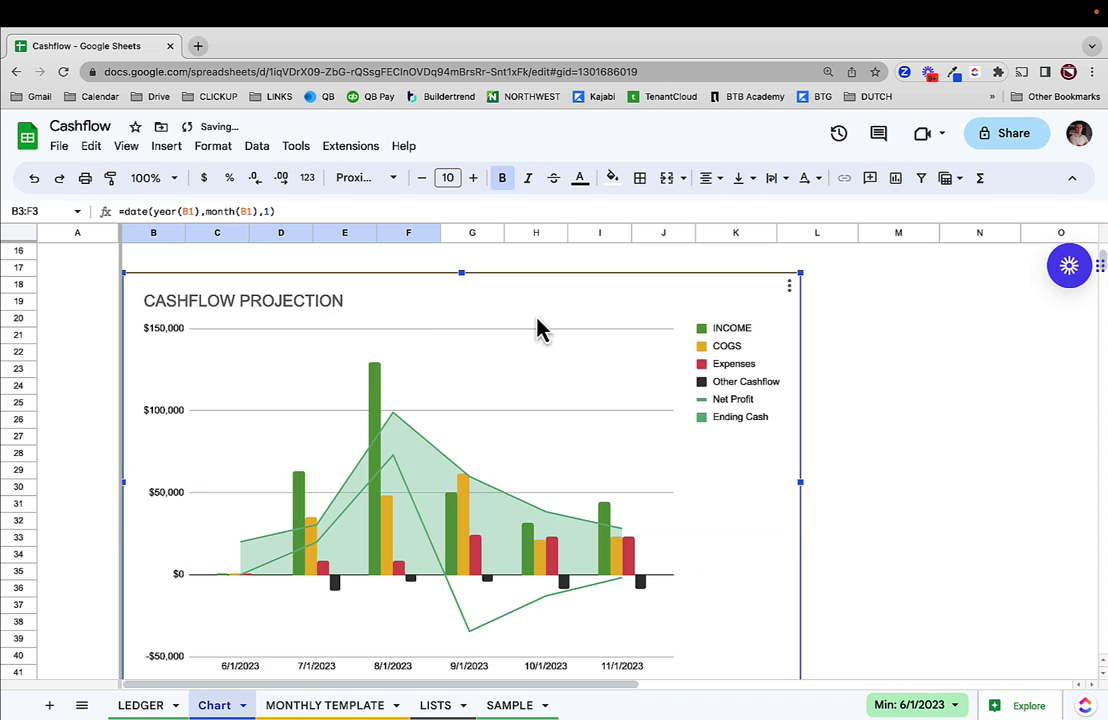
scroll(520, 332, "up", 4)
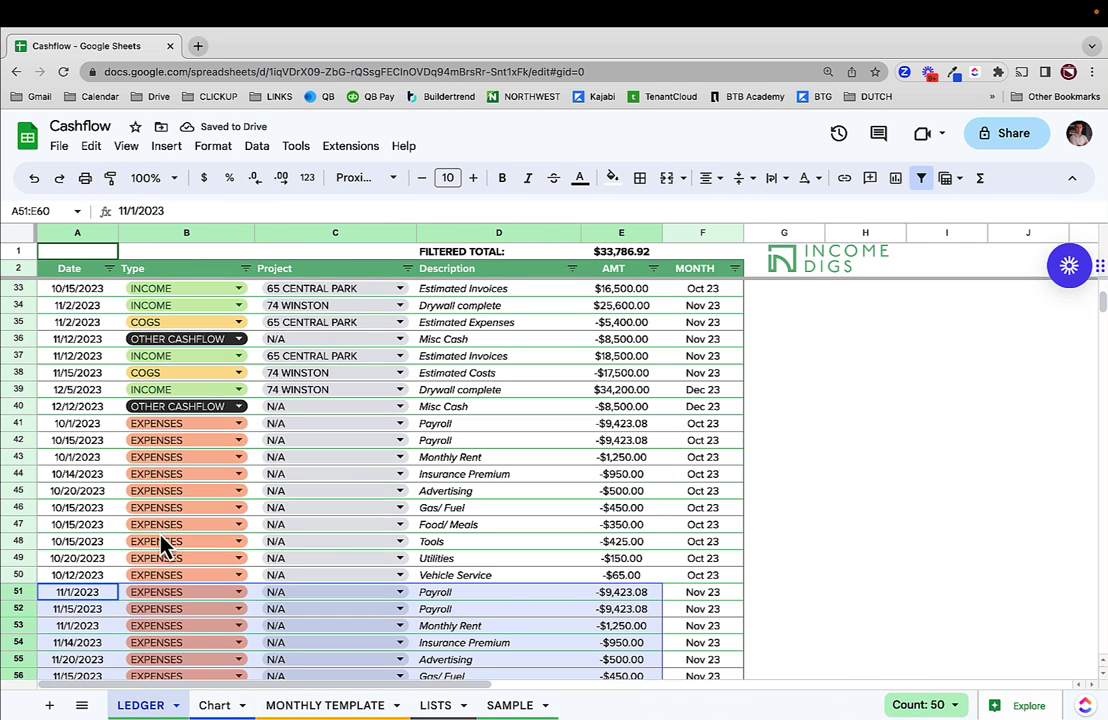
Paste the copied monthly expense entries into the ledger at the first empty row, starting at cell A61, using Paste special
scroll(155, 538, "down", 5)
scroll(146, 538, "up", 4)
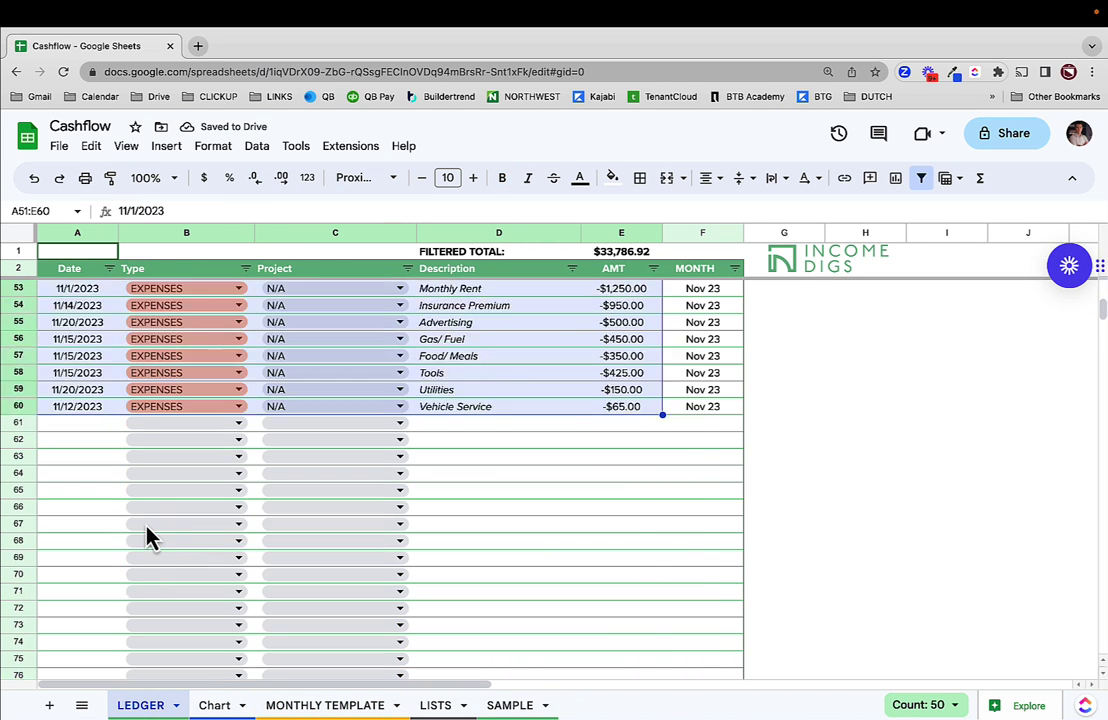
scroll(146, 538, "up", 5)
scroll(116, 564, "down", 3)
left_click(82, 560)
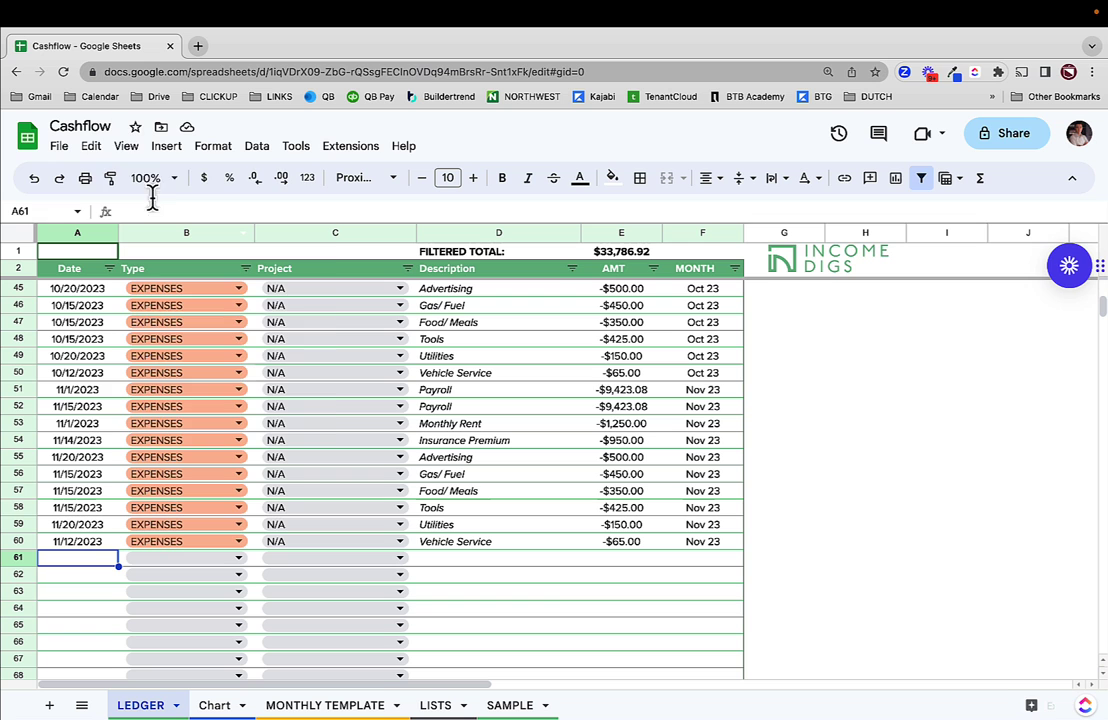
left_click(91, 148)
mouse_move(161, 326)
left_click(391, 346)
scroll(371, 470, "down", 5)
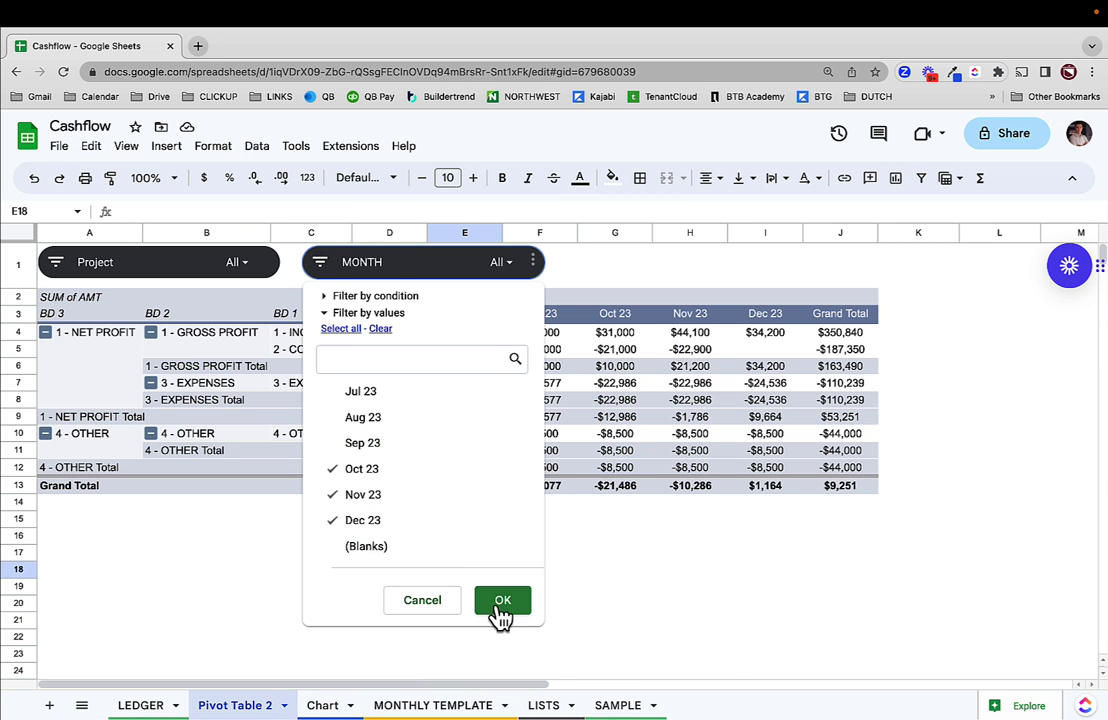
Apply the pivot table's MONTH filter with only Oct 23, Nov 23 and Dec 23 included
left_click(500, 605)
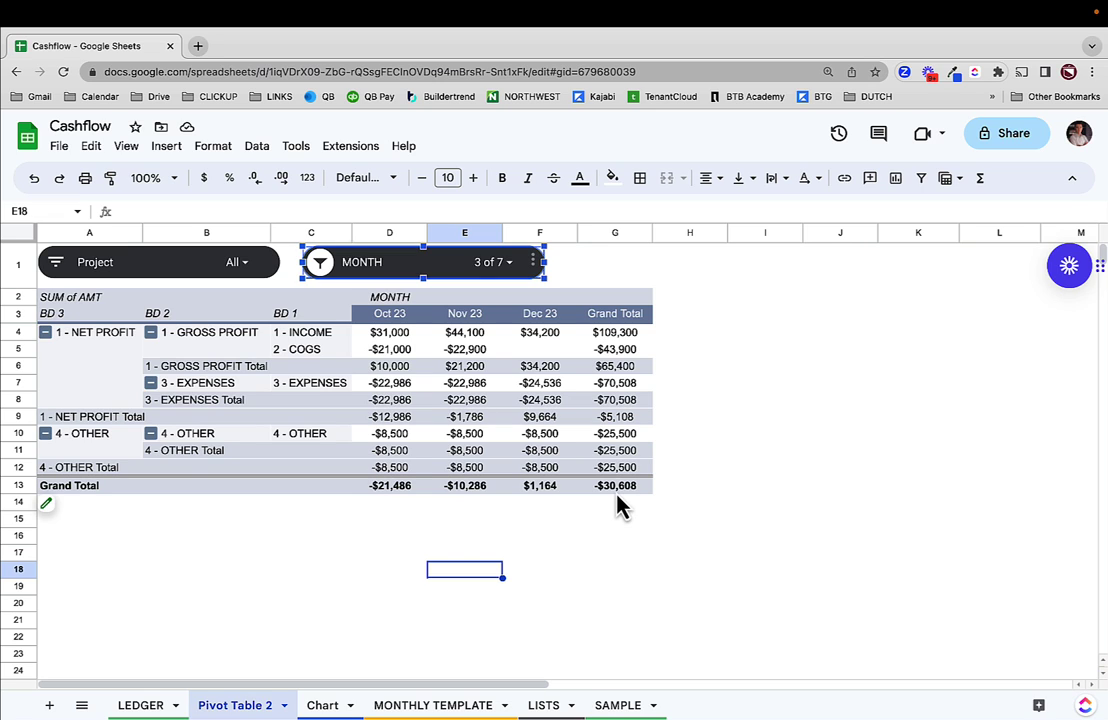
Review the Date, Type, Project, Description, AMT and MONTH columns of the LEDGER sheet
left_click(145, 704)
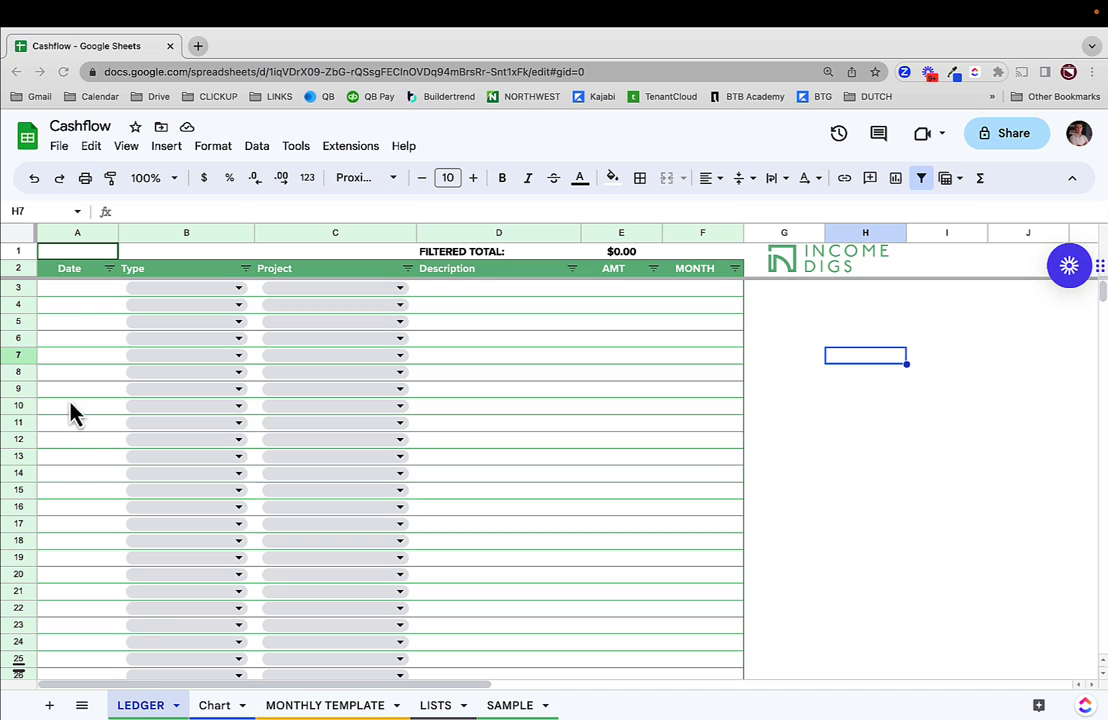
left_click(69, 272)
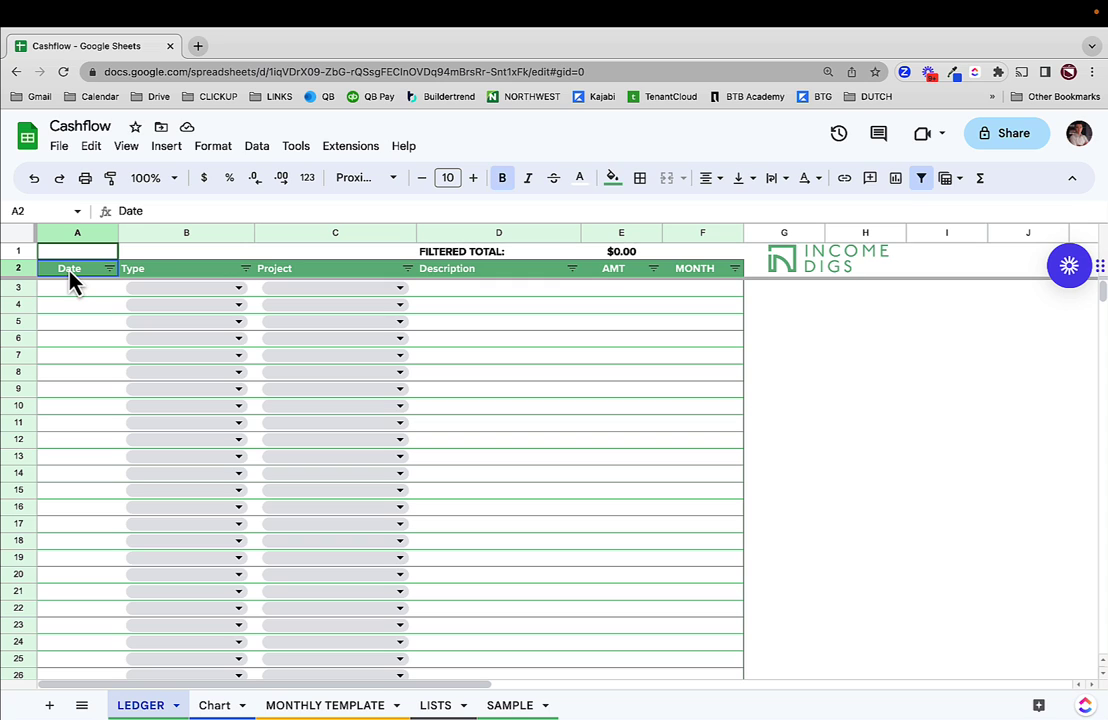
left_click(157, 272)
left_click(310, 272)
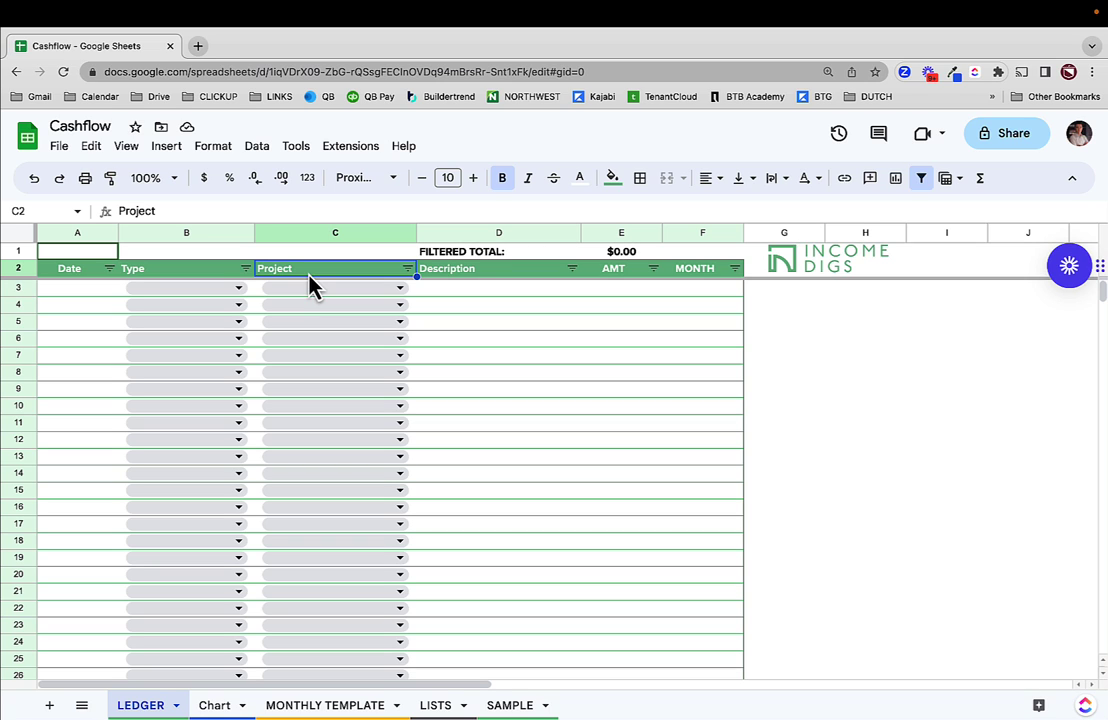
left_click(549, 286)
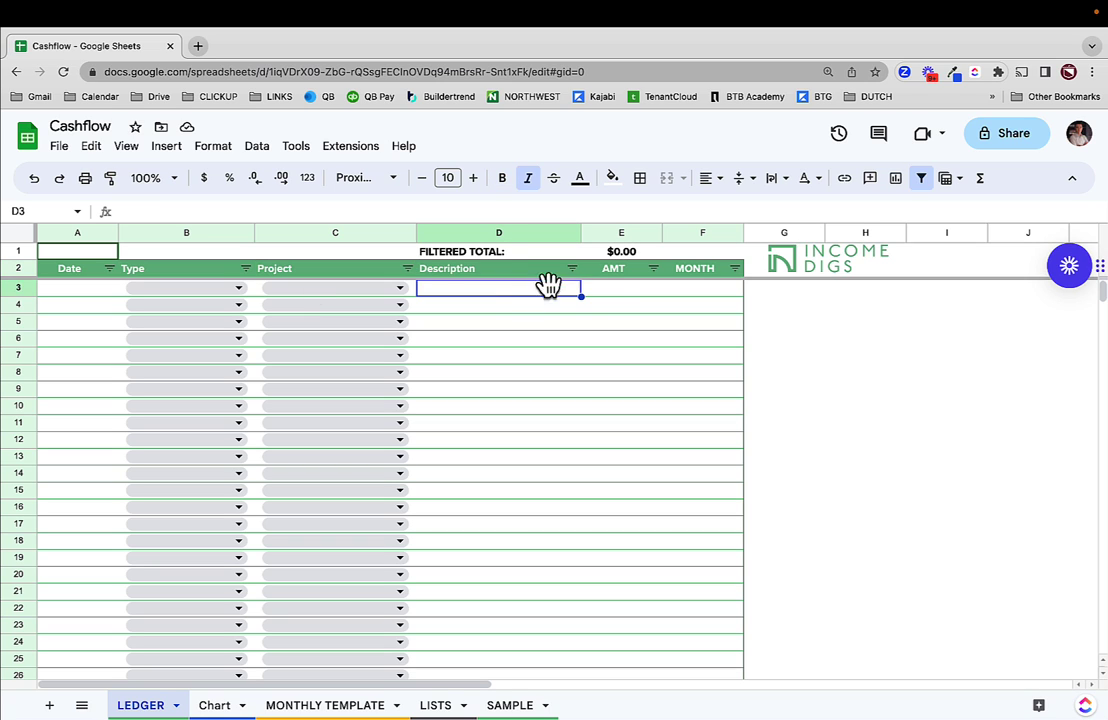
left_click(615, 290)
left_click(697, 292)
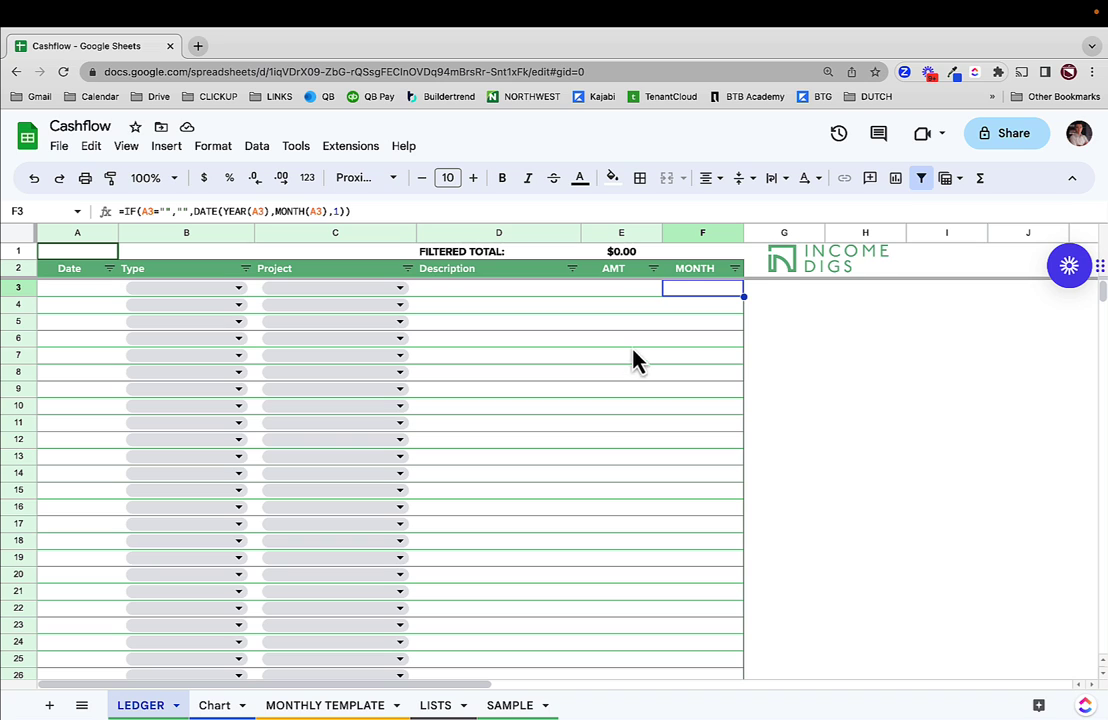
Start the first ledger entry in row 3 with date 7/4, type INCOME and project 65 CENTRAL PARK
left_click(80, 292)
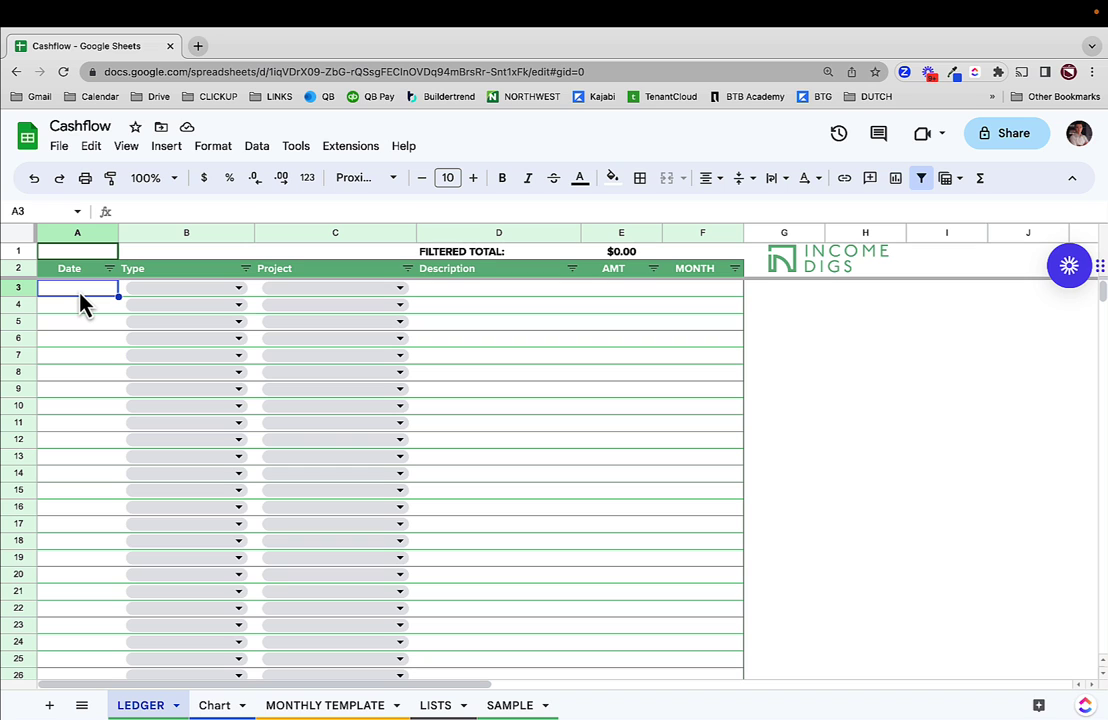
type("7/4")
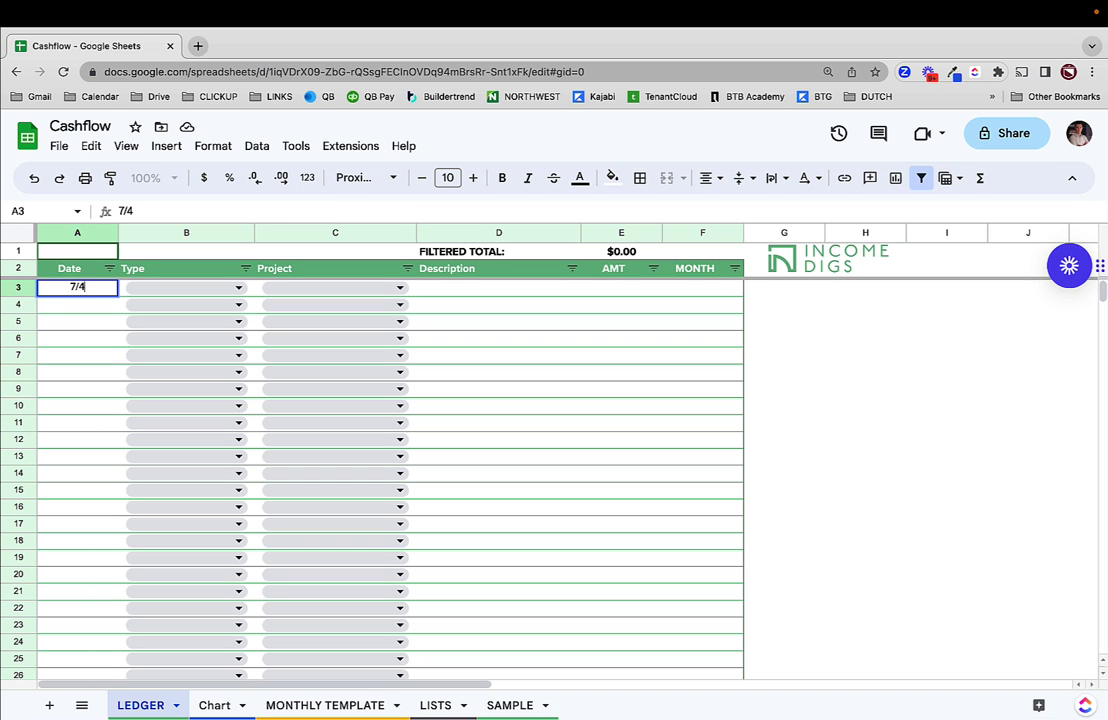
key("Tab")
left_click(178, 290)
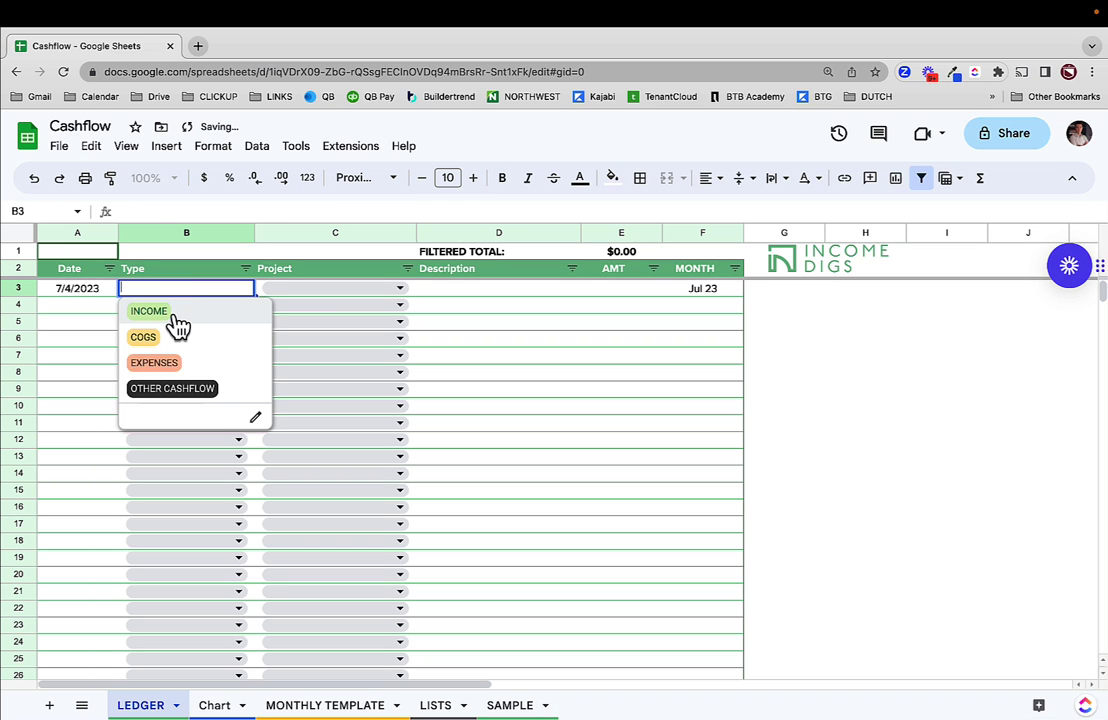
left_click(176, 312)
left_click(324, 288)
left_click(324, 288)
left_click(321, 349)
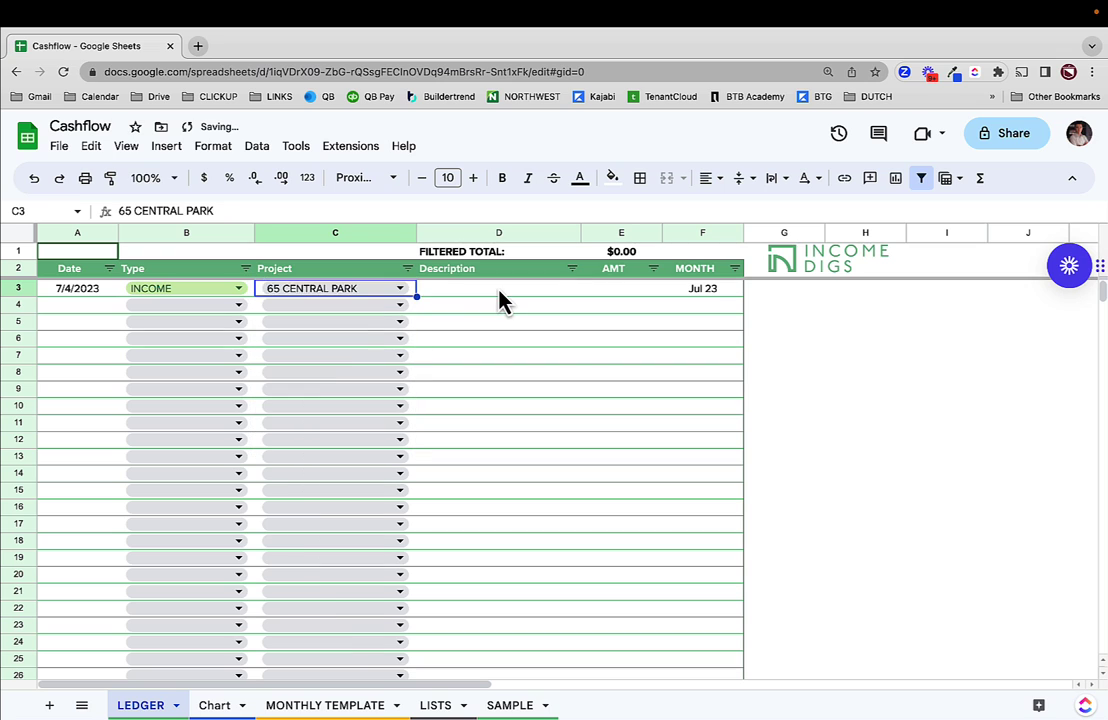
Complete the row 3 ledger entry with the description Deposit and an amount of 25000
left_click(500, 299)
type("Deposit")
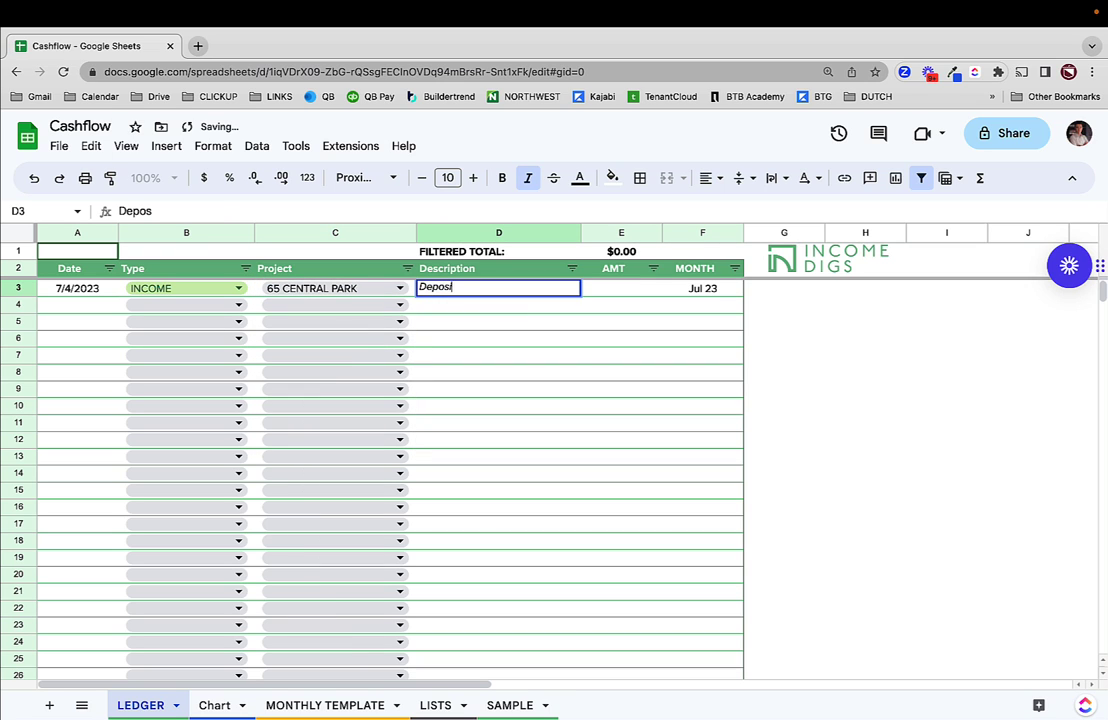
key("Tab")
type("25000")
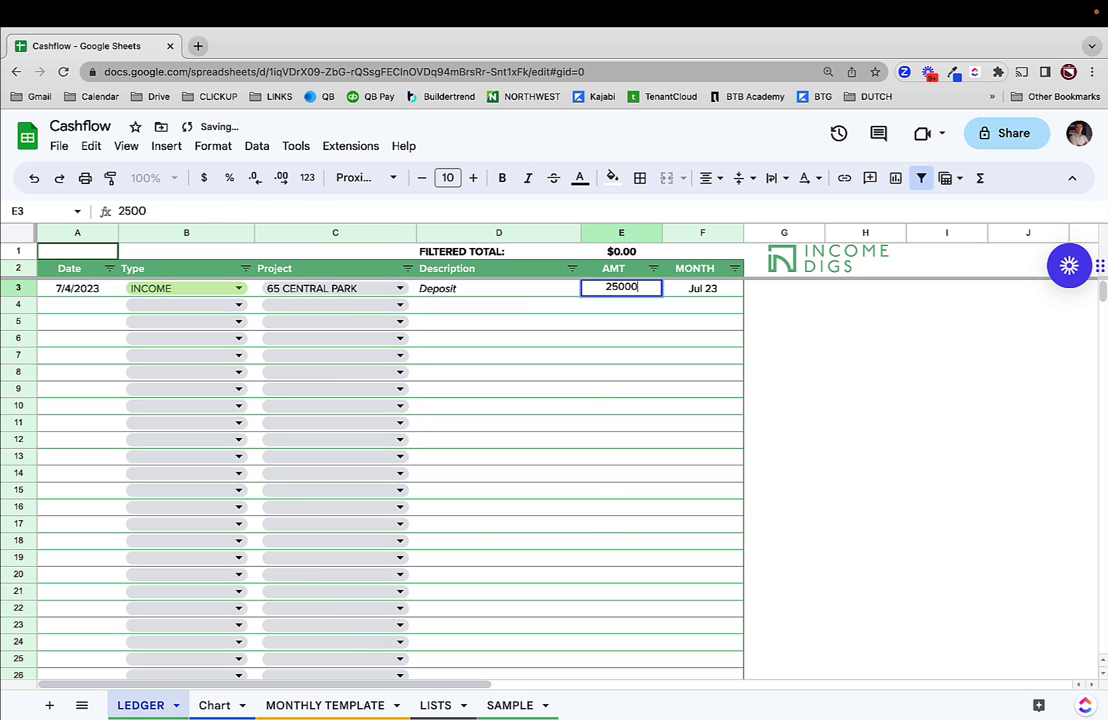
key("Tab")
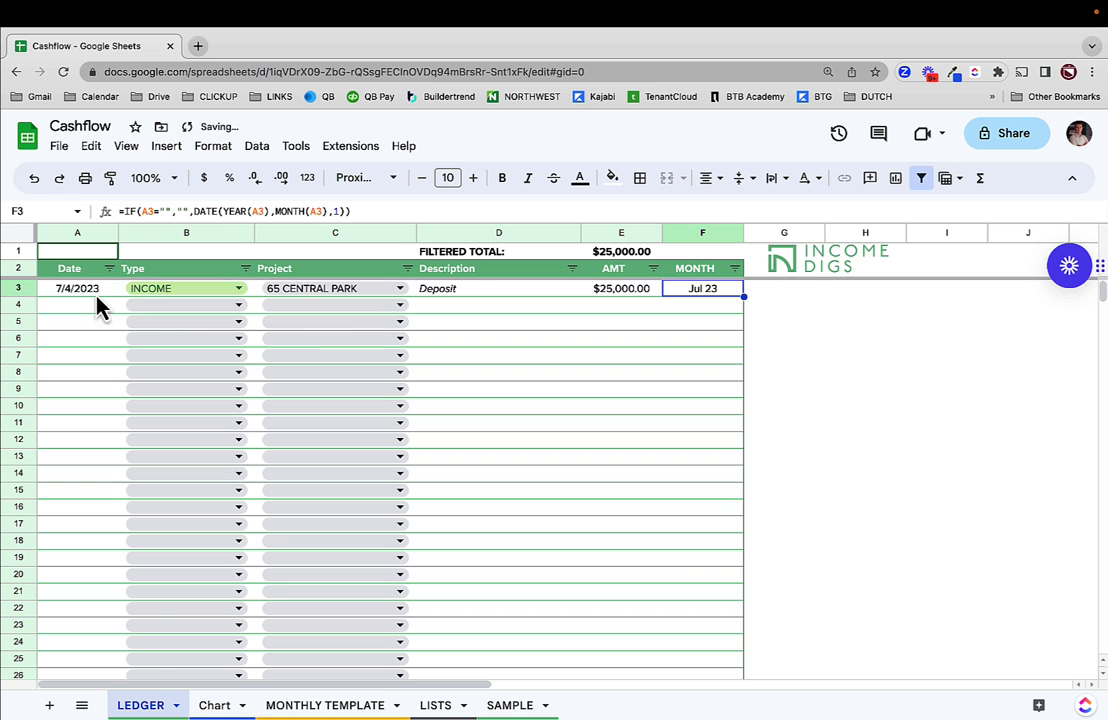
Examine how the new ledger entry feeds the monthly figures and projection on the Chart sheet
left_click_drag(96, 292, 683, 578)
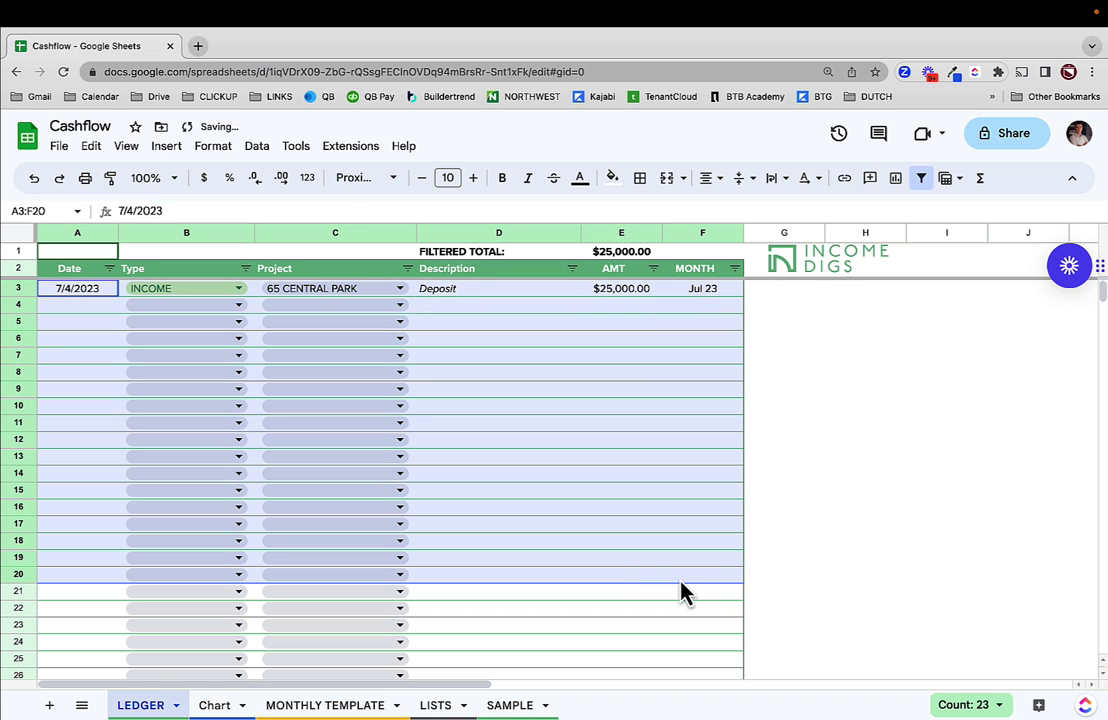
left_click(80, 308)
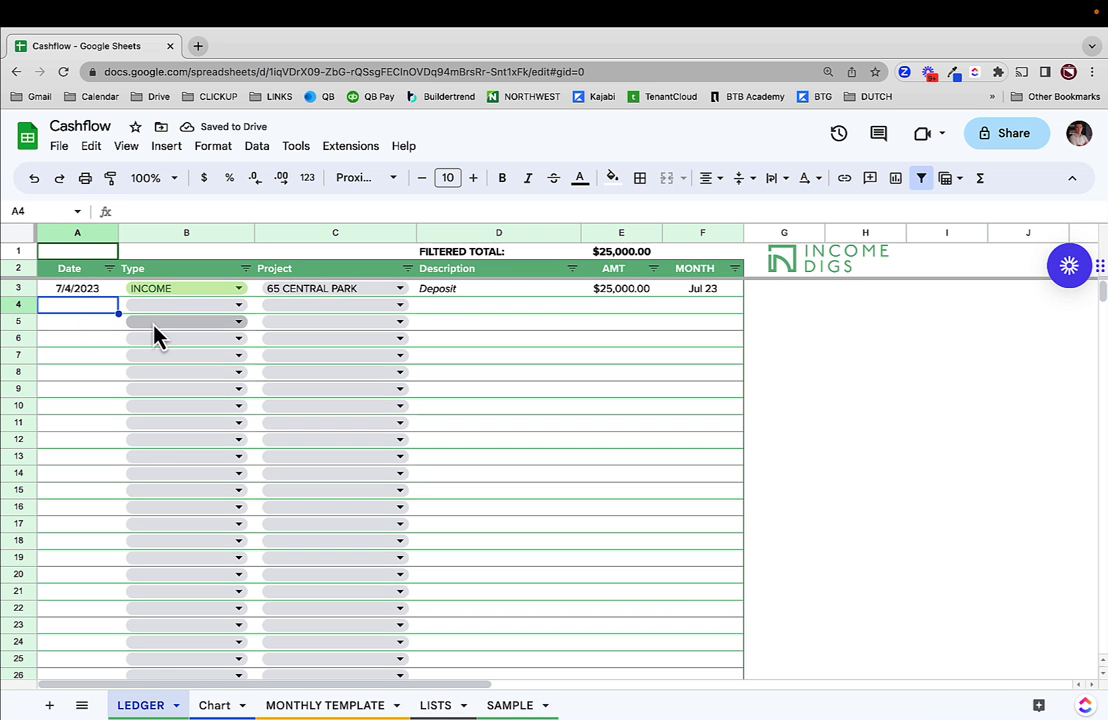
left_click(212, 705)
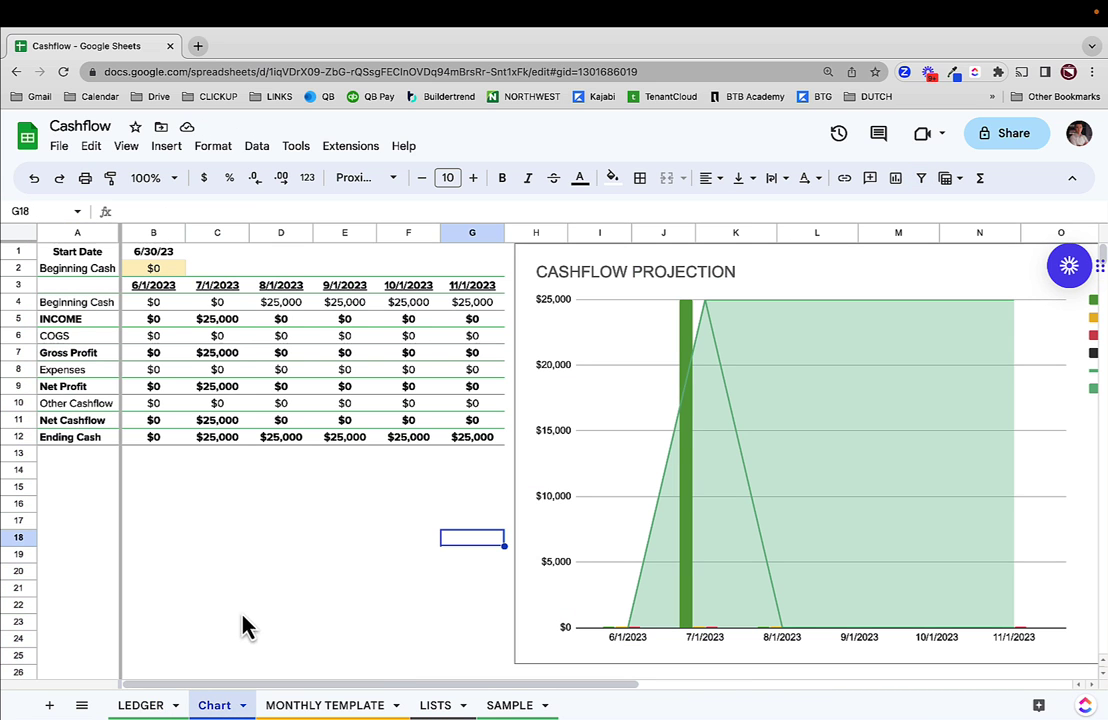
left_click(153, 271)
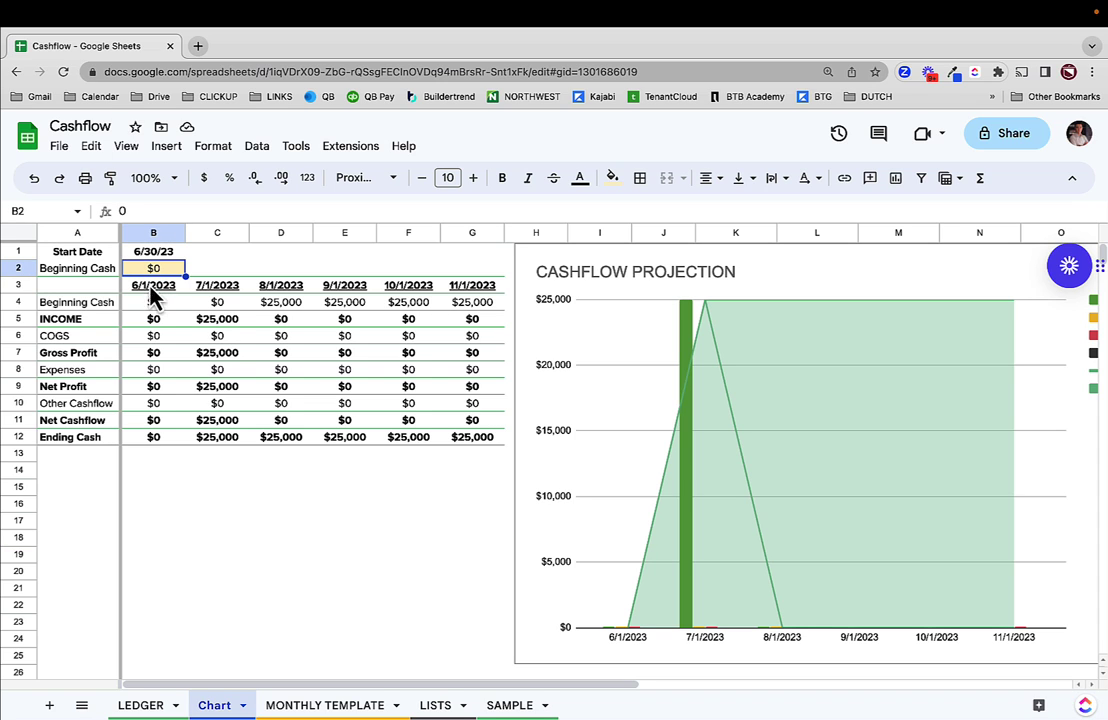
left_click_drag(152, 306, 448, 450)
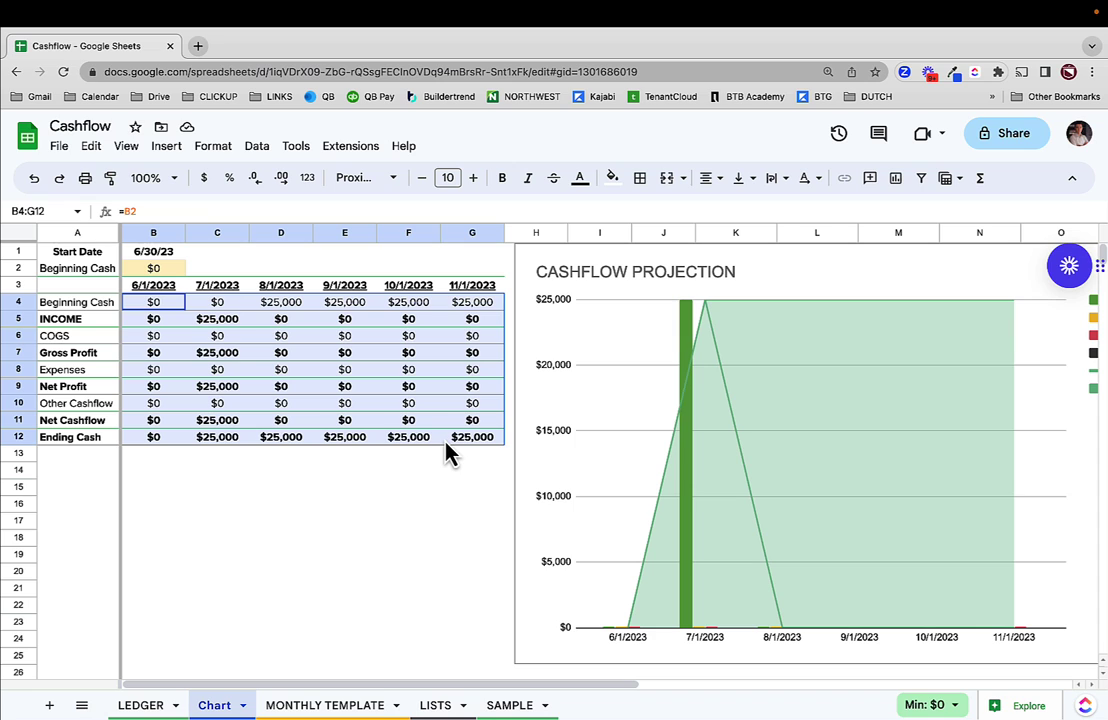
Set the Beginning Cash in cell B2 of the Chart sheet to 20000
left_click(164, 269)
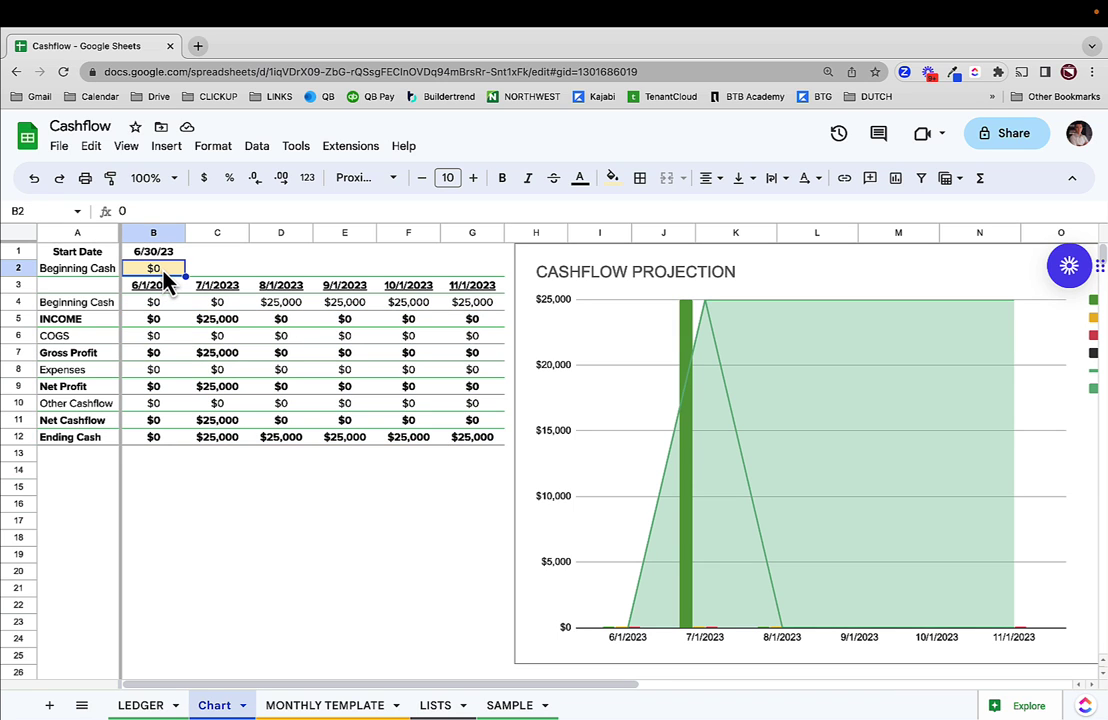
type("20000")
key("Tab")
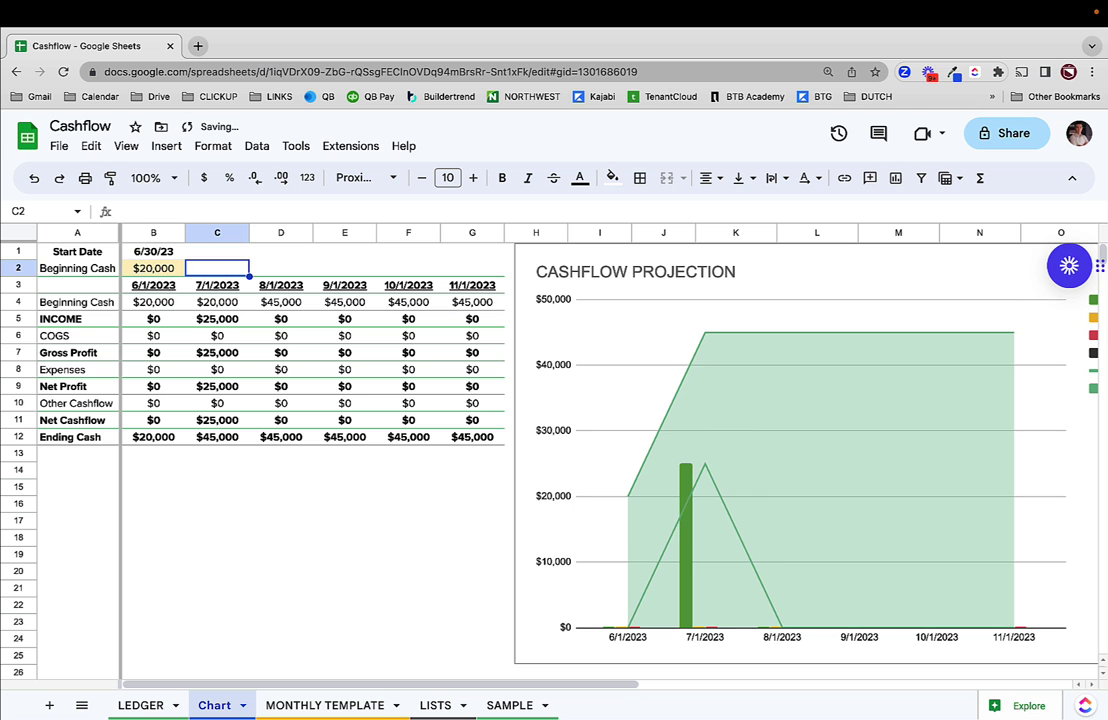
Show the data validation rules for the ledger's Type cells B3:B20
left_click(145, 705)
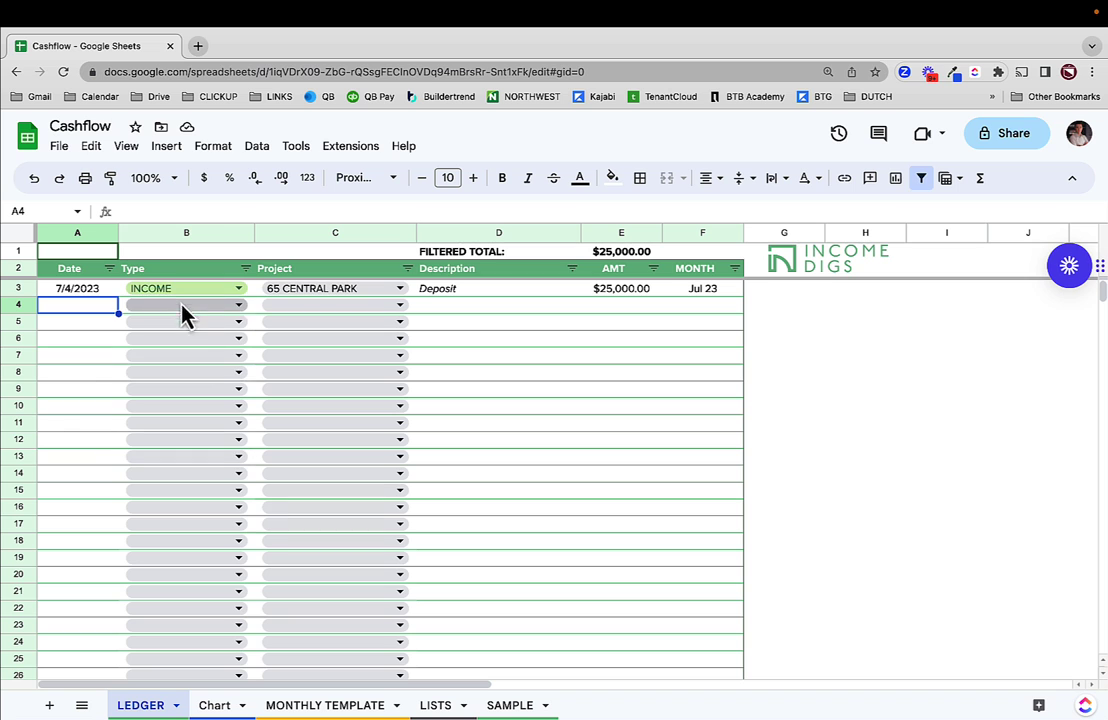
left_click_drag(250, 292, 247, 574)
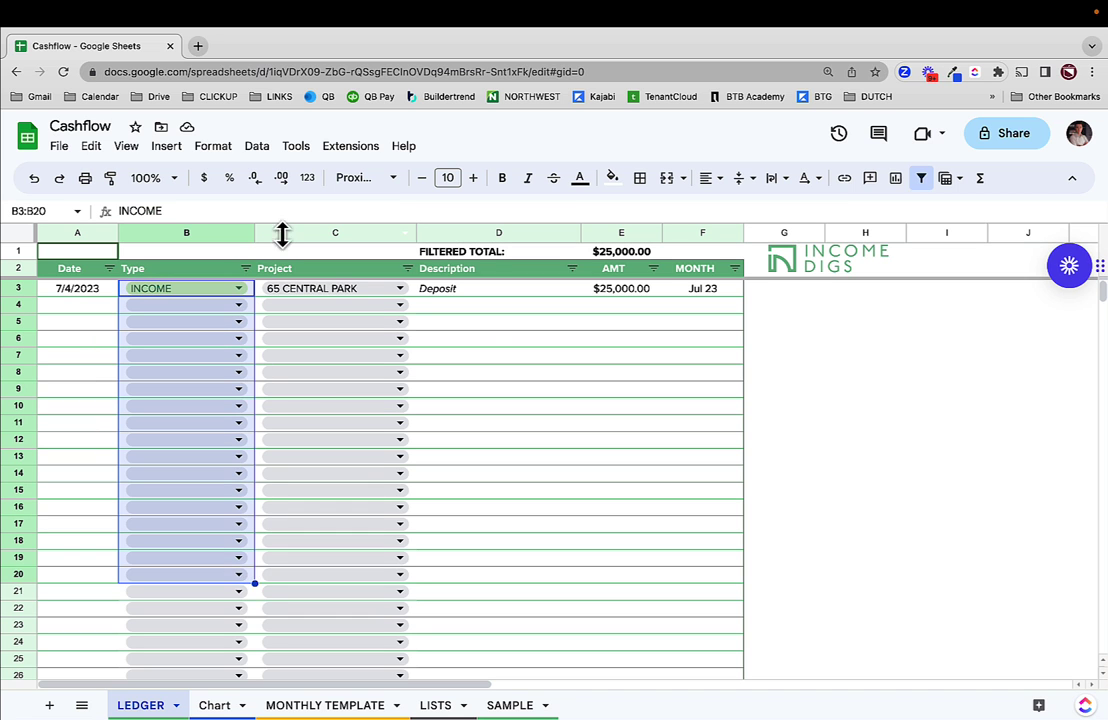
left_click(257, 146)
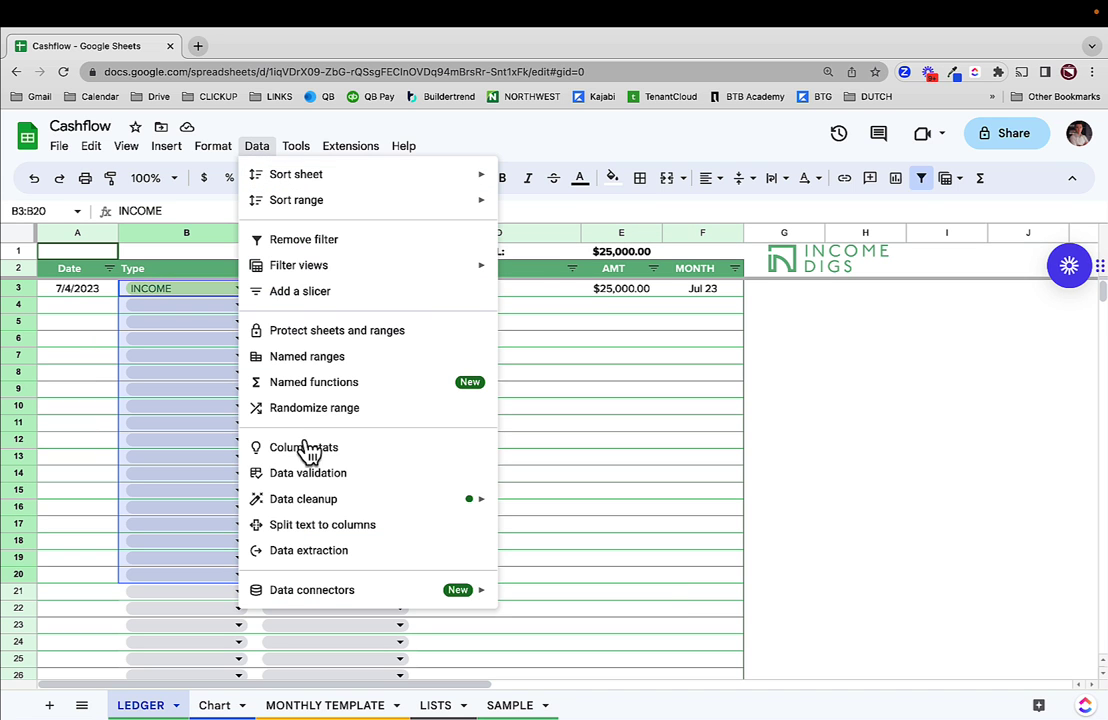
left_click(300, 475)
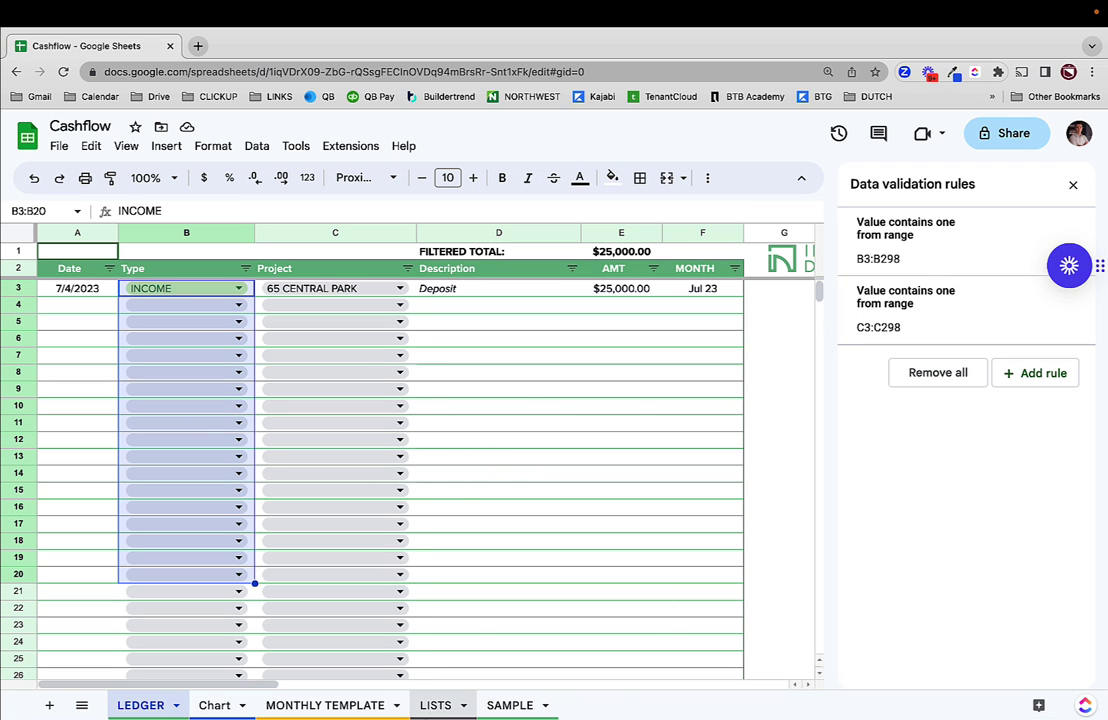
Examine the project names in column A, the types in column B and the category mappings in columns C to E of LISTS
left_click(437, 707)
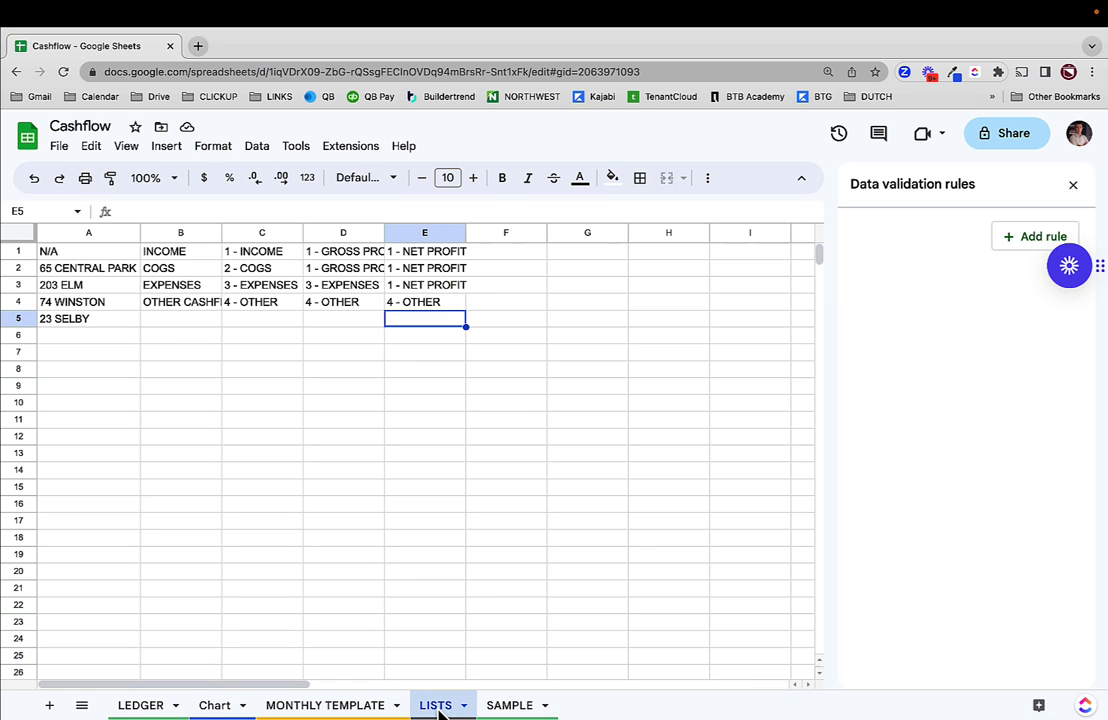
left_click_drag(65, 251, 55, 505)
left_click_drag(170, 251, 168, 502)
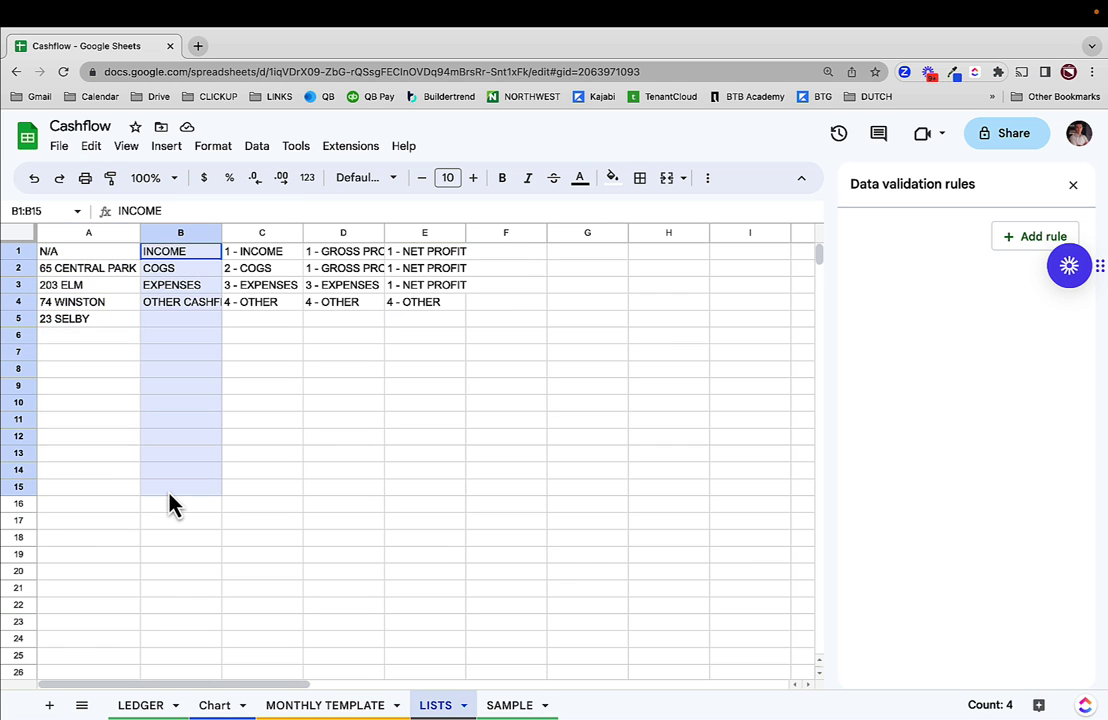
left_click(263, 255)
left_click_drag(265, 258, 448, 475)
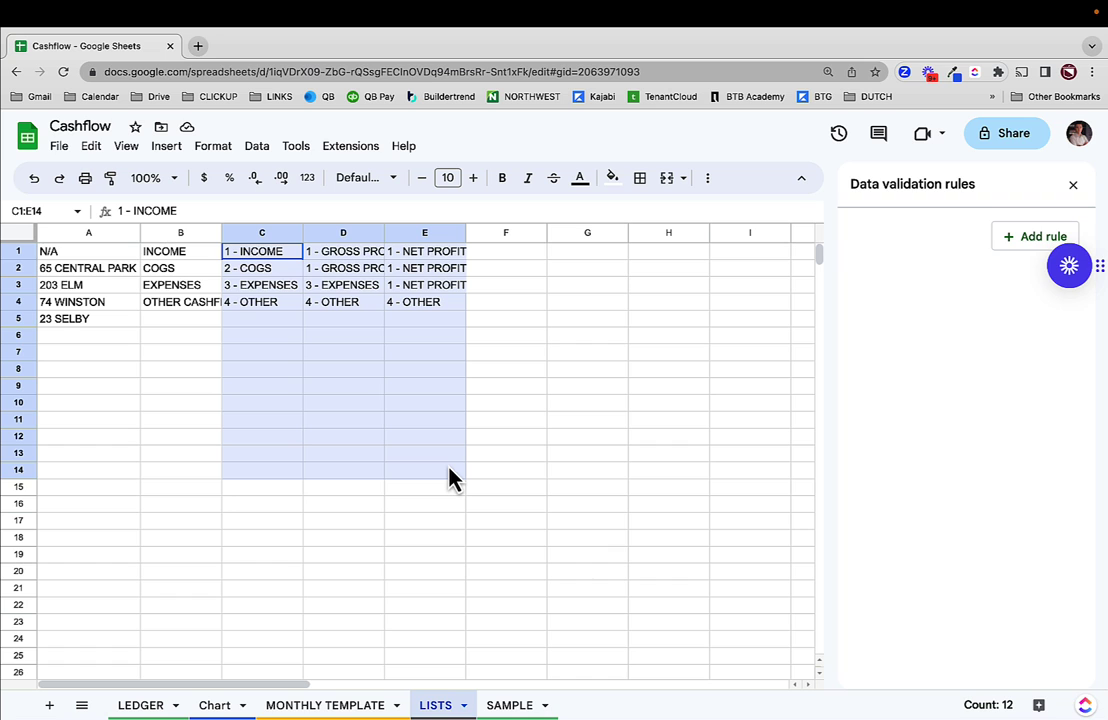
Open the LEDGER sheet's data validation rule for the Type range B3:B298 to inspect its dropdown source
left_click(140, 703)
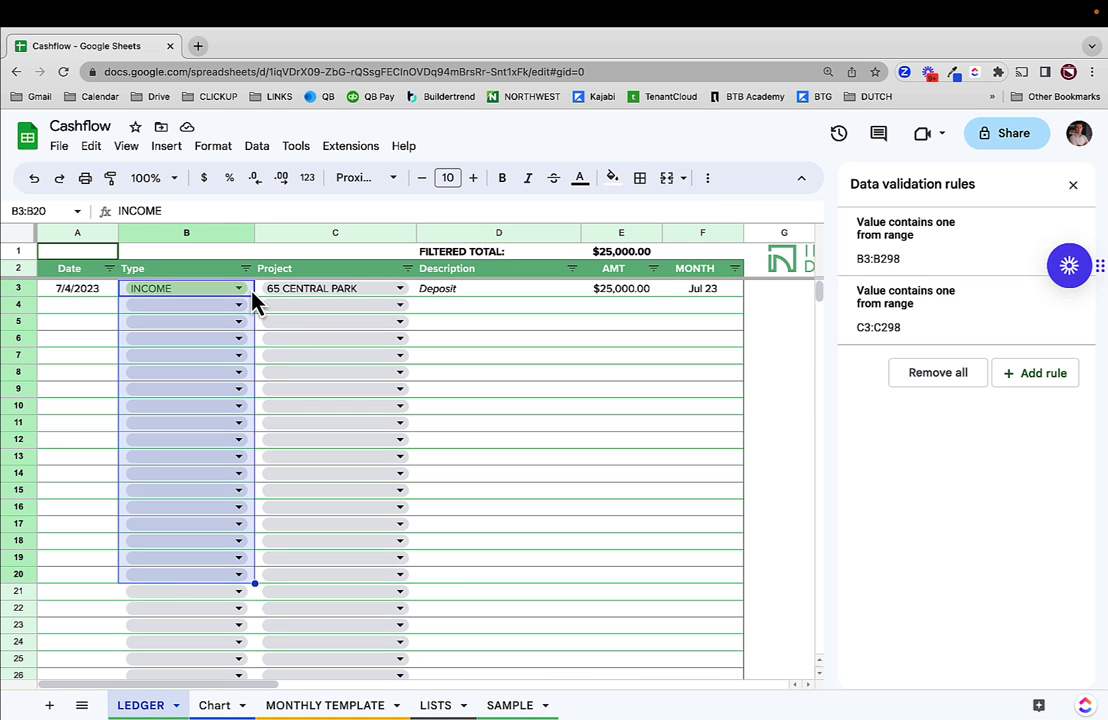
left_click_drag(253, 300, 228, 683)
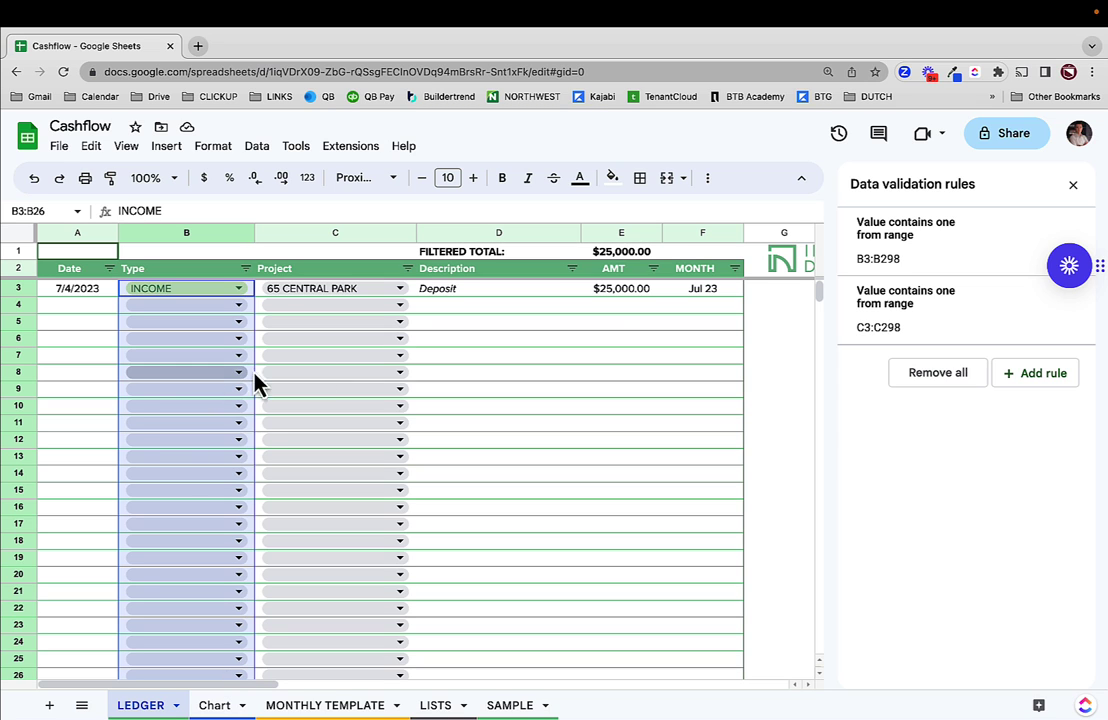
left_click(962, 252)
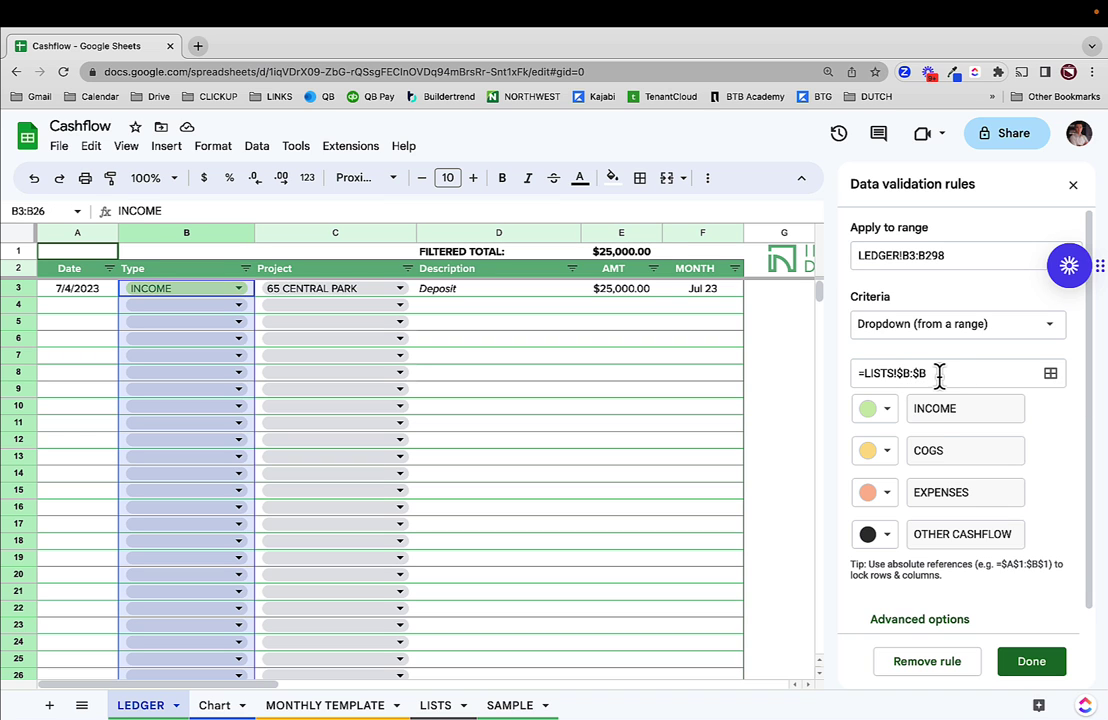
Examine the type names in column B of LISTS and the matching Type dropdown choices in LEDGER cell B4
left_click(435, 705)
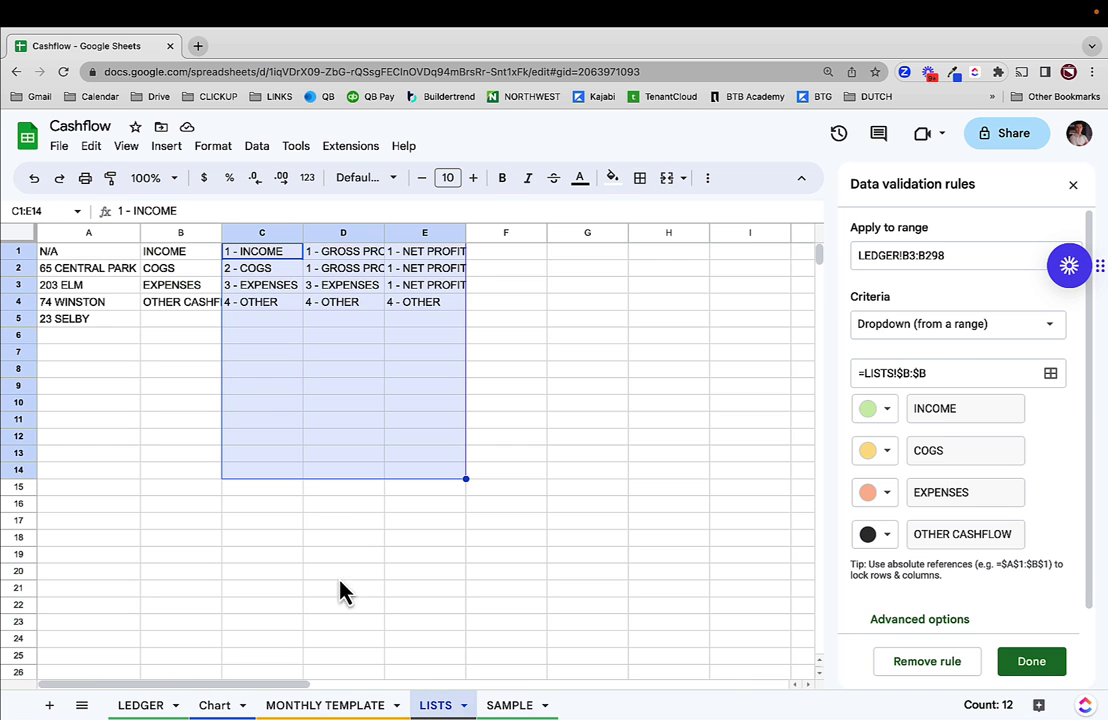
left_click(178, 232)
left_click_drag(178, 251, 180, 420)
left_click(140, 705)
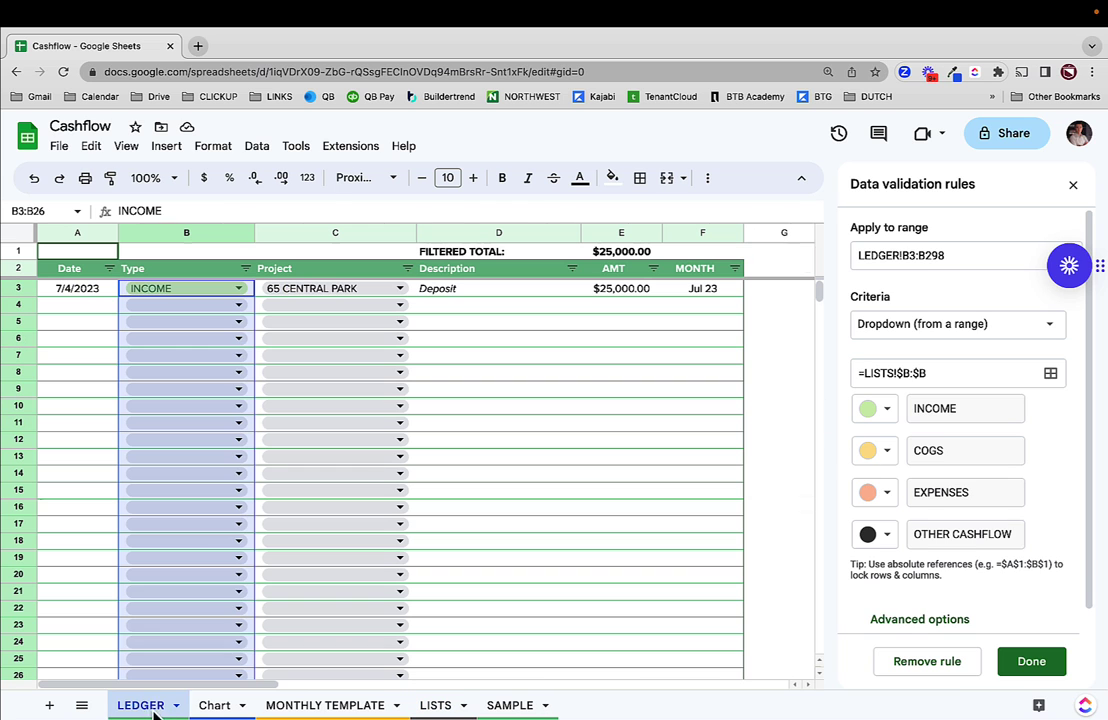
left_click(220, 305)
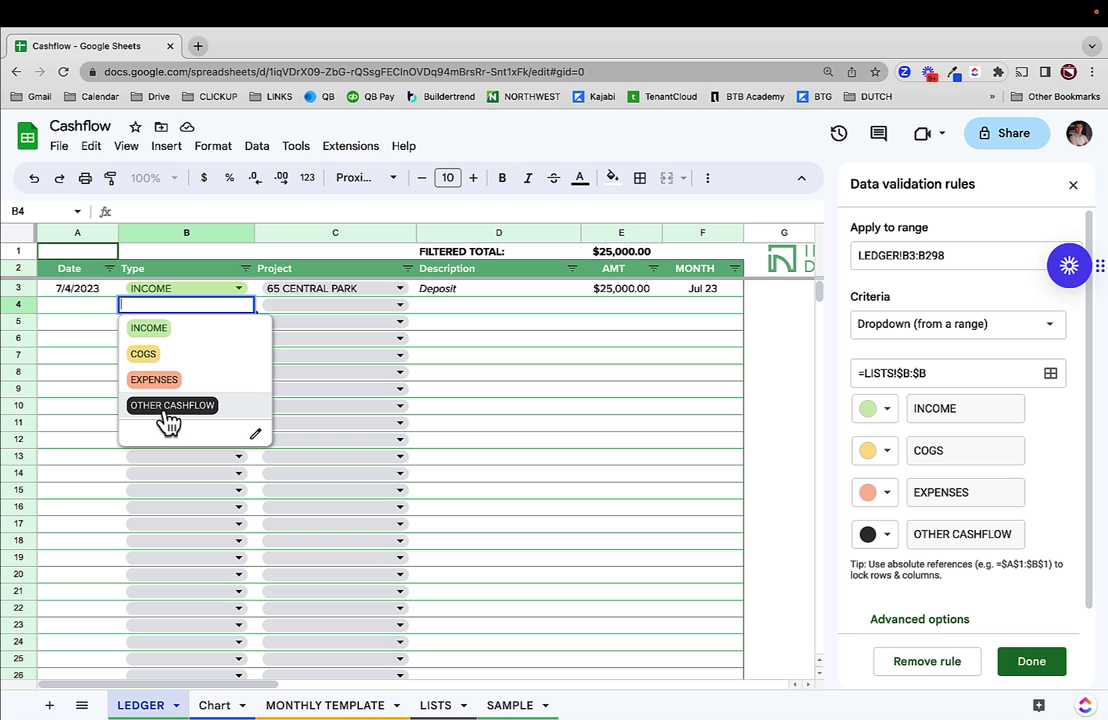
left_click(96, 305)
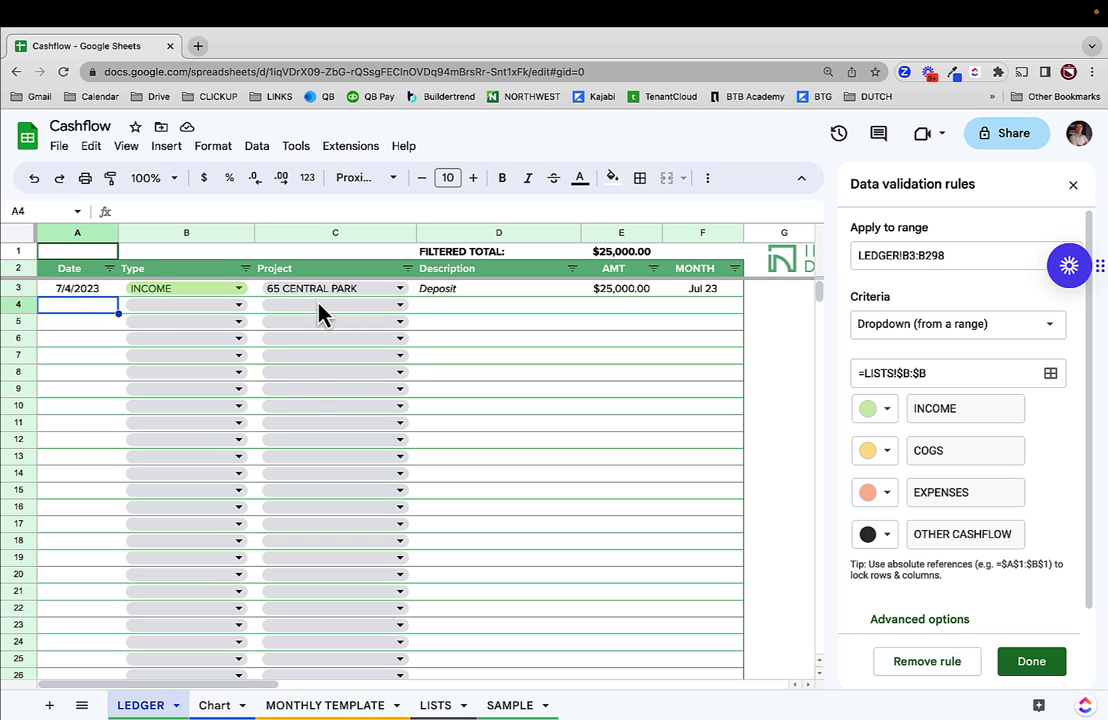
Add the project 123 MAIN to the project list in cell A6 of LISTS
left_click(437, 705)
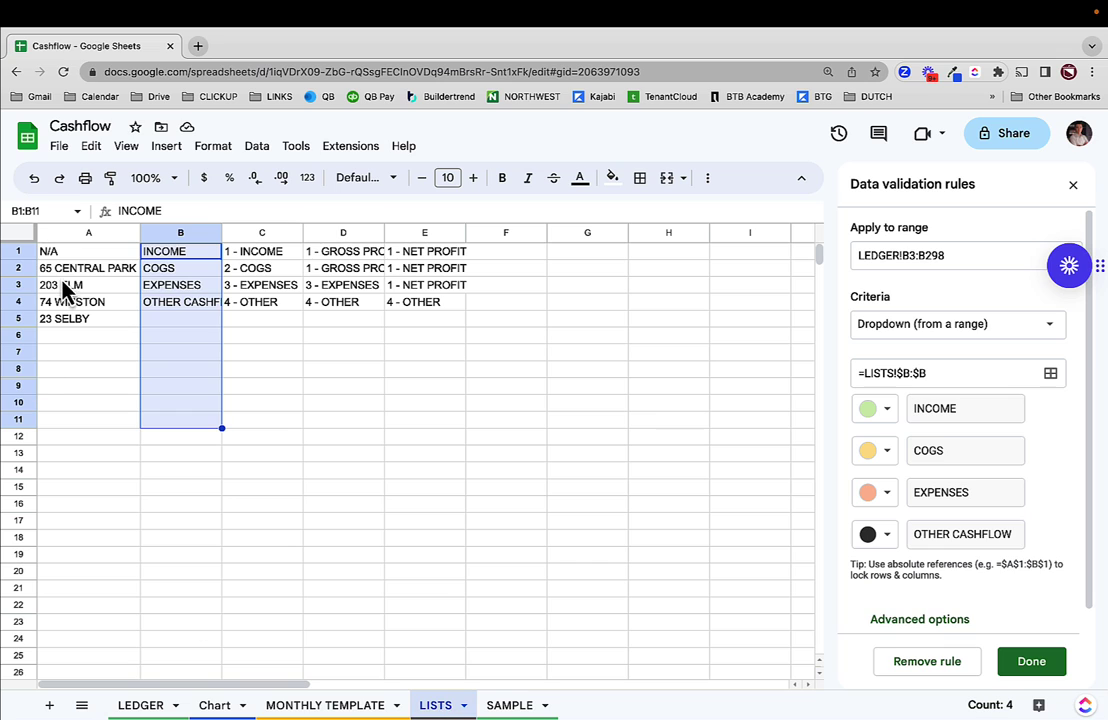
left_click_drag(75, 253, 105, 525)
left_click(77, 250)
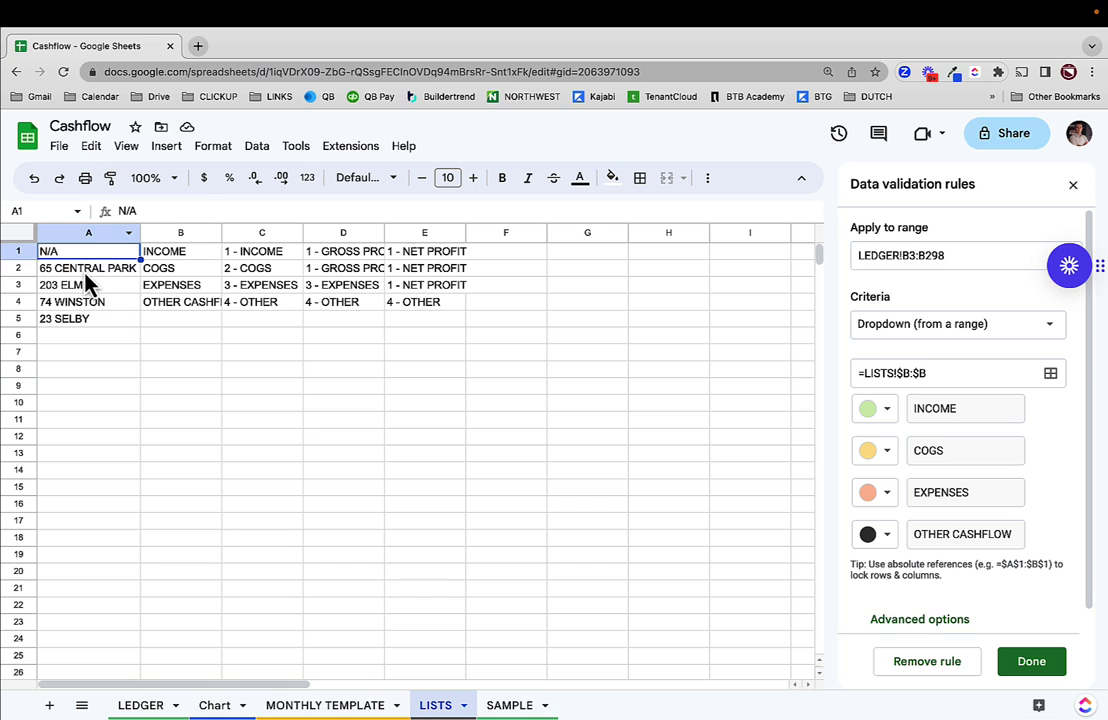
left_click_drag(87, 270, 96, 405)
left_click(74, 341)
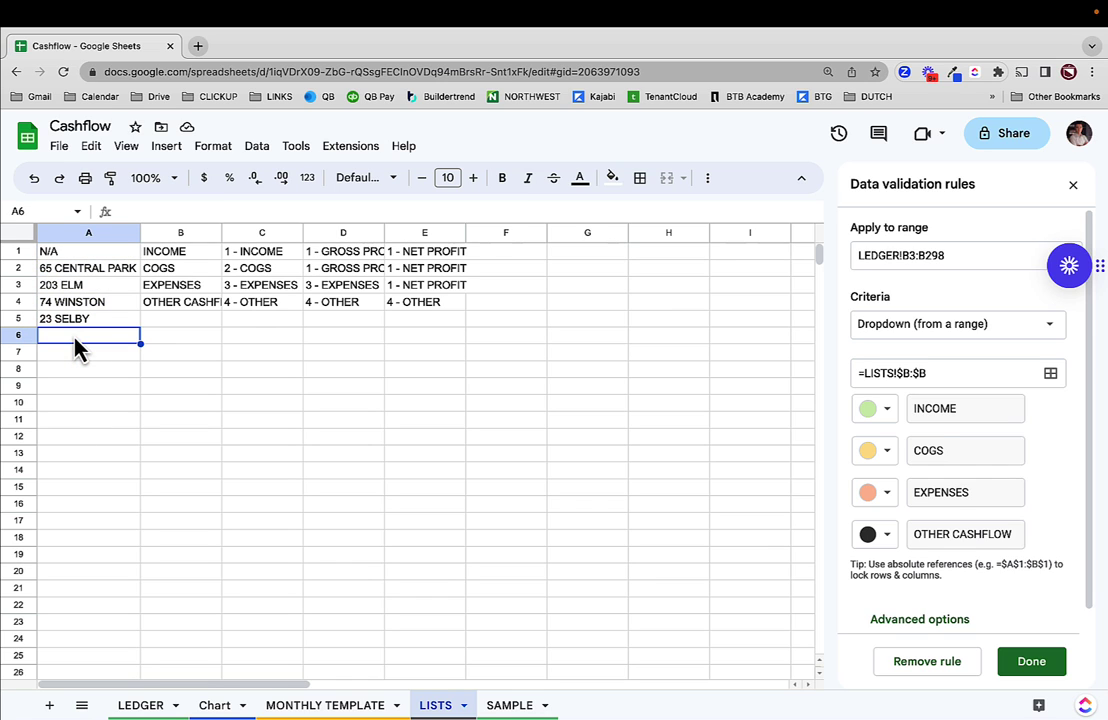
type("123 MAIN")
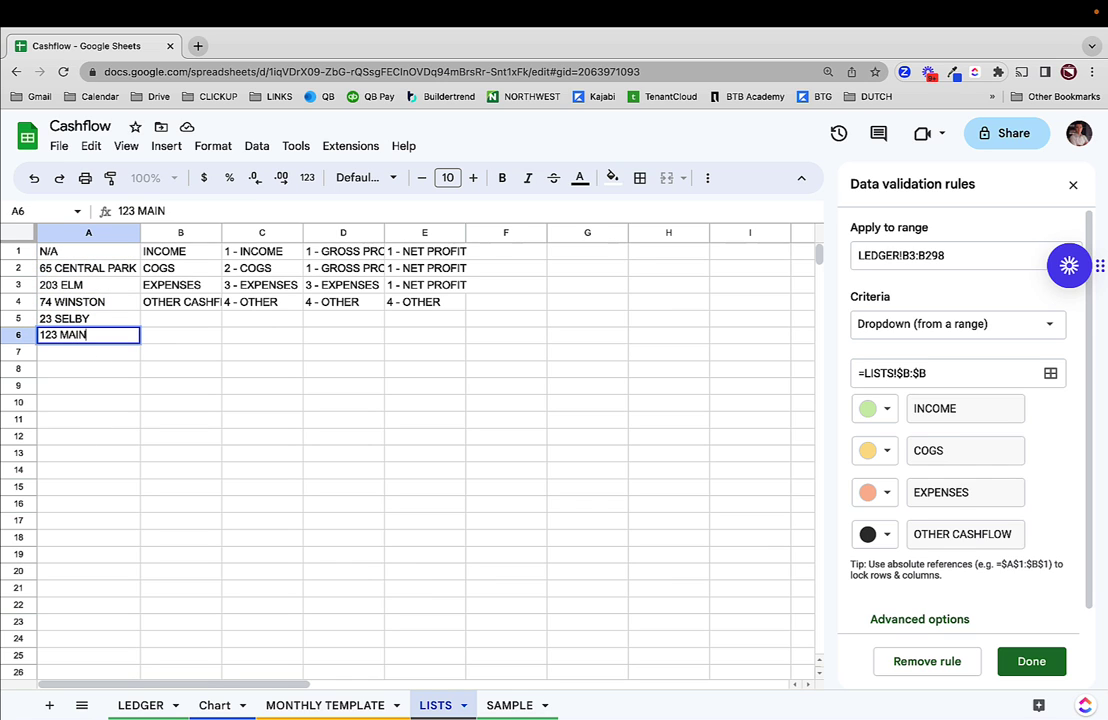
key("Return")
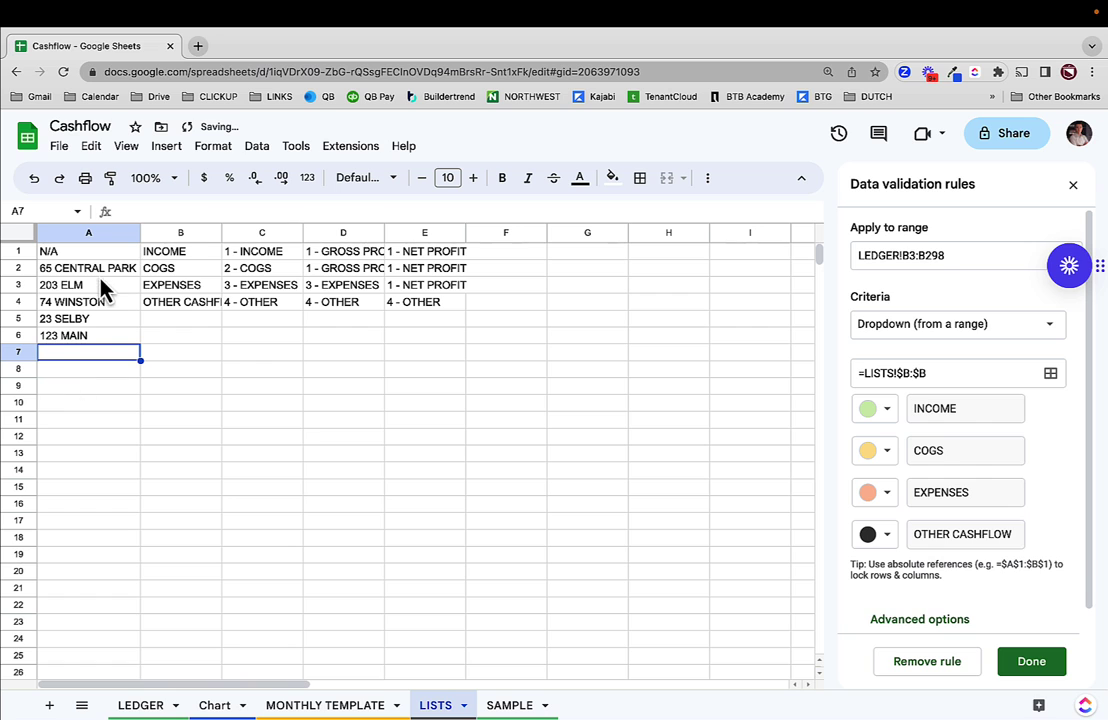
Set the Project in cell C4 of LEDGER to N/A
left_click(142, 705)
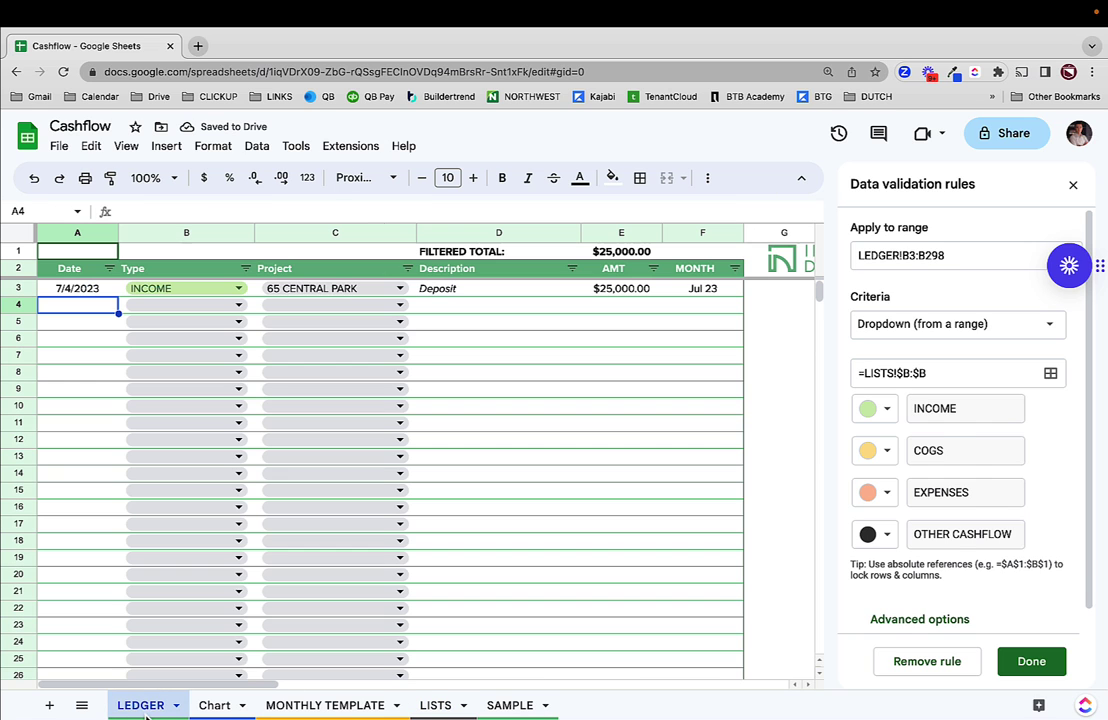
left_click(320, 305)
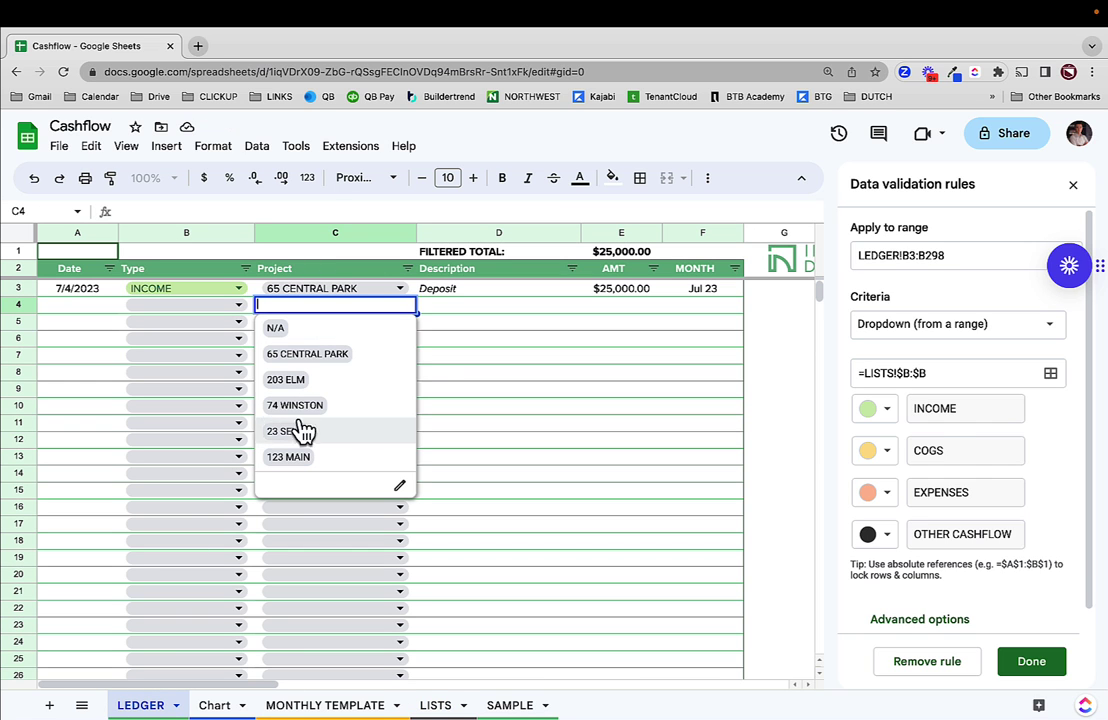
left_click(378, 306)
key("Tab")
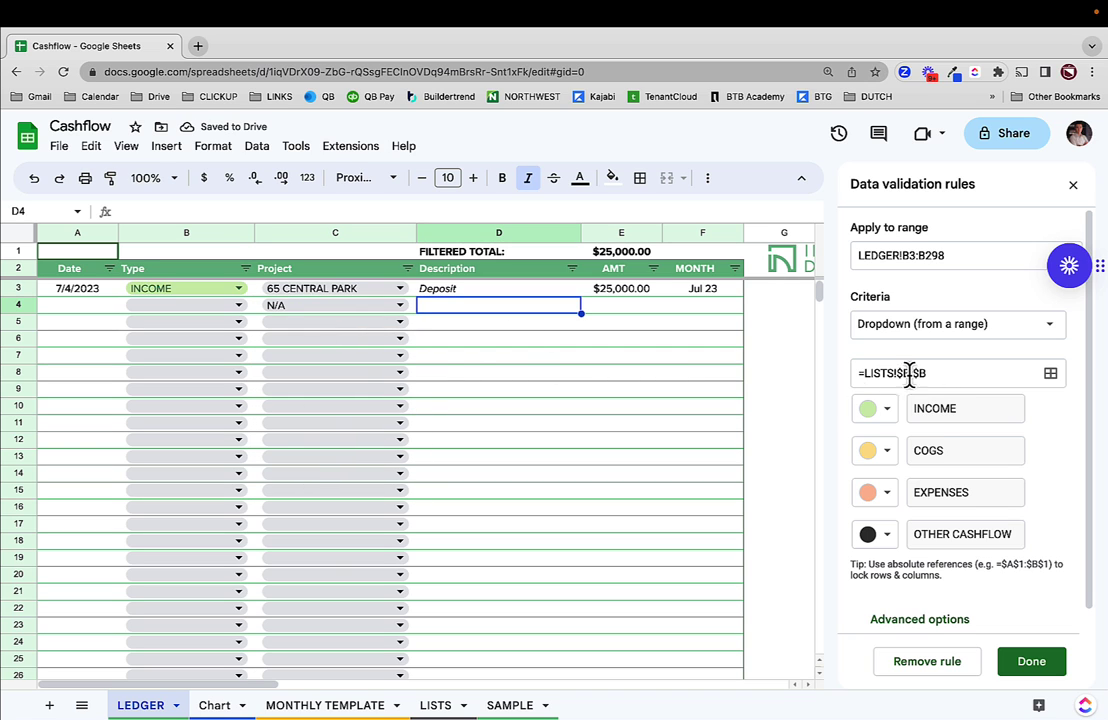
Open the data validation rule for the ledger's Project range C3:C298 and inspect its dropdown source and items
left_click(400, 304)
left_click_drag(410, 289, 396, 478)
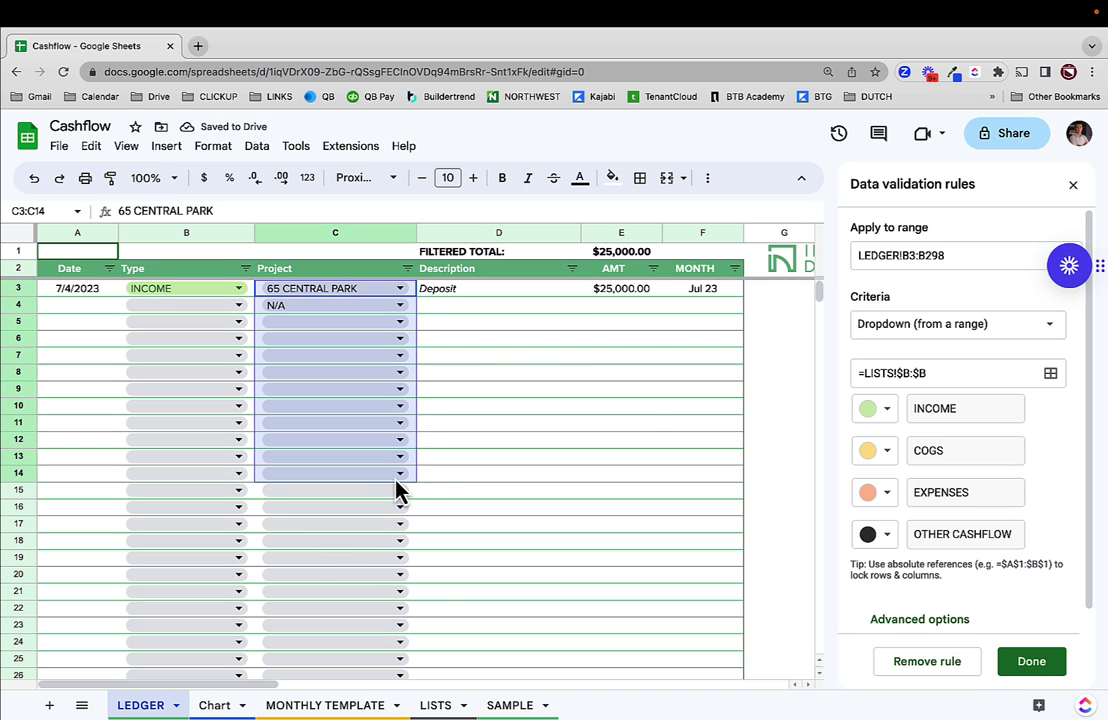
left_click(1034, 666)
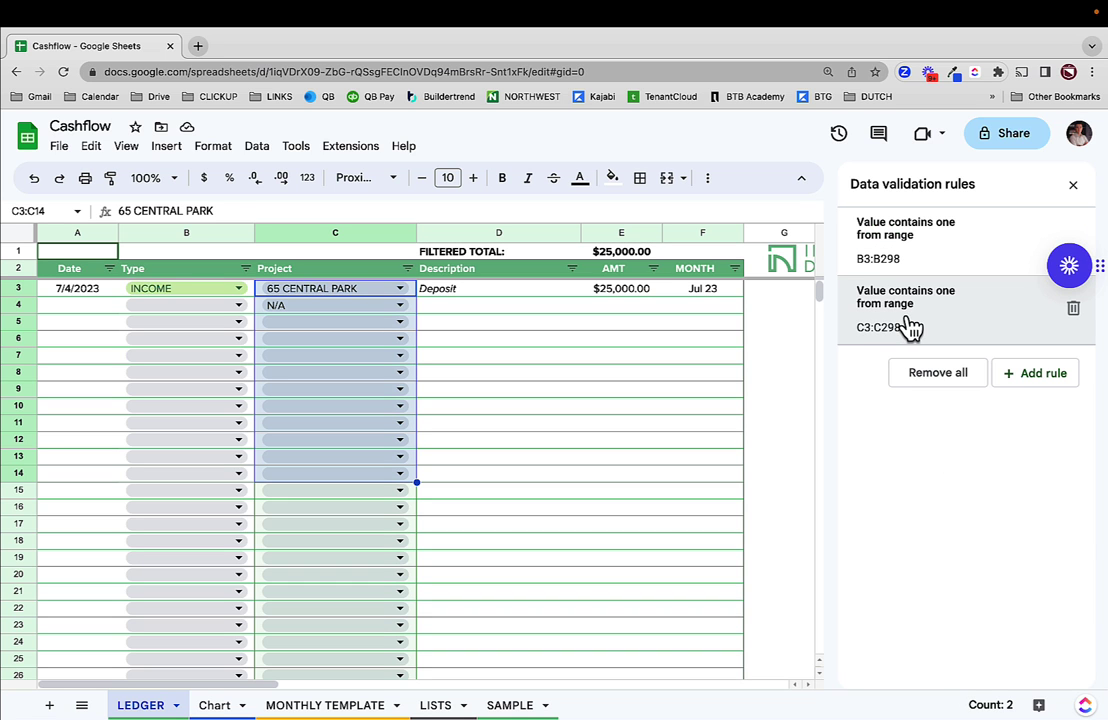
left_click(912, 324)
scroll(918, 447, "down", 3)
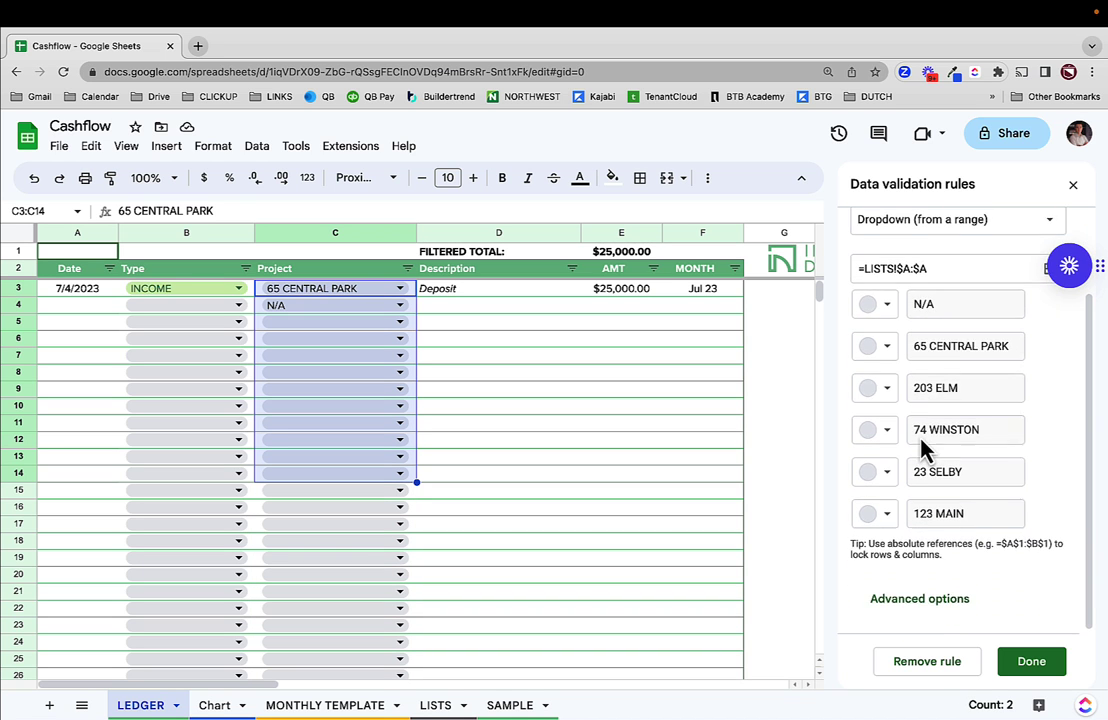
scroll(925, 329, "up", 2)
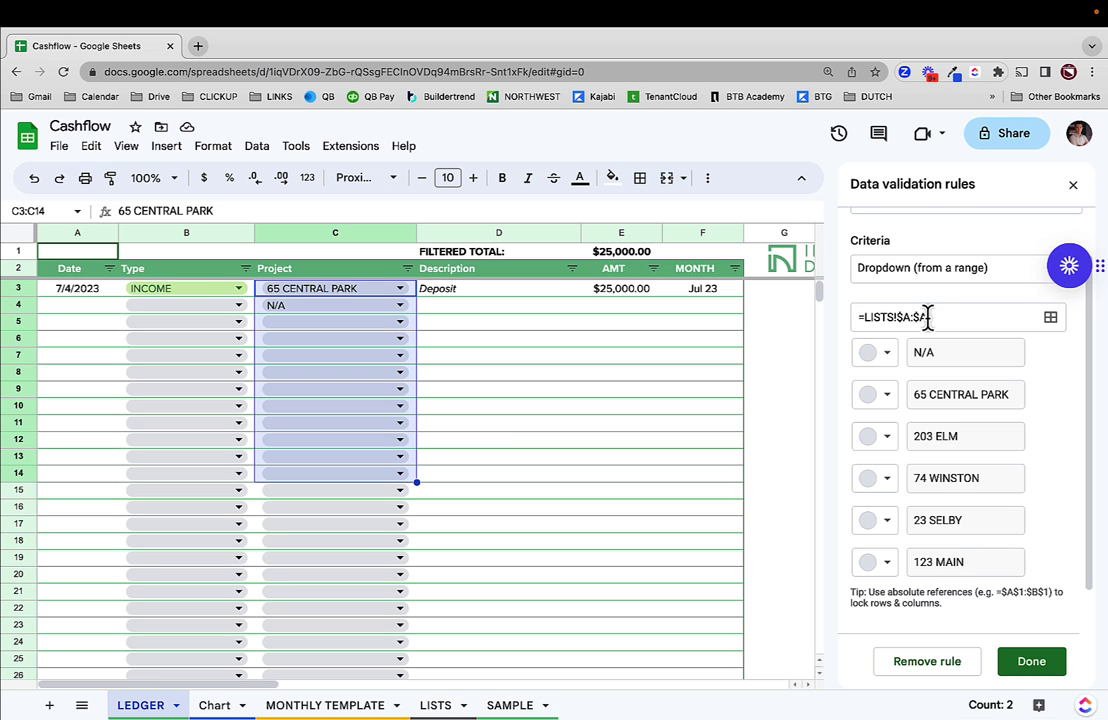
left_click(920, 316)
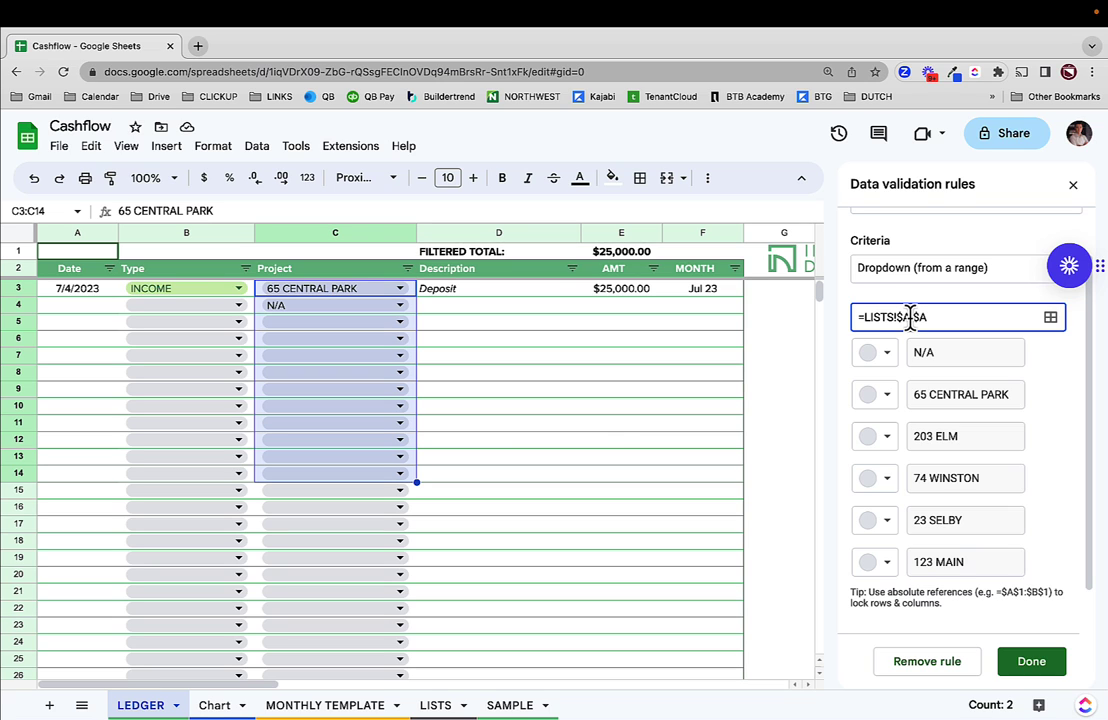
Add SAMPLE PROJECT to the project list in cell A7 of LISTS
left_click(438, 706)
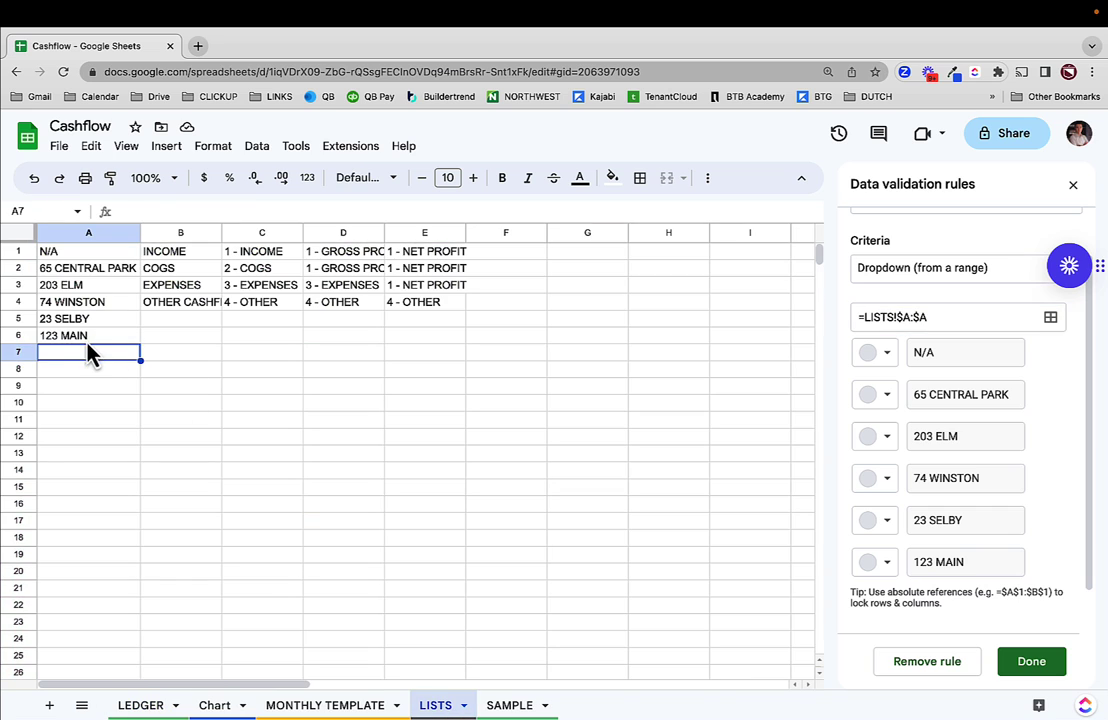
left_click(88, 342)
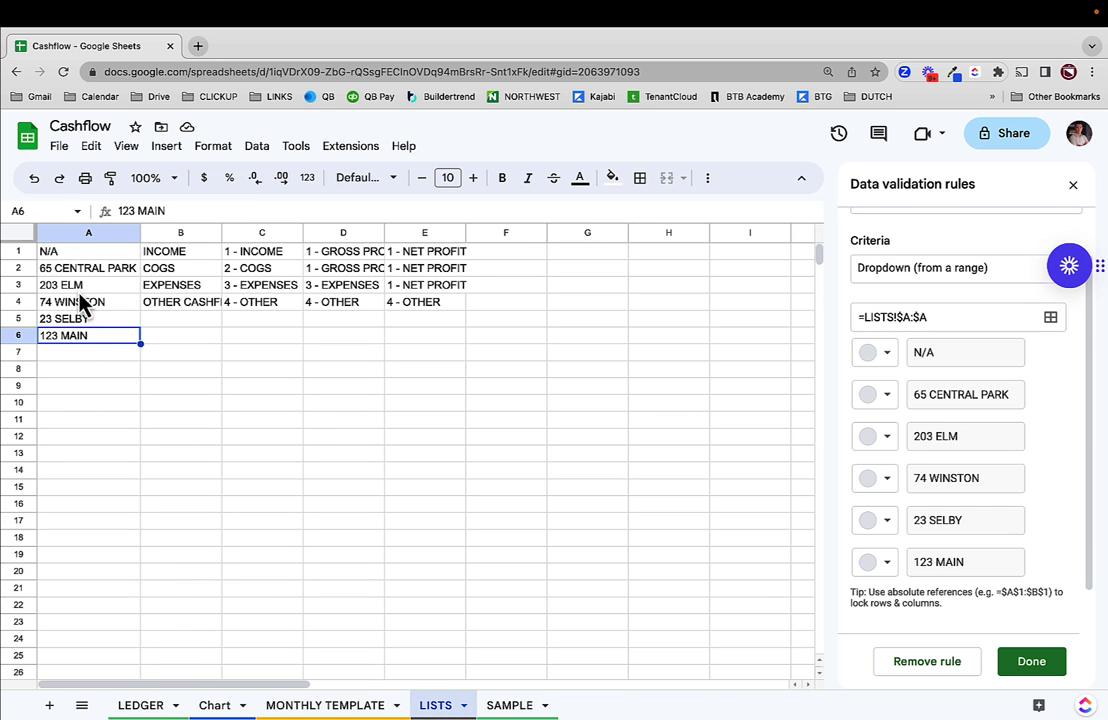
left_click(66, 356)
type("SAMPLE ")
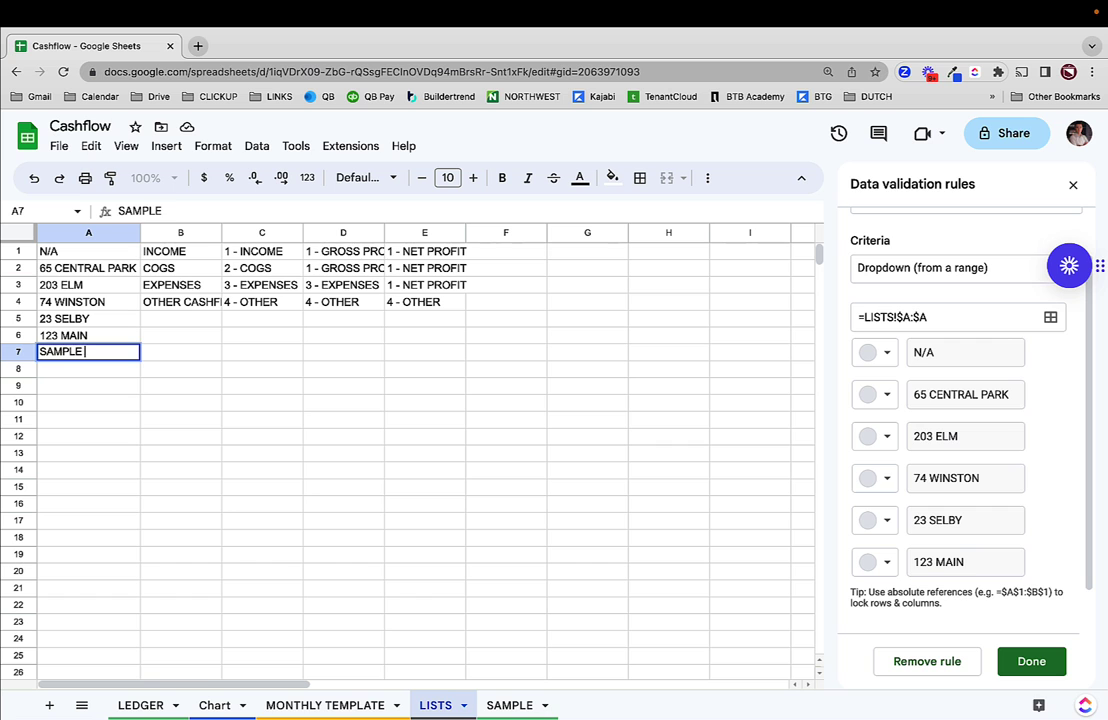
type("PROJECT")
key("Return")
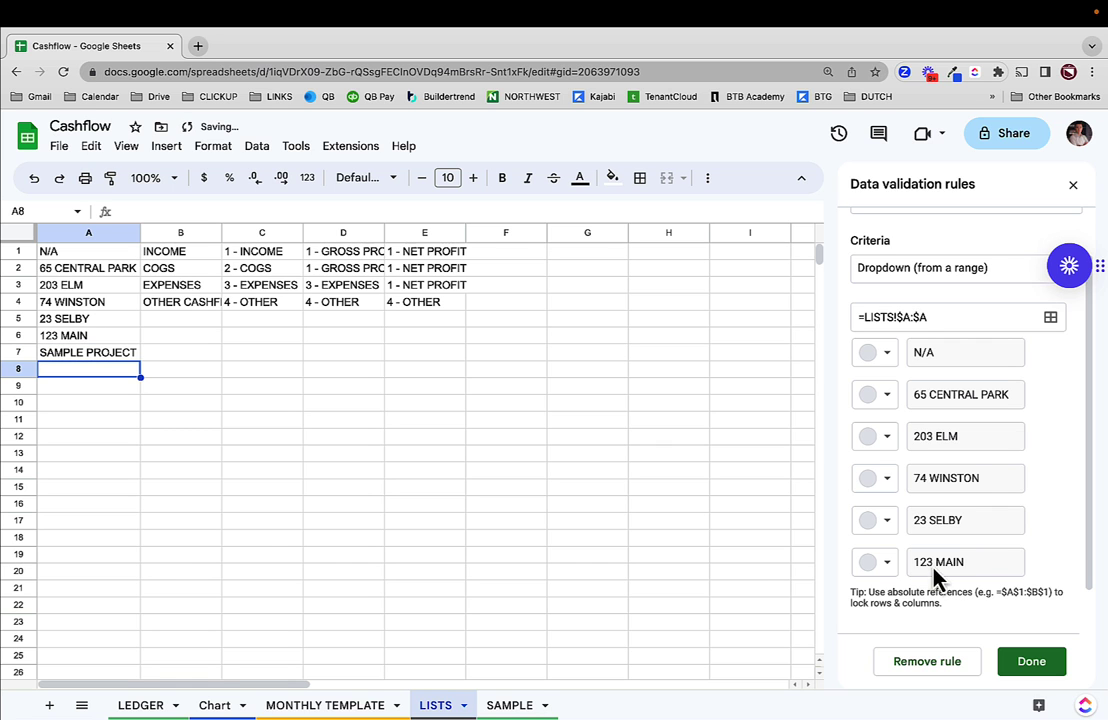
Reopen the LEDGER data validation rule for C3:C298 and check its dropdown items for the added project
left_click(214, 706)
left_click(145, 706)
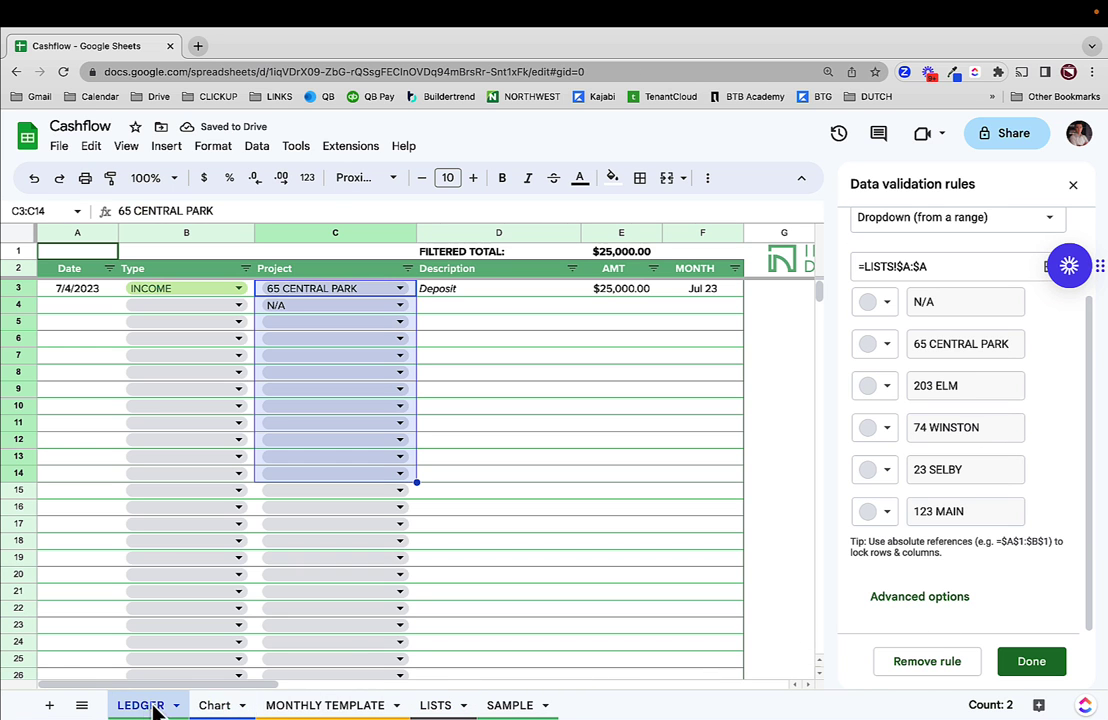
left_click(428, 440)
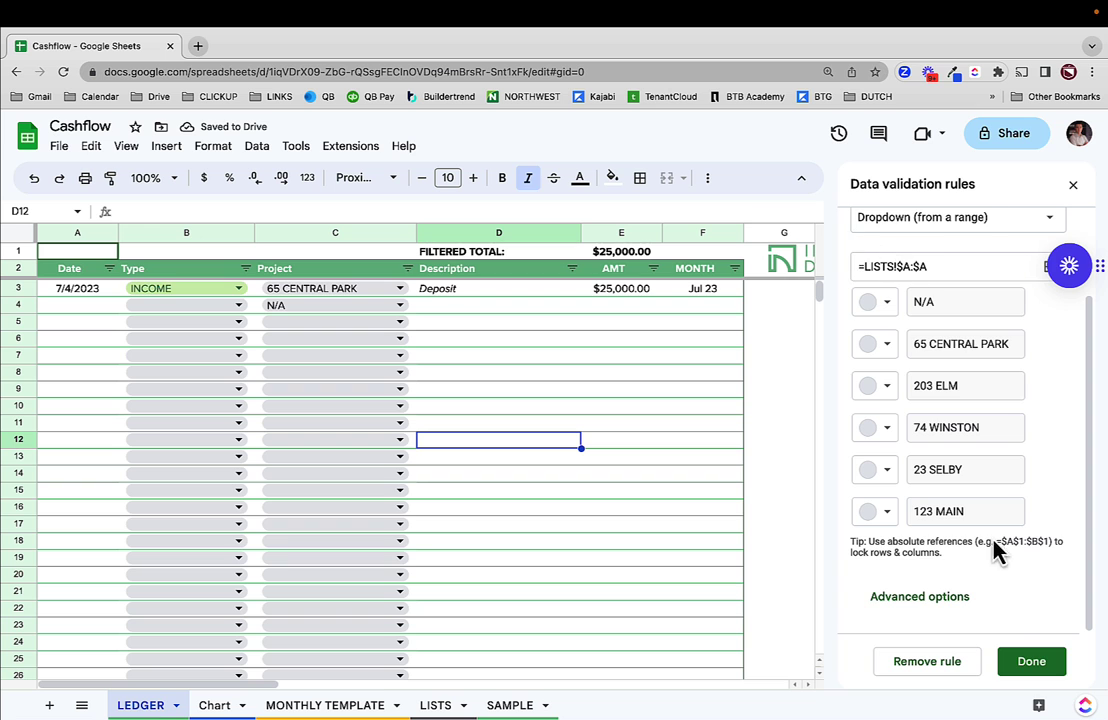
left_click(1030, 664)
left_click(927, 321)
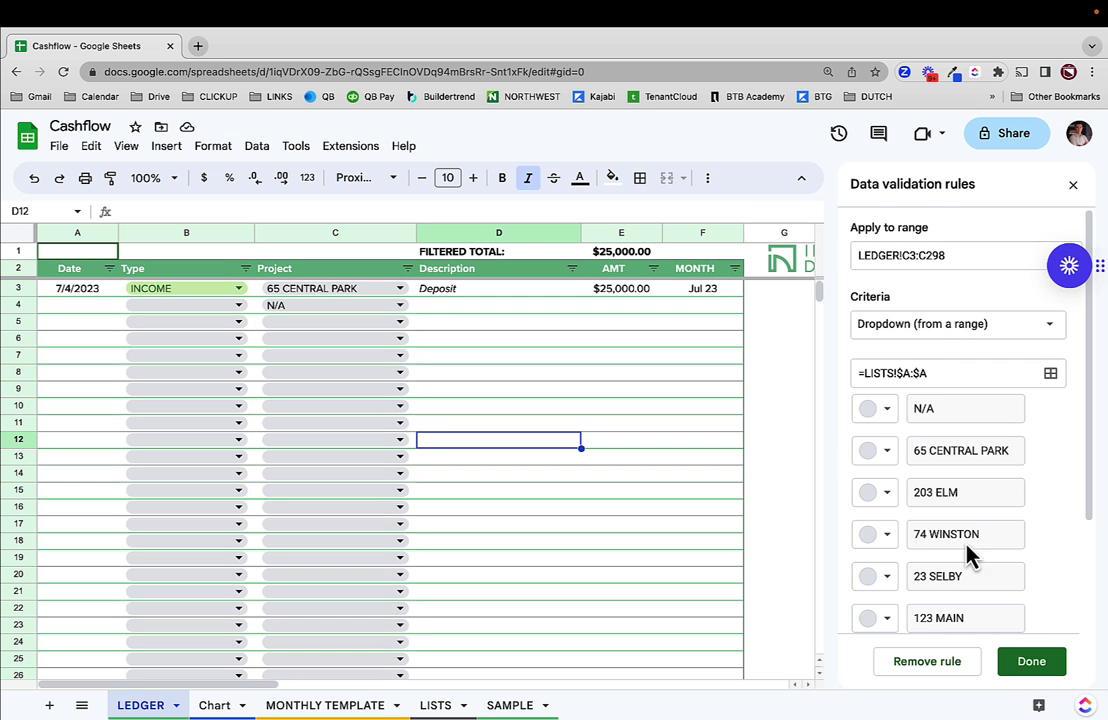
scroll(968, 555, "down", 1)
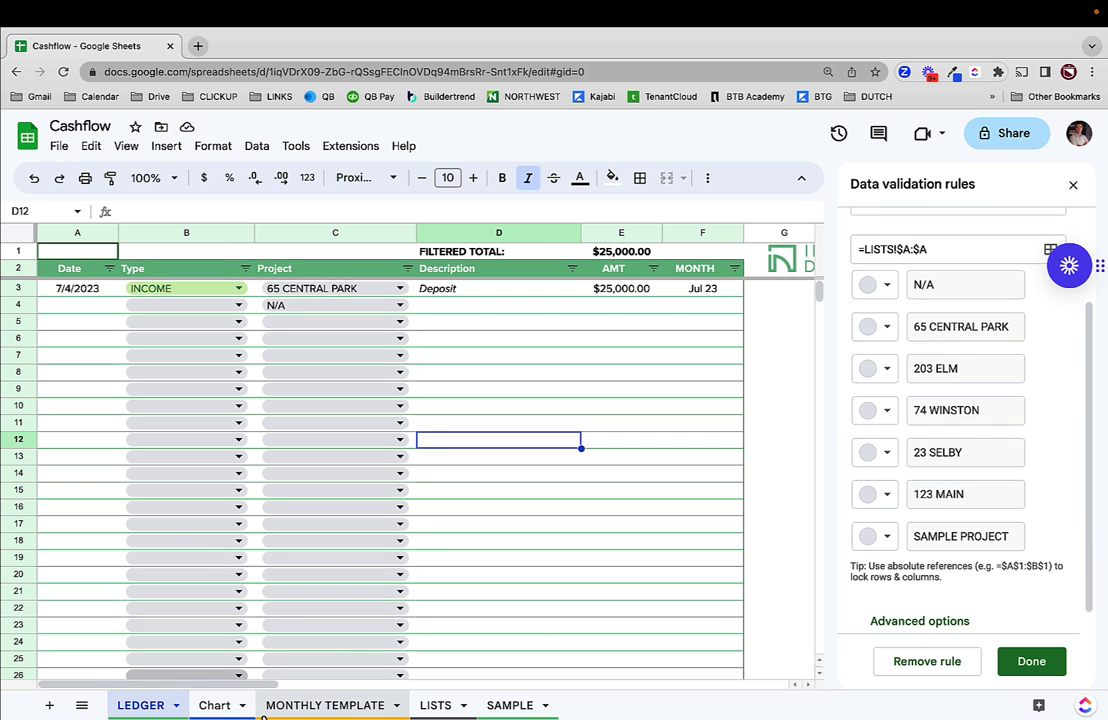
Clear SAMPLE PROJECT from cell A7 of LISTS and close the open validation rule
left_click(440, 705)
left_click(108, 356)
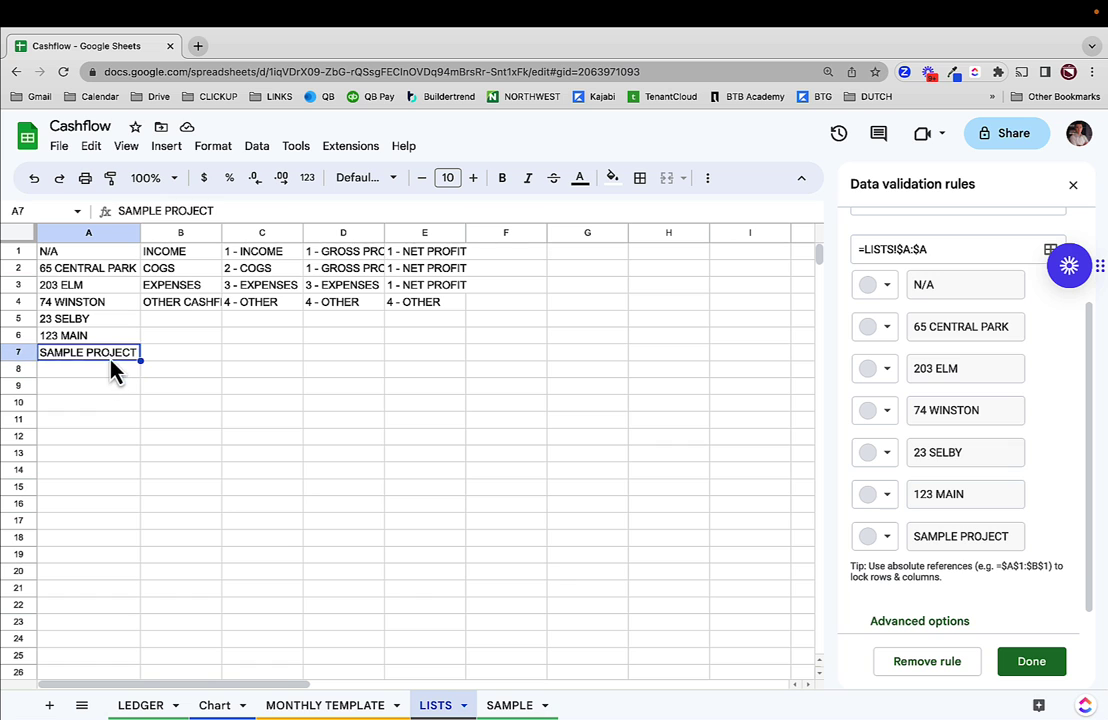
type("\\")
key("BackSpace")
key("Tab")
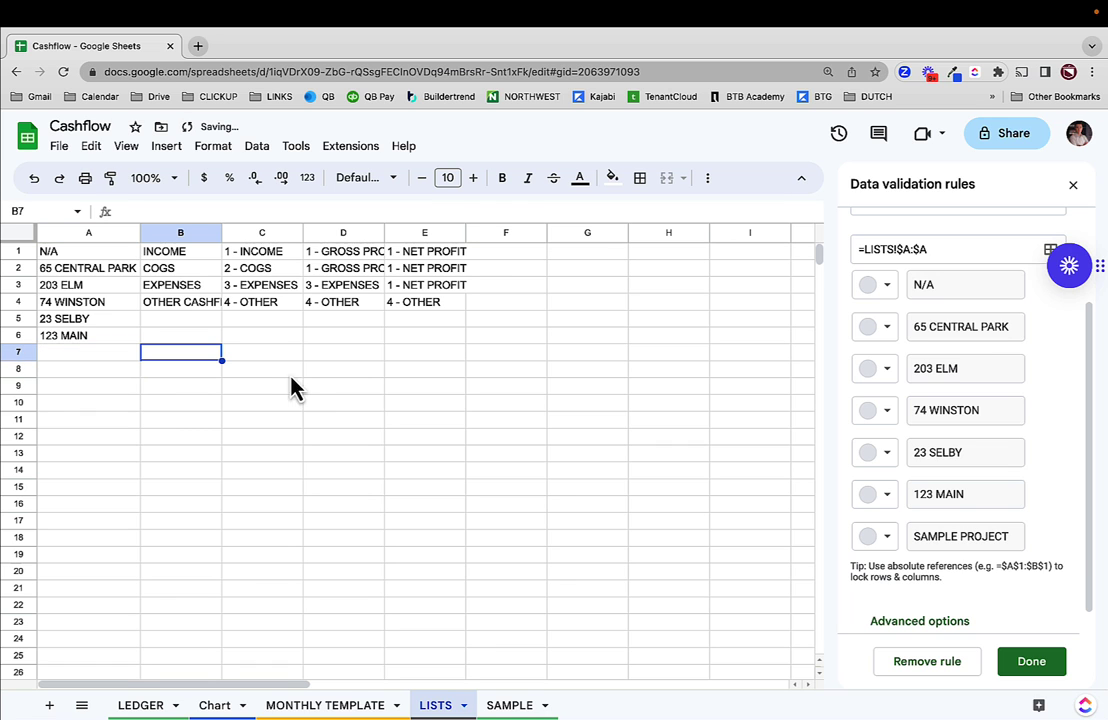
left_click(1048, 663)
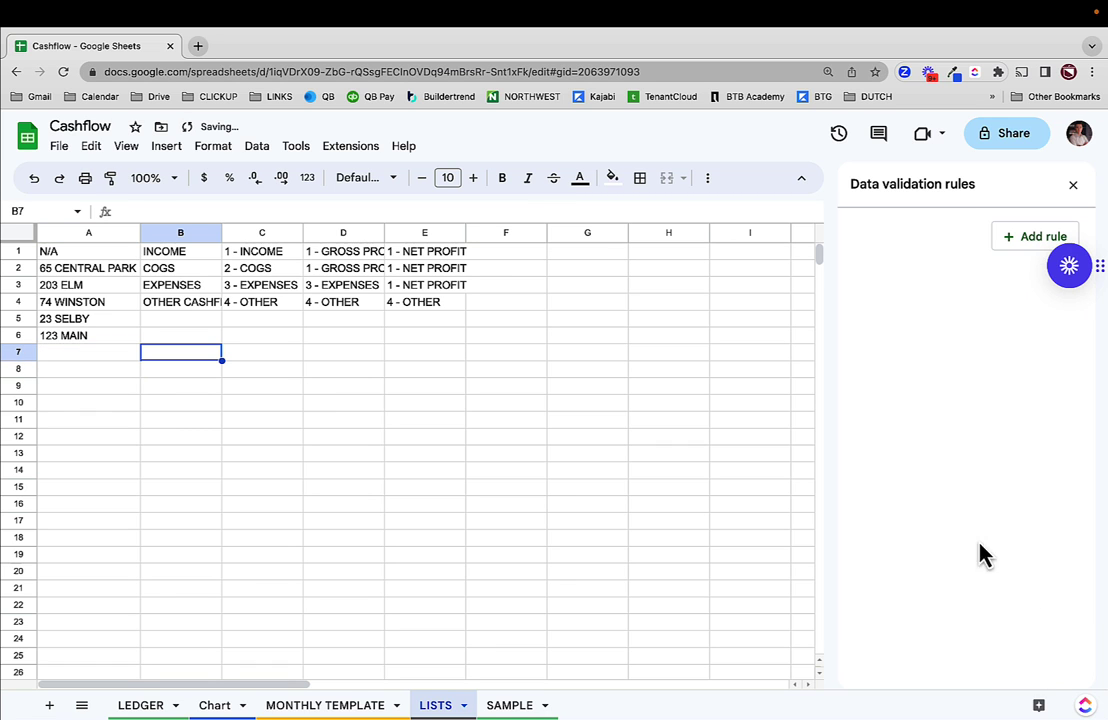
Close the data validation rules on LEDGER and review the Project dropdown choices in cell C6
left_click(214, 705)
left_click(140, 705)
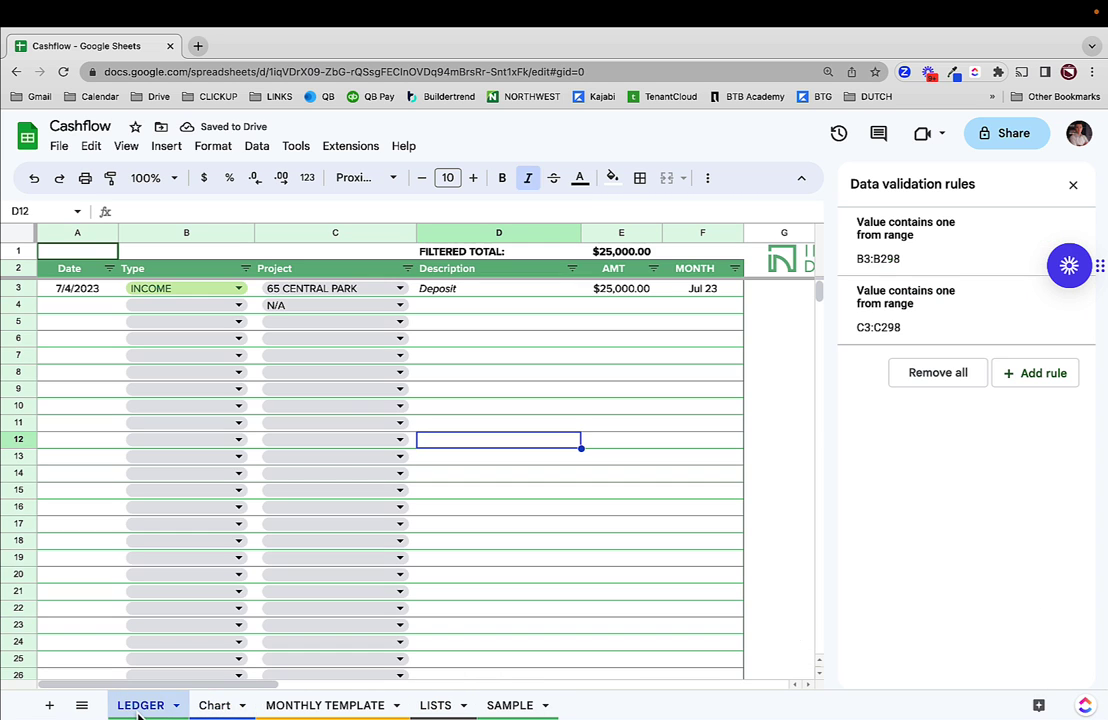
left_click(351, 307)
left_click(415, 337)
left_click(400, 305)
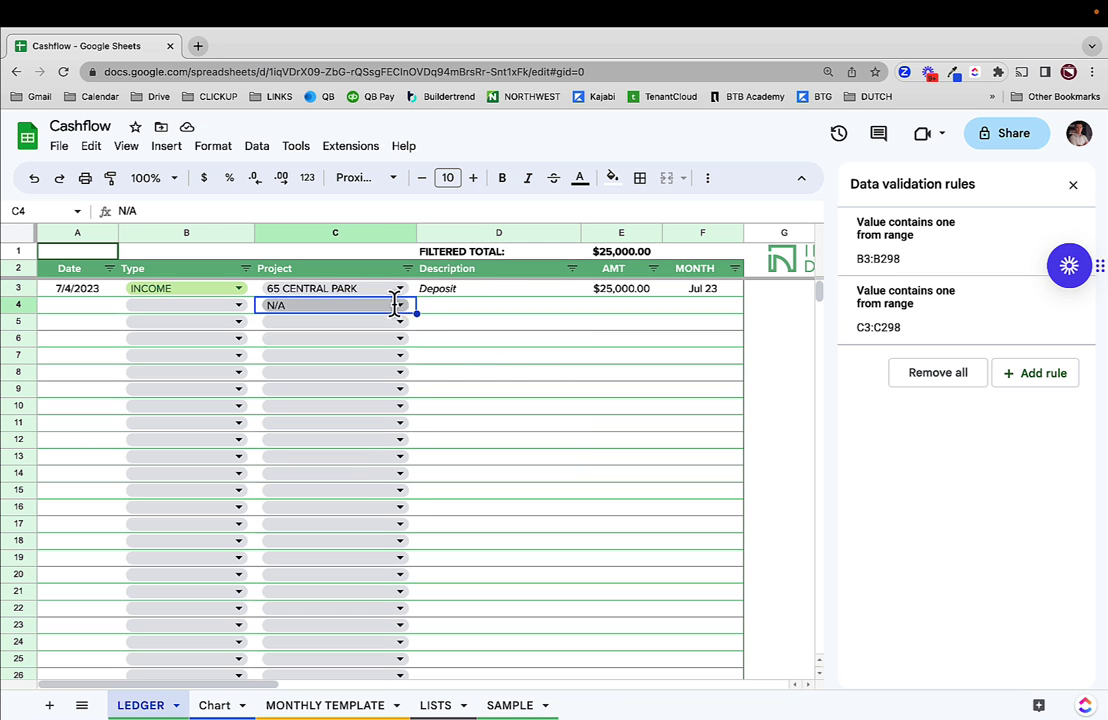
left_click(559, 414)
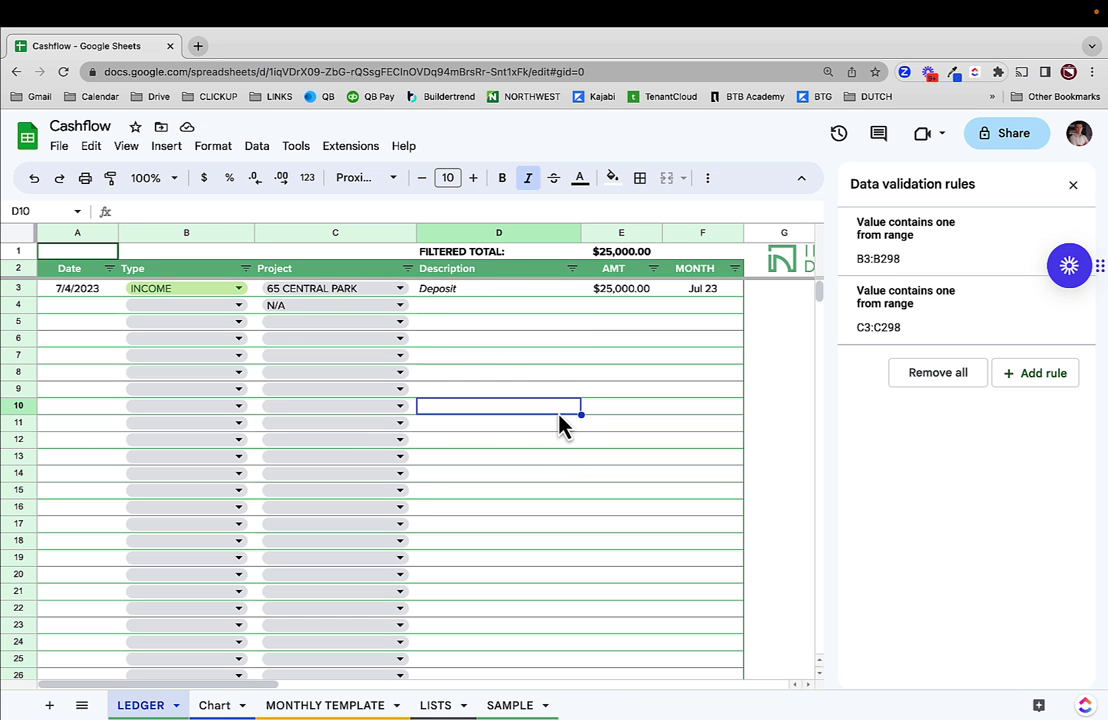
left_click(1074, 186)
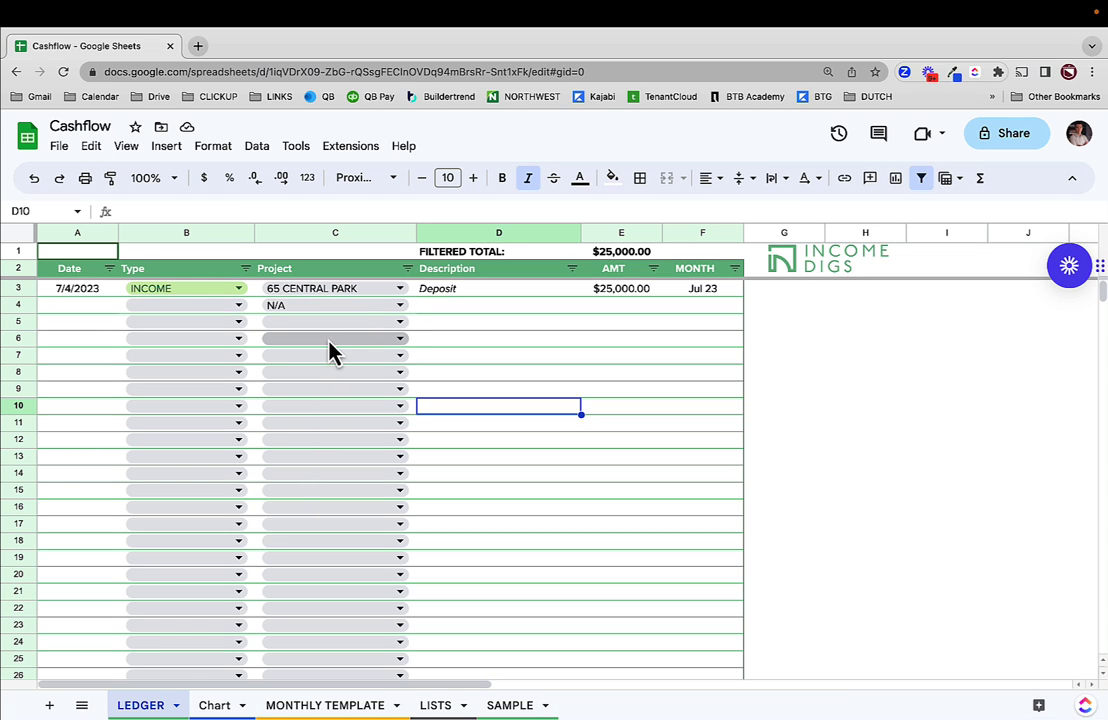
left_click(328, 340)
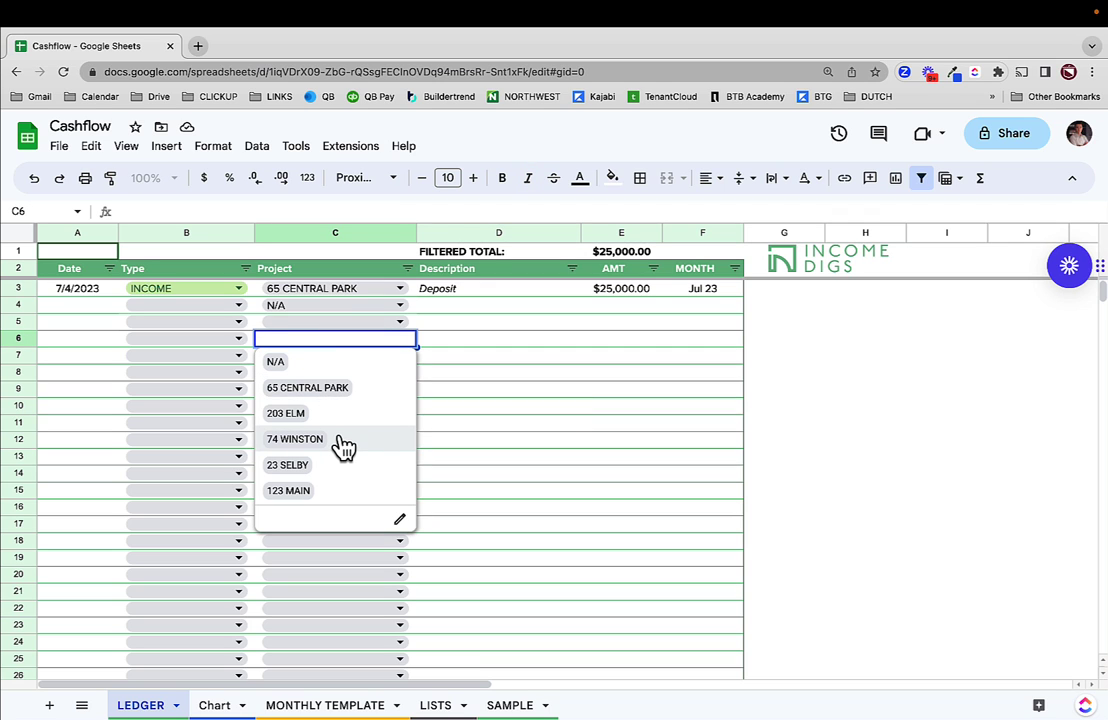
left_click(462, 362)
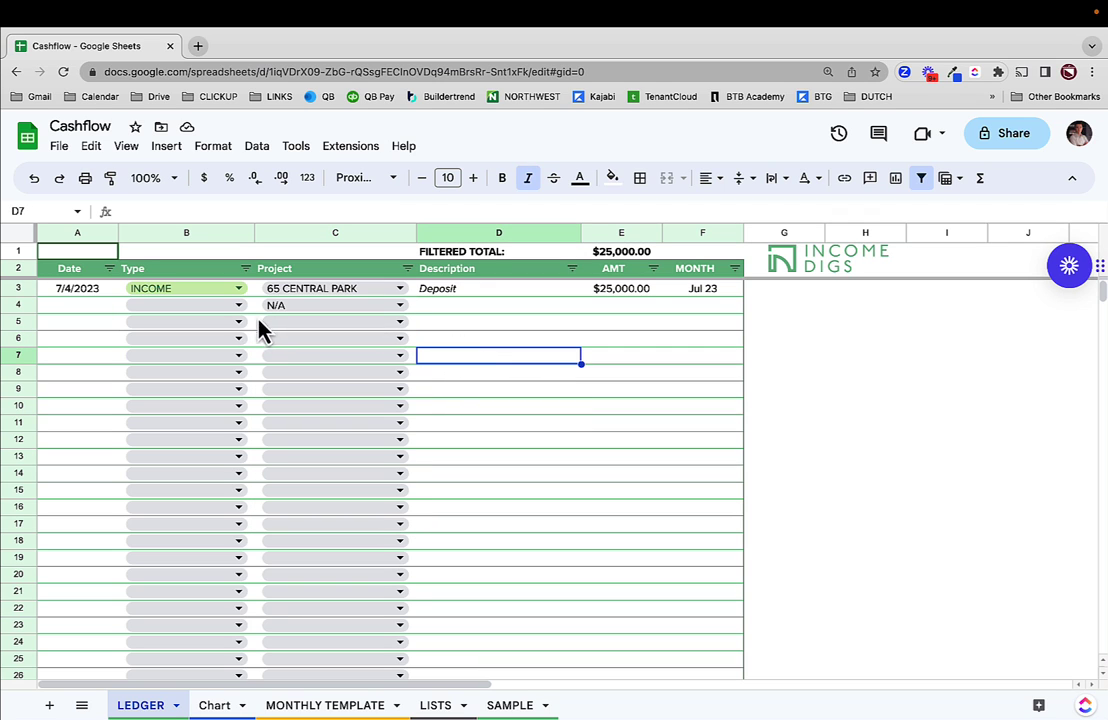
Select the first ledger entry across A3:F3, from Date to MONTH
left_click(78, 308)
left_click_drag(90, 290, 683, 306)
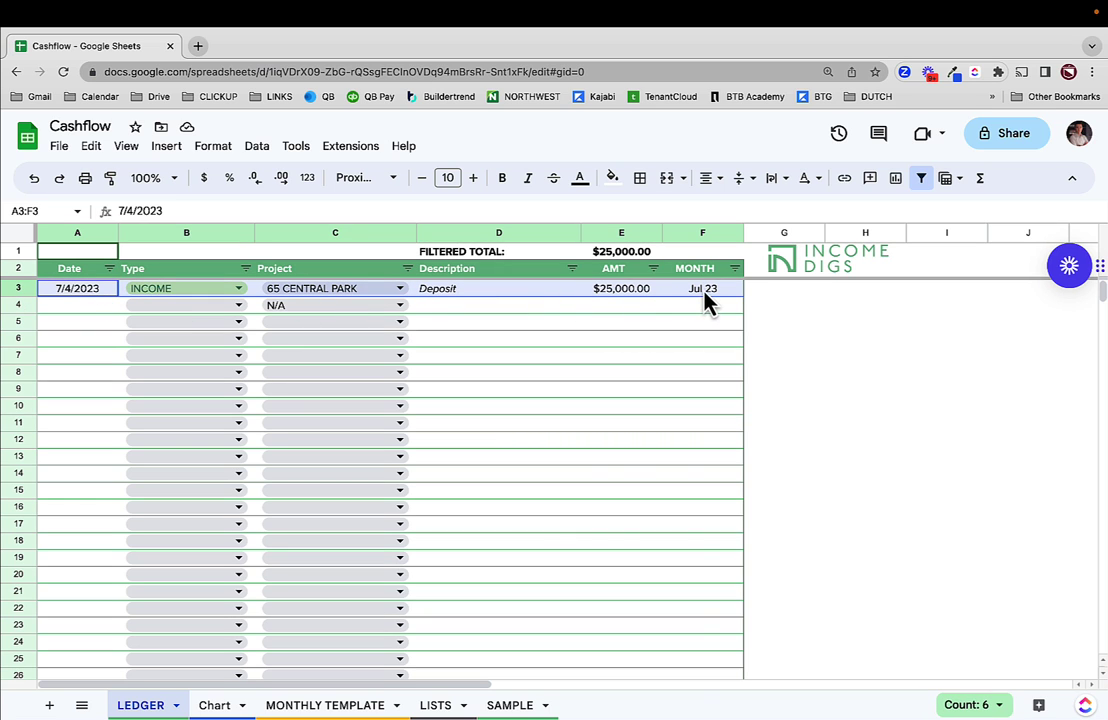
Begin a ledger entry in row 4 with date 7/15, type COGS and project 65 CENTRAL PARK
left_click(74, 306)
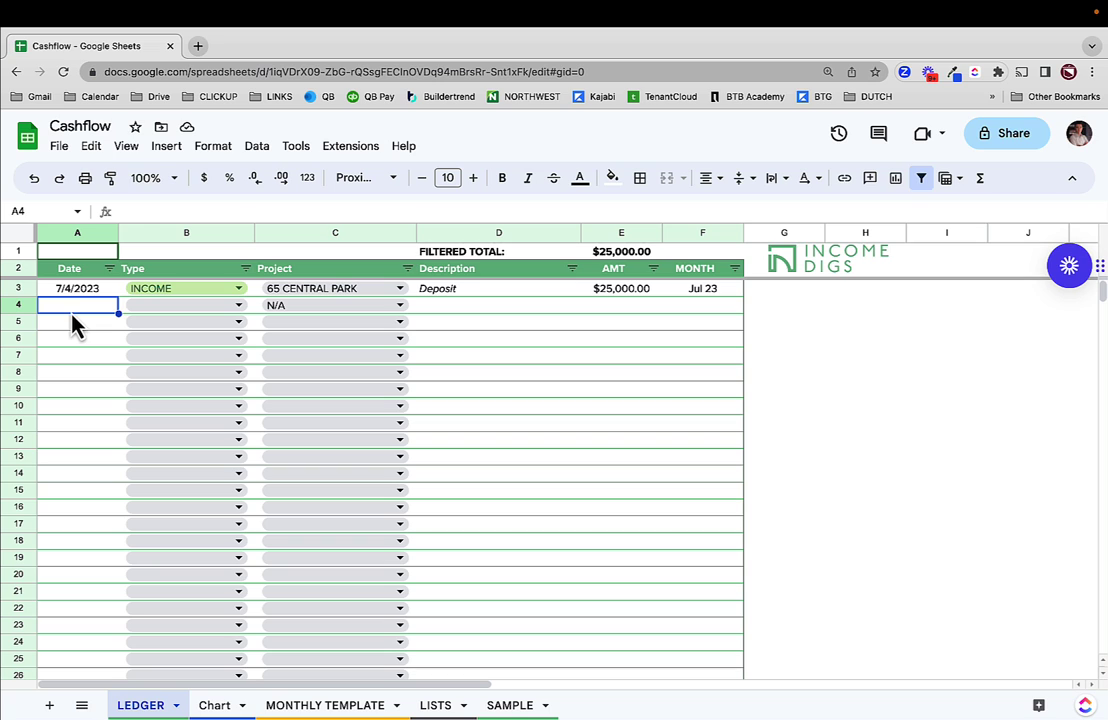
type("7/15")
key("Tab")
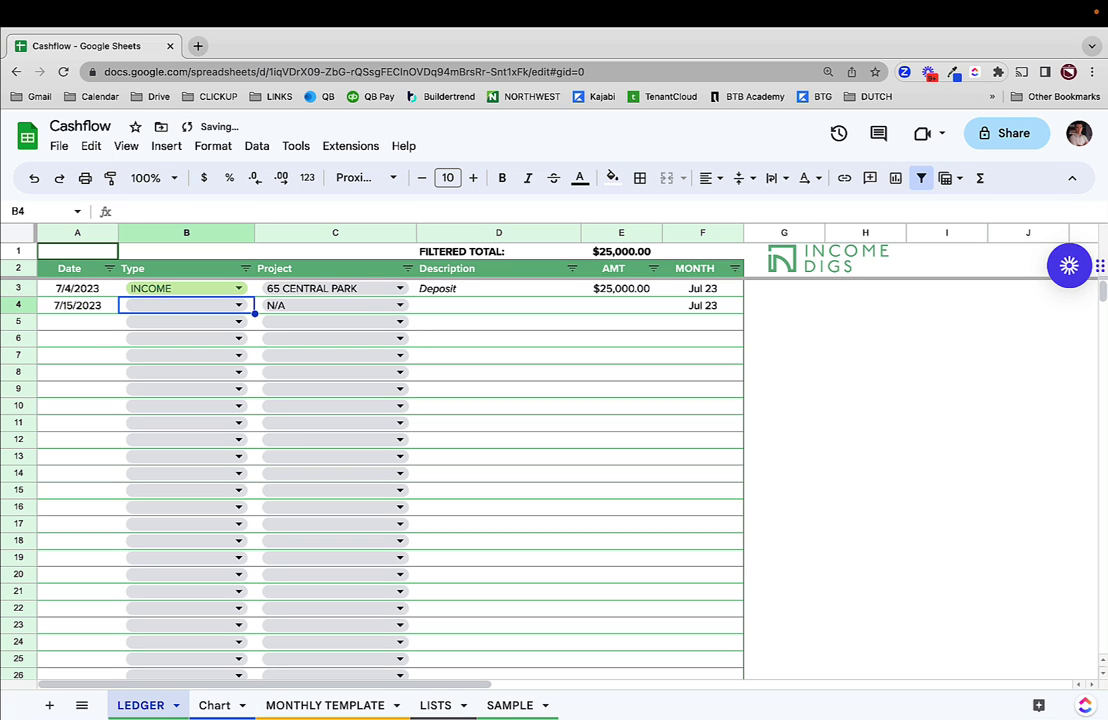
type("co")
key("Tab")
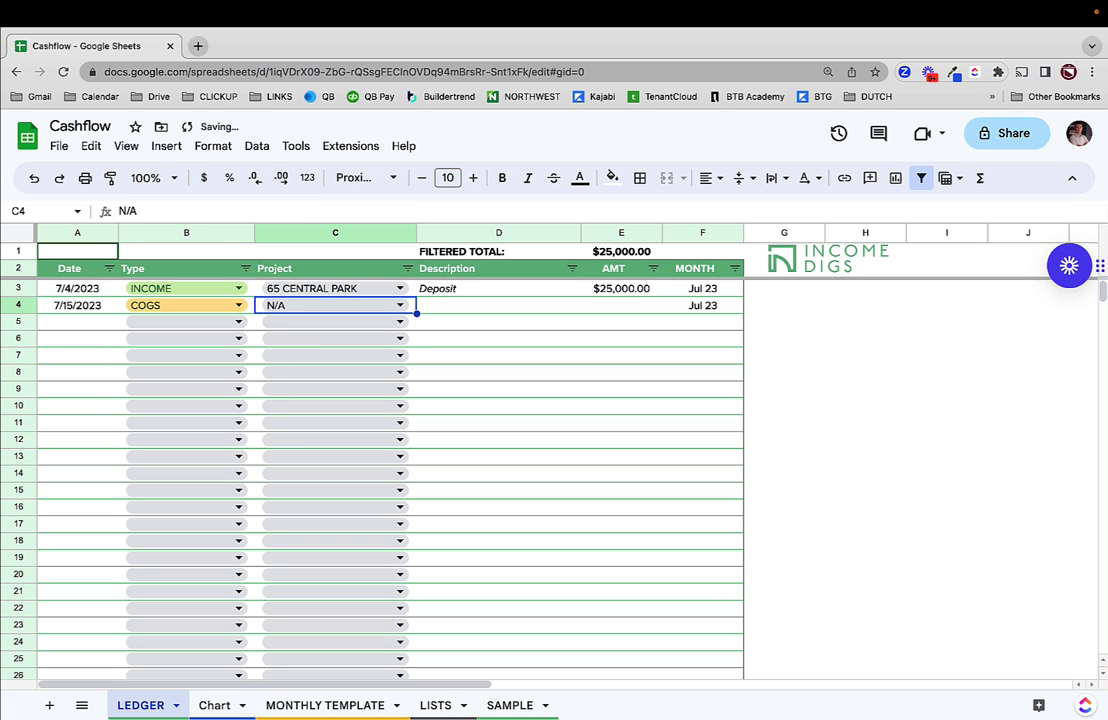
type("65")
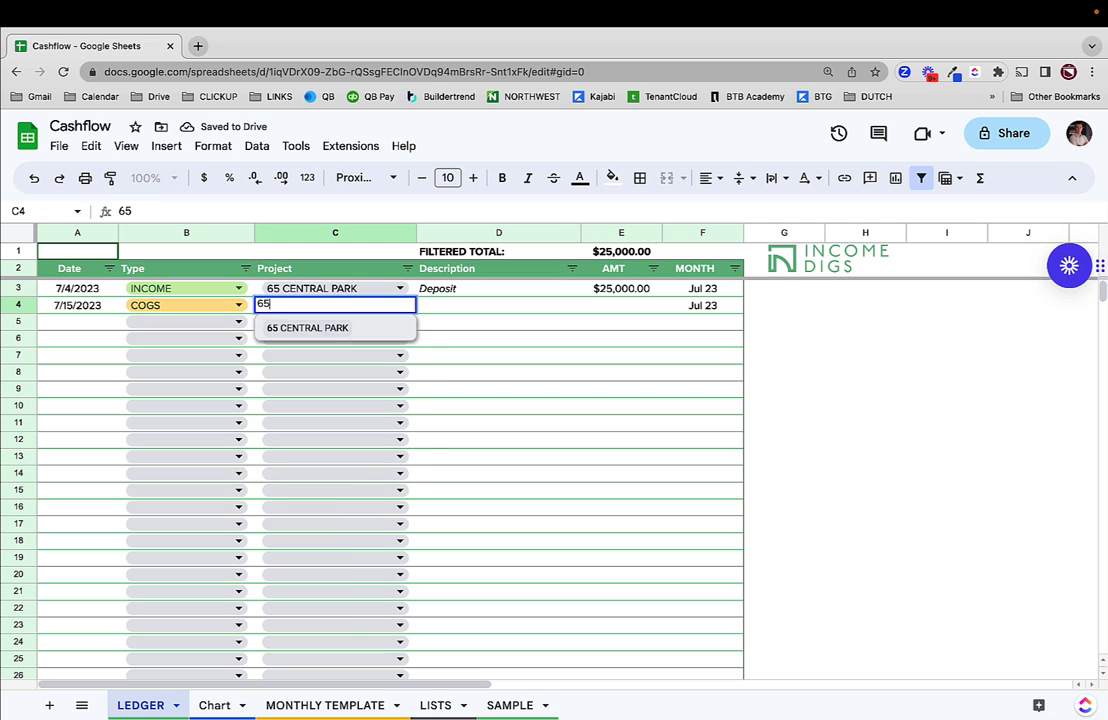
key("Return")
key("Tab")
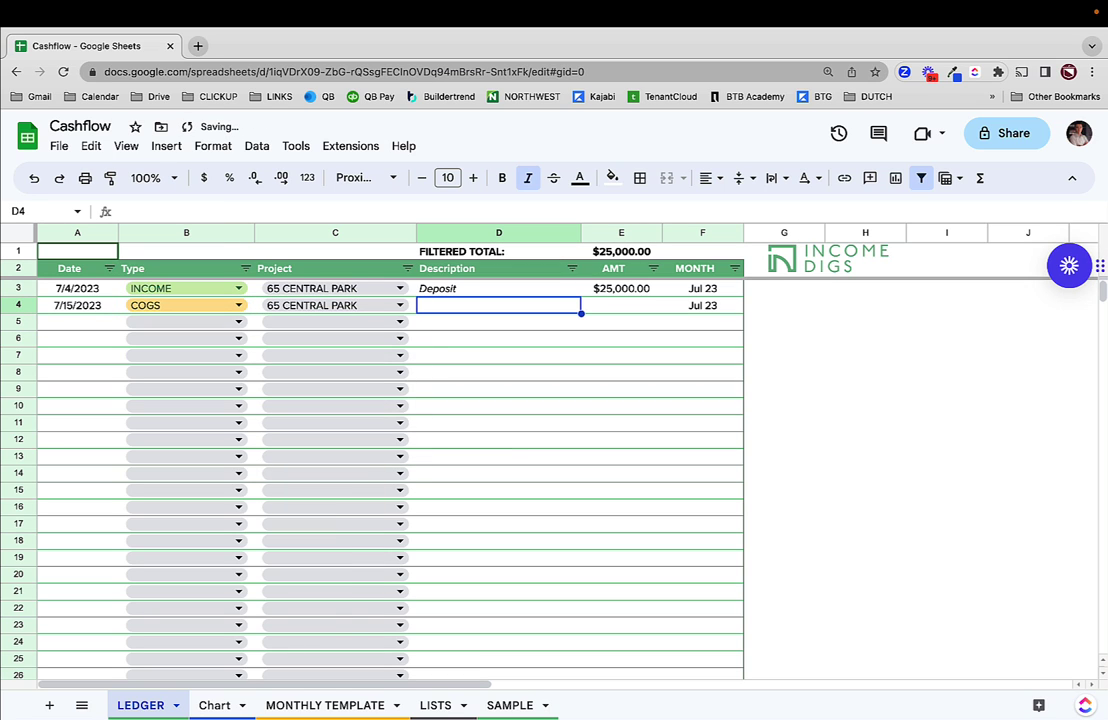
Describe the row 4 entry as Rough Plumbing and set its amount to -7500
type("Rough Plumbing")
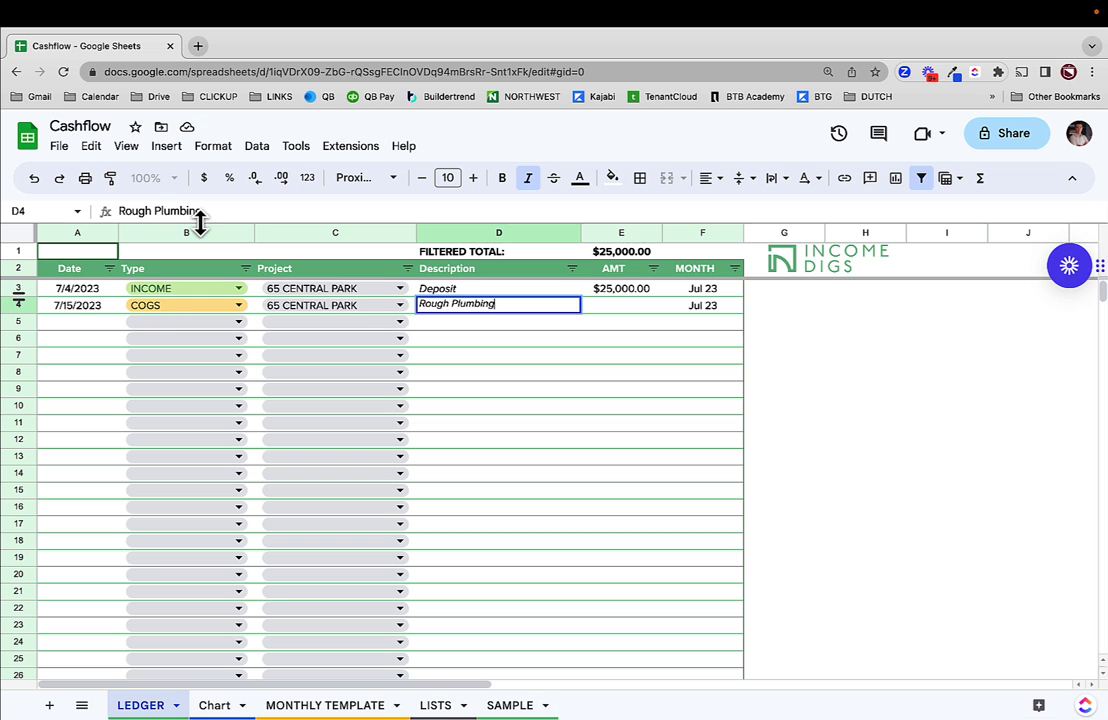
left_click(88, 308)
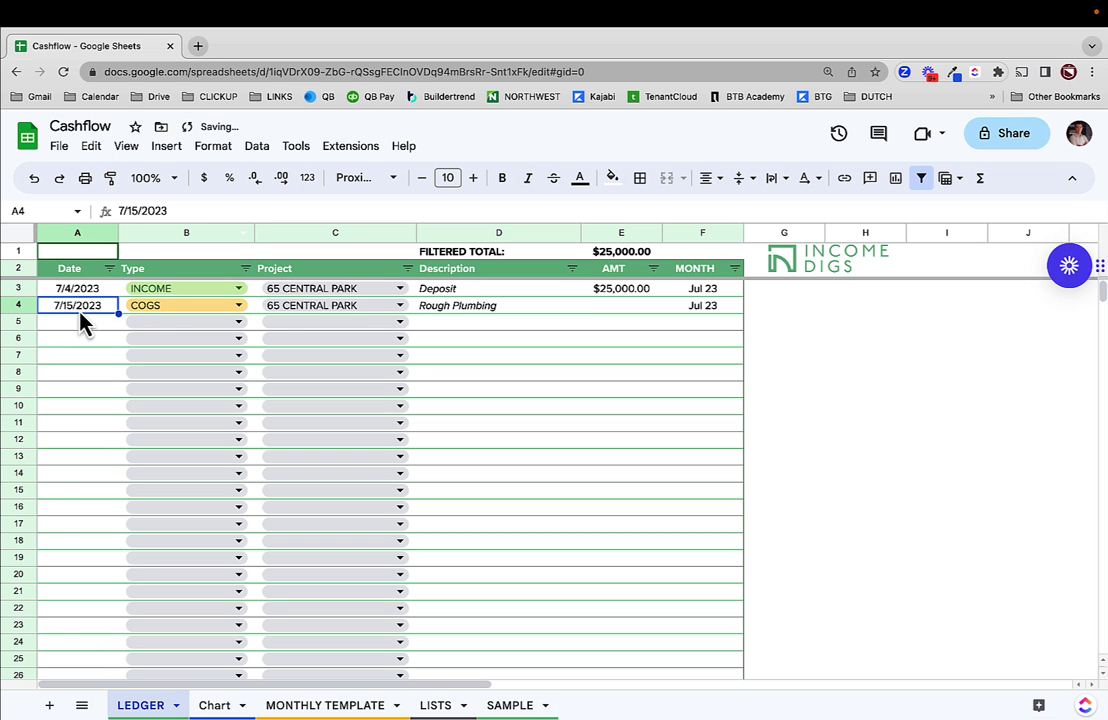
left_click(538, 316)
left_click(640, 320)
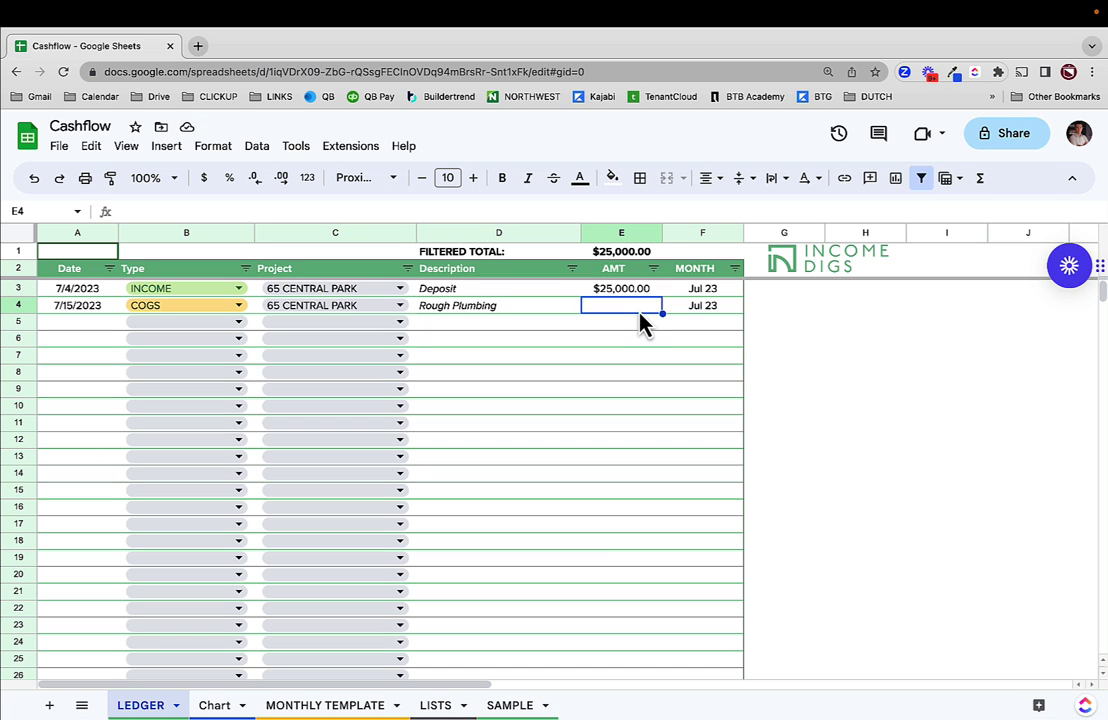
type("-7500")
key("Return")
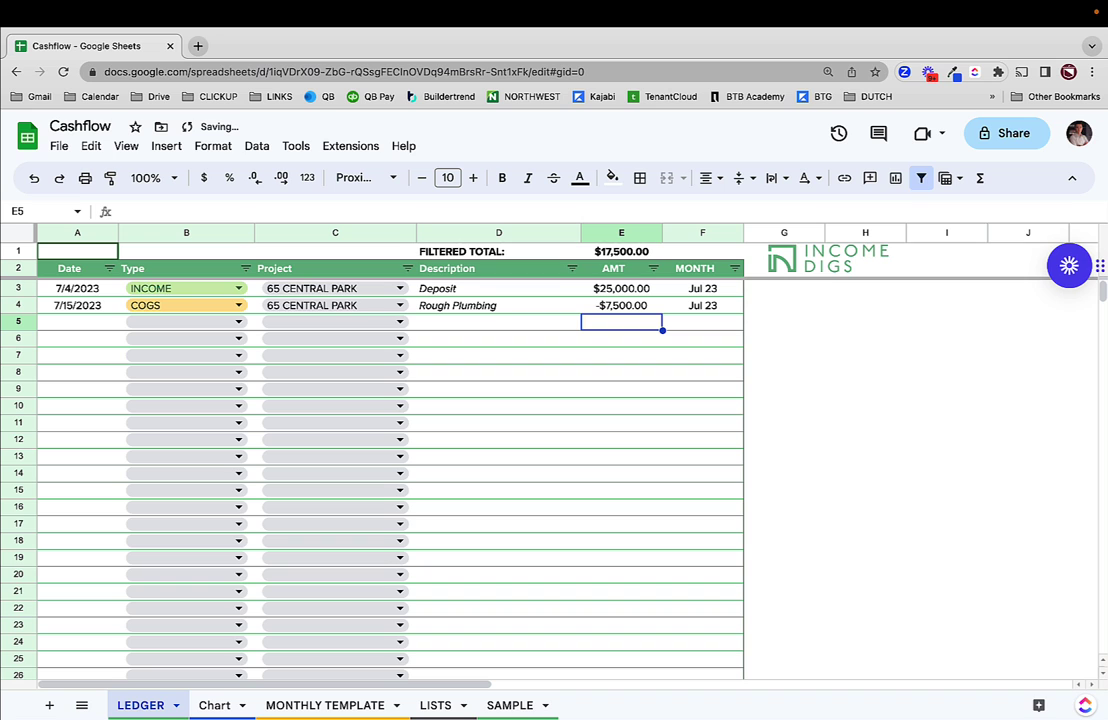
Duplicate the Rough Plumbing entry A4:F4 into row 5
left_click(50, 308)
left_click(716, 312, "shift")
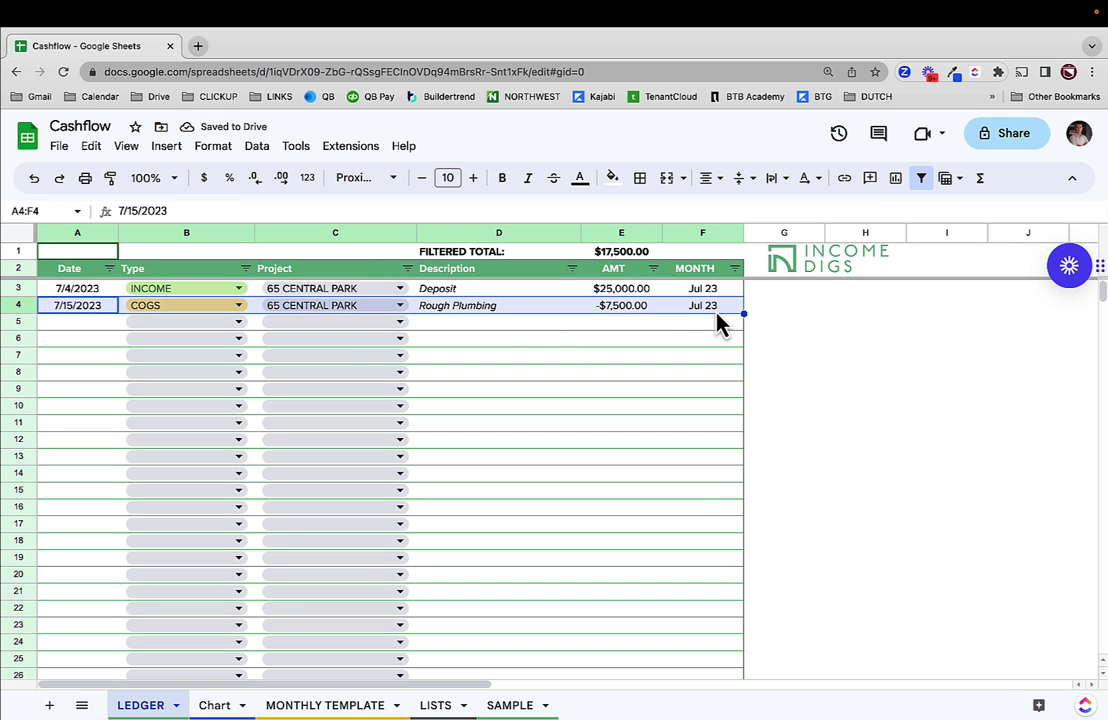
key("ctrl+c")
left_click(77, 322)
key("ctrl+v")
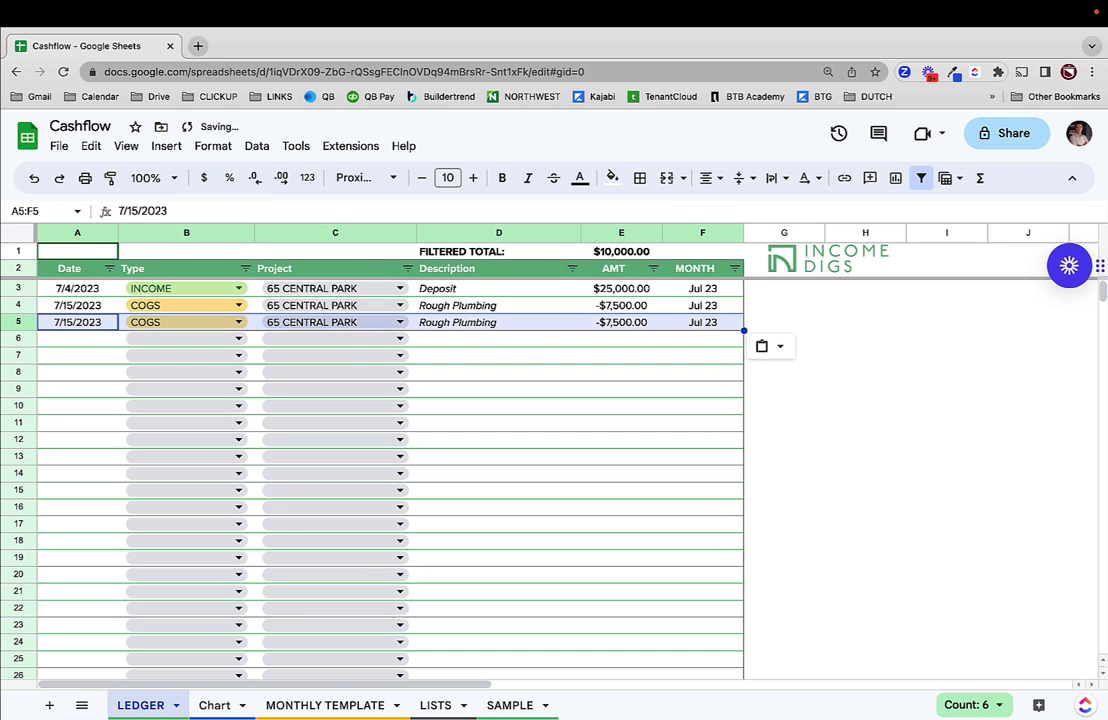
Change the row 5 description to Rough Electric and its amount to -6500
left_click(498, 322)
type("Rough Elec")
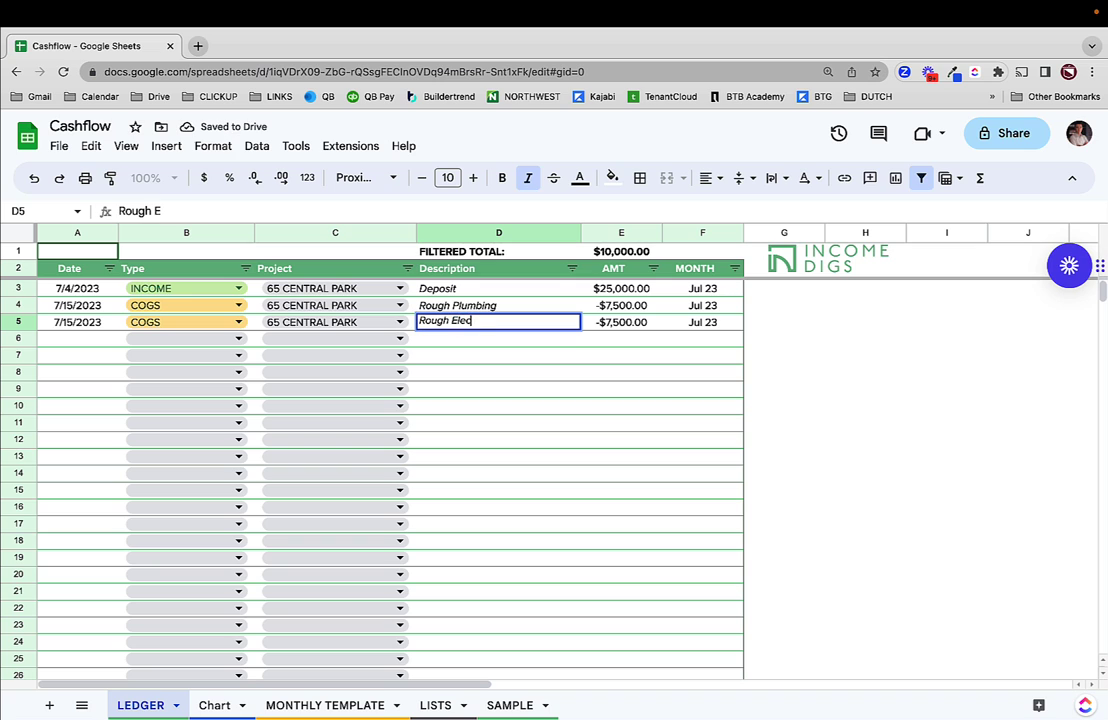
type("tric")
key("Tab")
type("-6500")
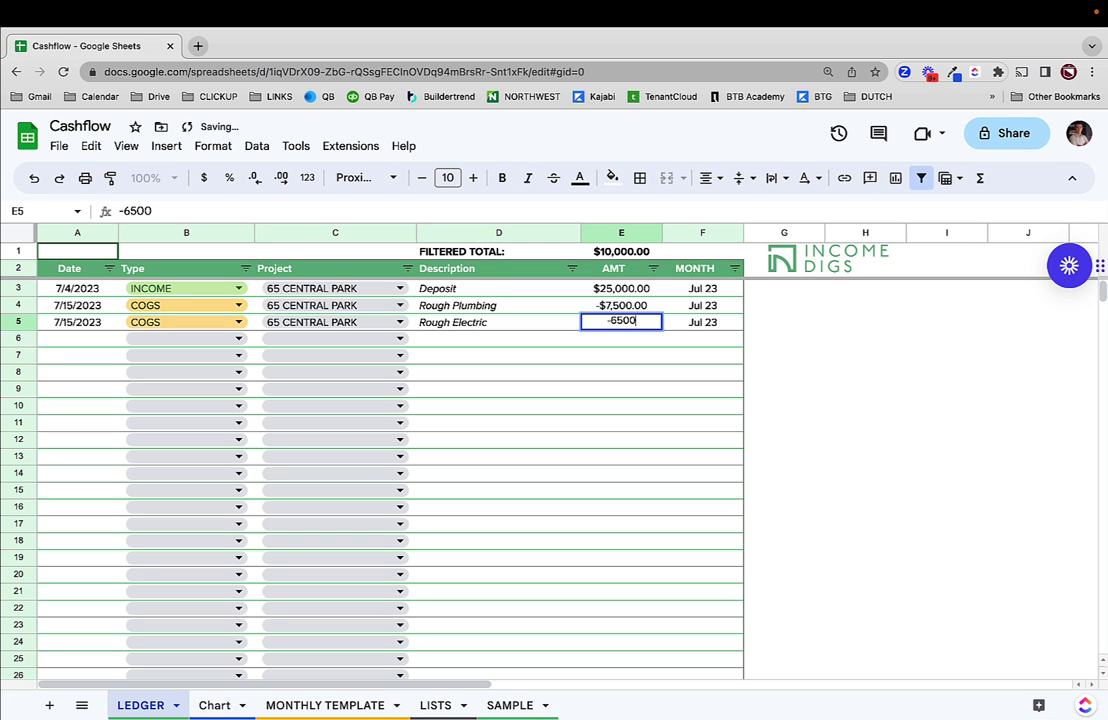
key("Return")
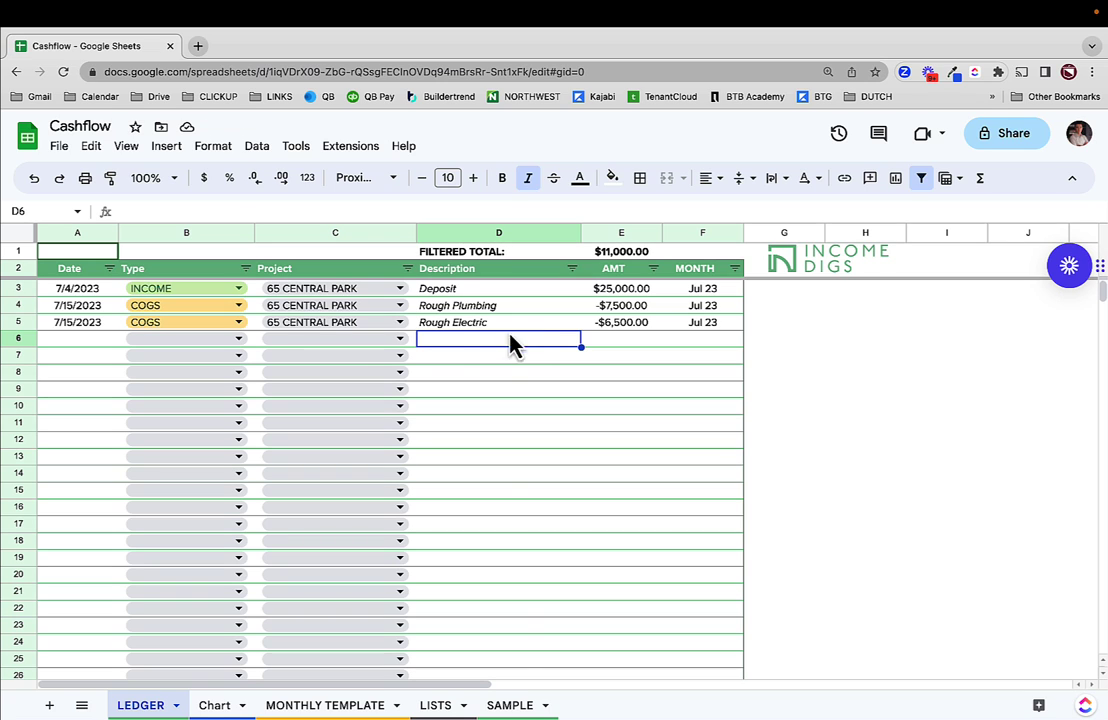
Set the date of the COGS entry in A4 to 7/31
left_click(100, 312)
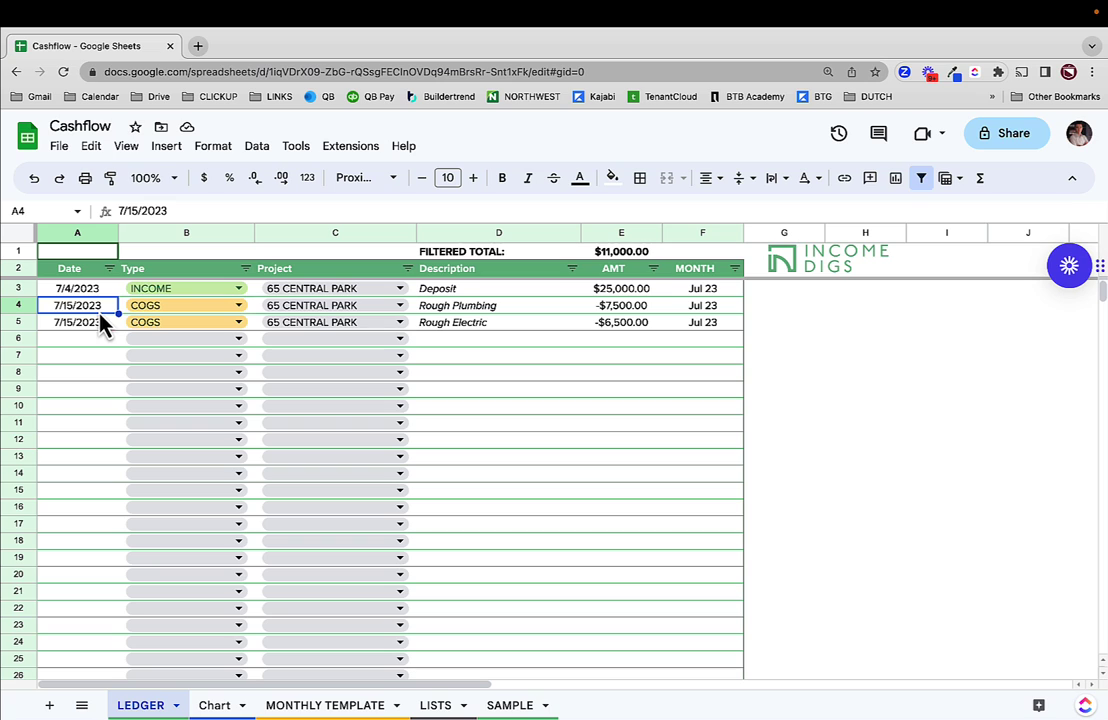
type("7/31")
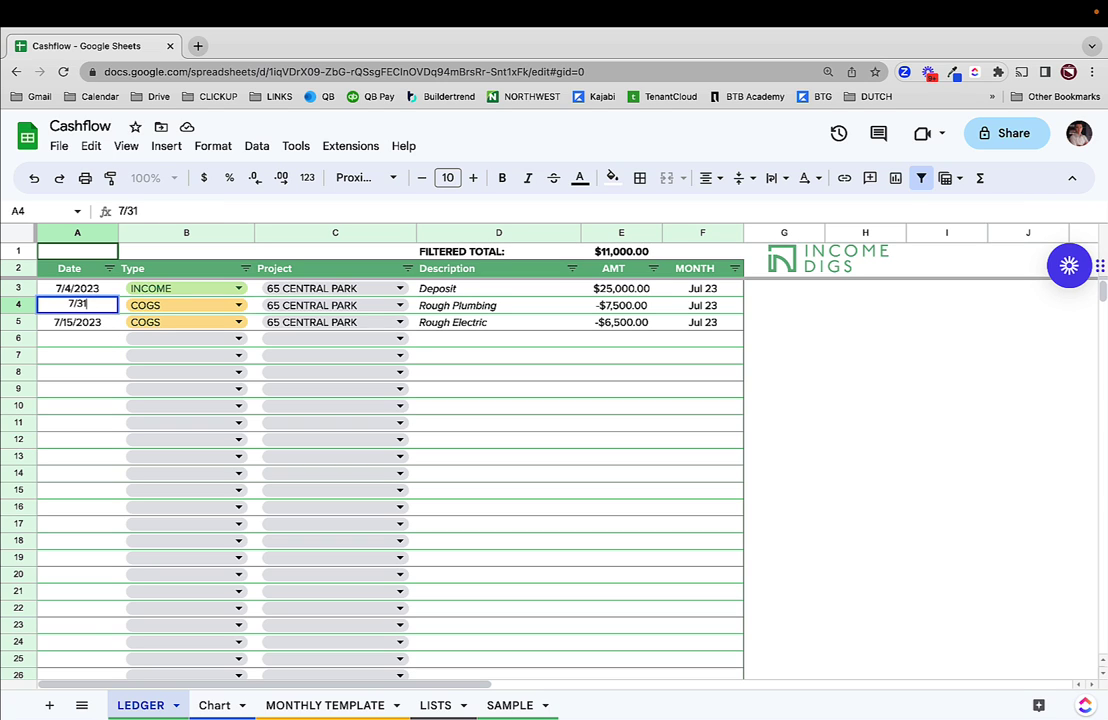
key("Tab")
Clear the Rough Electric entry from A5:E5
left_click(77, 322)
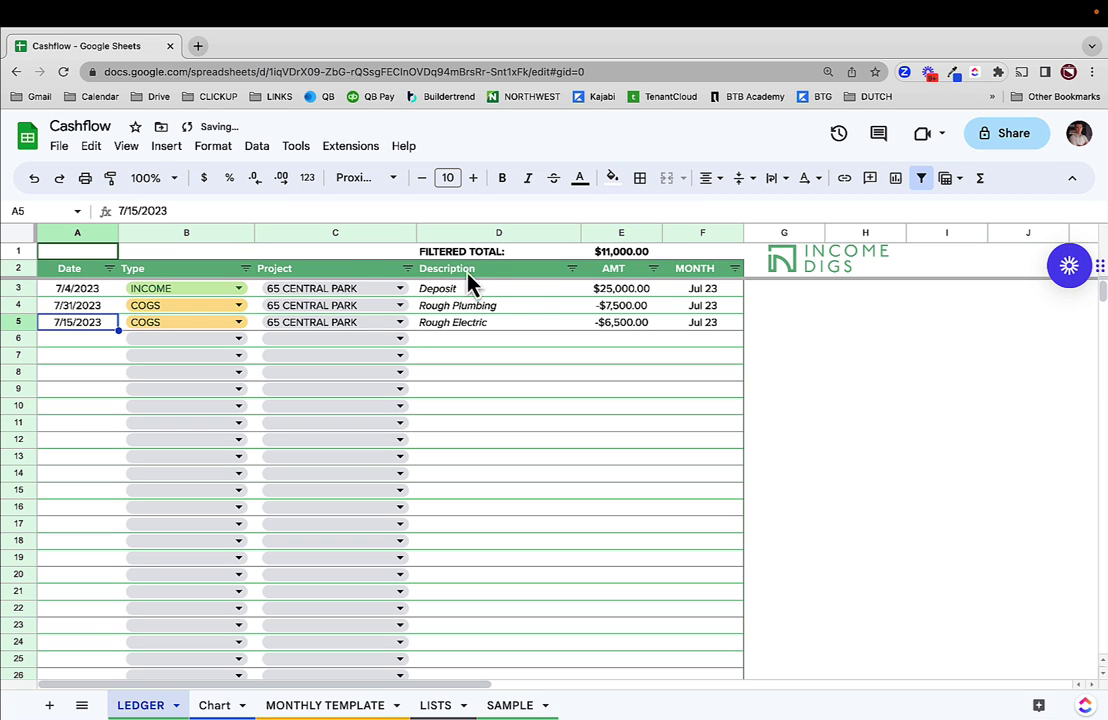
left_click(660, 324, "shift")
key("Delete")
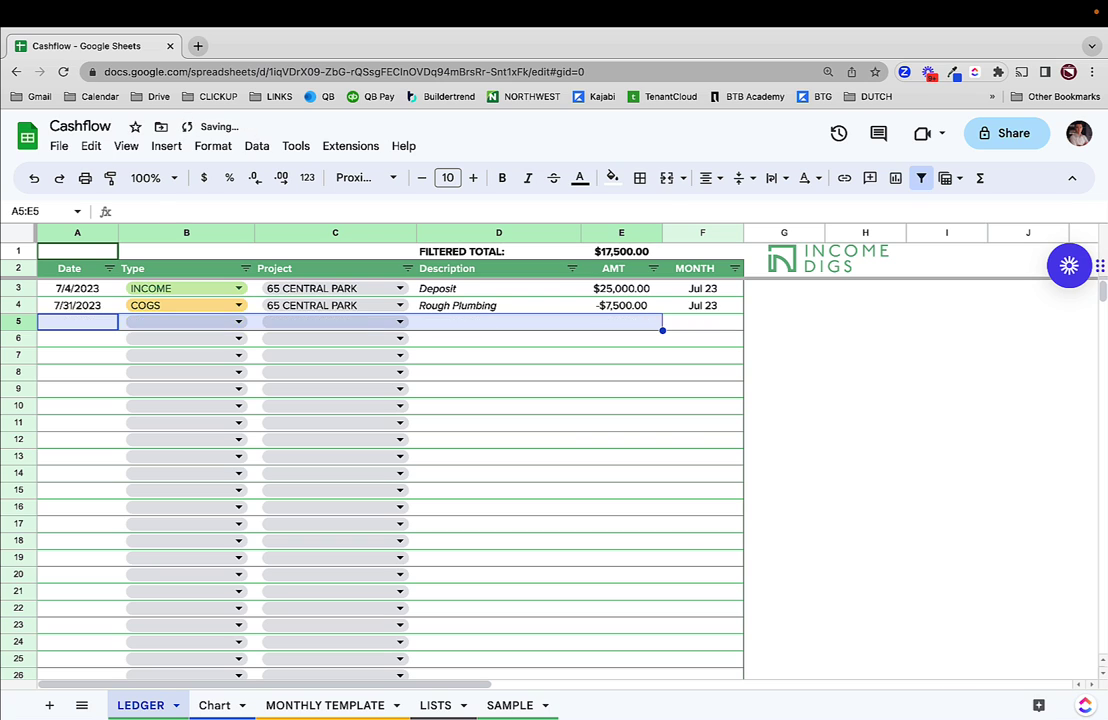
Set the row 4 description to All COGS of July and its amount to -22500
key("Up")
key("Right")
key("Right")
key("Right")
type("All")
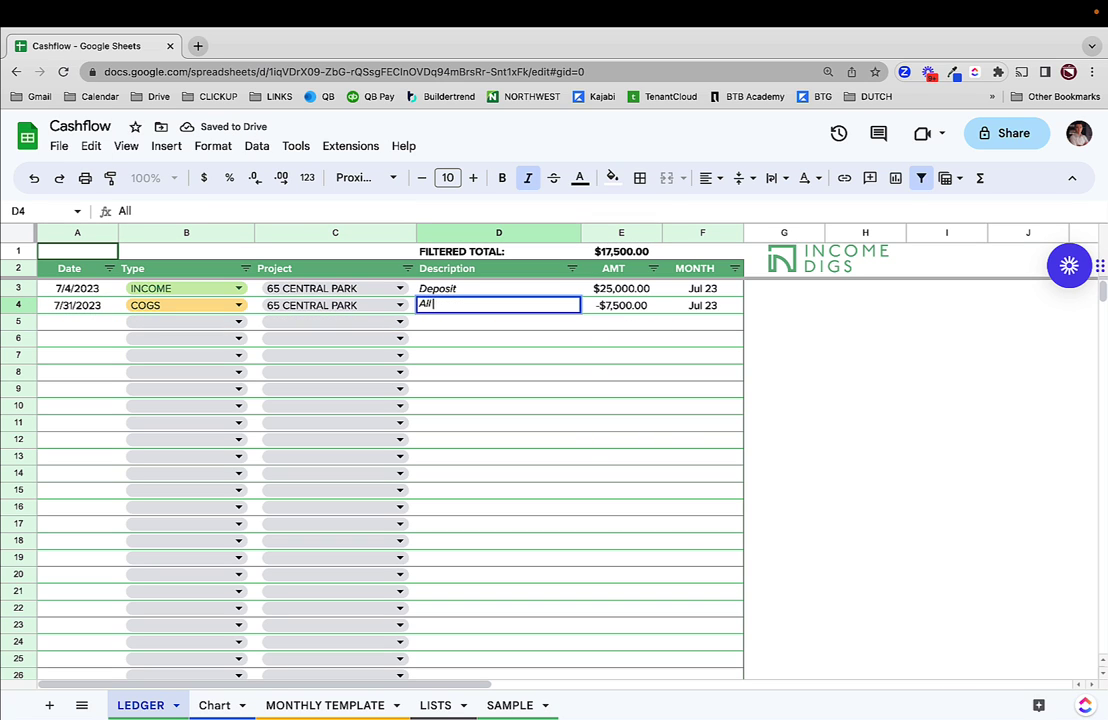
type(" COGS of July")
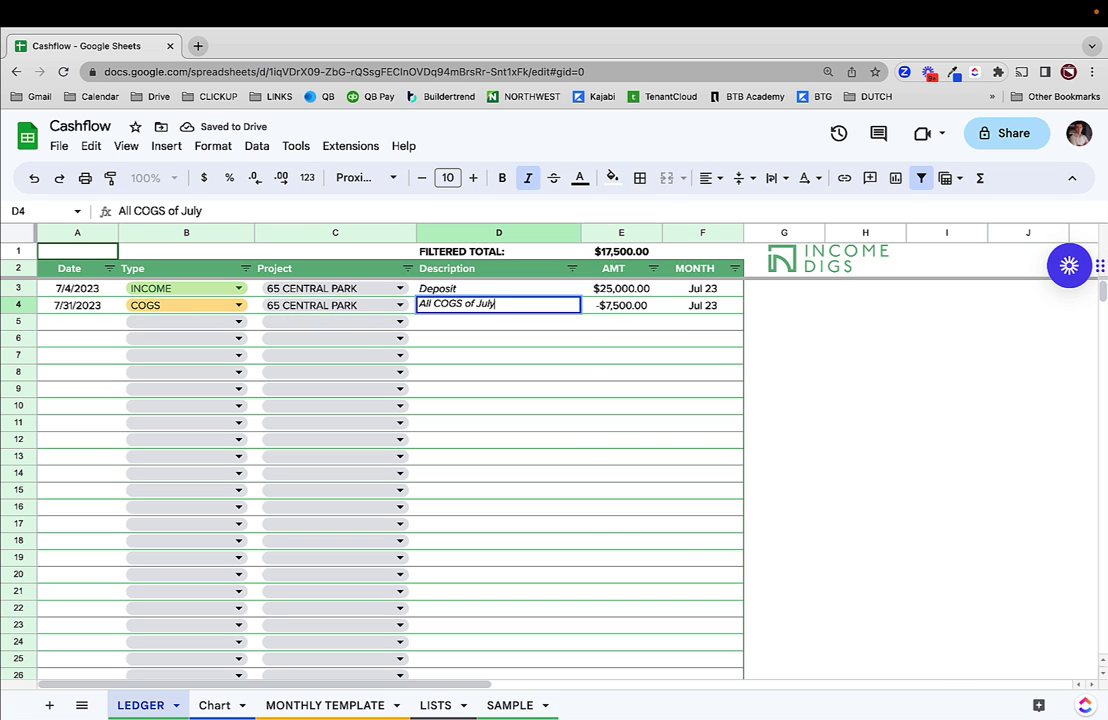
key("Tab")
type("-$22,500")
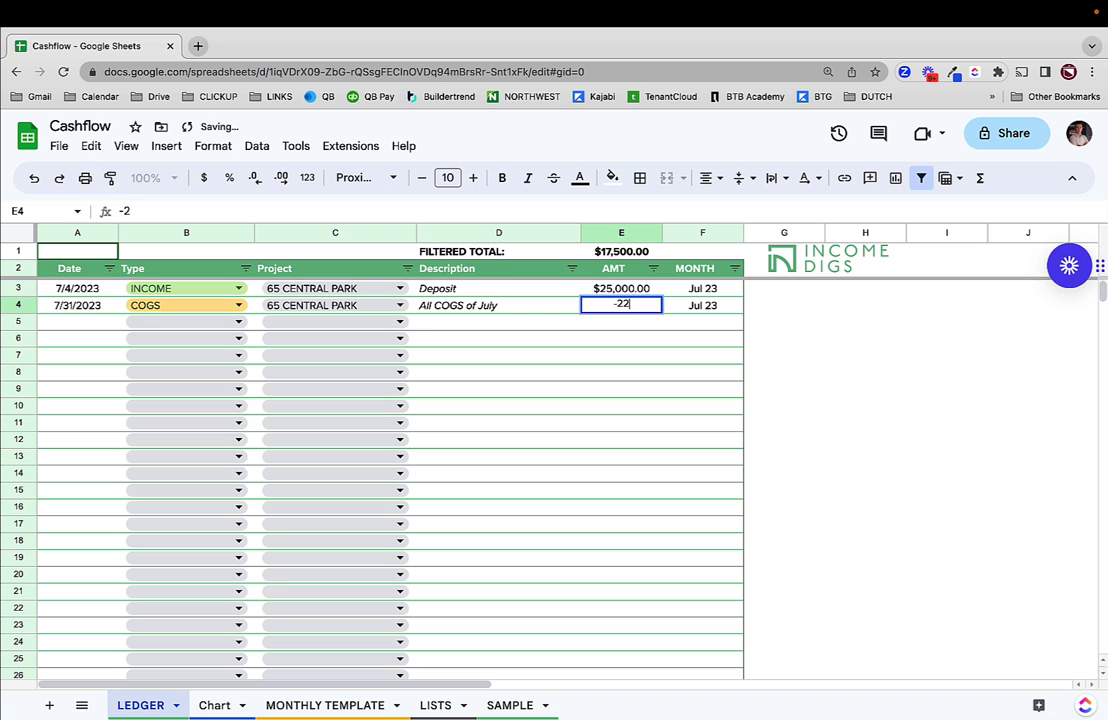
key("Return")
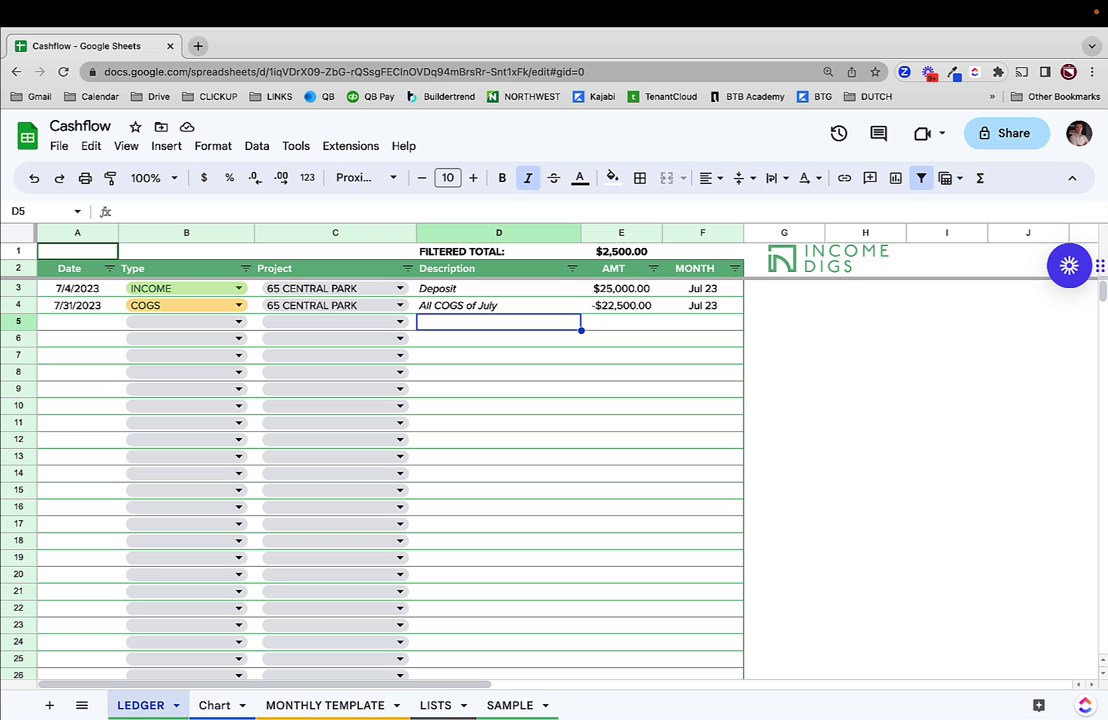
Begin a ledger entry in row 5 with date 7/5, type EXPENSES and project N/A
left_click(80, 322)
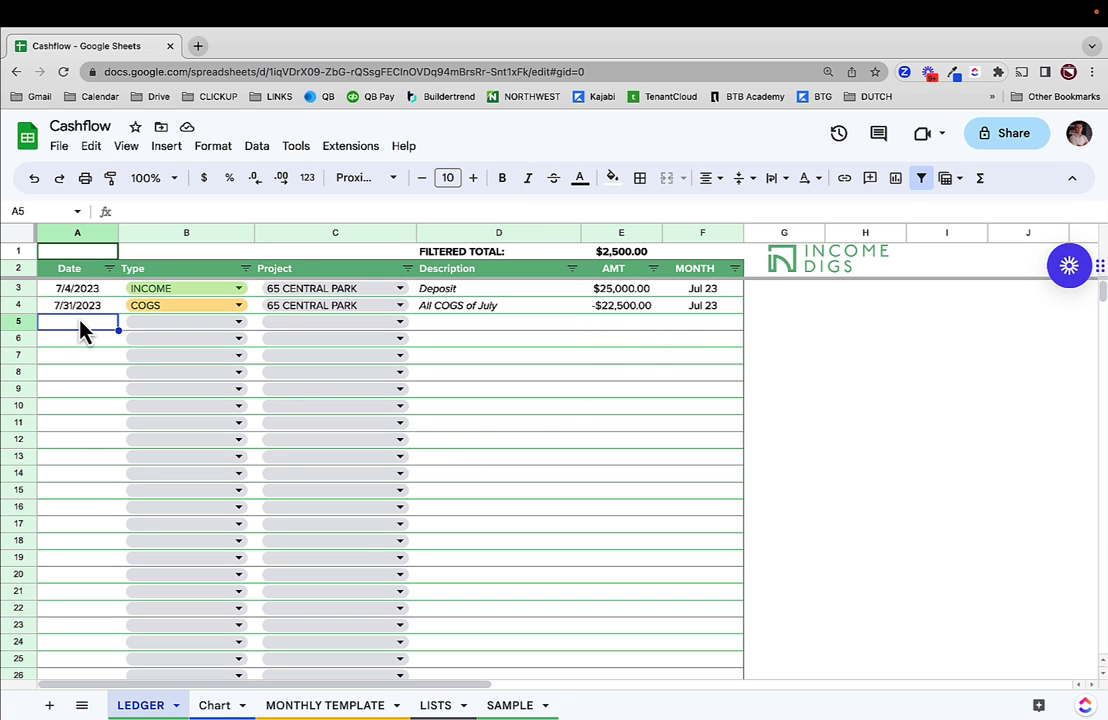
type("7/5")
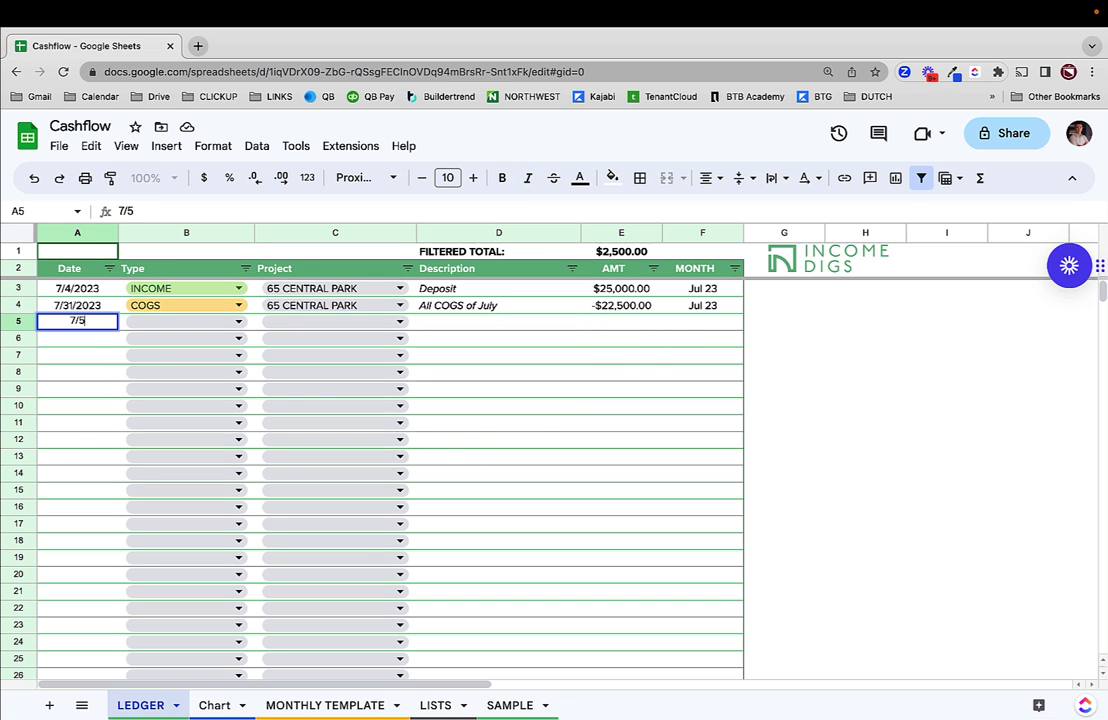
key("Tab")
left_click(192, 328)
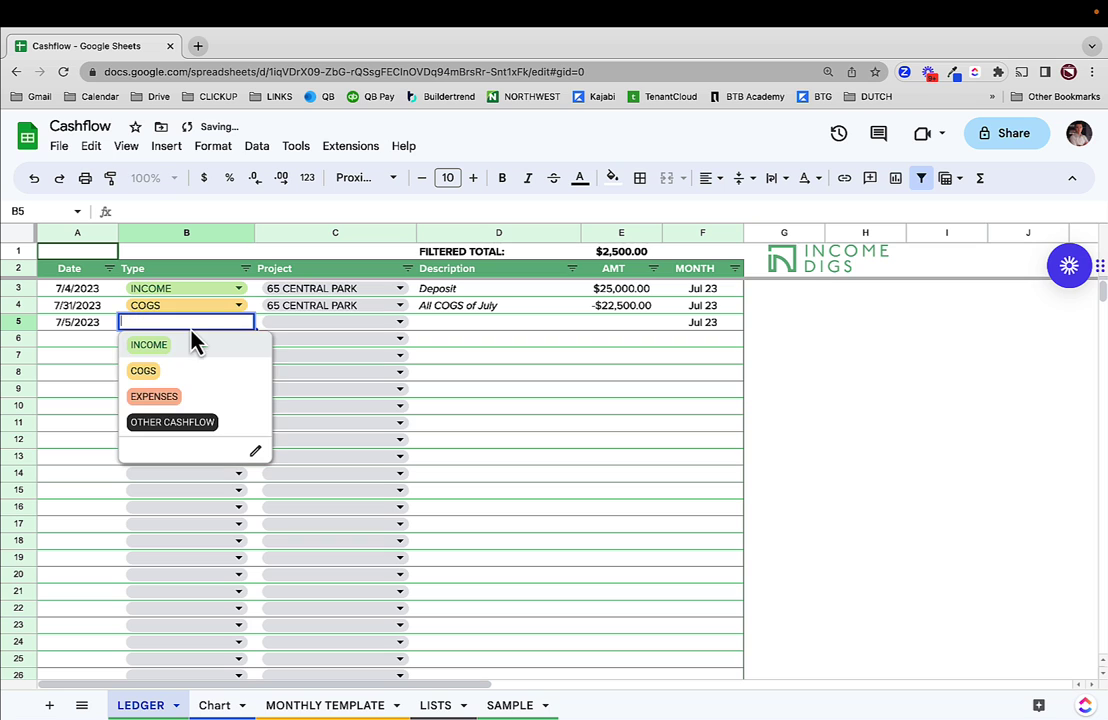
left_click(168, 398)
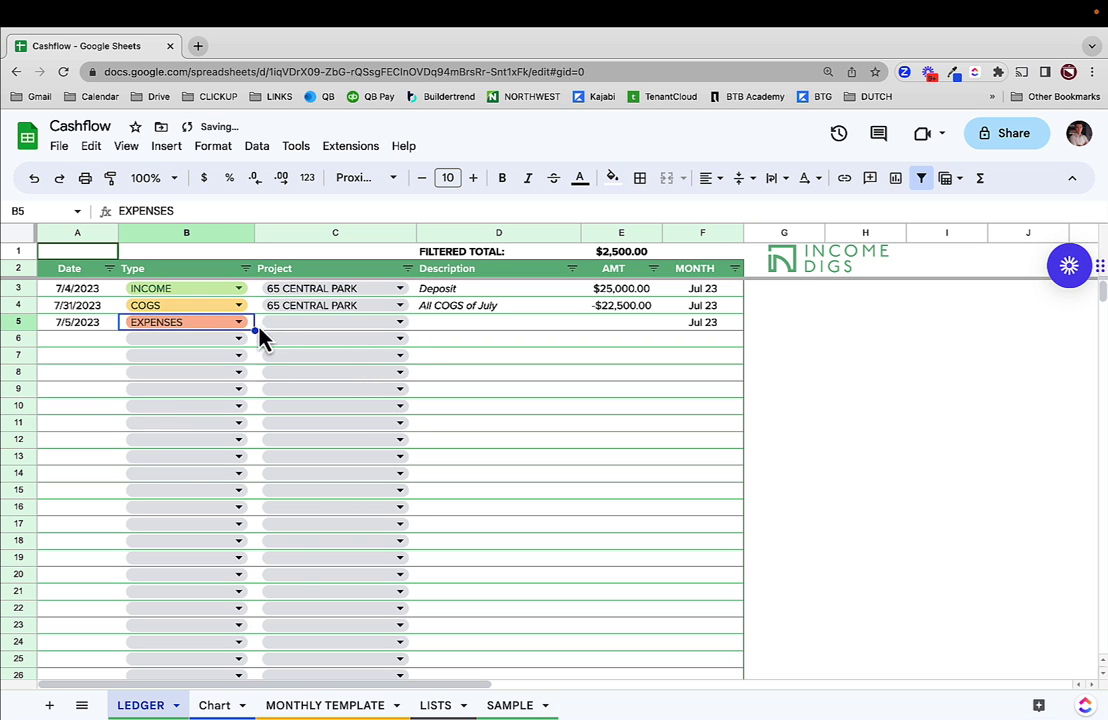
left_click(294, 321)
left_click(282, 347)
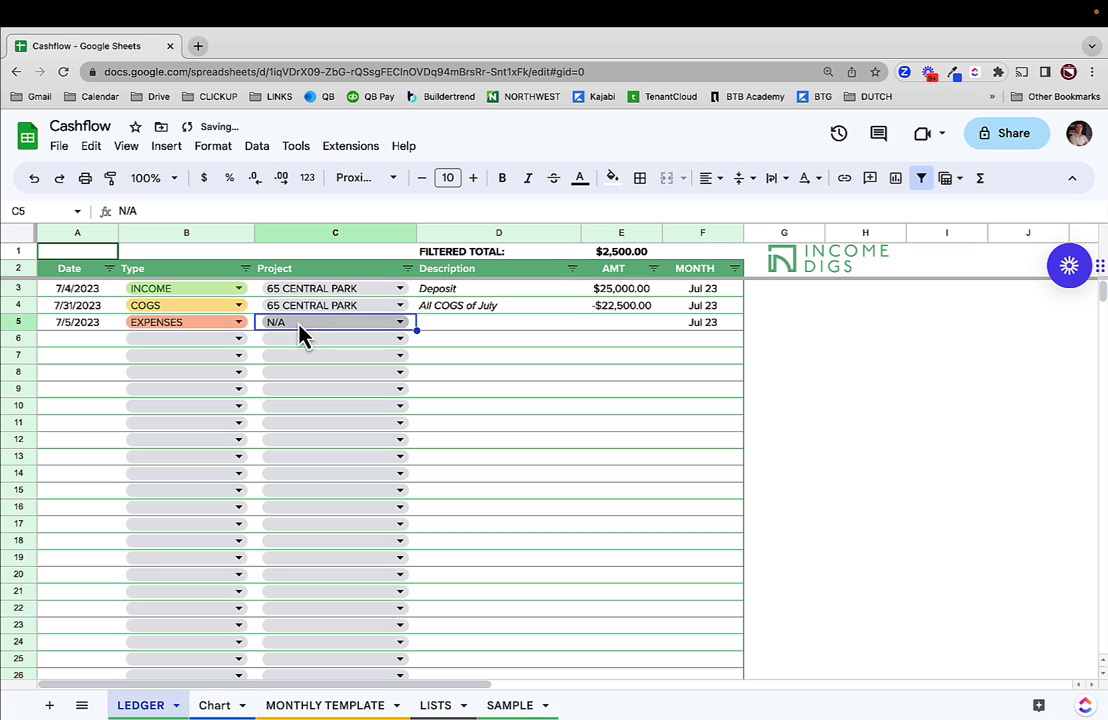
Try Regular Business Expense and Pay as the description of the 7/5 expense in D5
left_click(450, 327)
type("Re")
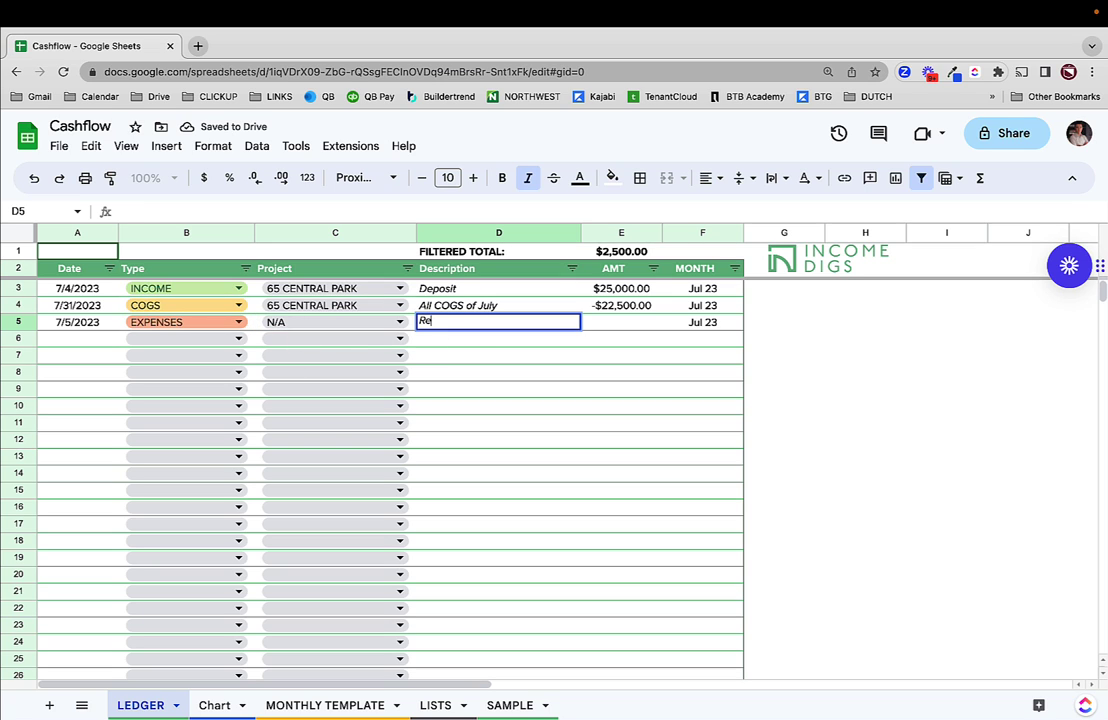
type("gular Busine")
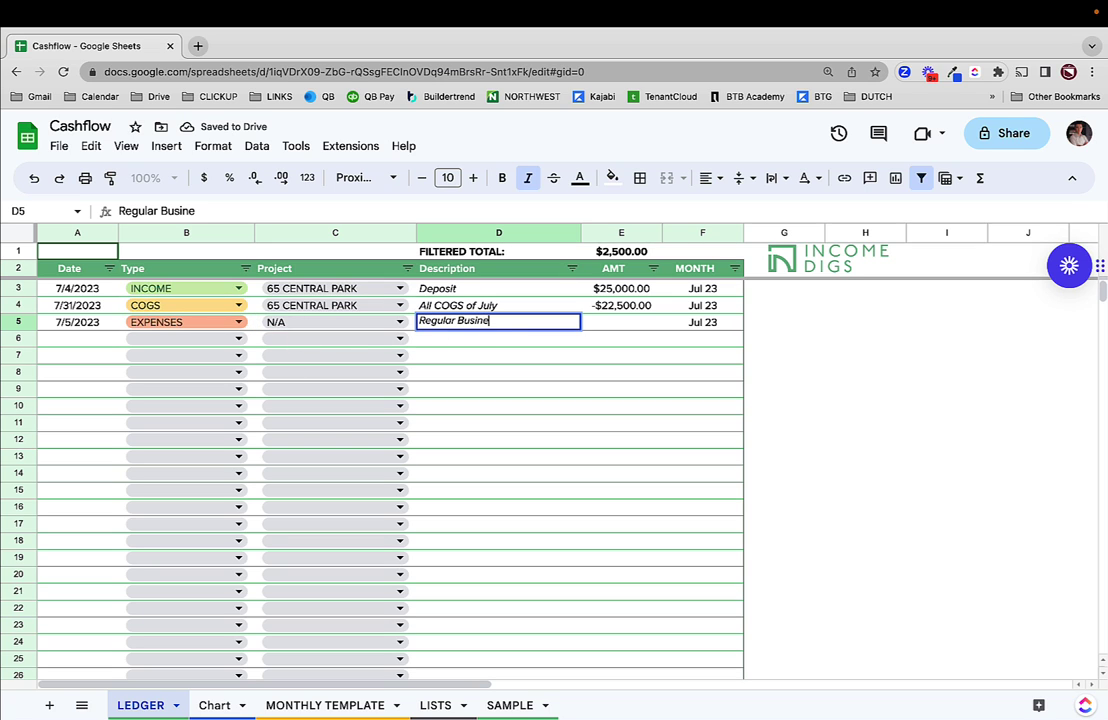
type("ss Expense")
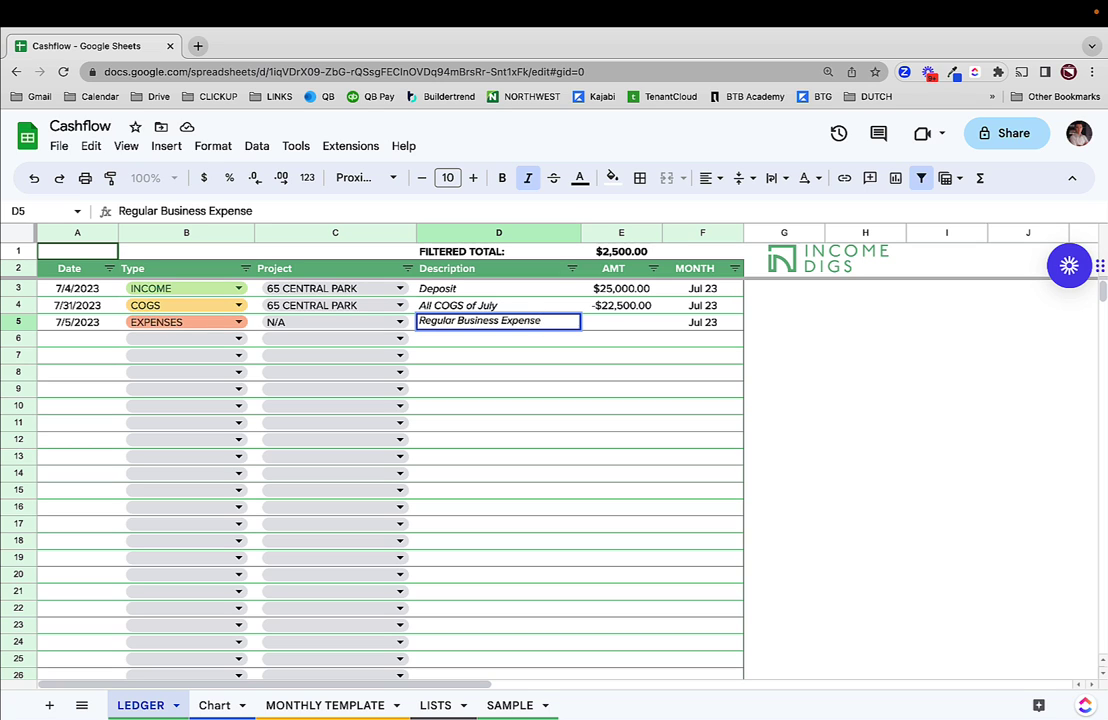
key("super+a")
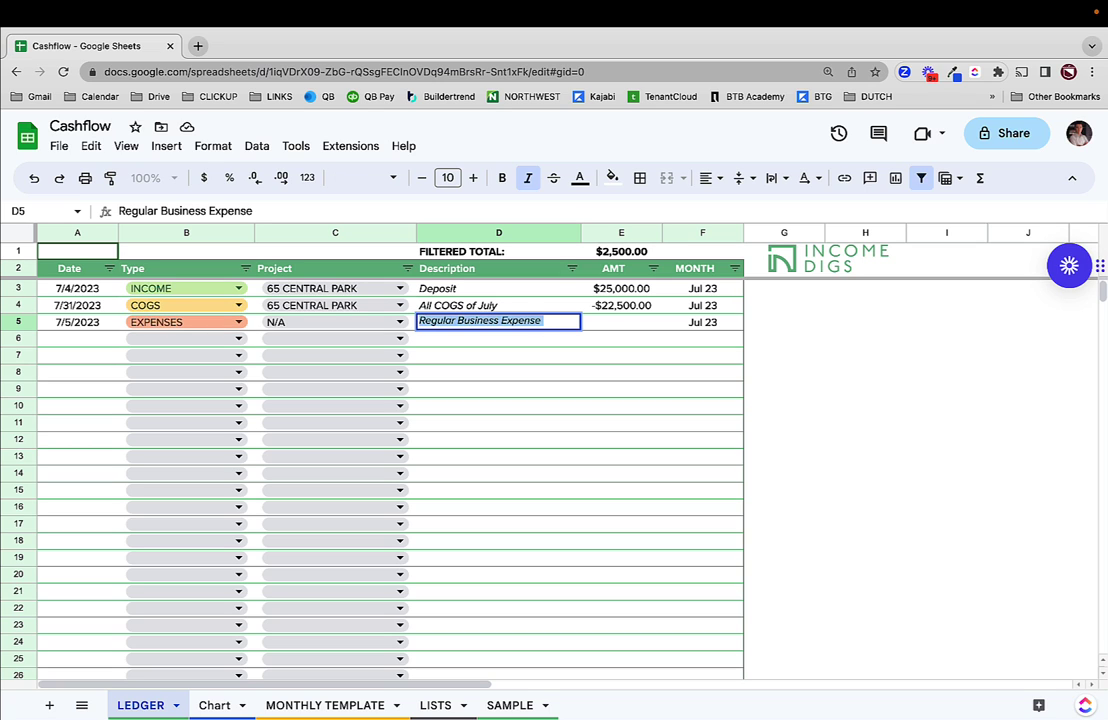
type("Pay")
Replace the description in D5 with REnt, set its amount to -12500 and select that amount cell
key("super+a")
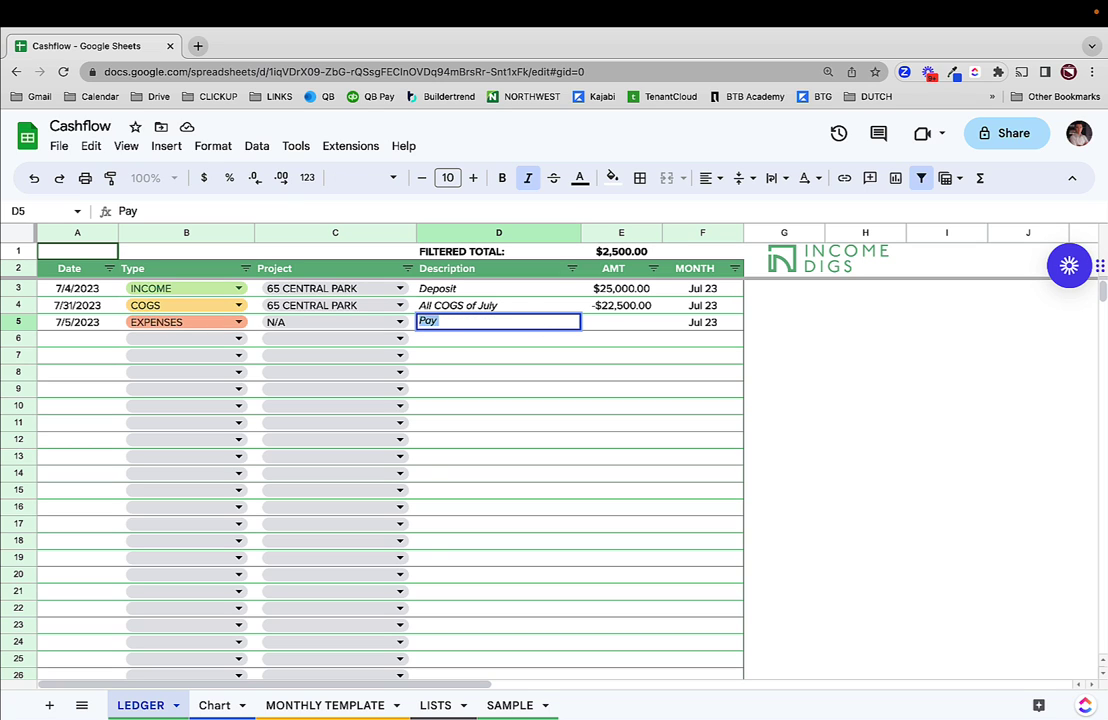
type("REnt")
key("Tab")
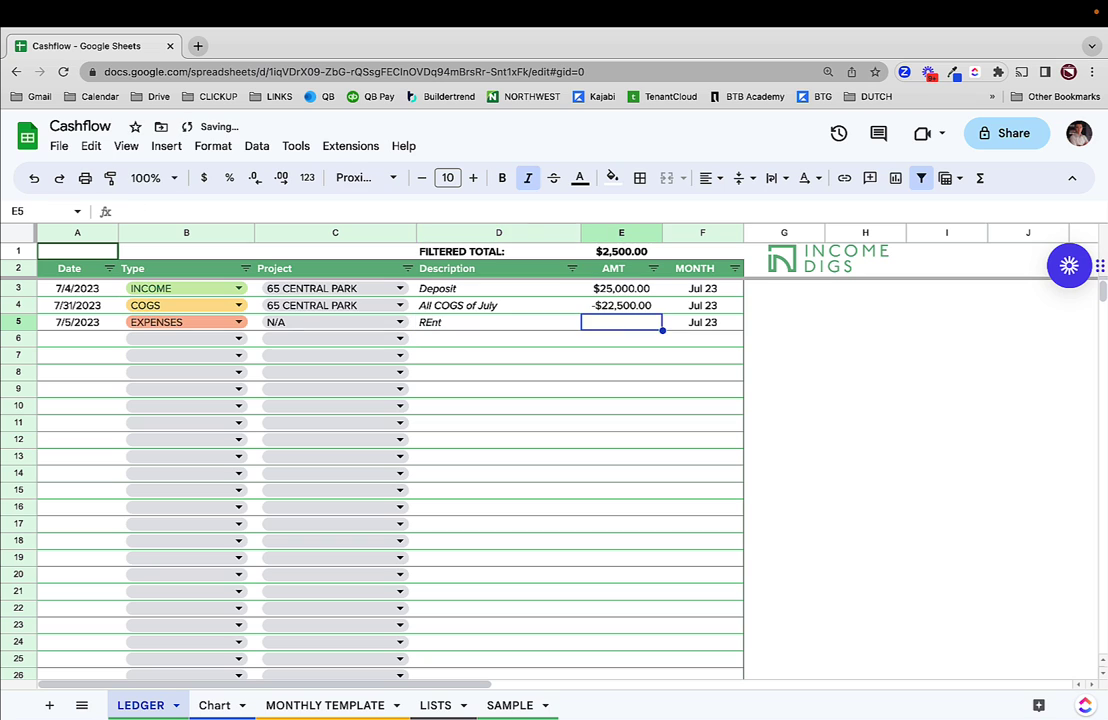
type("-12500")
key("Return")
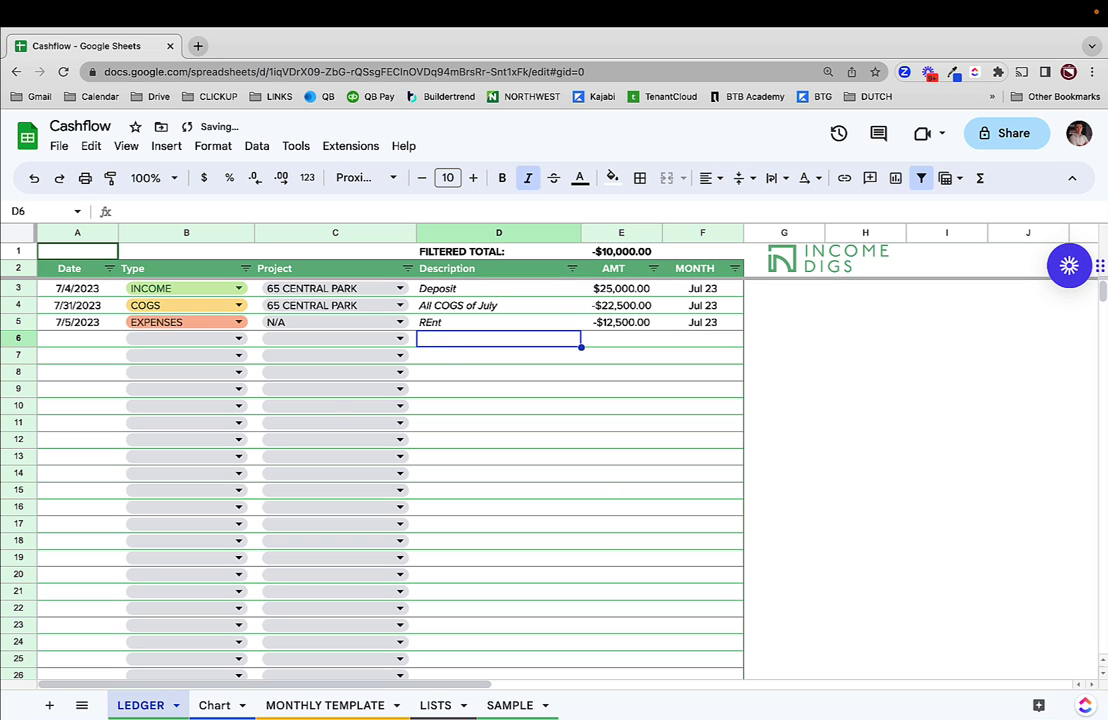
left_click(635, 325)
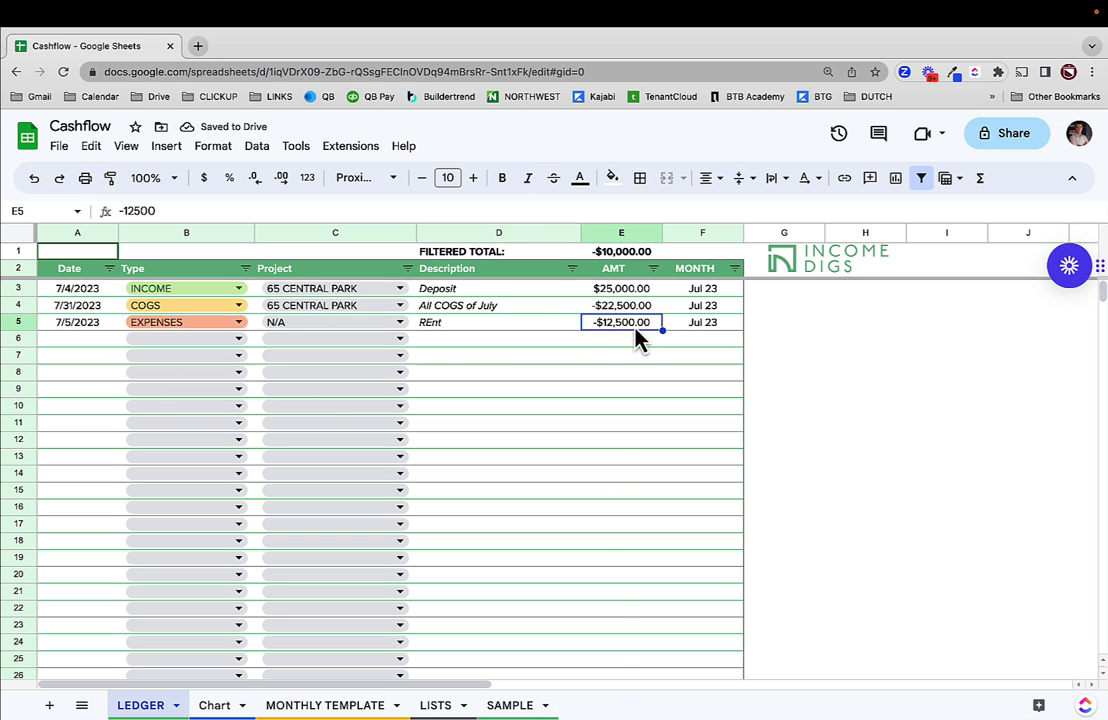
Set the amount of the REnt expense in E5 to -1250
type("-1250")
key("Return")
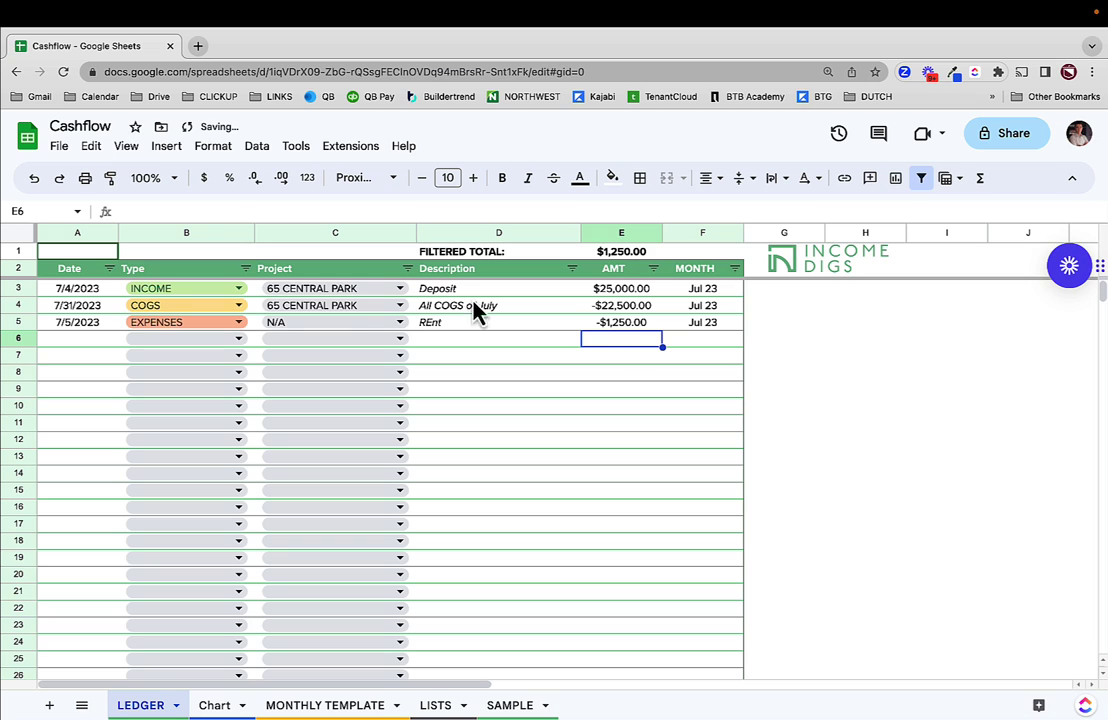
Fill ledger row 6 with type OTHER CASHFLOW, project N/A and description Paying down LOC
left_click(152, 340)
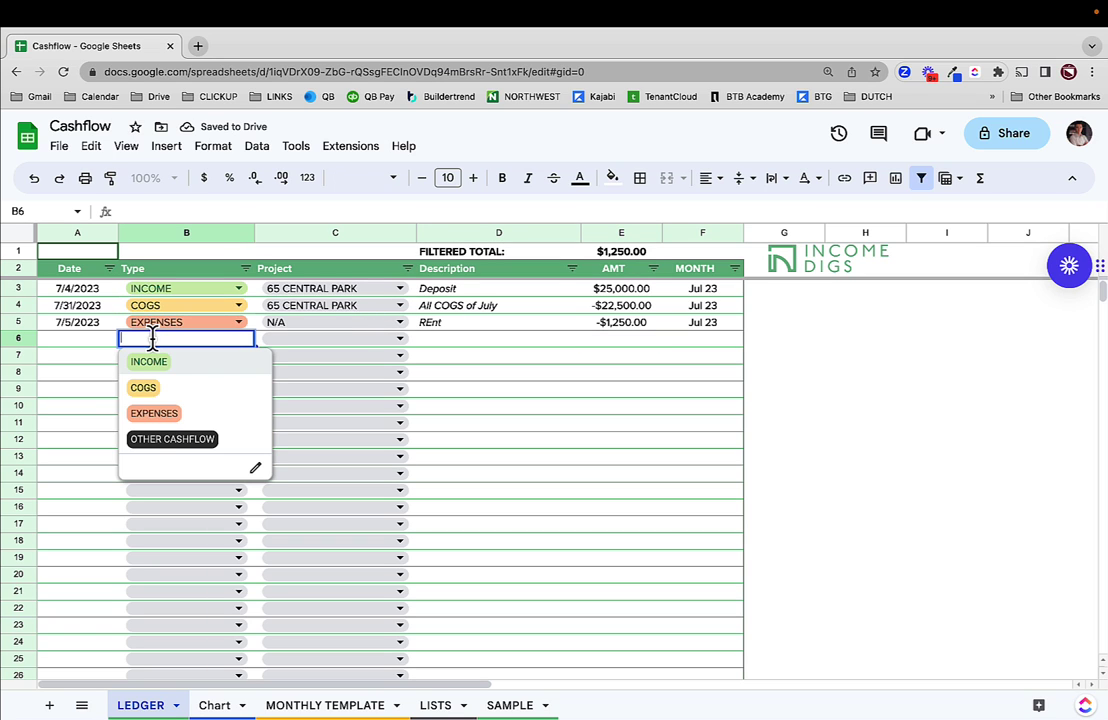
left_click(168, 445)
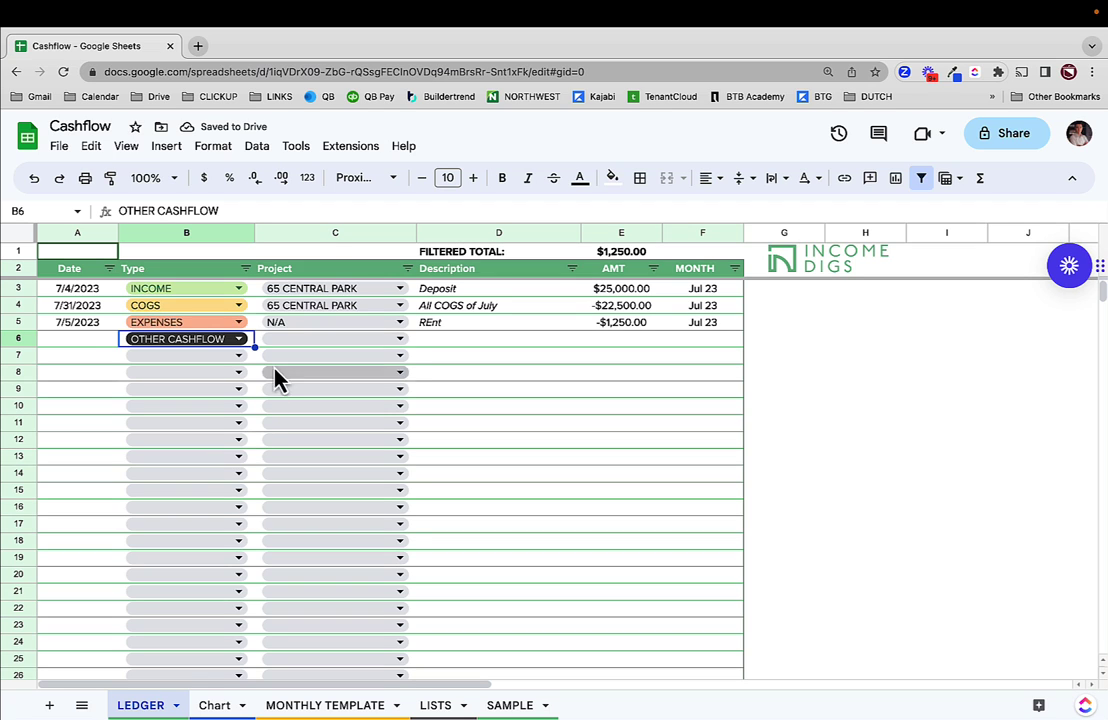
left_click(293, 340)
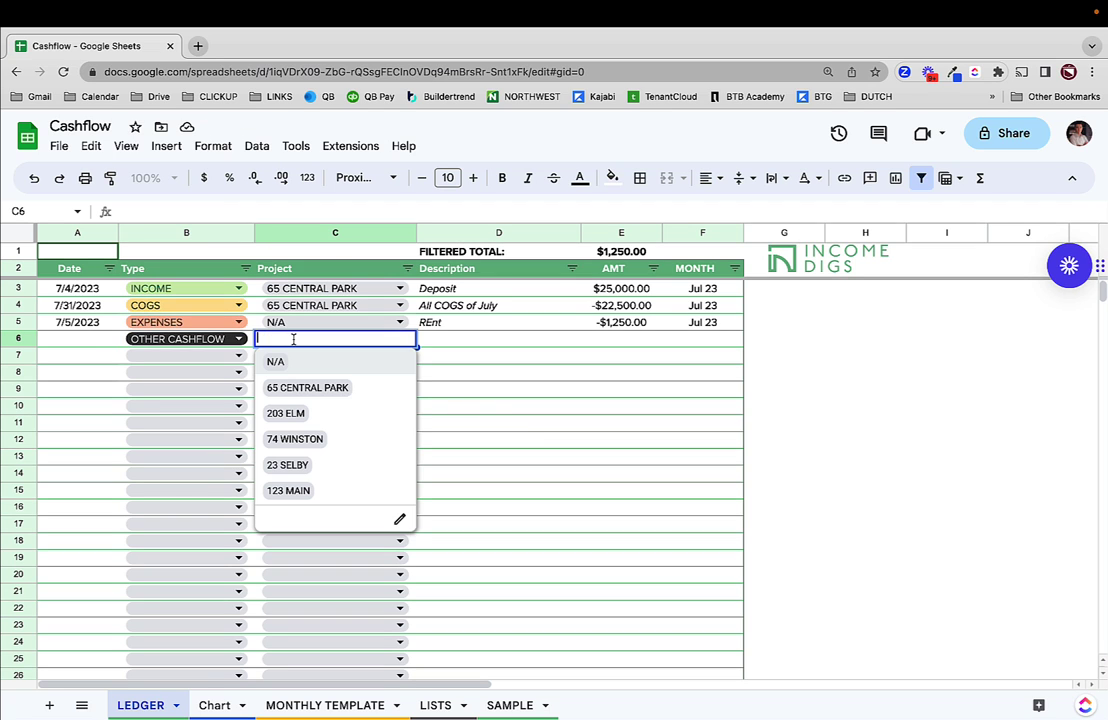
left_click(341, 362)
left_click(454, 346)
type("P")
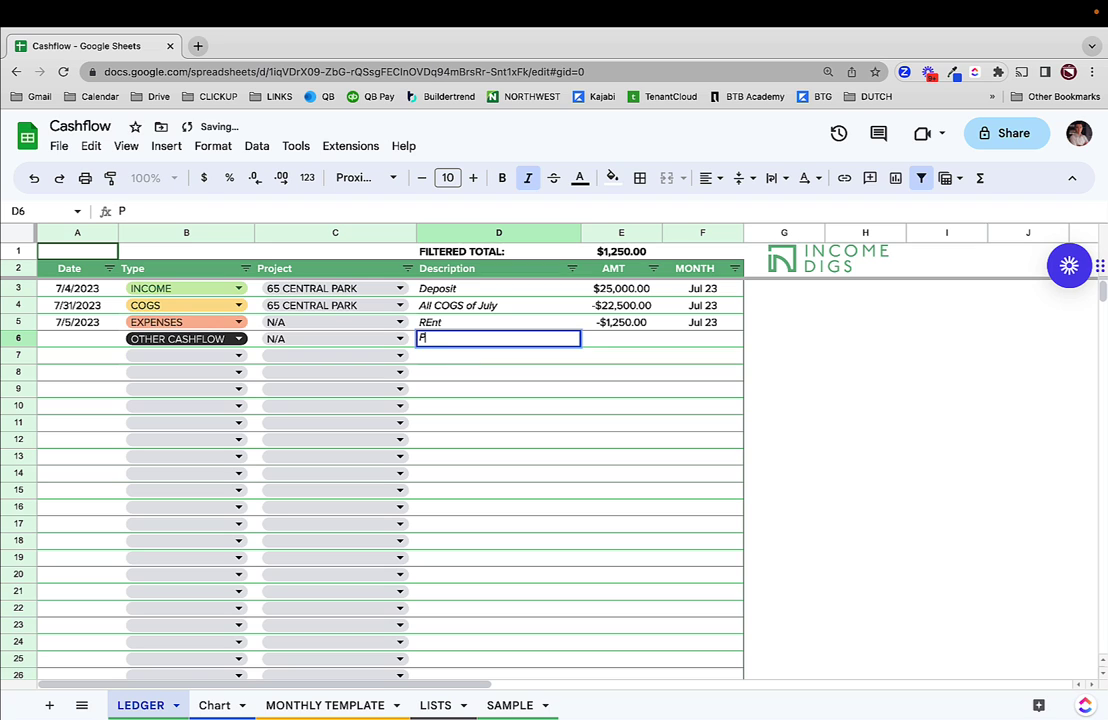
type("aying down")
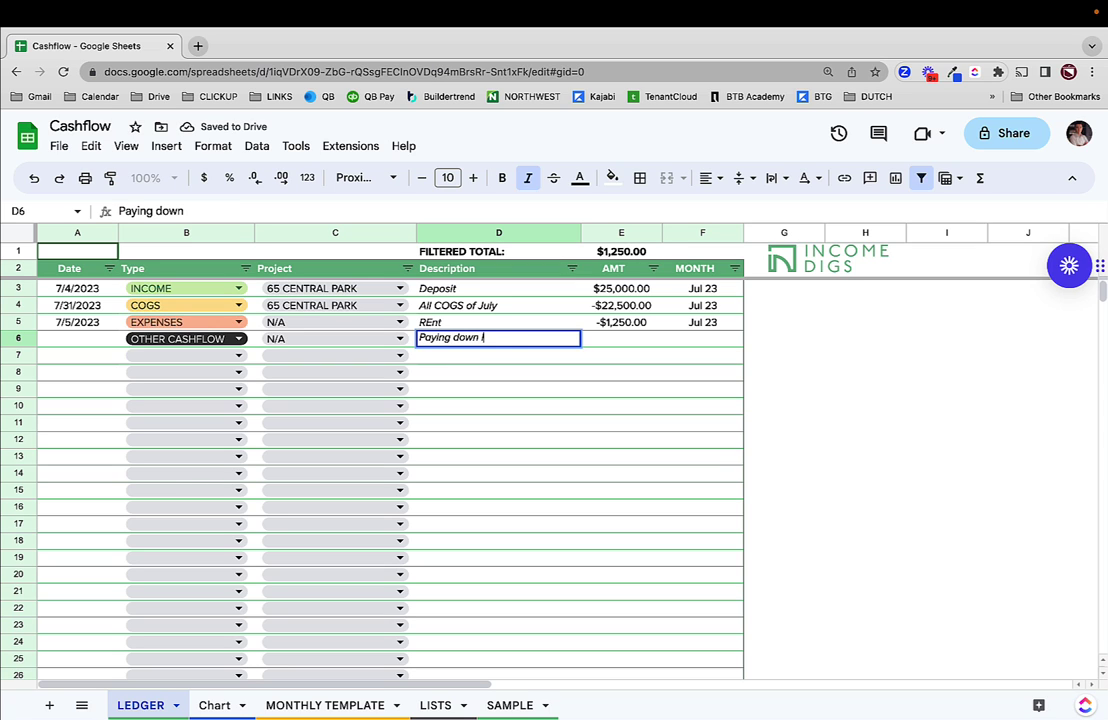
type(" LOC")
left_click(498, 322)
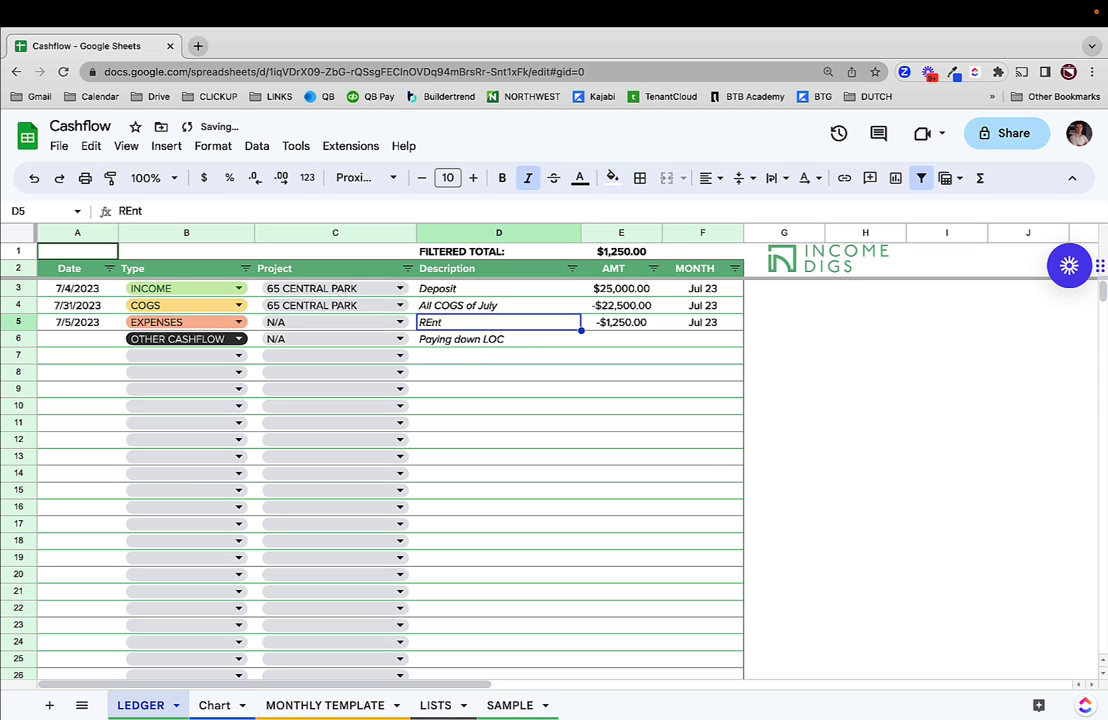
Fill ledger row 7 with type OTHER CASHFLOW, description Hard Money Loan and project N/A
left_click(186, 339)
left_click(186, 355)
type("O")
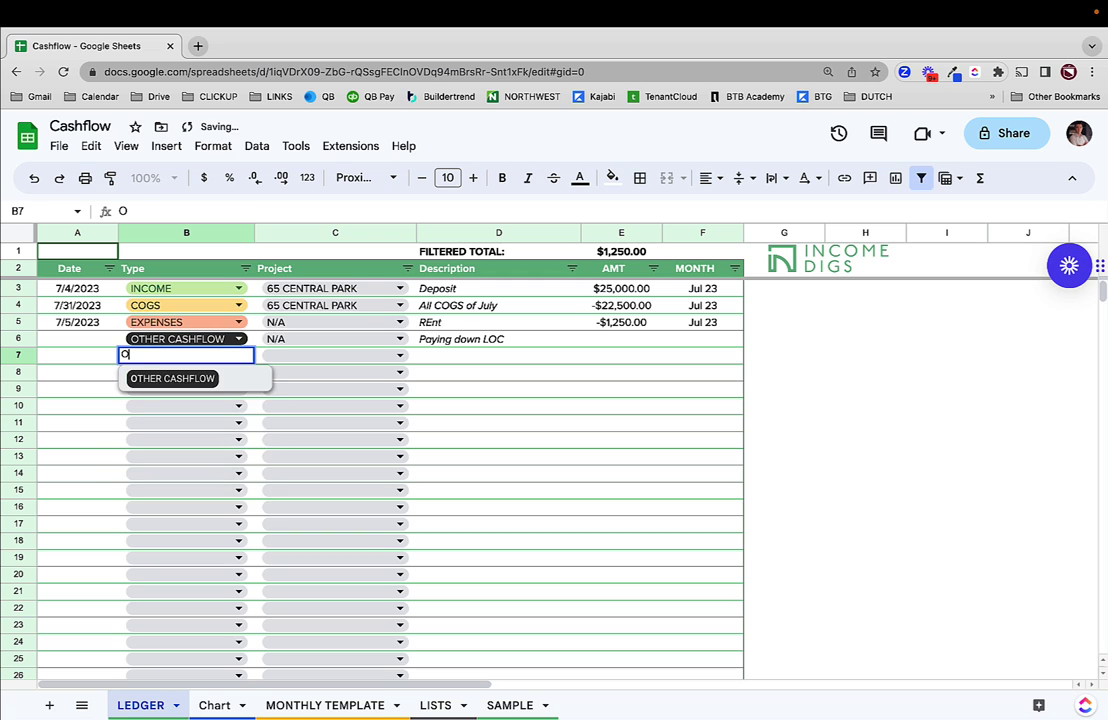
key("Tab")
key("Tab")
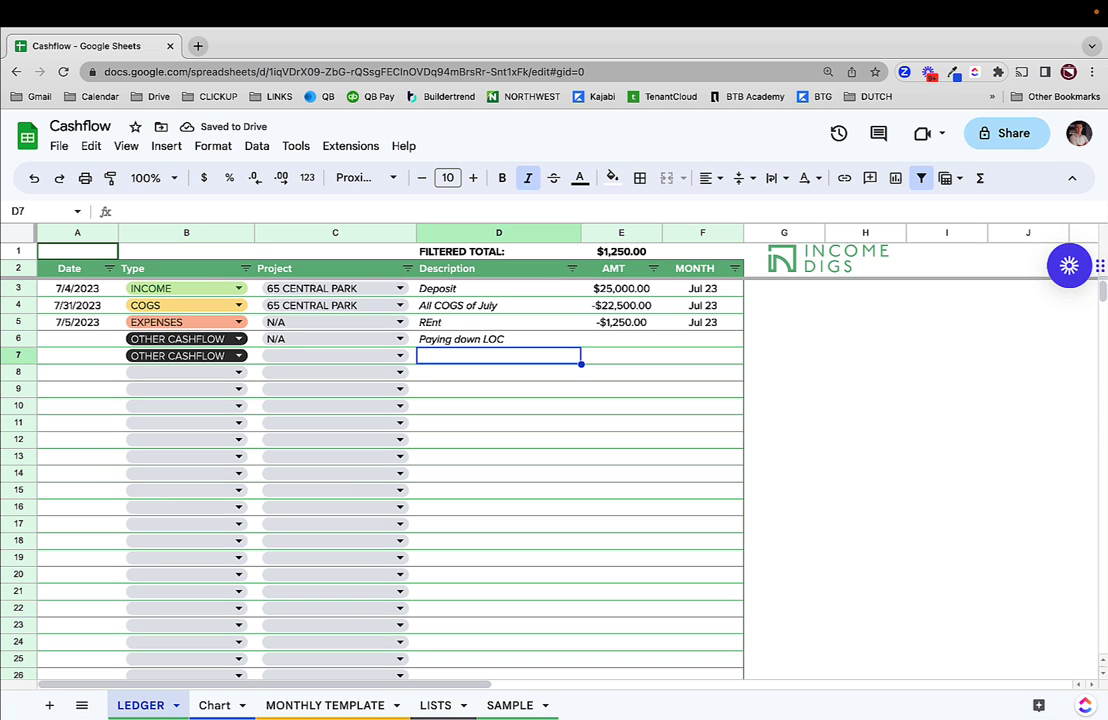
type("Hard Money Loan")
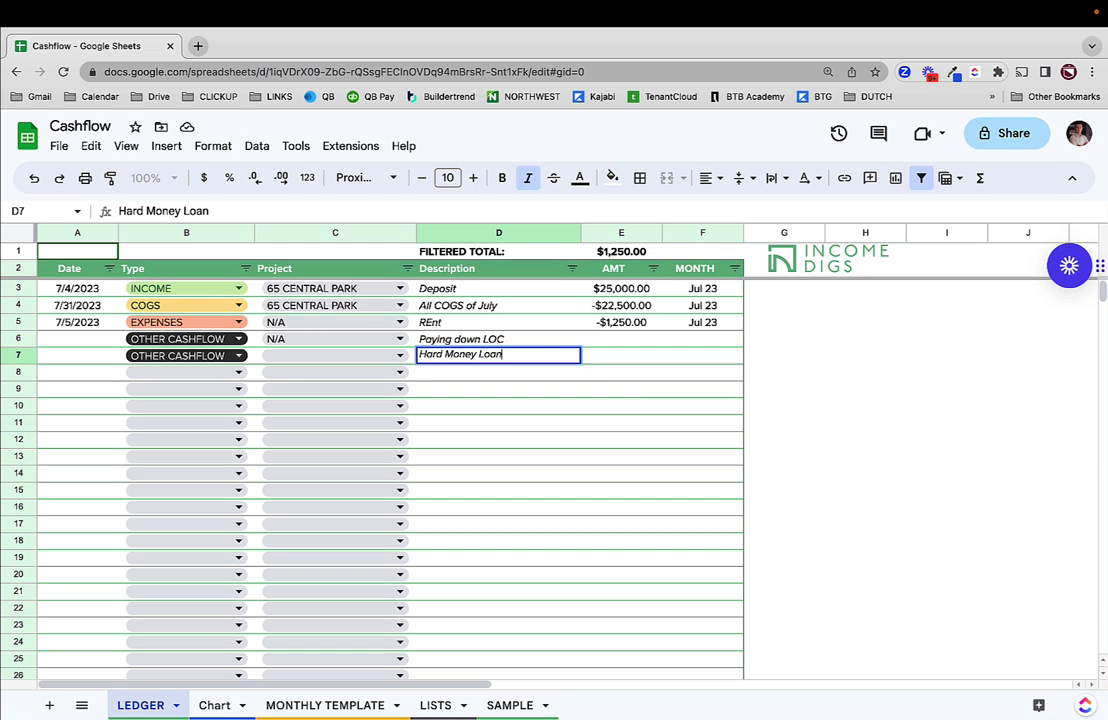
key("shift+Tab")
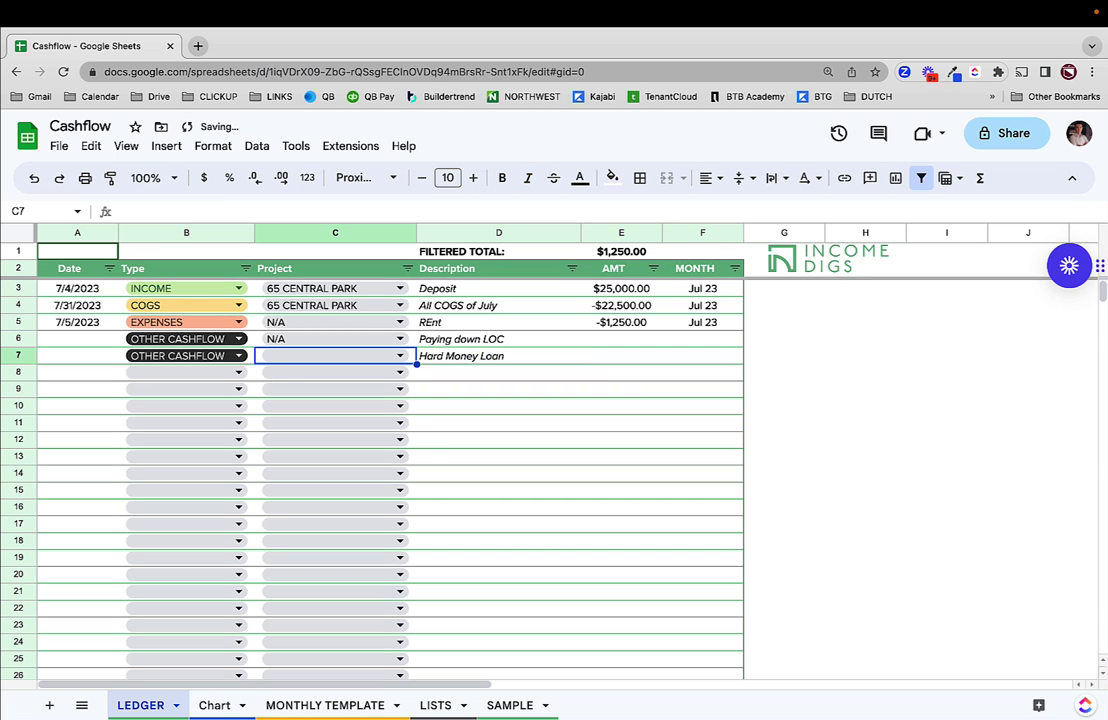
type("n")
key("Tab")
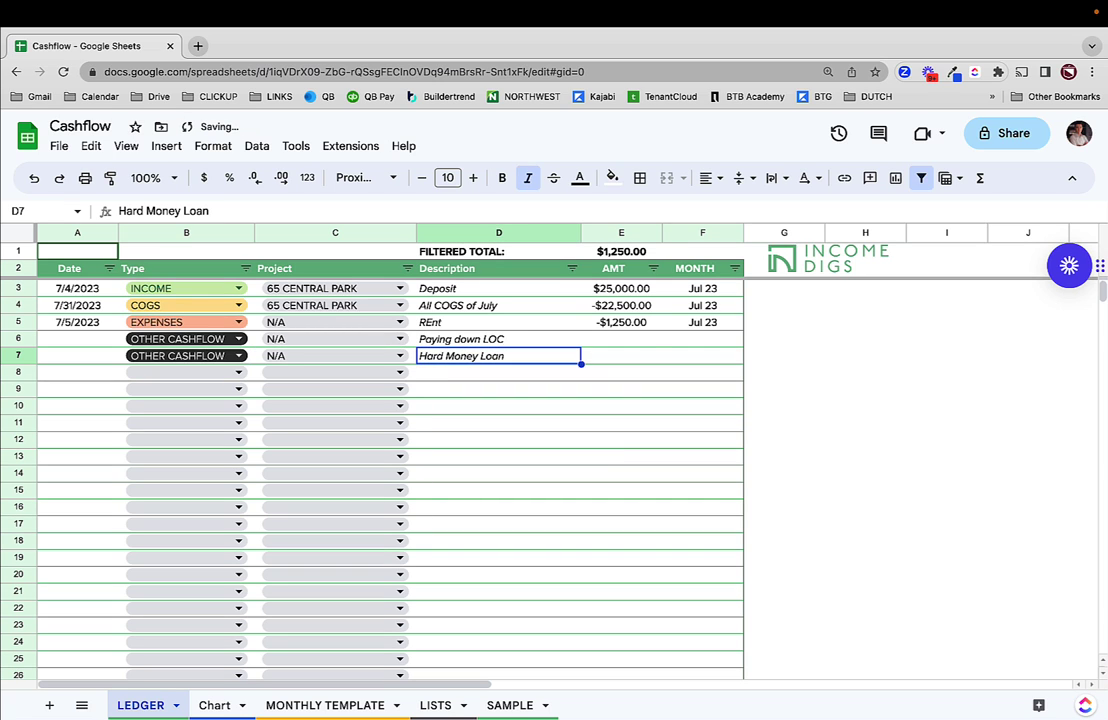
Set the Hard Money Loan amount to 50000 and change its project to 65 CENTRAL PARK
key("Tab")
type("50,0")
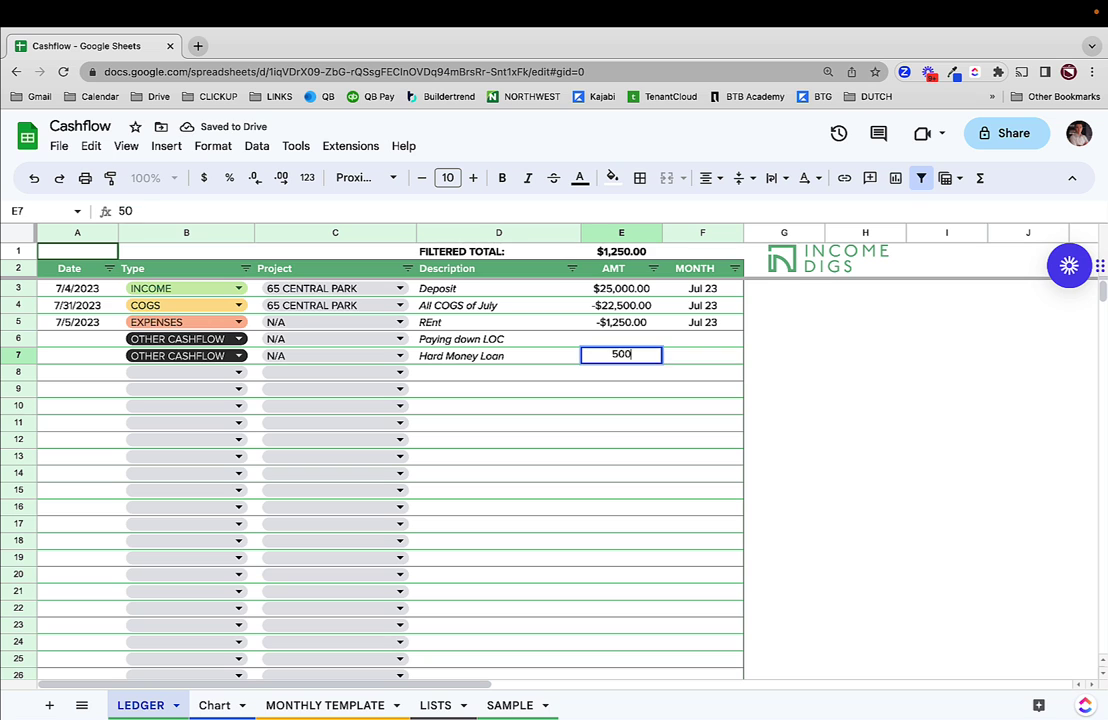
type("00")
key("Tab")
key("shift+Tab")
key("shift+Tab")
key("shift+Tab")
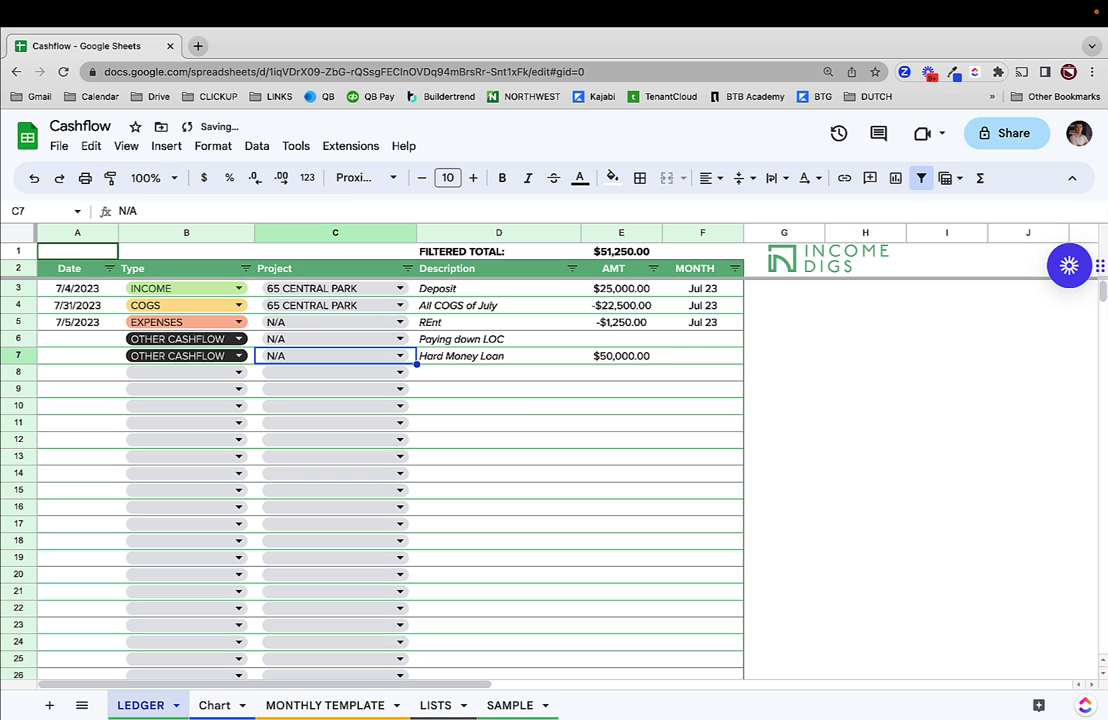
type("65")
key("Return")
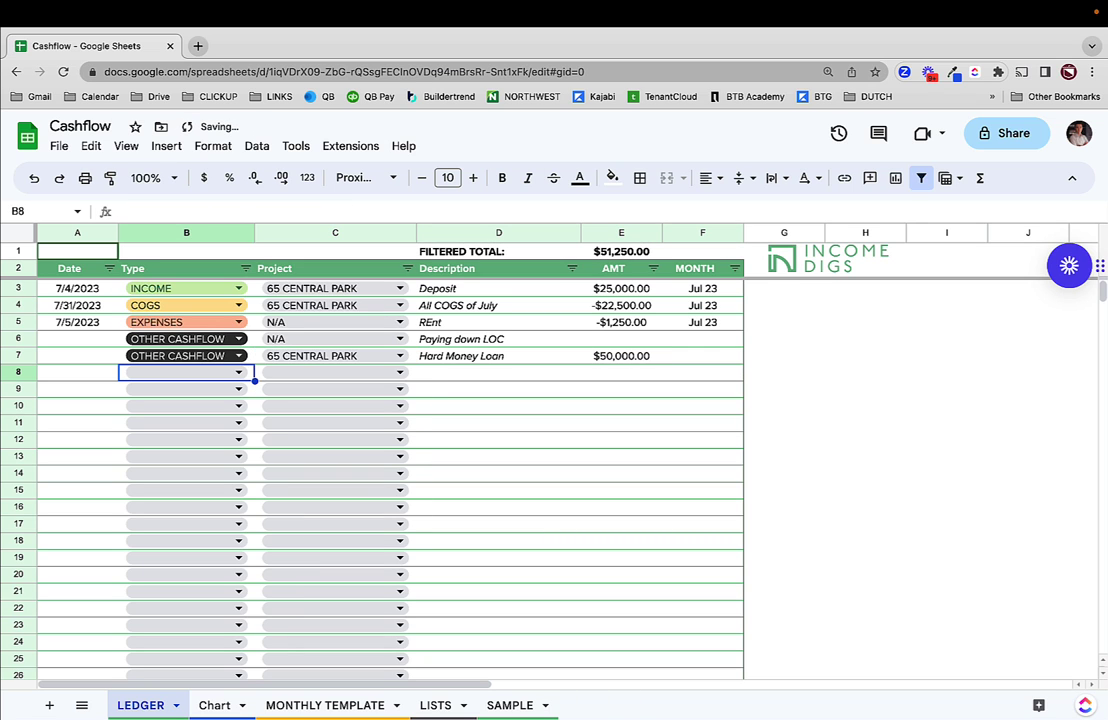
Extend the dates in A4:A5 down through row 7 and set the Paying down LOC amount to -8500
left_click_drag(100, 305, 108, 357)
left_click(605, 359)
left_click(637, 341)
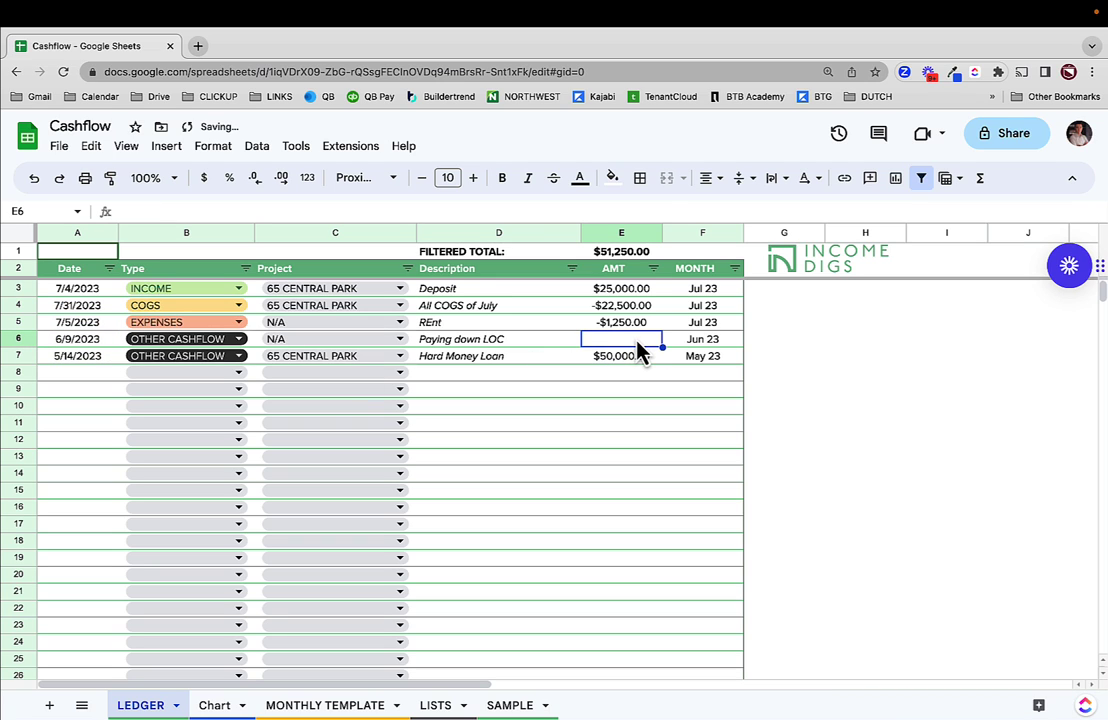
type("-8500")
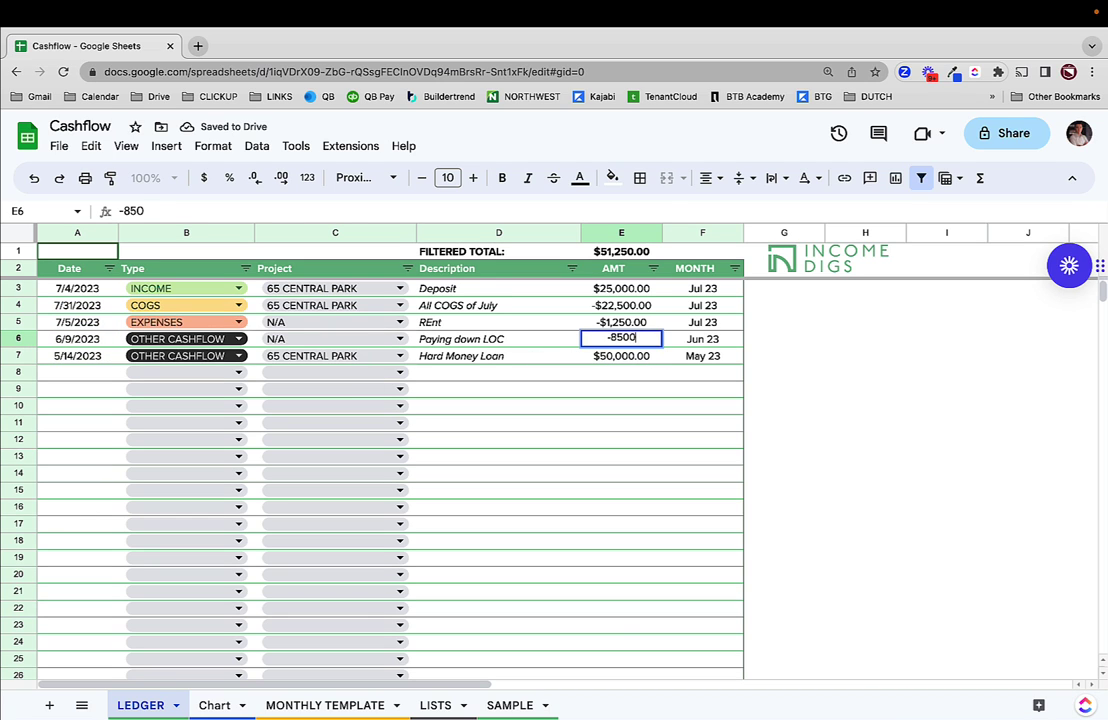
key("Tab")
Change the dates of both OTHER CASHFLOW entries in A6 and A7 to 7/5/2023
left_click_drag(80, 288, 155, 345)
left_click(76, 340)
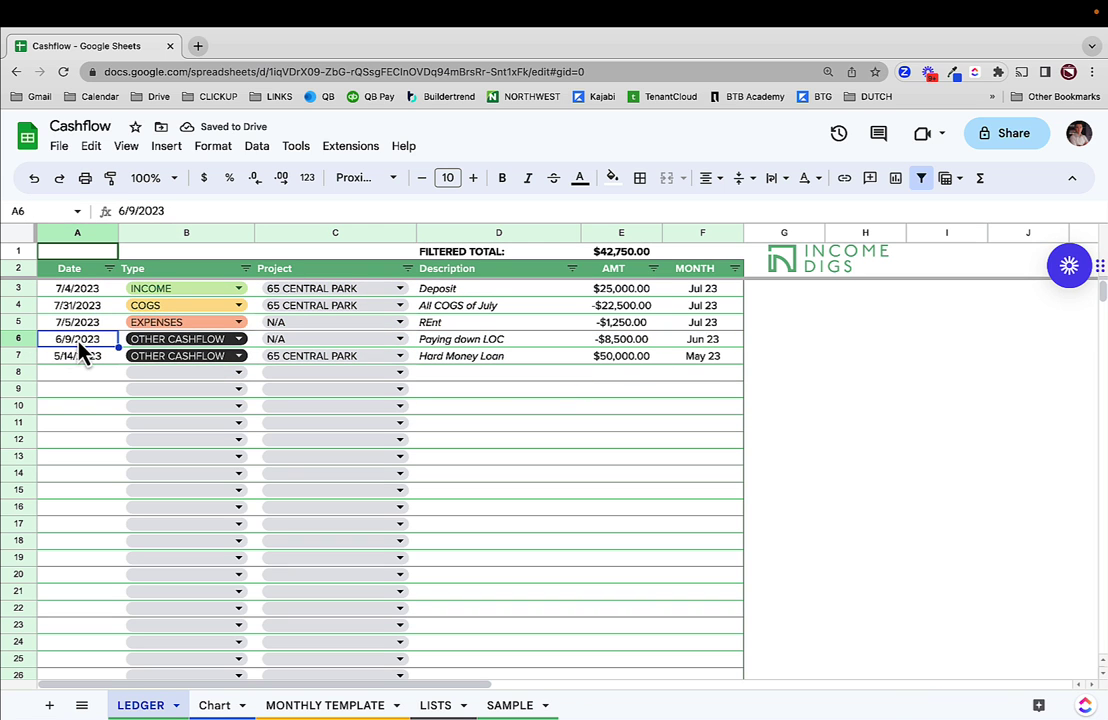
type("7/5/2023")
key("Return")
type("7/5/2023")
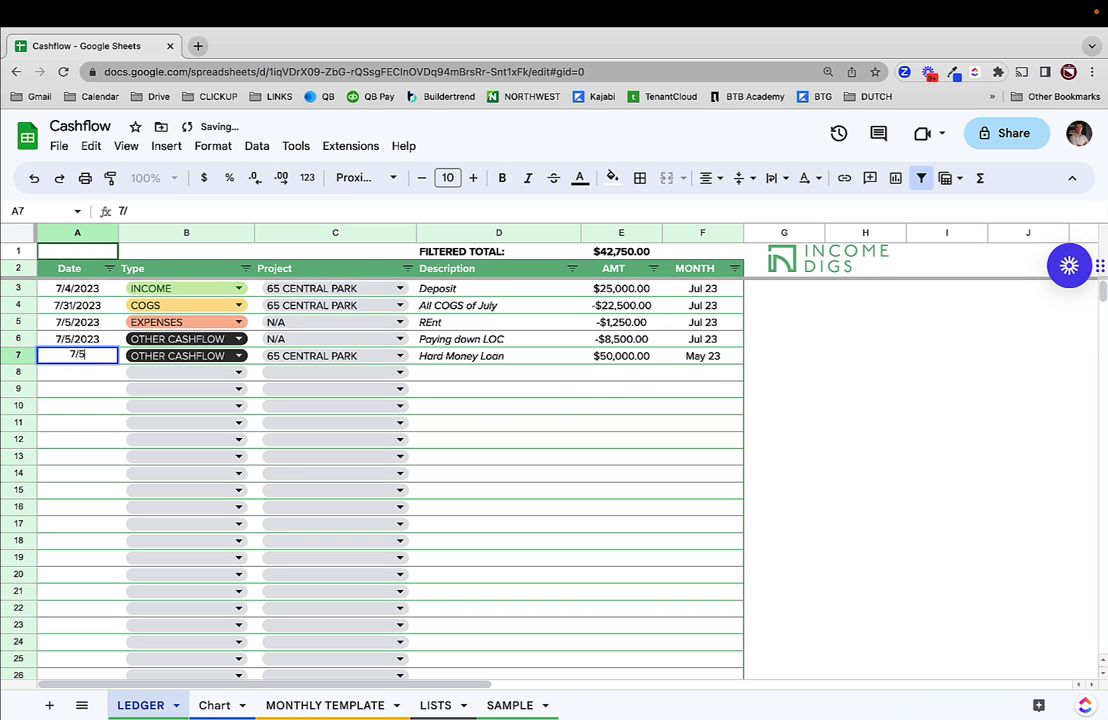
key("Return")
Examine the July income, COGS, gross profit, expenses, net profit and net cashflow on the Chart sheet, checking back against the LEDGER sheet
left_click(214, 705)
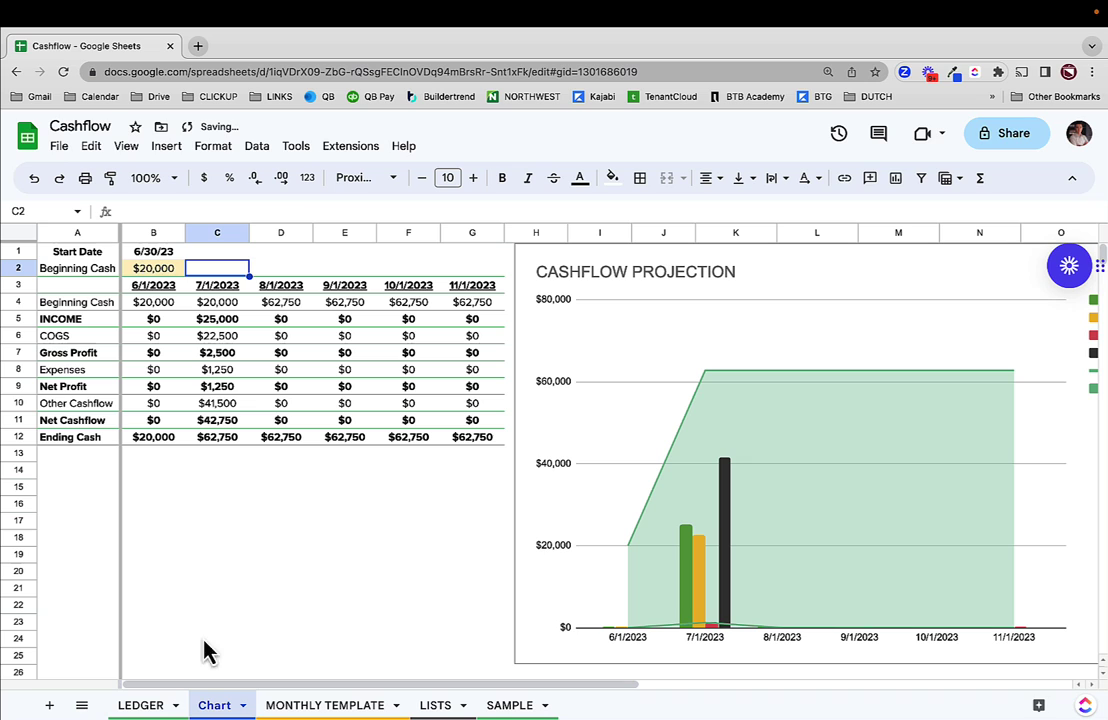
left_click(218, 304)
left_click(217, 321)
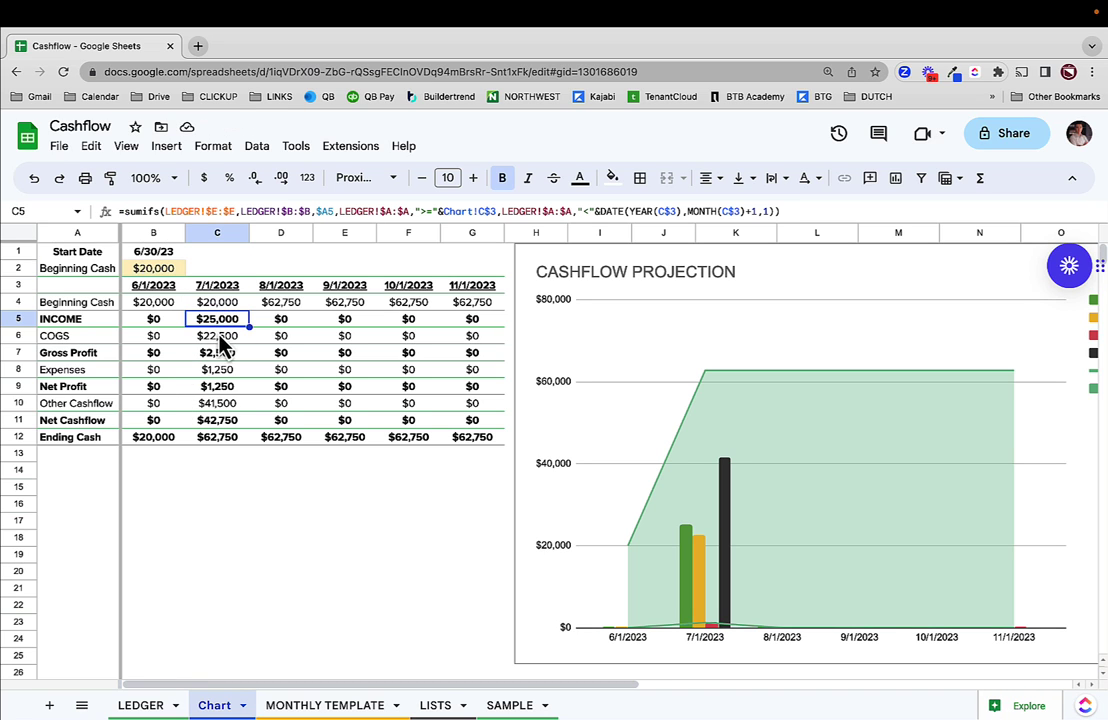
left_click(217, 337)
left_click(214, 353)
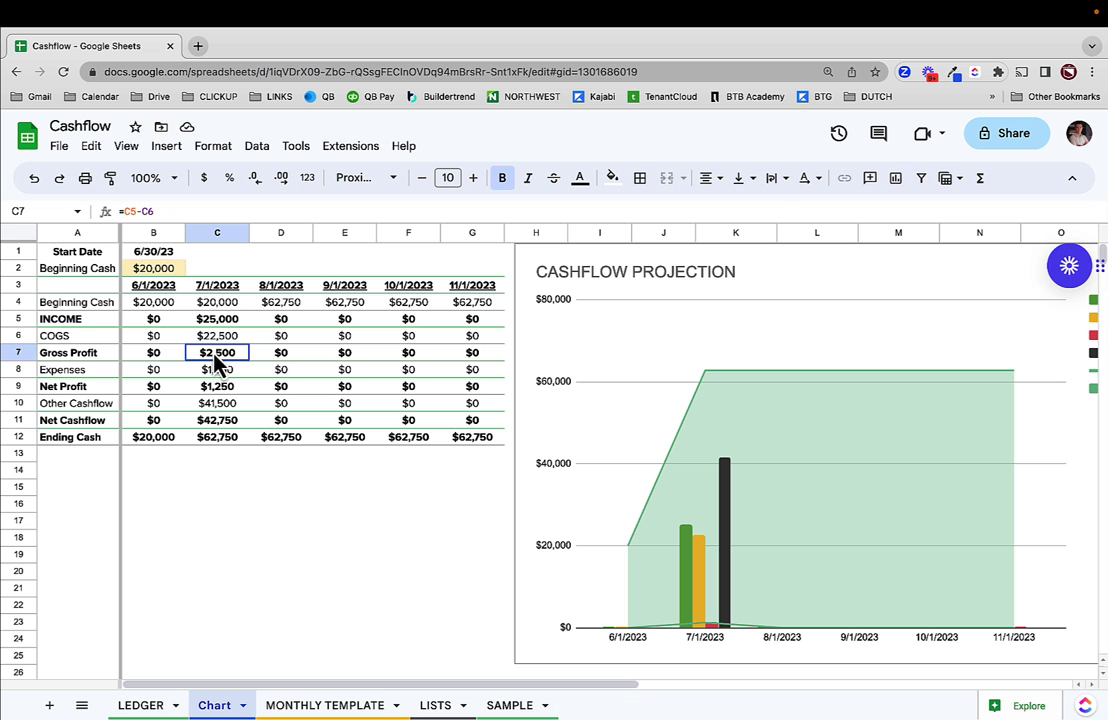
left_click(210, 370)
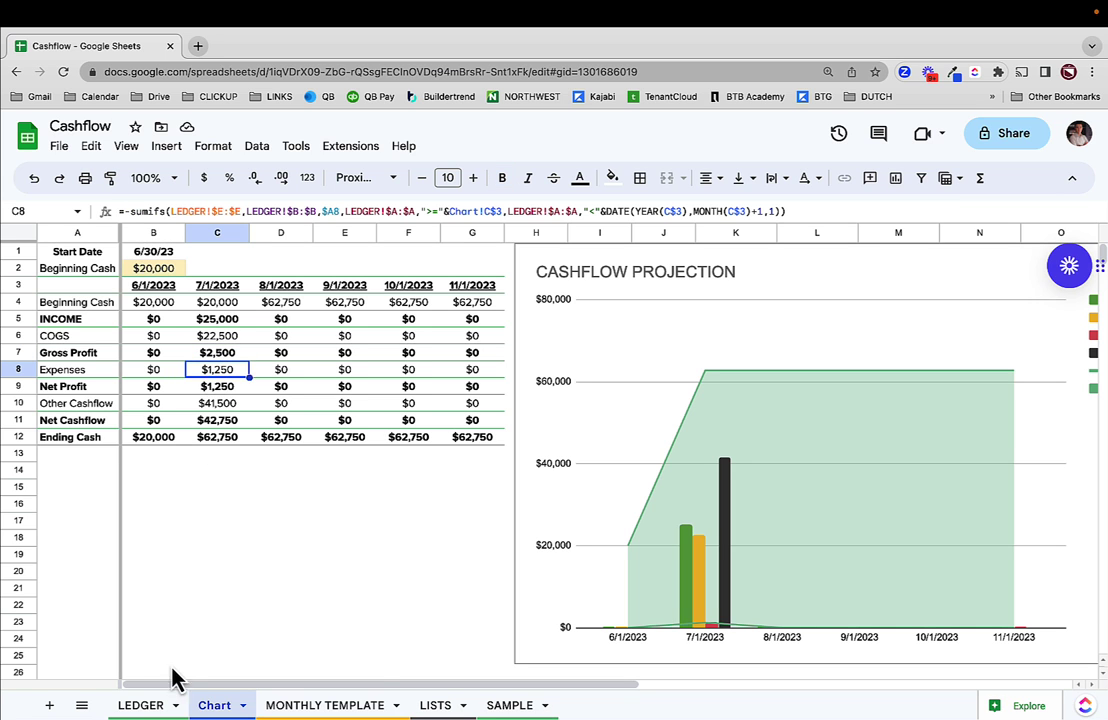
left_click(165, 706)
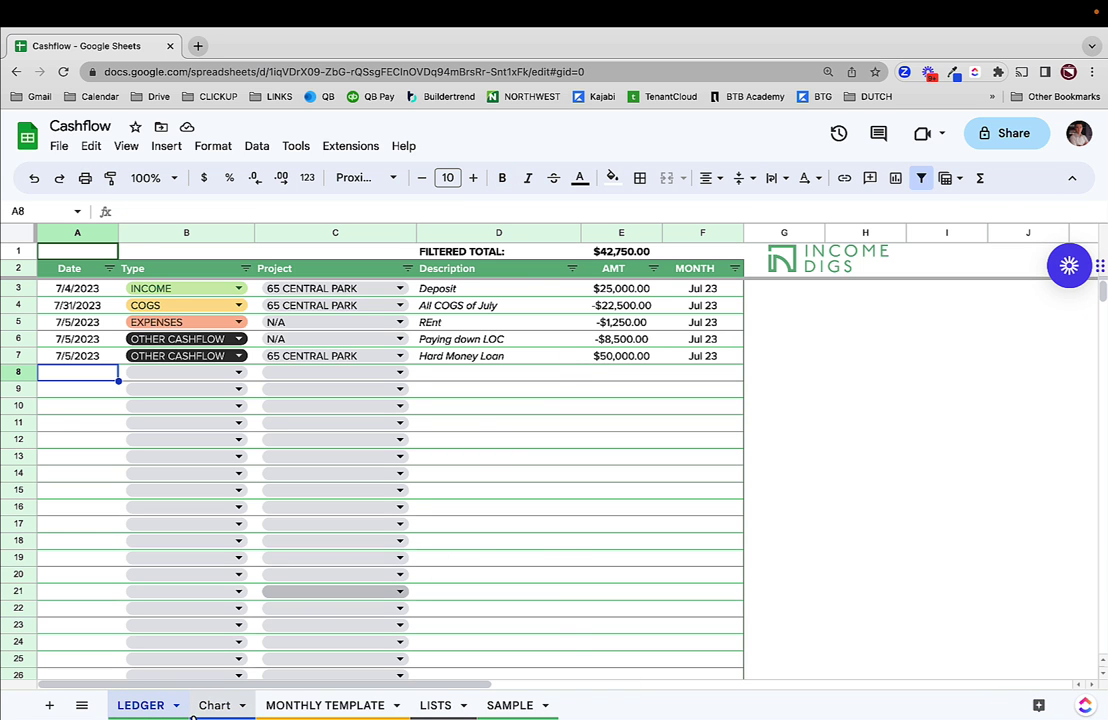
left_click(207, 707)
left_click(229, 391)
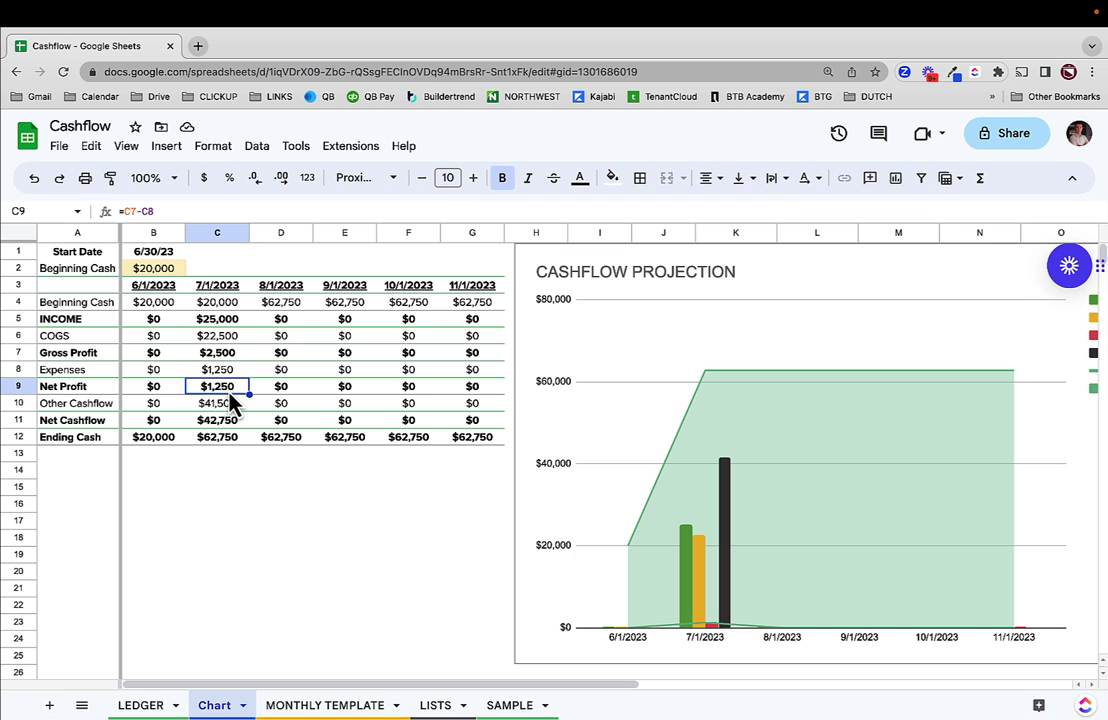
left_click(223, 422)
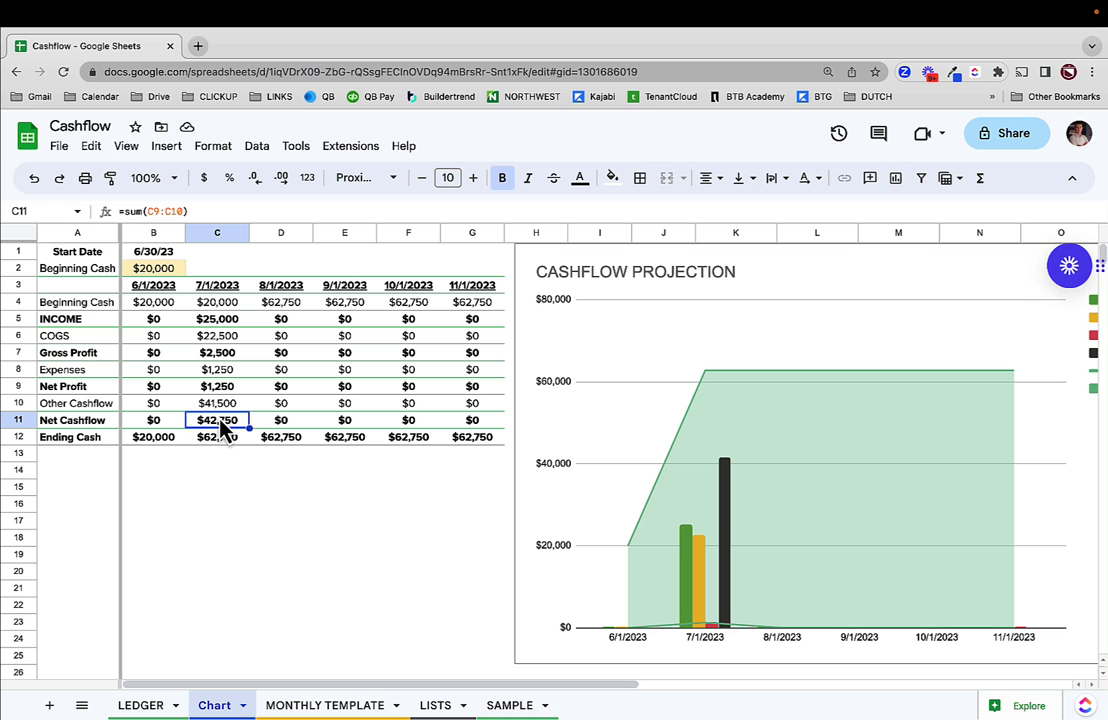
Clear the demonstration entries from A3:E15 on the LEDGER sheet
left_click(146, 704)
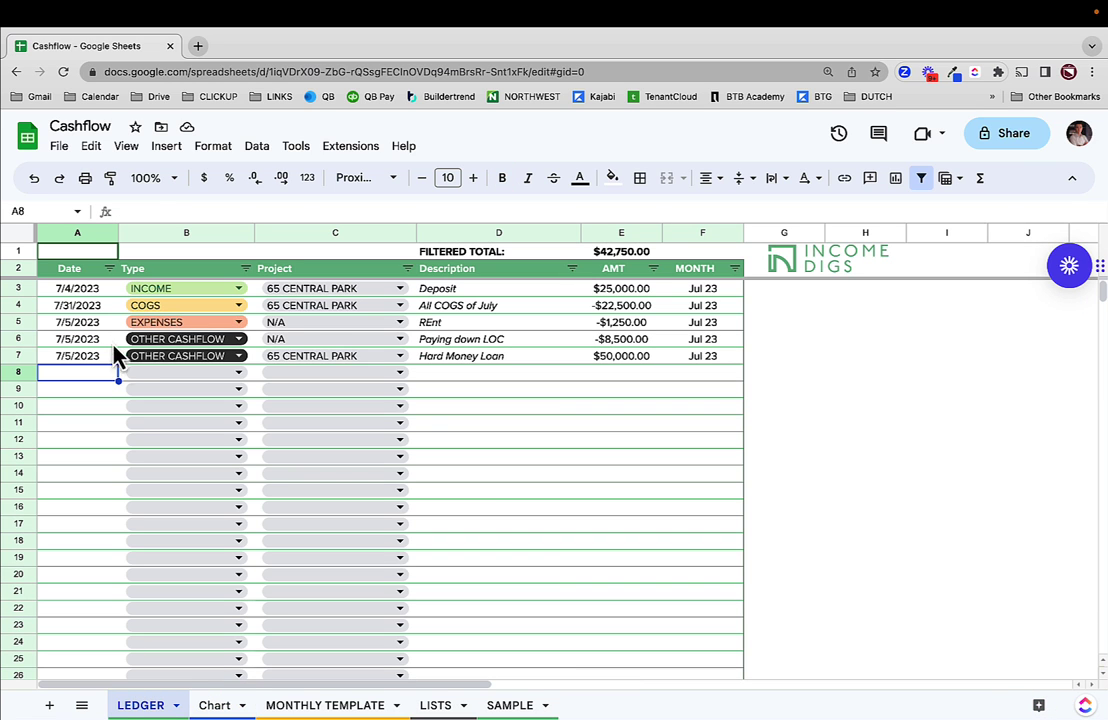
left_click_drag(89, 292, 600, 512)
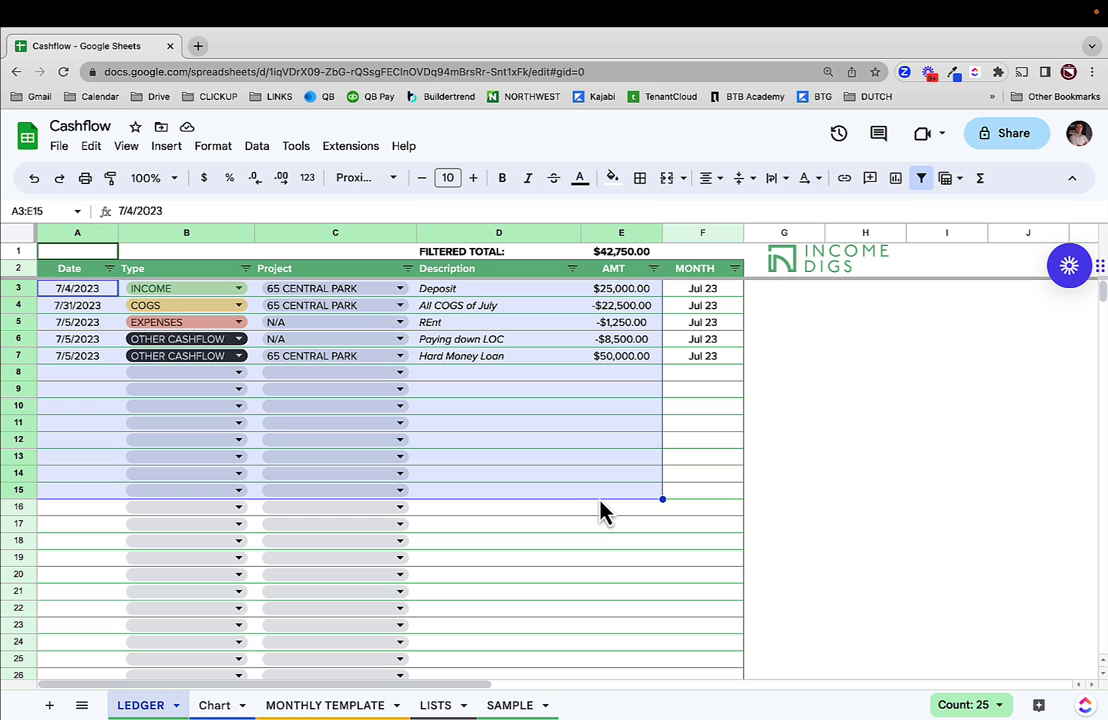
key("Delete")
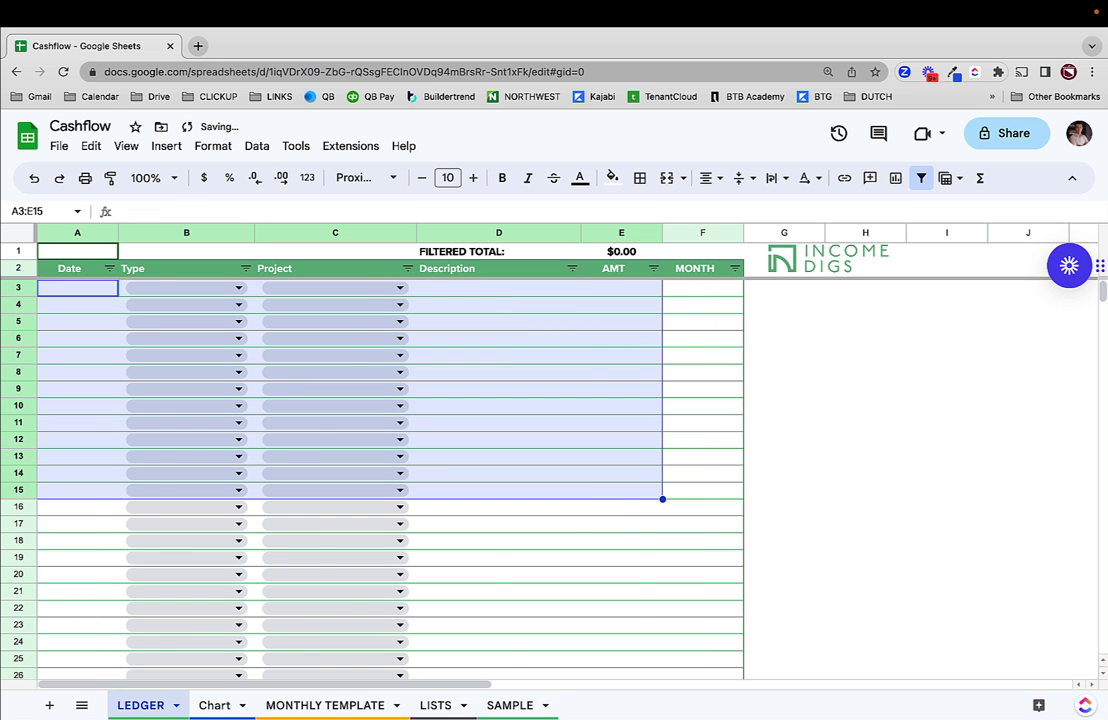
Copy all sample entries in A3:E70 on the SAMPLE sheet
left_click(510, 705)
left_click(82, 297)
scroll(510, 495, "down", 15)
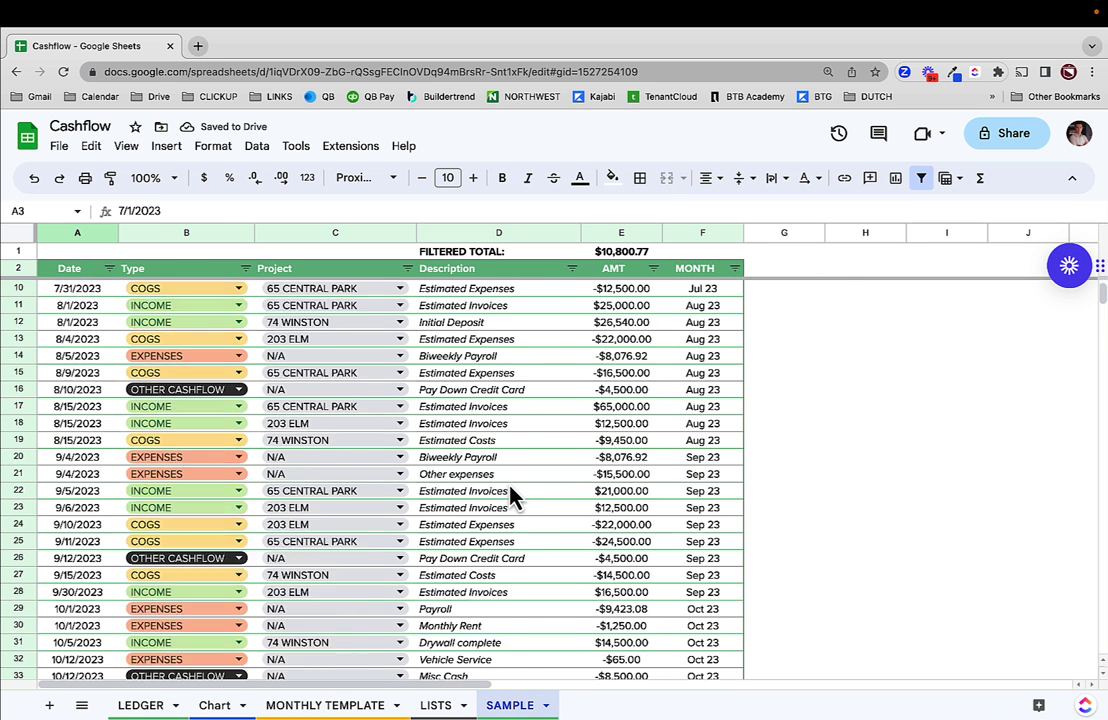
scroll(510, 497, "up", 5)
left_click(630, 525, "shift")
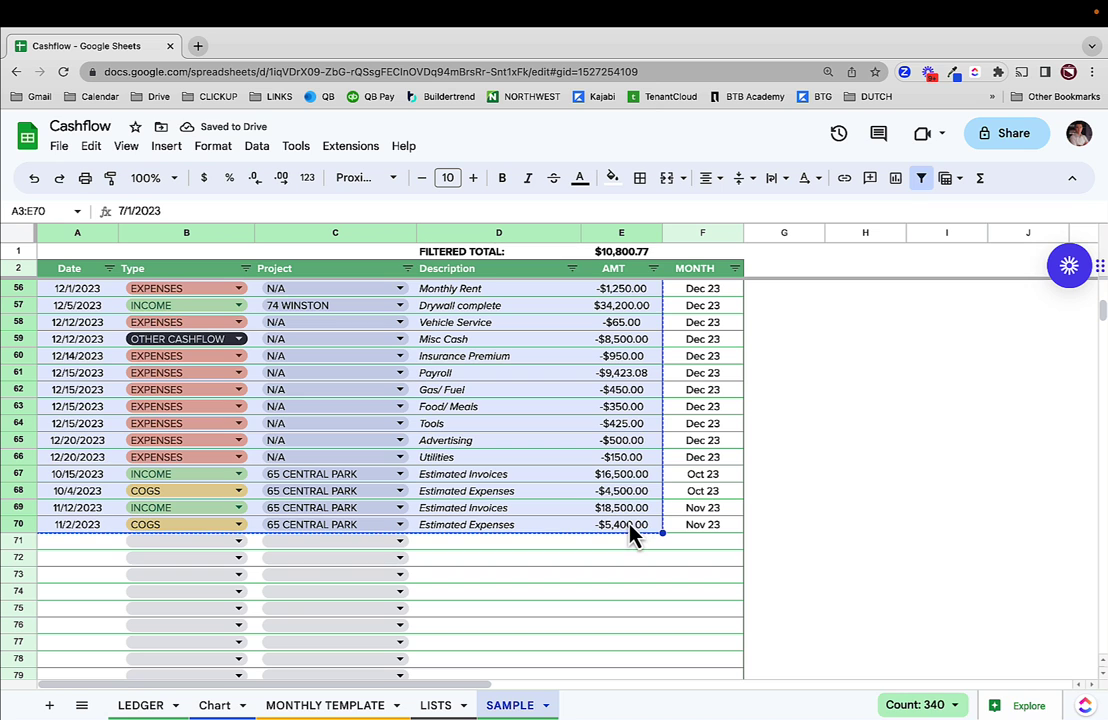
Insert the copied sample entries into the LEDGER sheet starting at A3 with Paste special
left_click(145, 705)
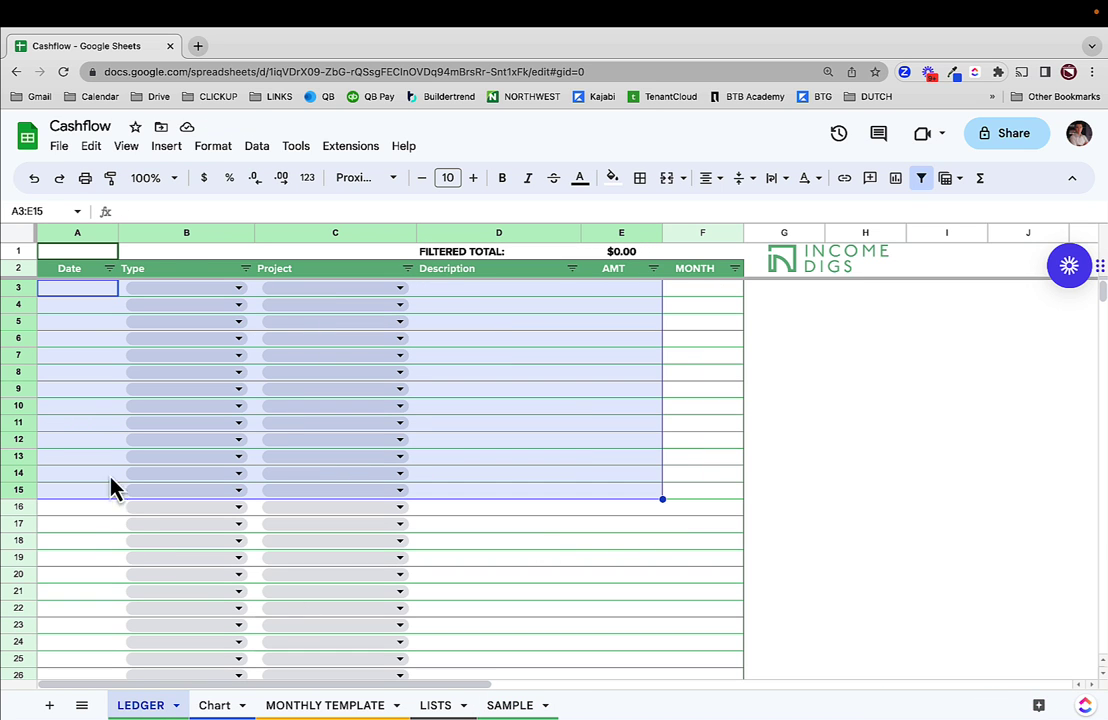
left_click(70, 300)
left_click(91, 146)
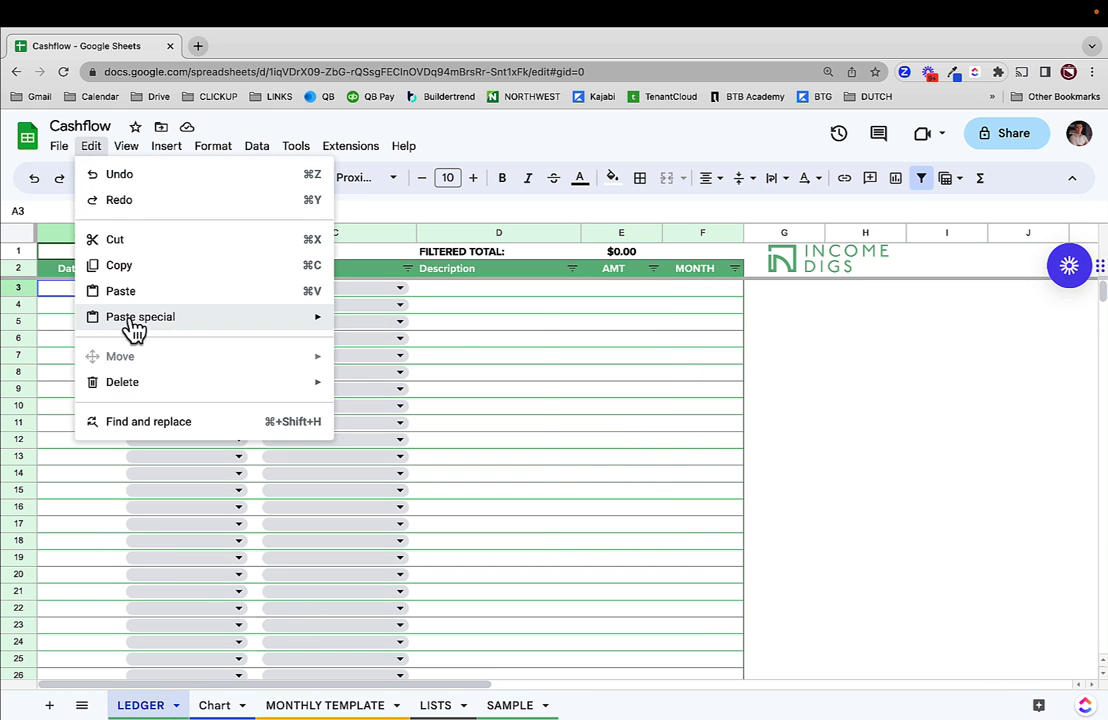
mouse_move(140, 316)
left_click(401, 333)
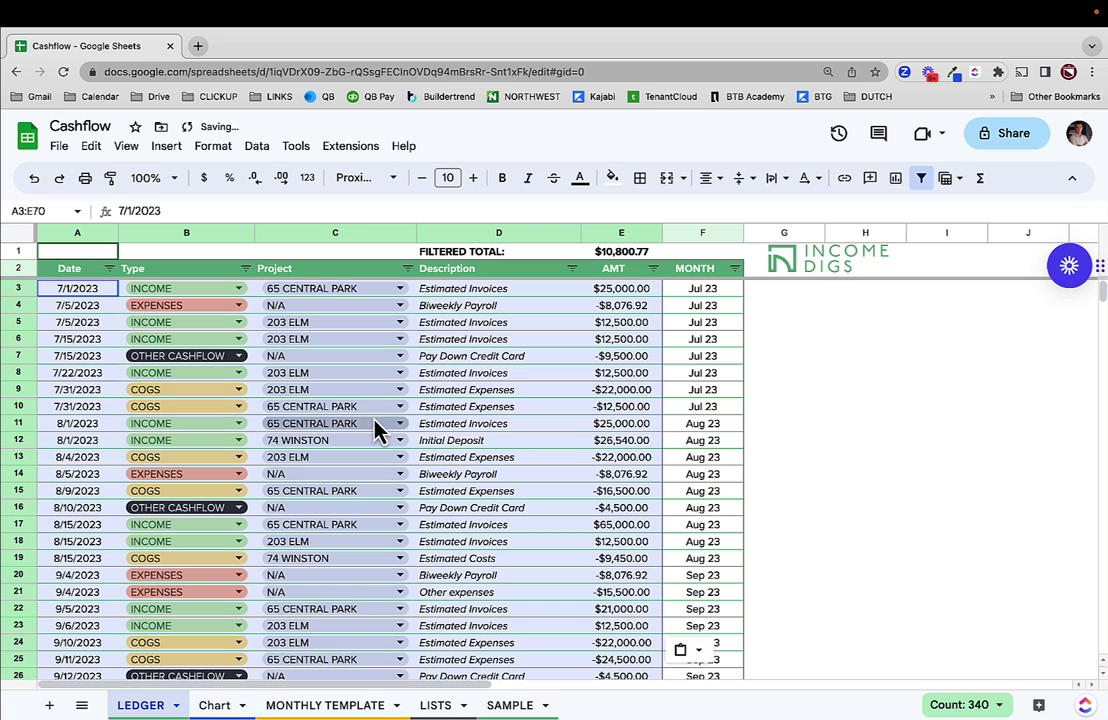
left_click(510, 477)
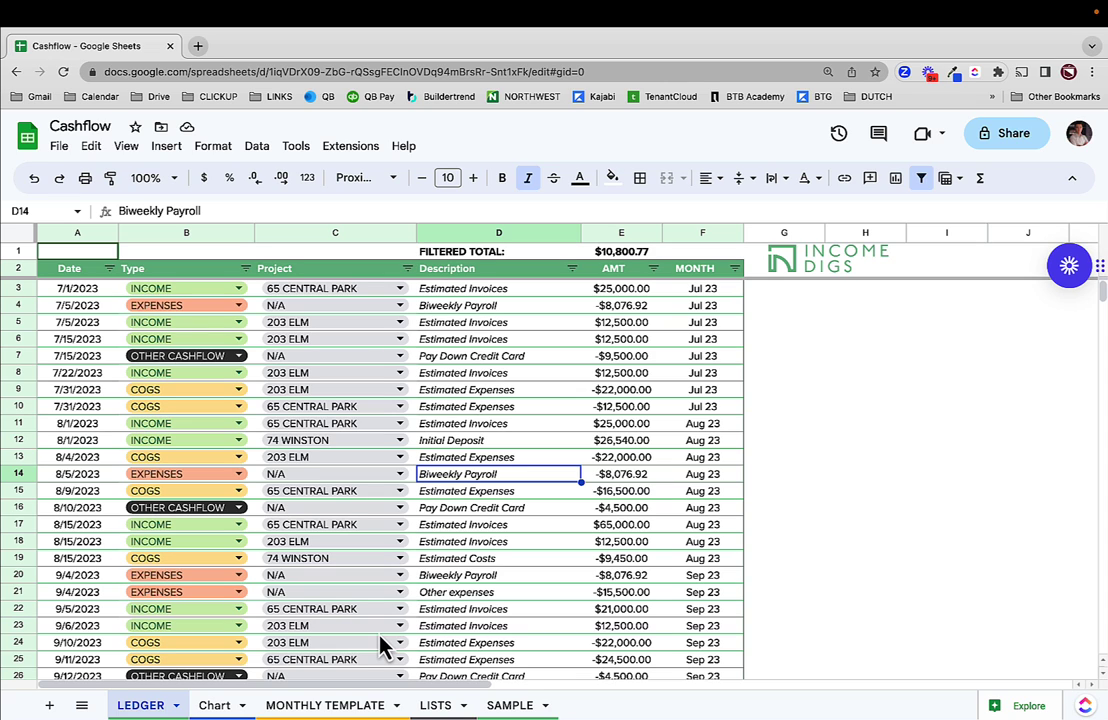
Replace the filtered total formula in E1 on the LEDGER sheet with =SUM(E3:E70)
left_click(650, 254)
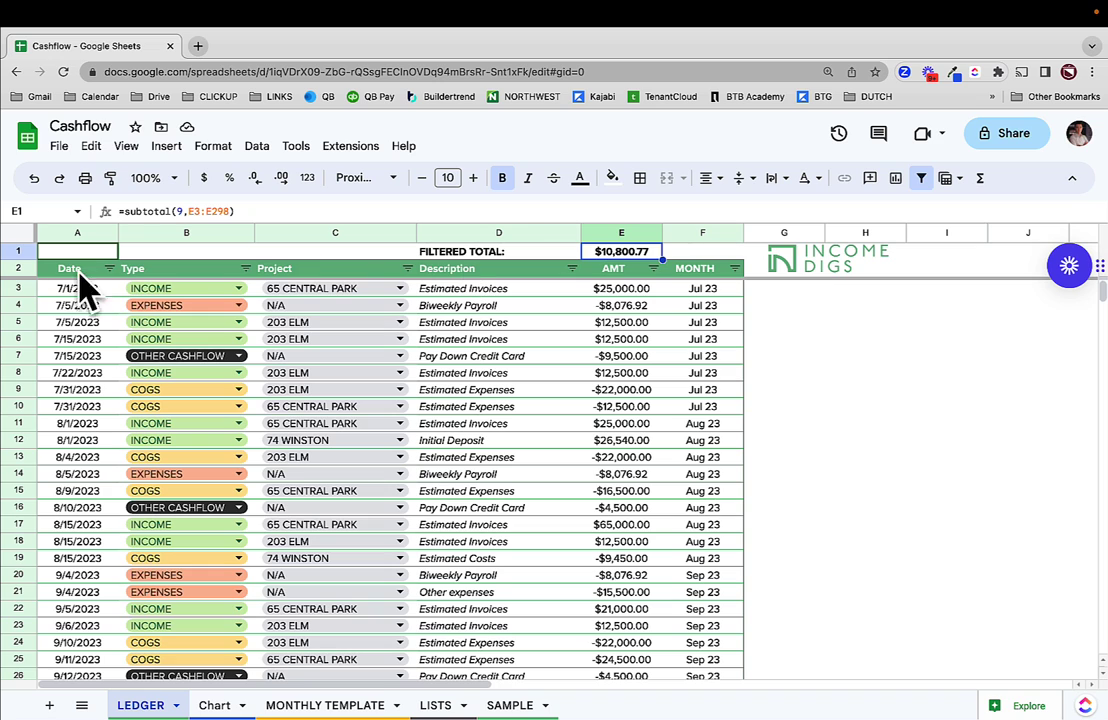
left_click_drag(87, 283, 668, 283)
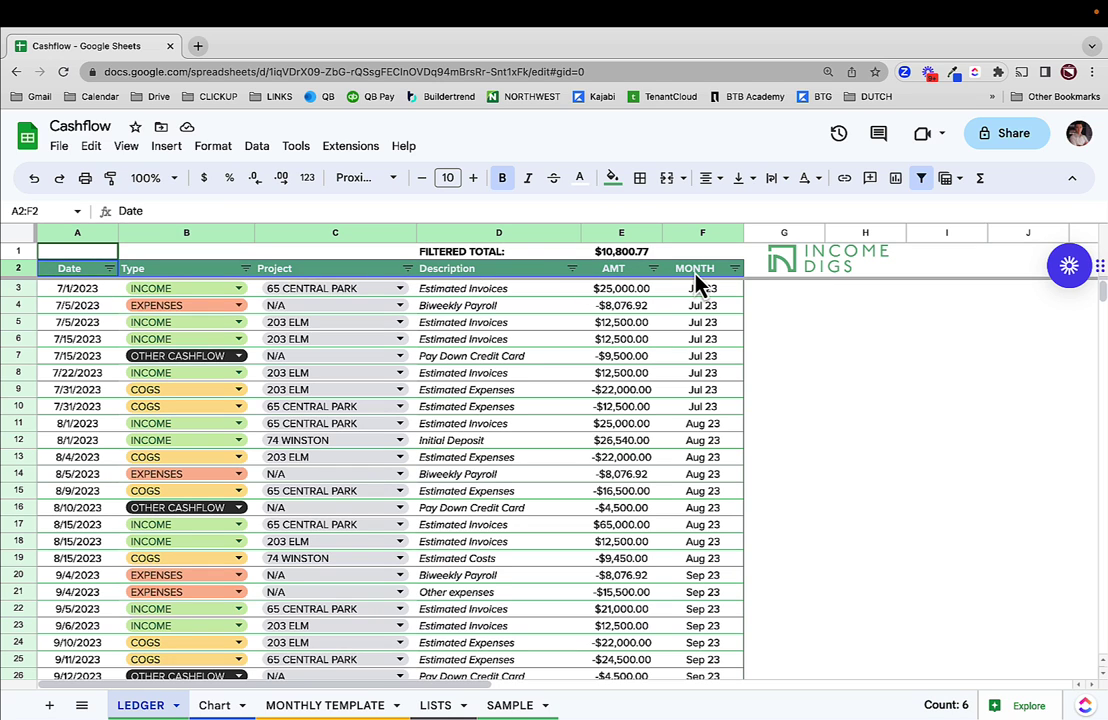
left_click(626, 254)
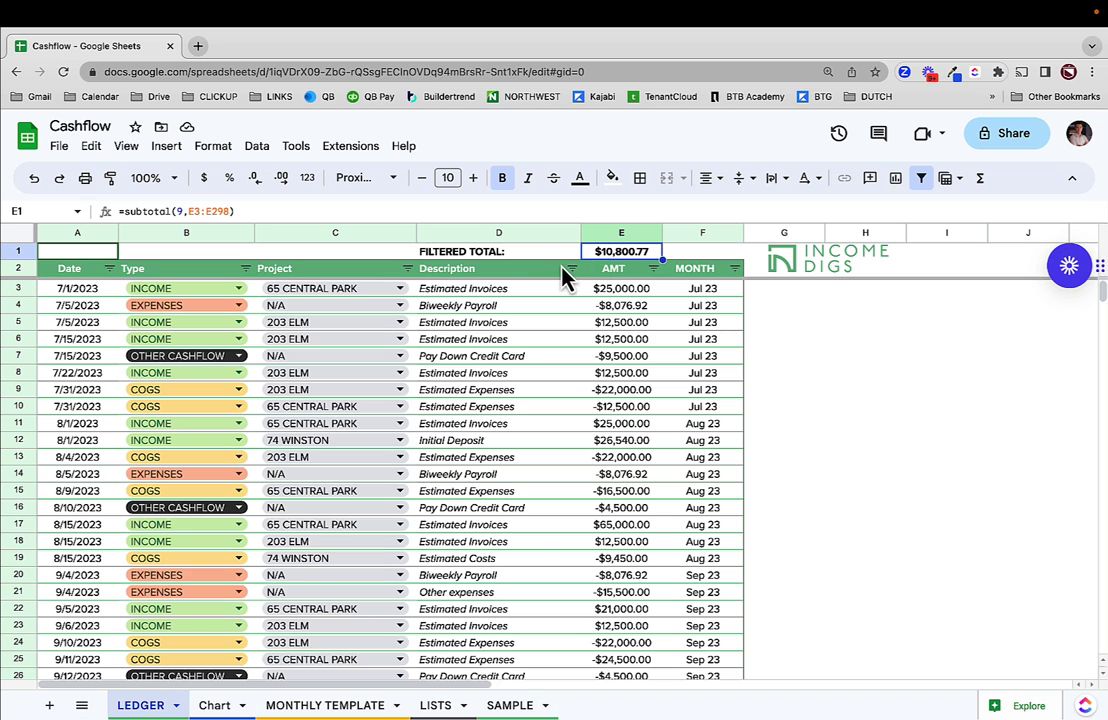
key("Delete")
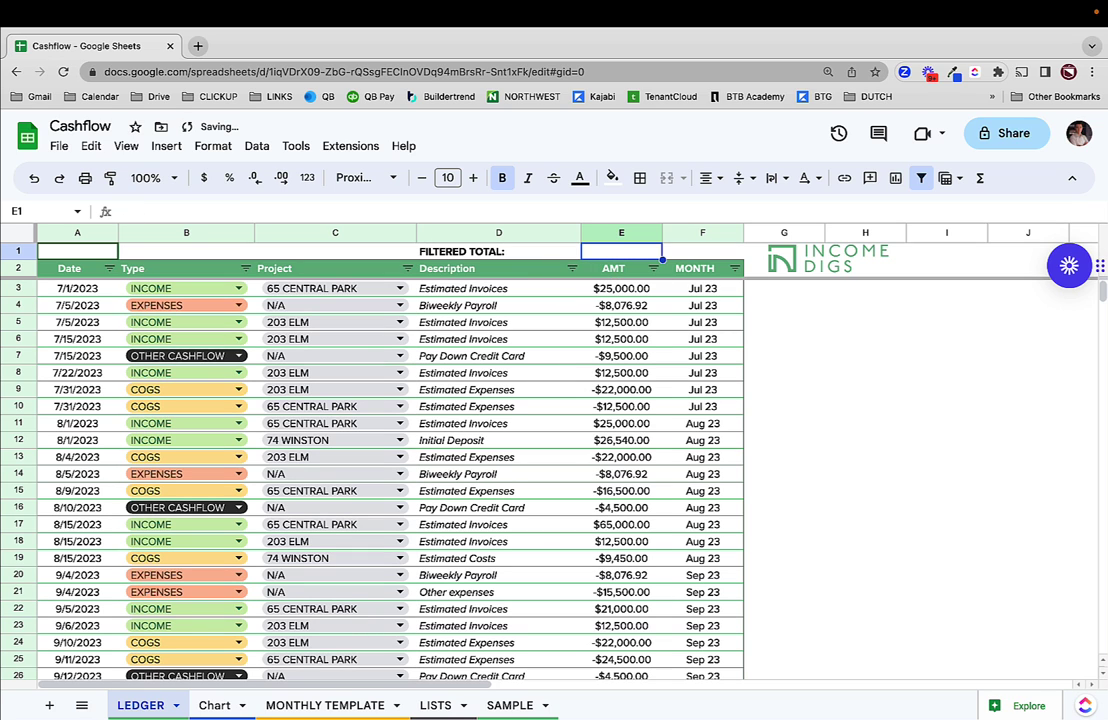
type("=su")
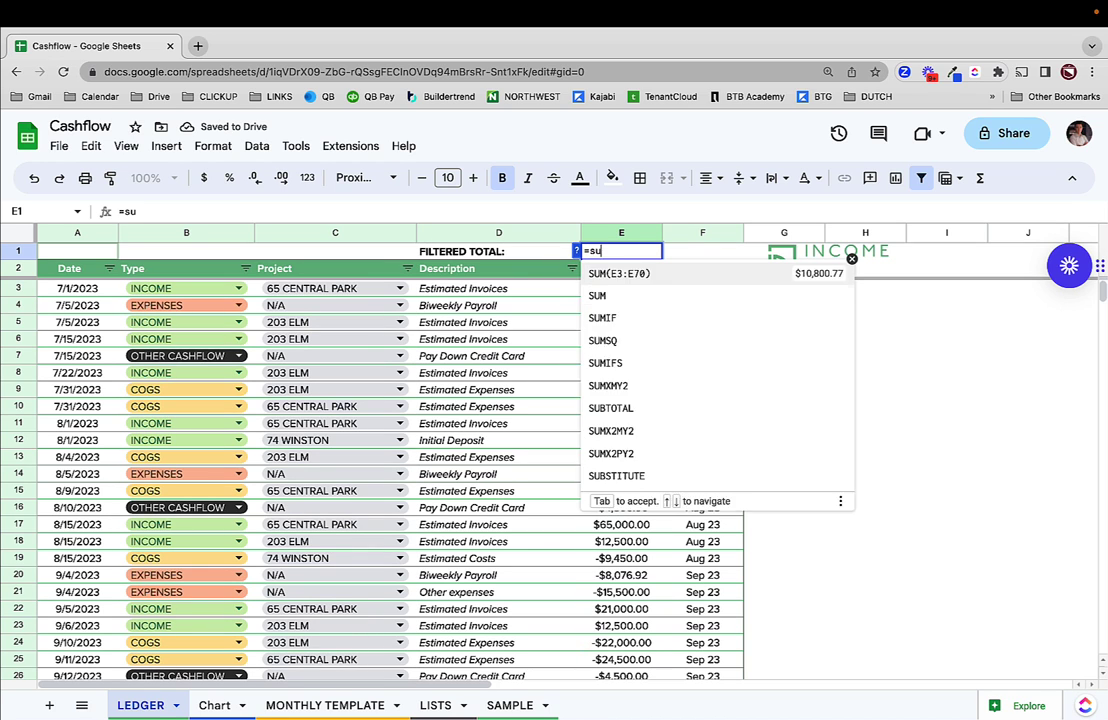
type("btotal(")
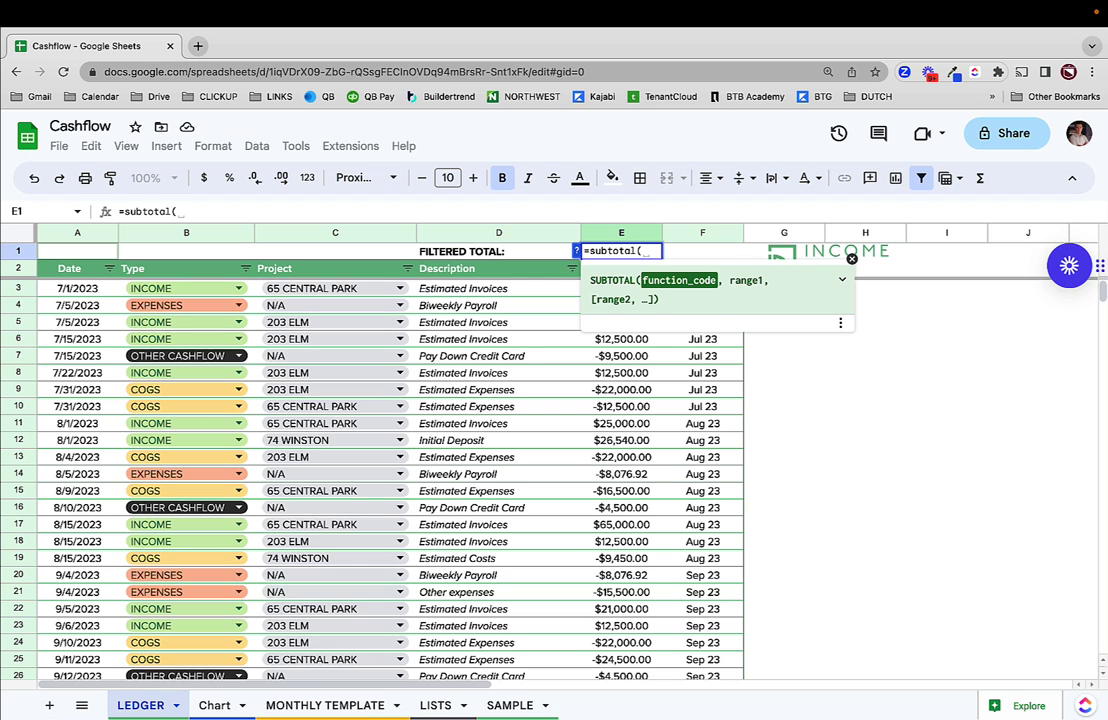
key("BackSpace")
key("BackSpace")
key("BackSpace")
key("BackSpace")
key("BackSpace")
key("BackSpace")
key("BackSpace")
key("BackSpace")
key("BackSpace")
type("sum(")
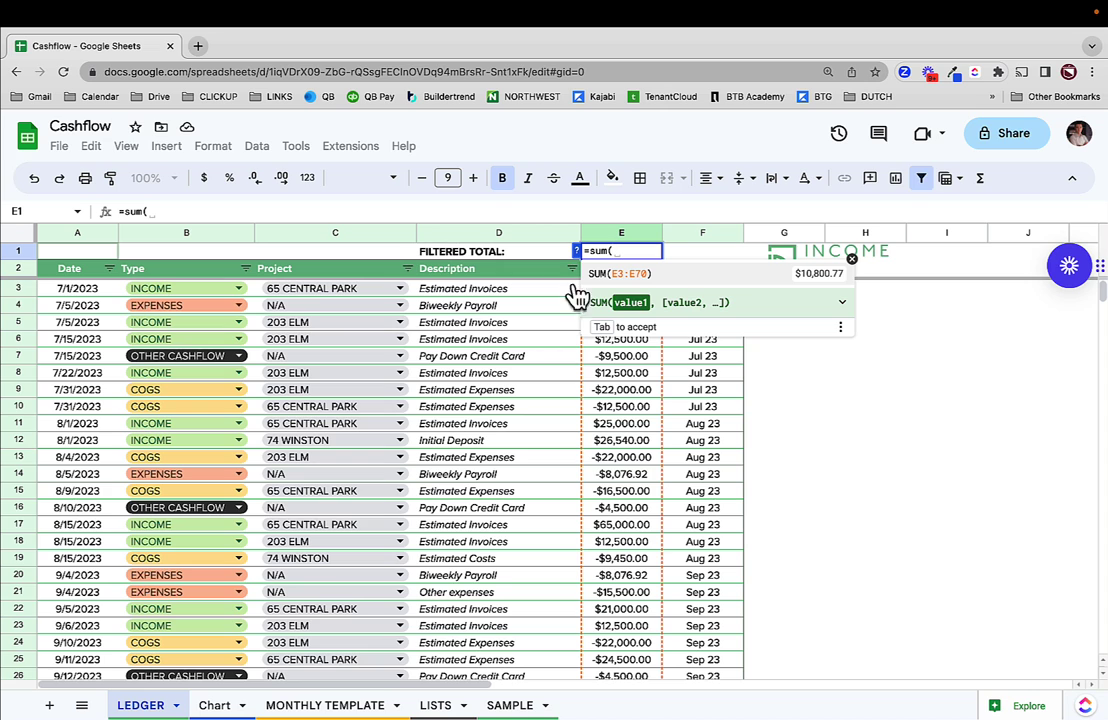
key("Tab")
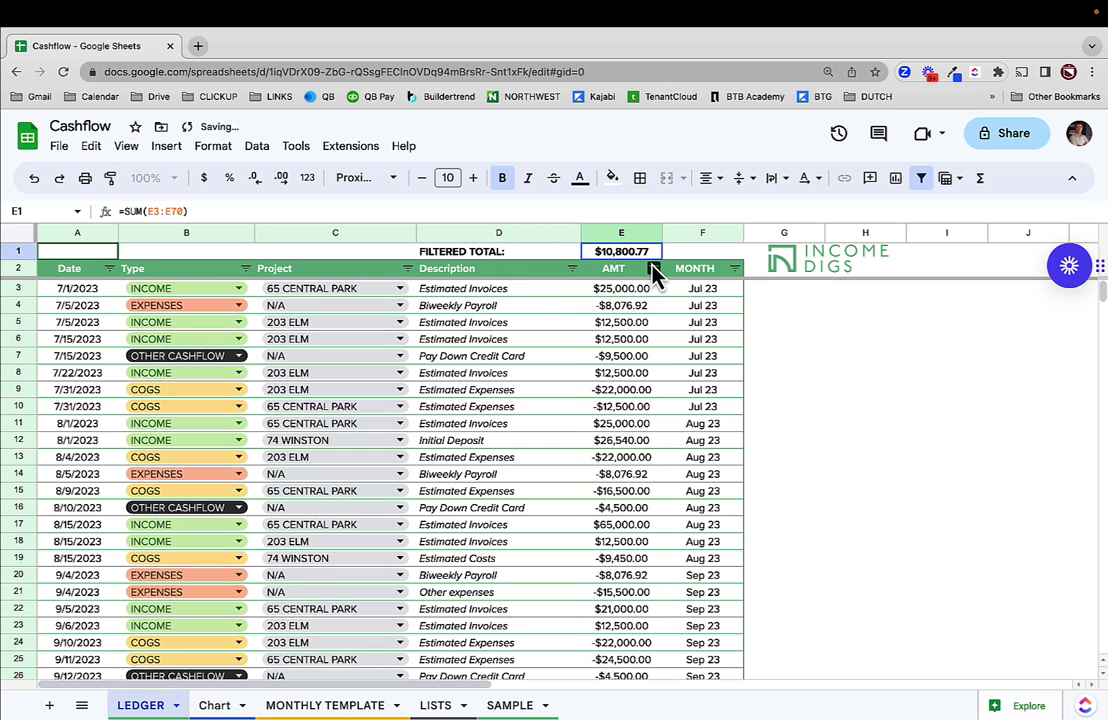
Try filtering the MONTH column to Aug 23 only, and undo the filter
left_click(734, 268)
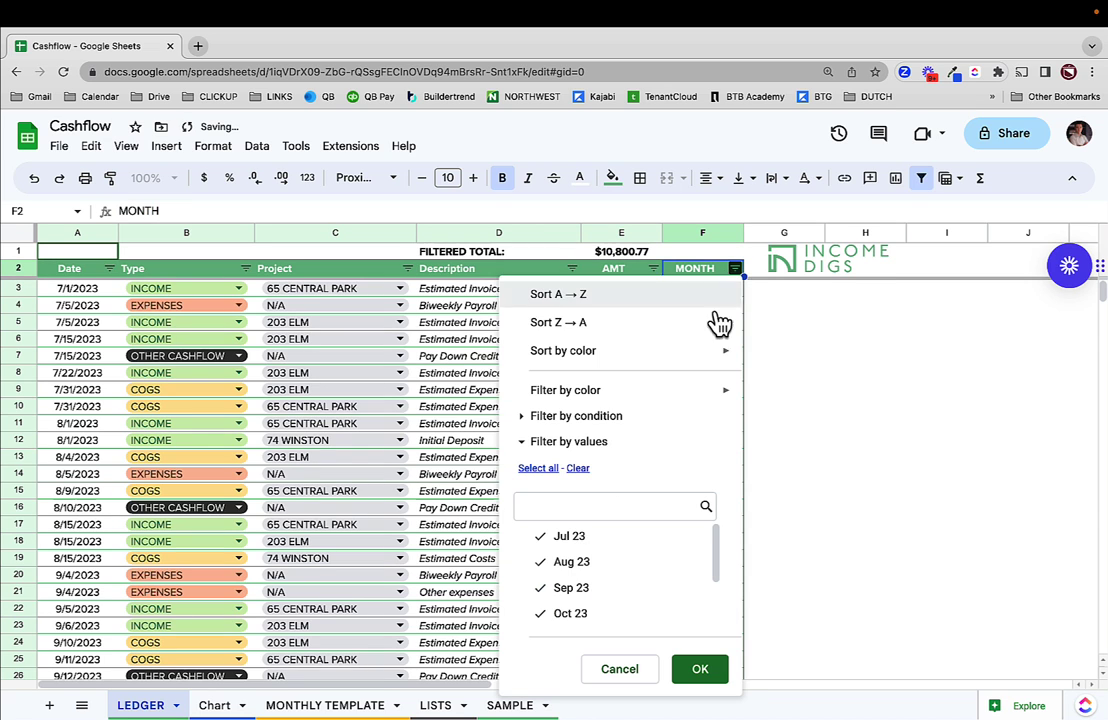
left_click(578, 469)
left_click(570, 563)
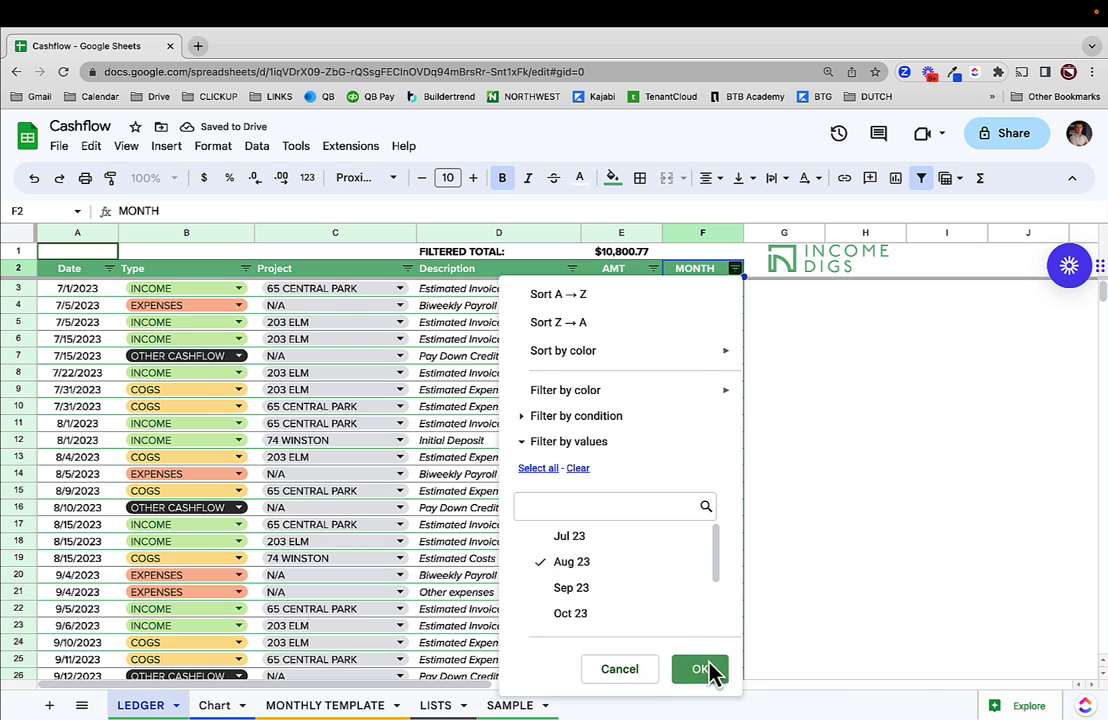
left_click(700, 668)
key("ctrl+z")
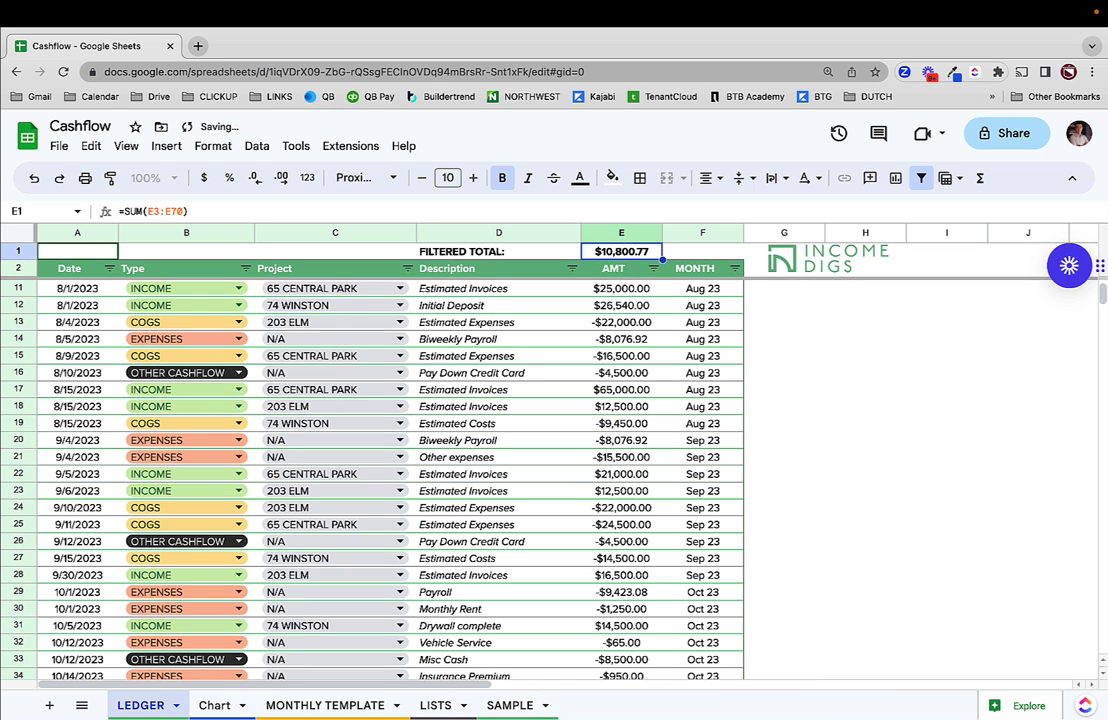
Enter =subtotal(9,E3:E300) in E1 as the filtered total of the AMT column
type("=sub")
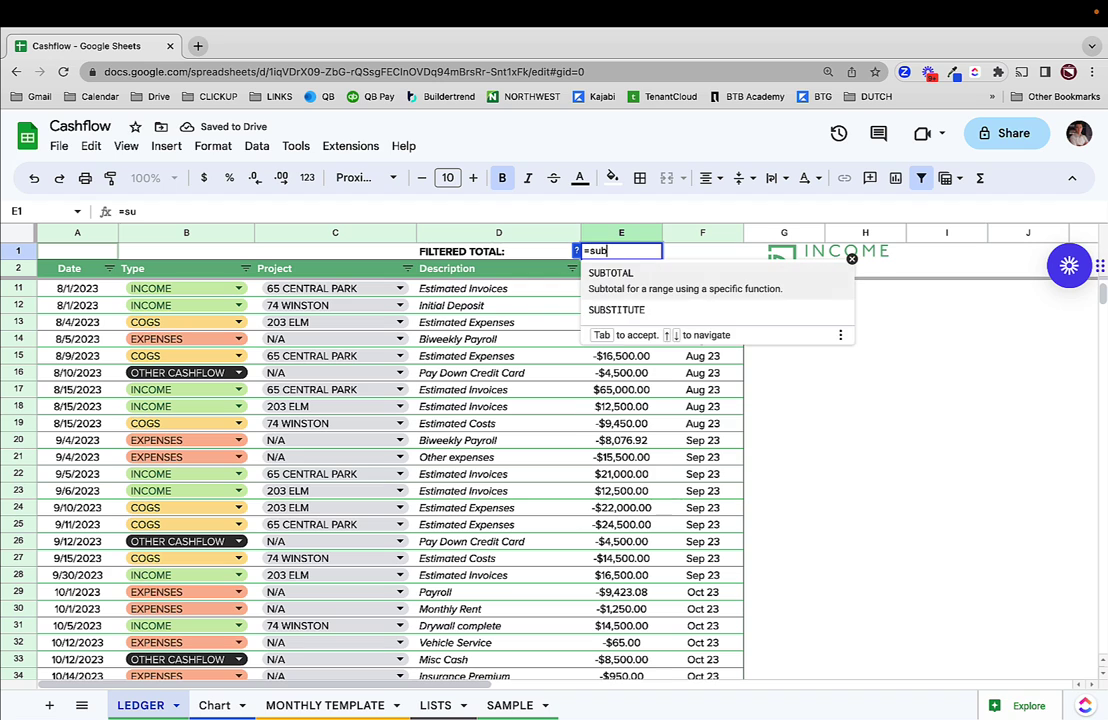
type("total(")
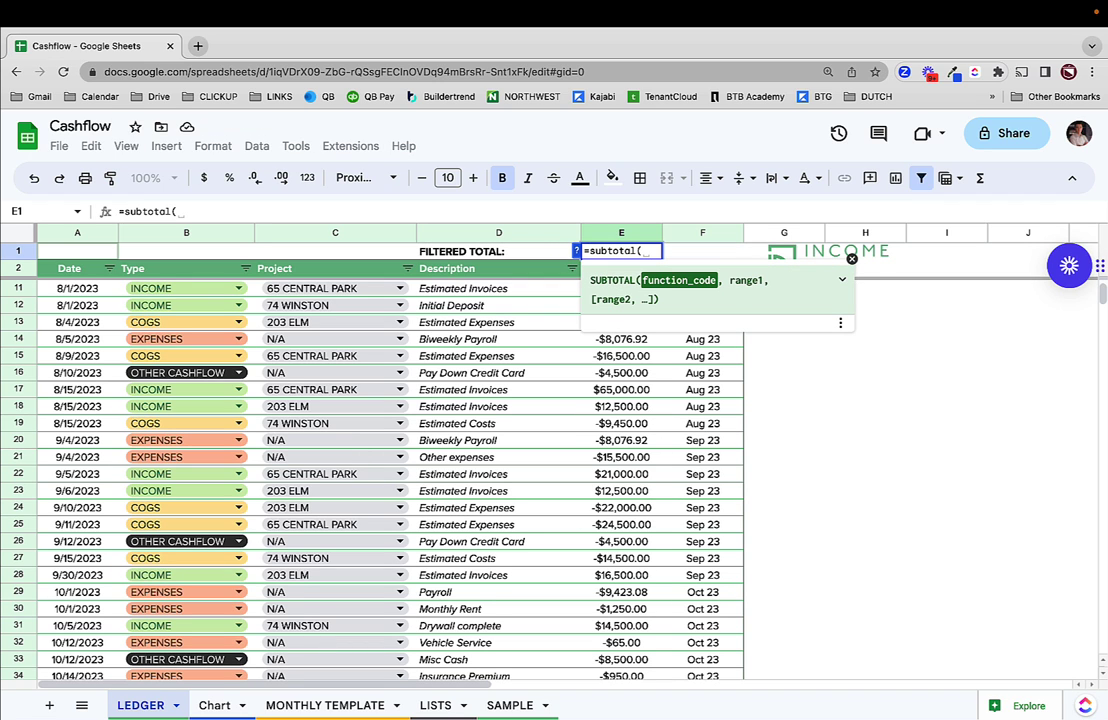
type("9")
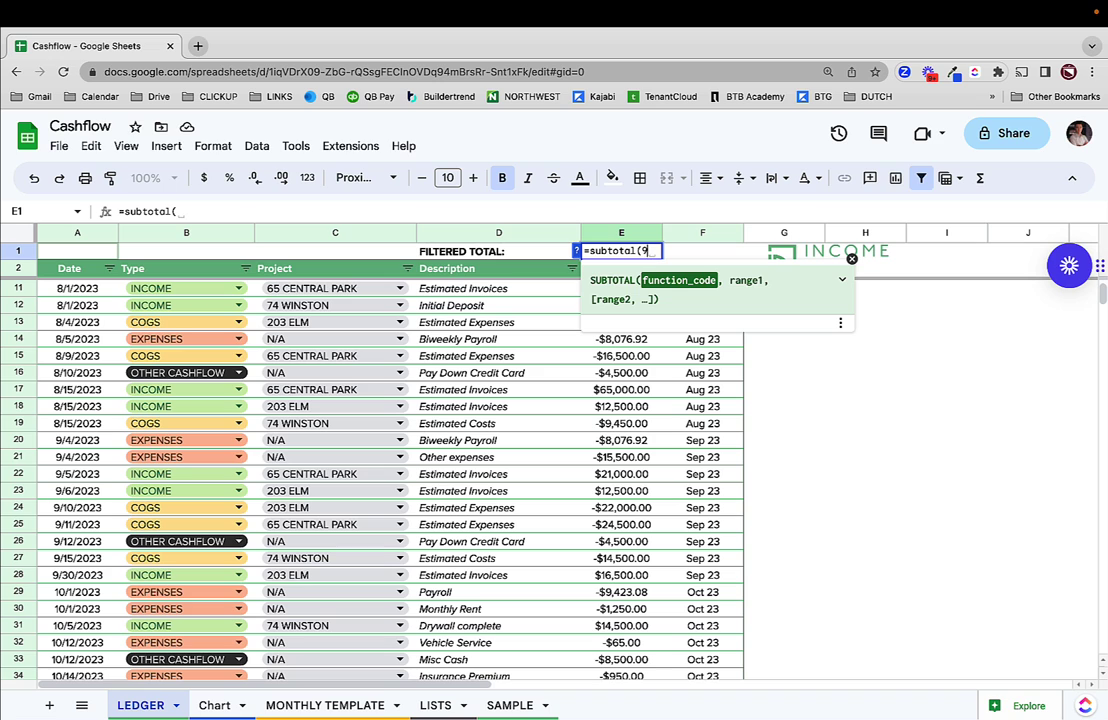
type(",")
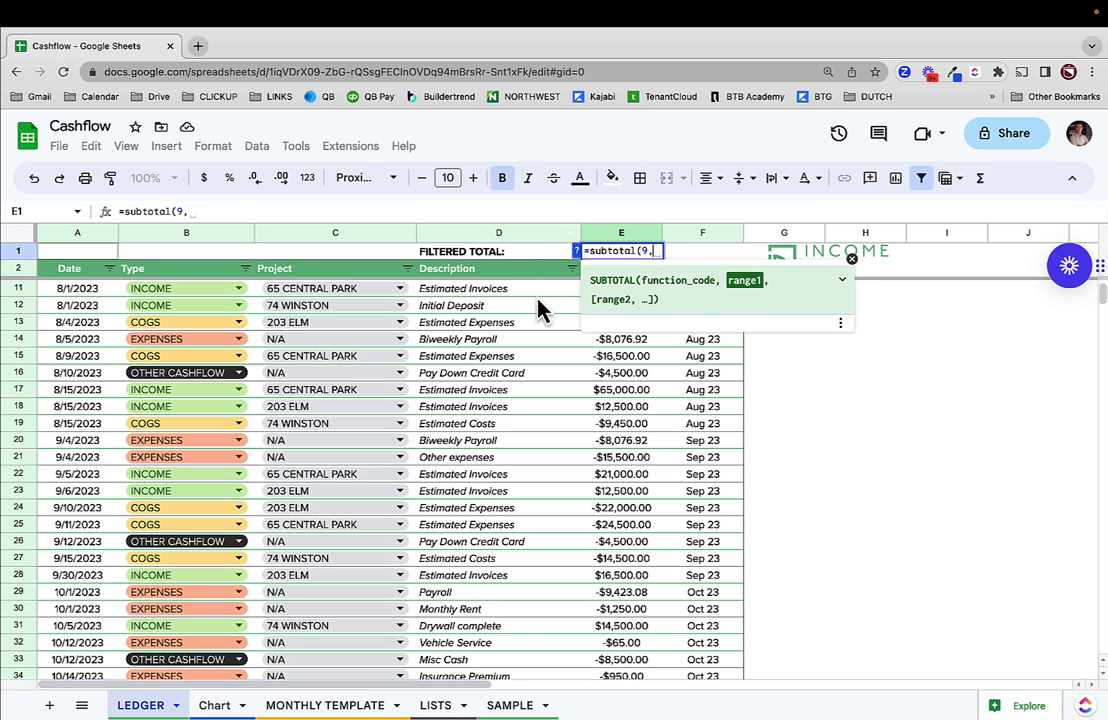
left_click_drag(622, 289, 620, 345)
key("BackSpace")
key("BackSpace")
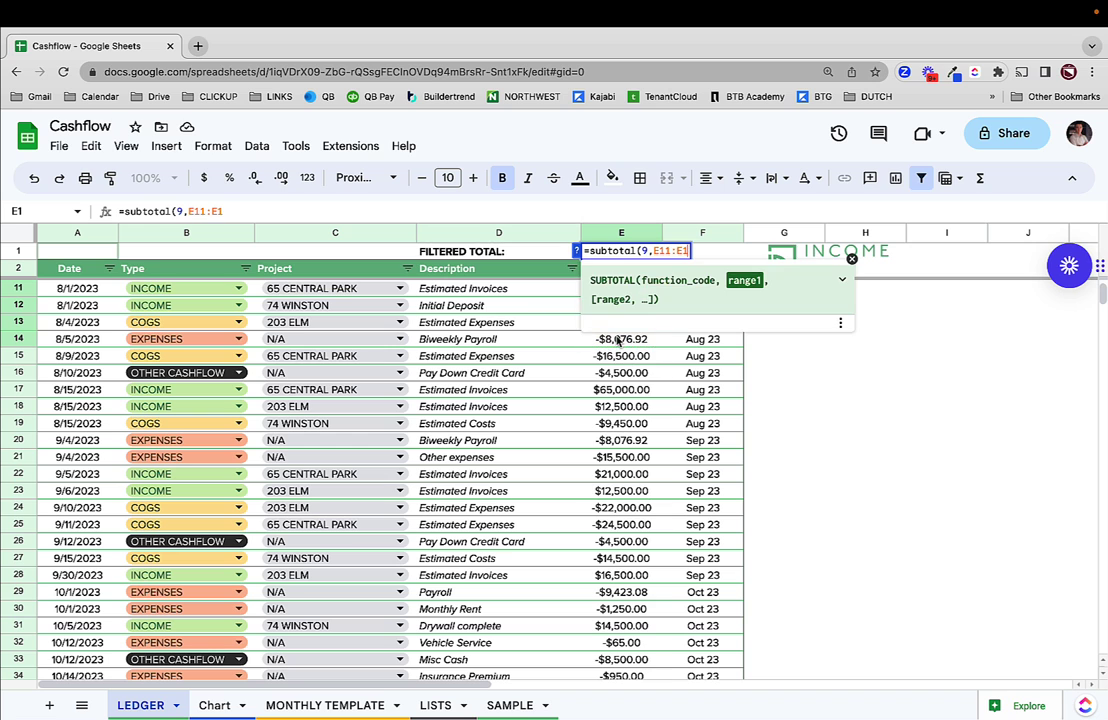
type("300)")
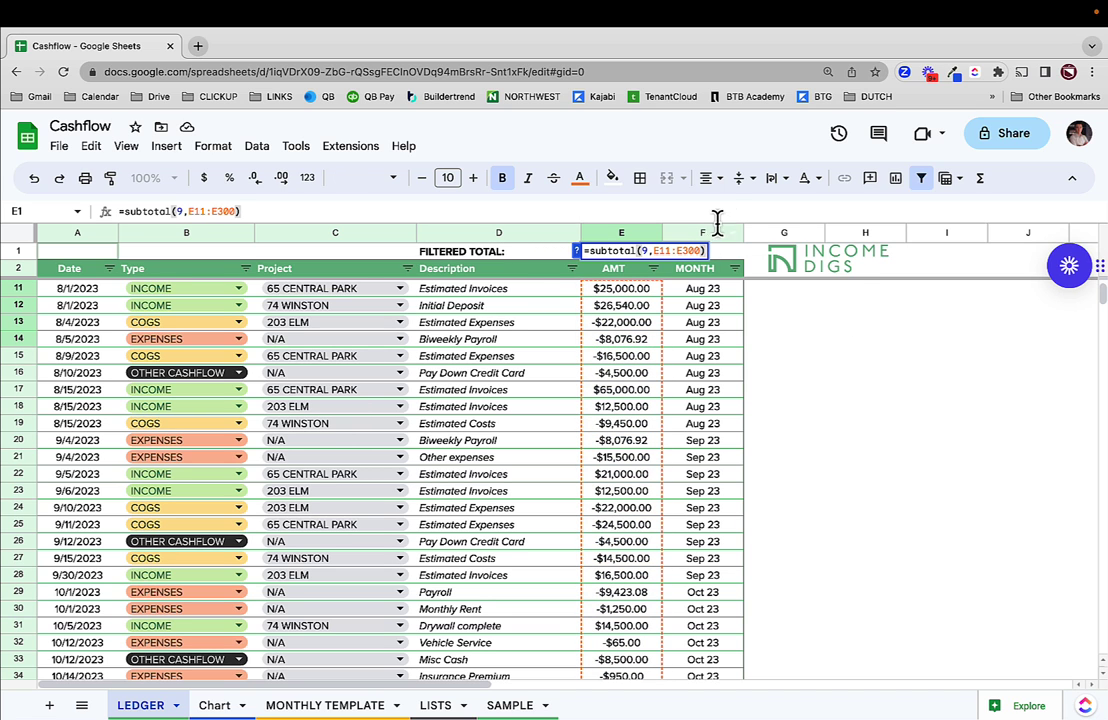
scroll(586, 329, "up", 3)
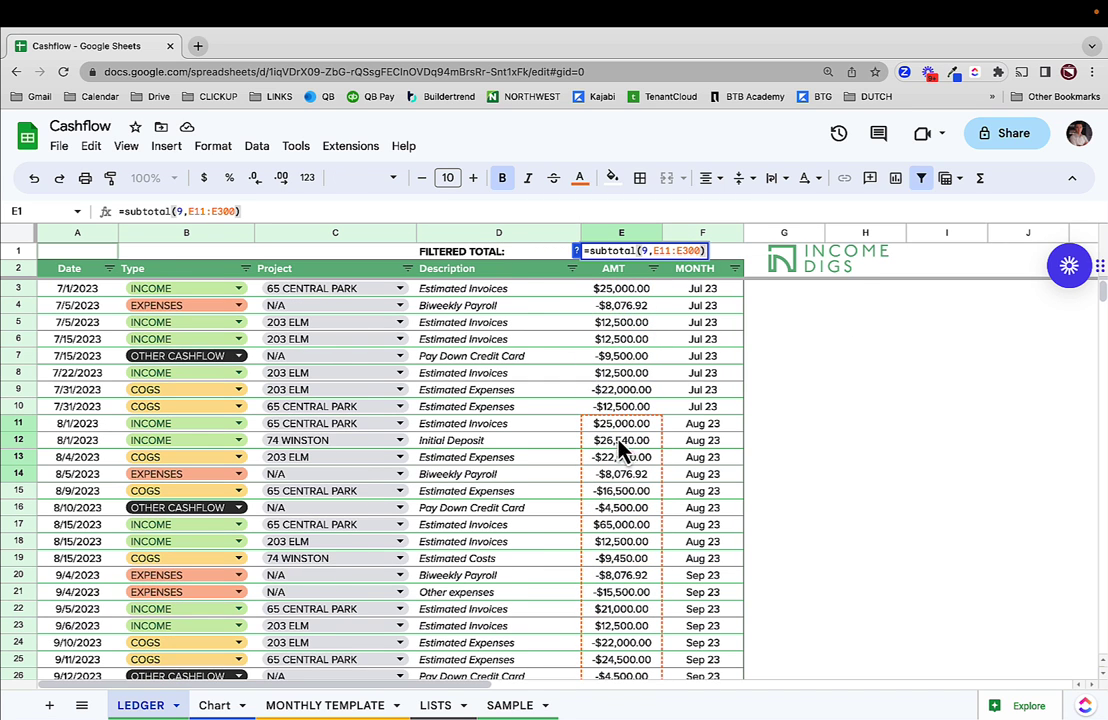
left_click(665, 251)
type("3")
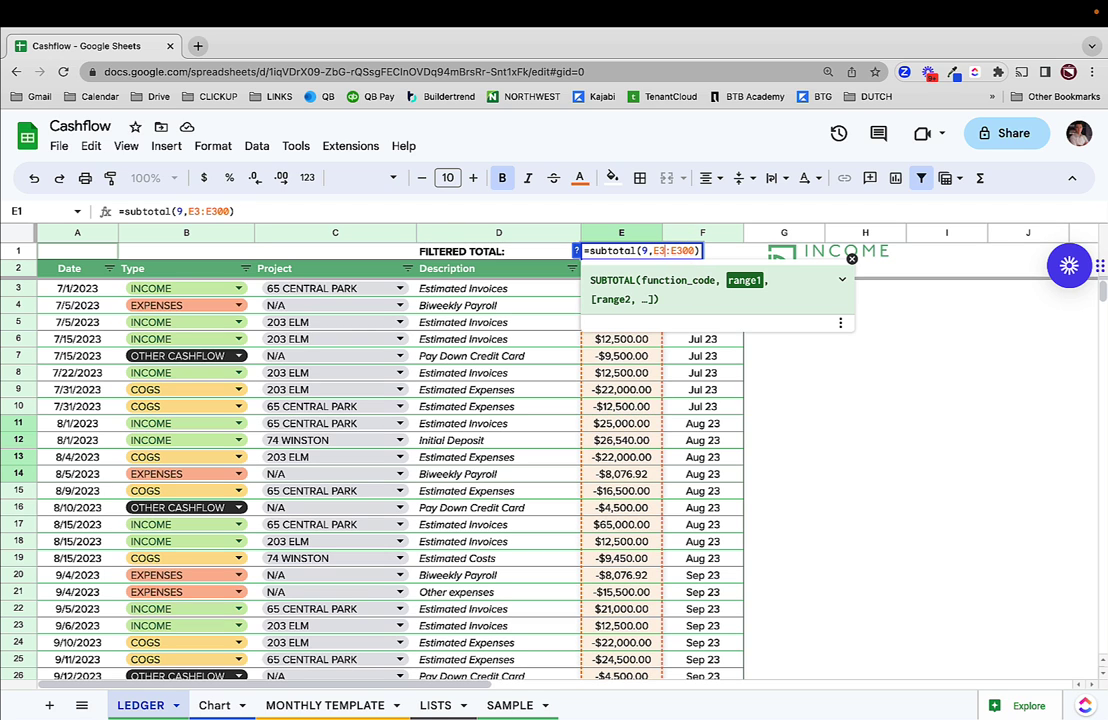
key("Return")
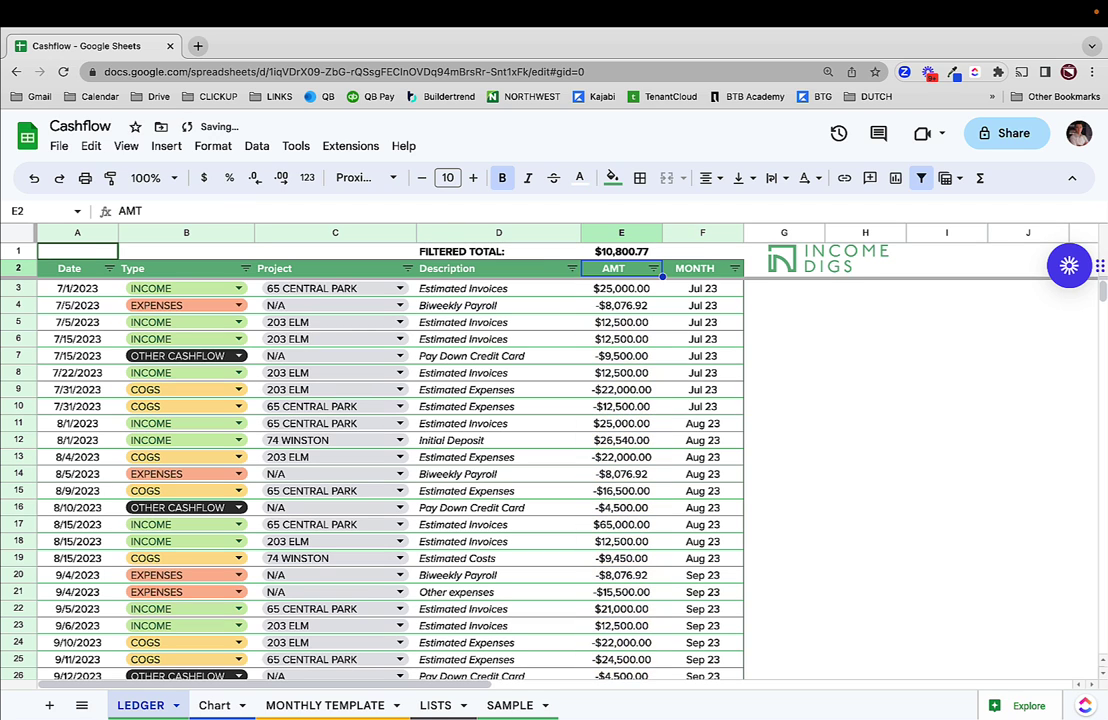
Filter the MONTH column to Aug 23 only and check the filtered total in E1
left_click(735, 268)
left_click(578, 468)
left_click(570, 562)
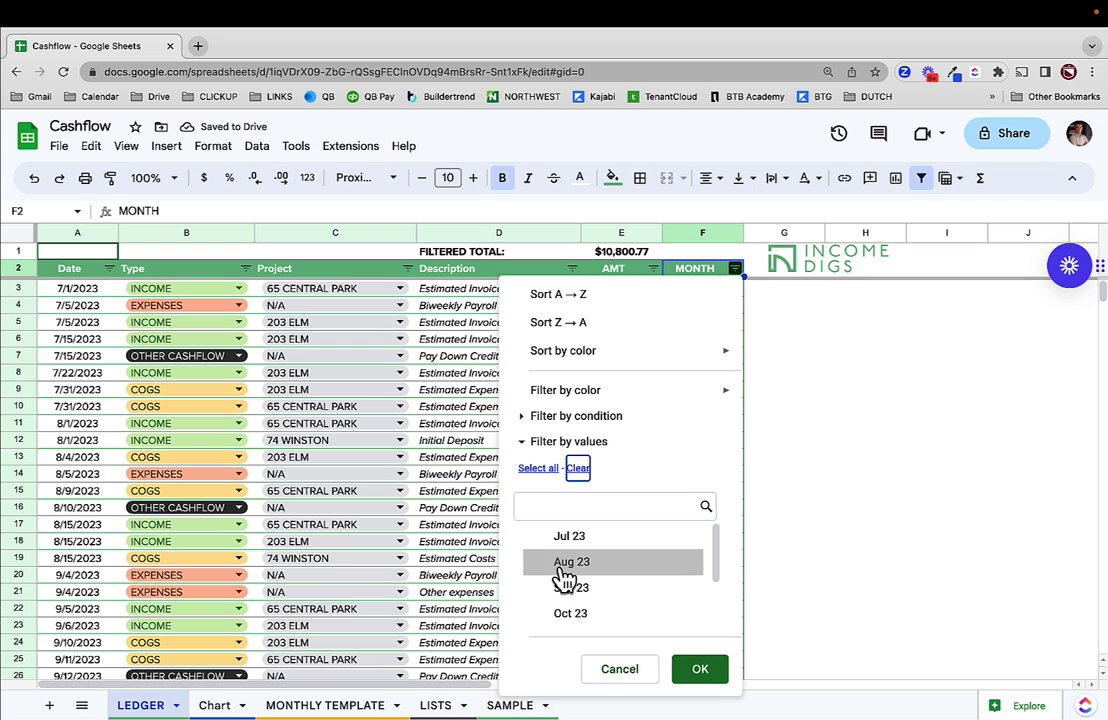
left_click(700, 669)
left_click(628, 256)
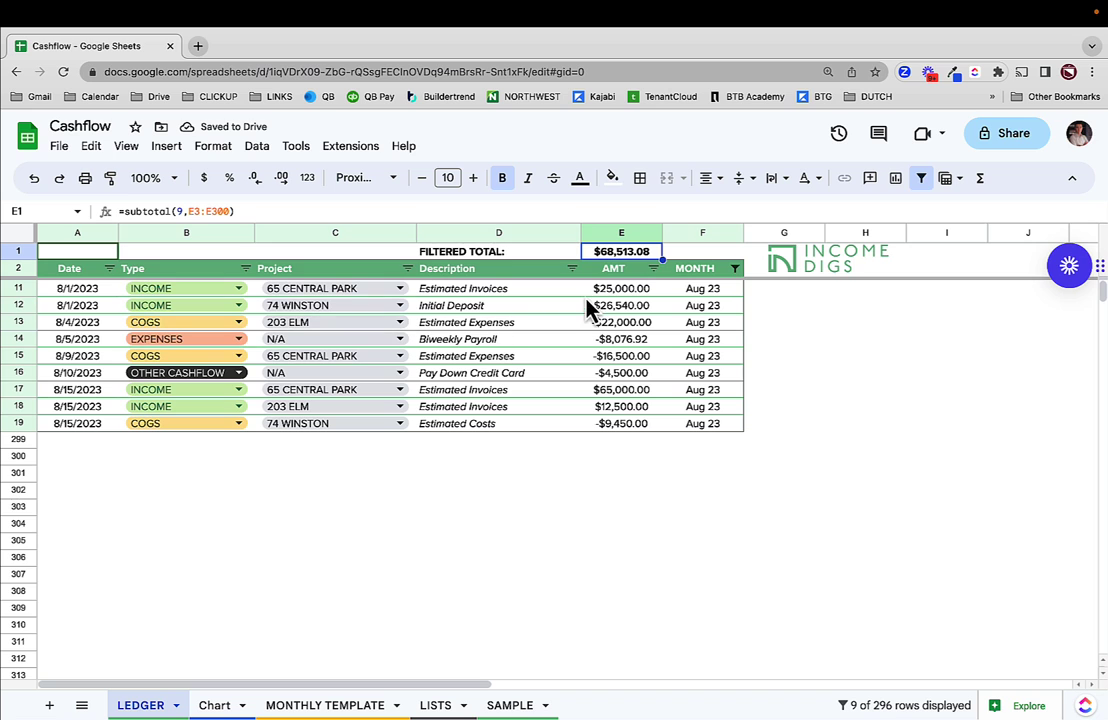
Filter the Project column to 65 CENTRAL PARK only, keeping the Aug 23 month filter
left_click(736, 269)
left_click(577, 468)
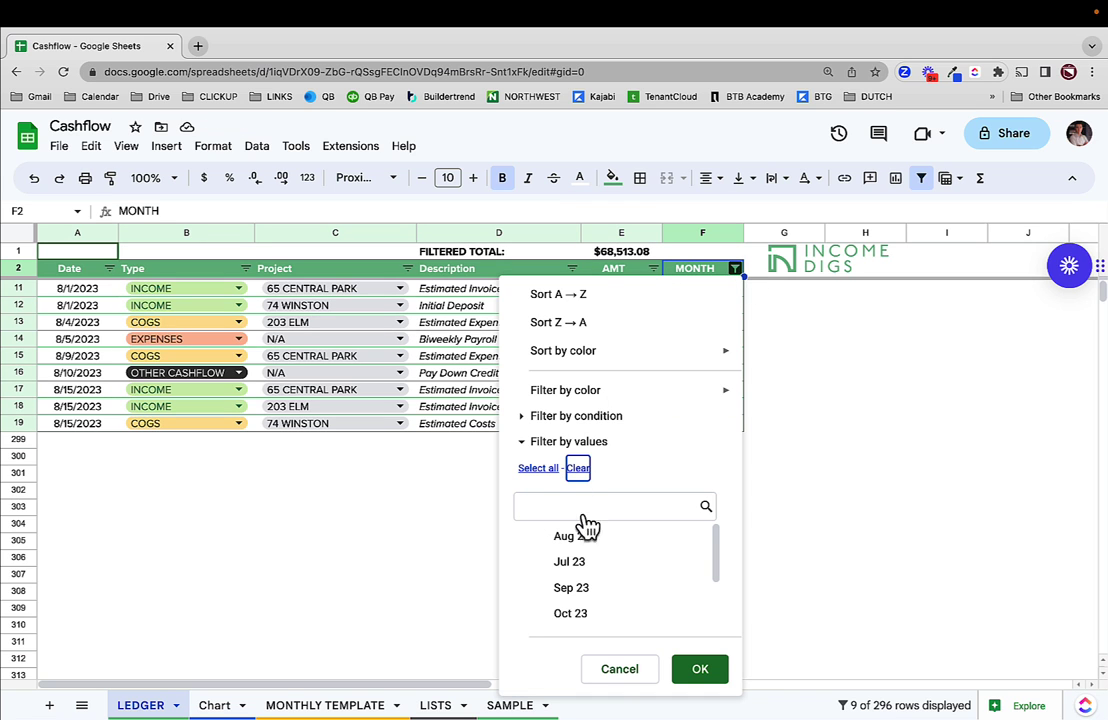
left_click(390, 356)
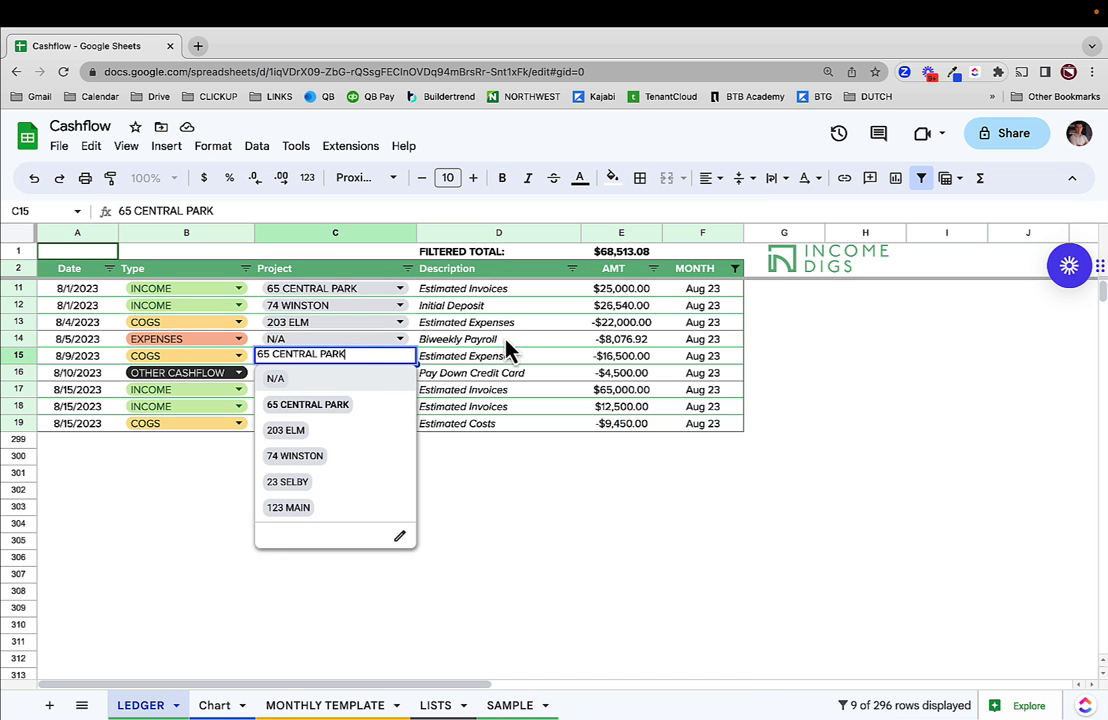
left_click(490, 340)
left_click(407, 269)
left_click(250, 468)
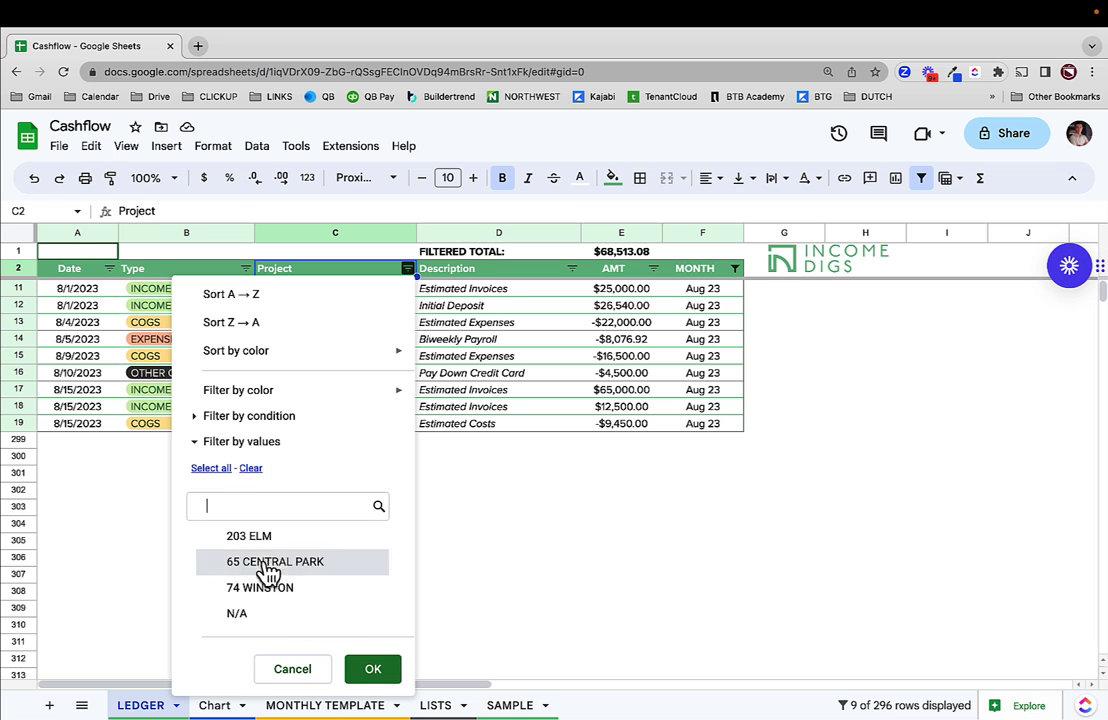
left_click(268, 563)
left_click(372, 670)
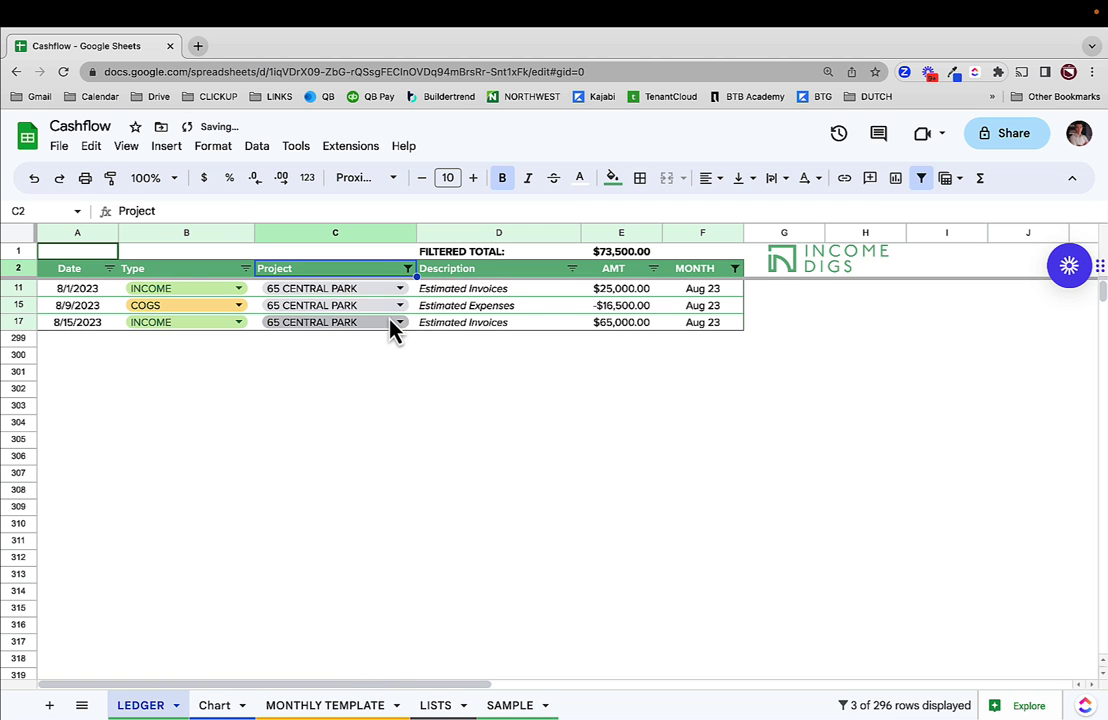
Reset the Project and MONTH filters to include all values in the ledger
left_click(407, 269)
left_click(211, 468)
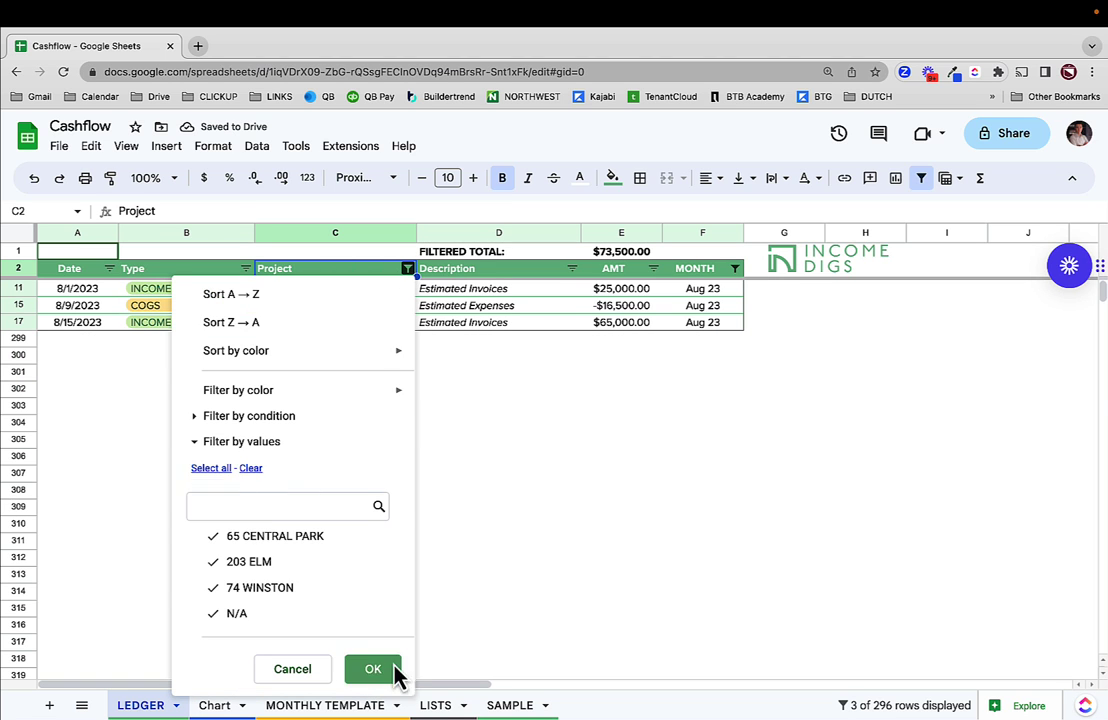
left_click(390, 668)
left_click(734, 269)
left_click(537, 465)
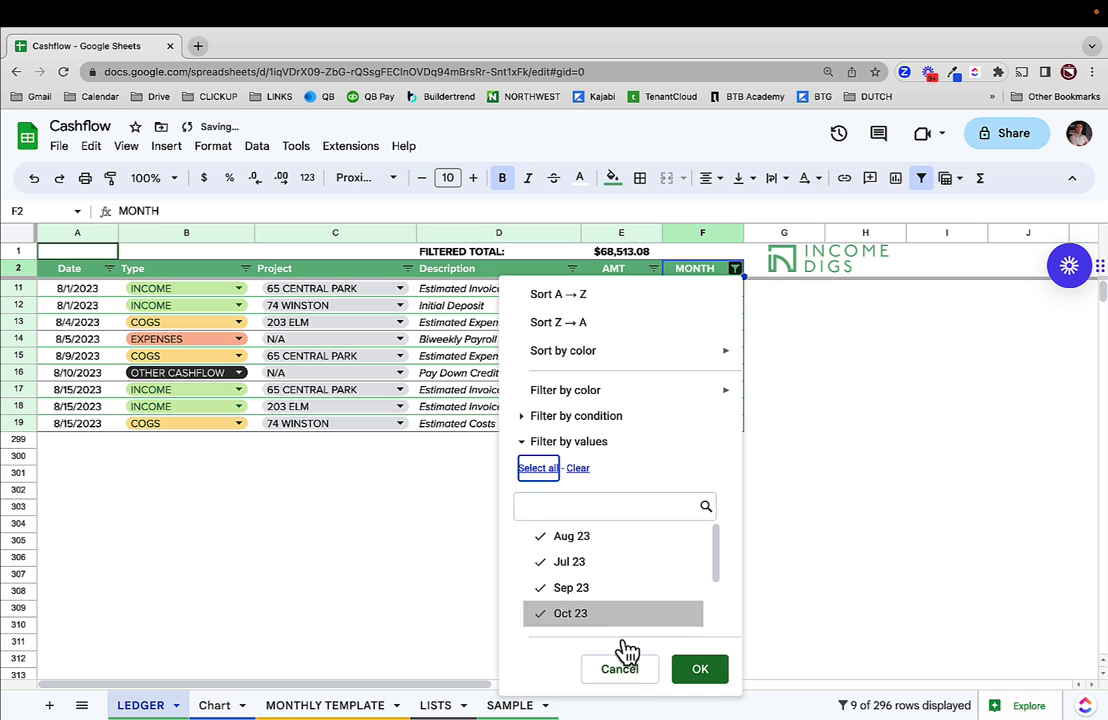
left_click(695, 668)
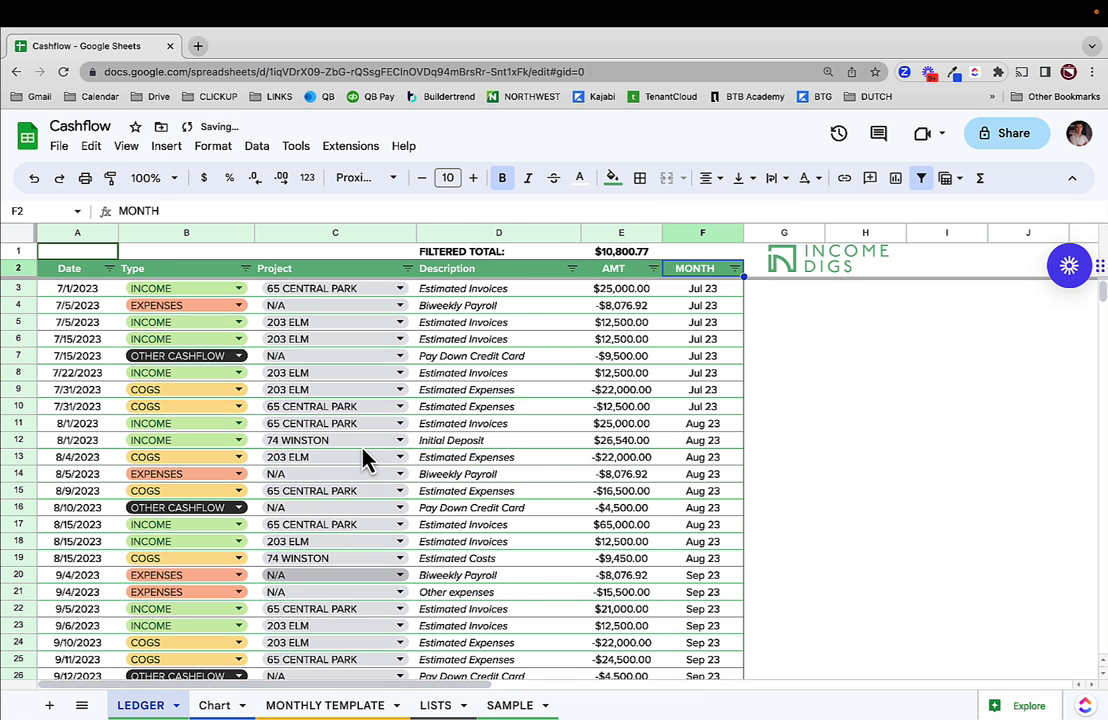
left_click(510, 480)
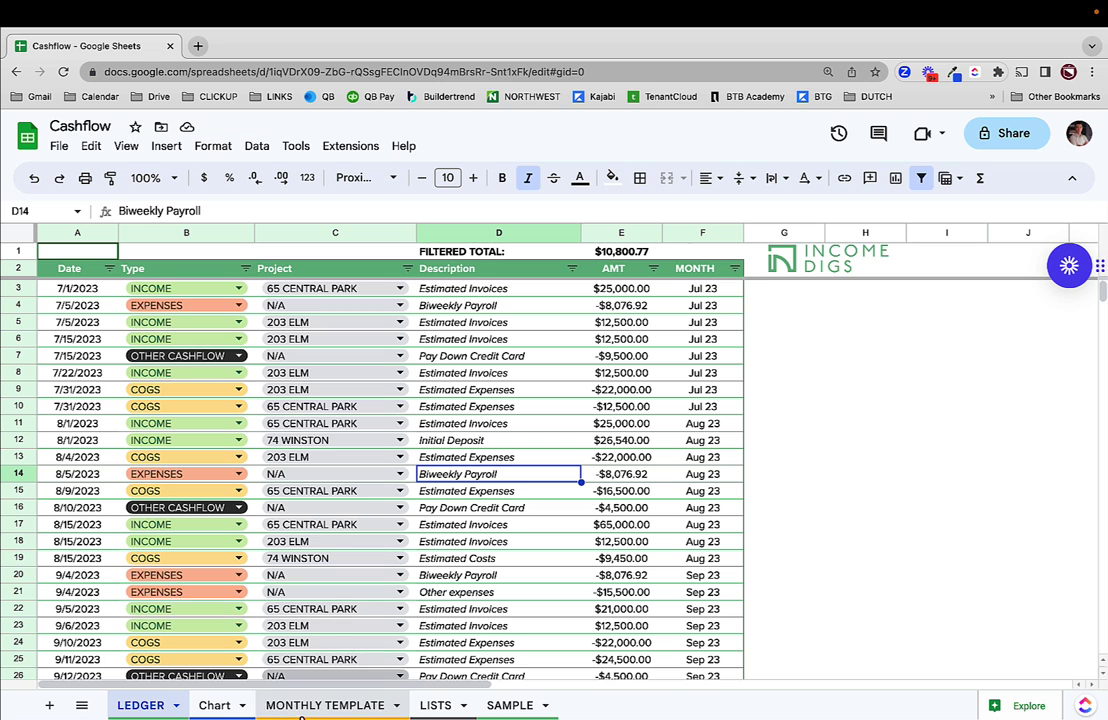
Move the CASHFLOW PROJECTION chart on the Chart sheet below the monthly table, starting at about row 17
left_click(212, 706)
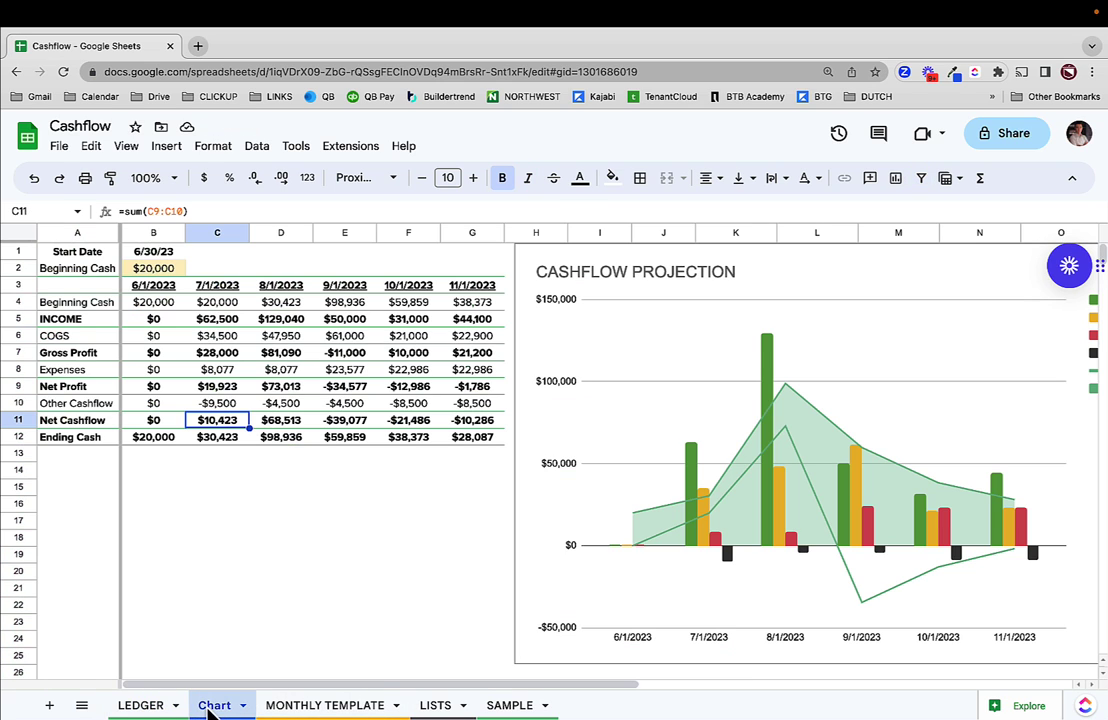
left_click(806, 290)
left_click_drag(140, 289, 430, 292)
left_click_drag(780, 285, 376, 554)
scroll(490, 320, "down", 5)
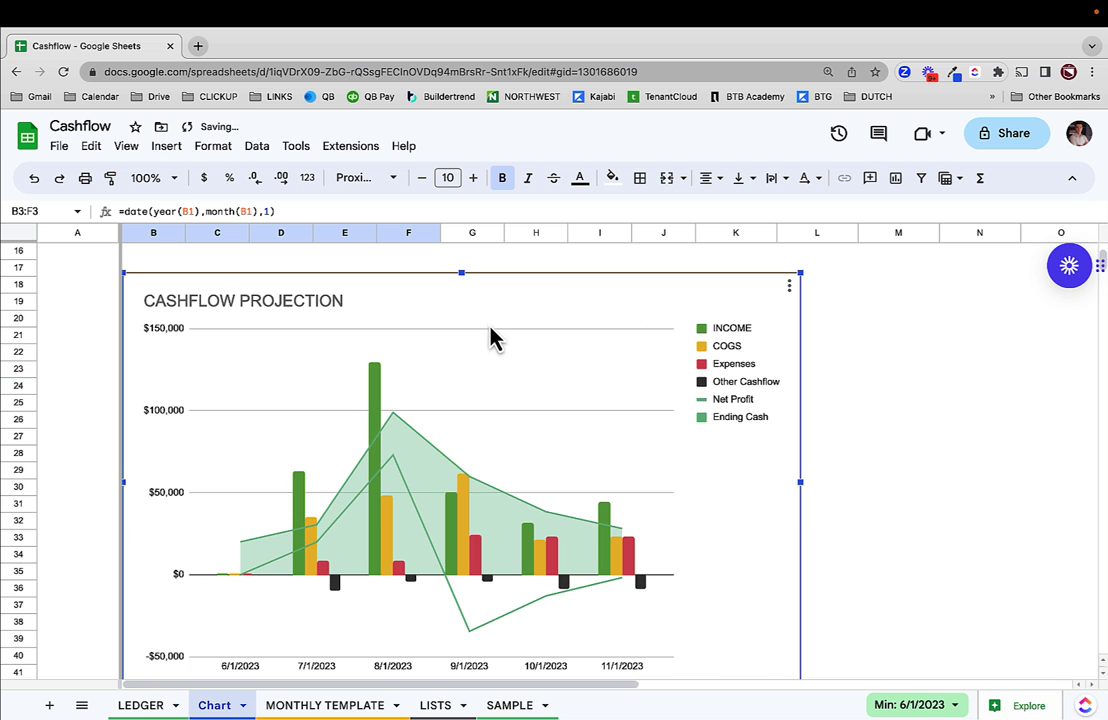
Fill the monthly formulas in rows 3 to 12 across to column M, extending the projection through 5/1/2024
scroll(495, 339, "up", 5)
left_click(600, 318)
left_click_drag(344, 286, 940, 447)
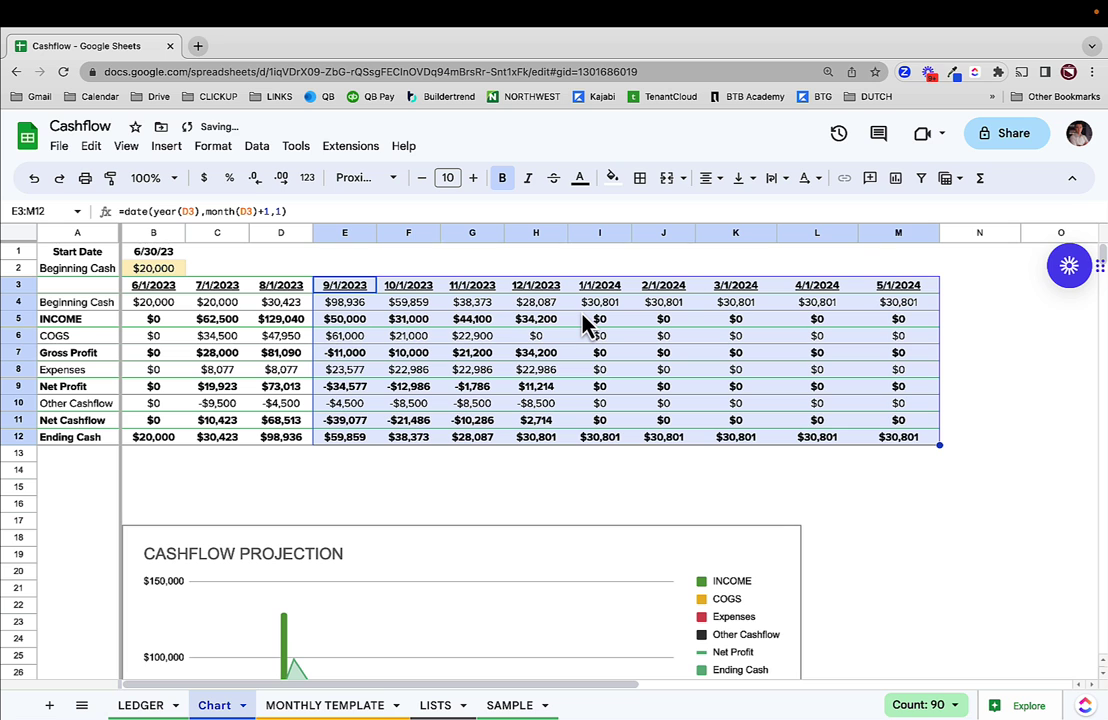
scroll(565, 390, "down", 5)
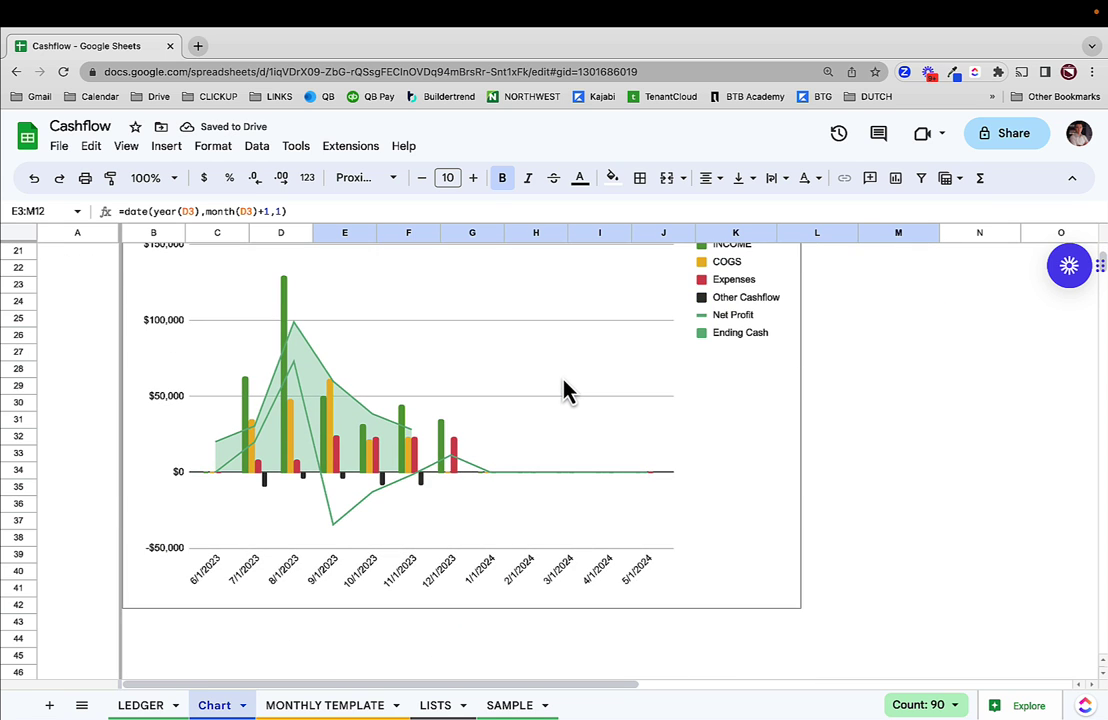
scroll(565, 390, "up", 5)
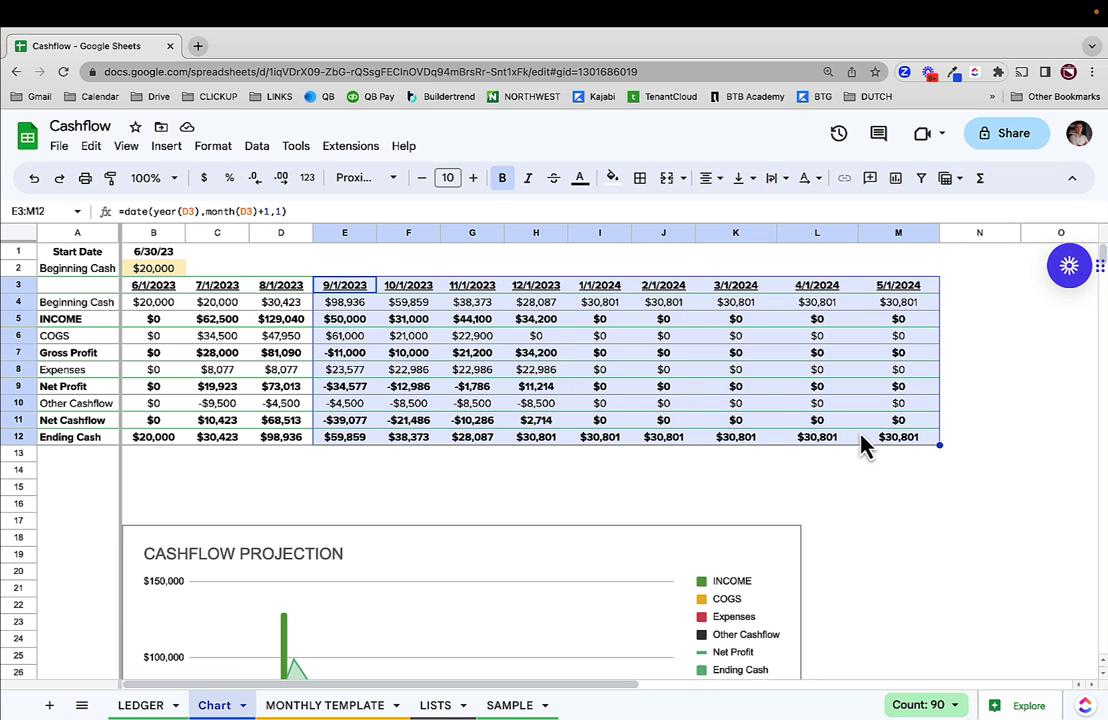
Undo the fill through column M and extend rows 3 to 12 from column G into column H only, ending at 12/1/2023
key("ctrl+z")
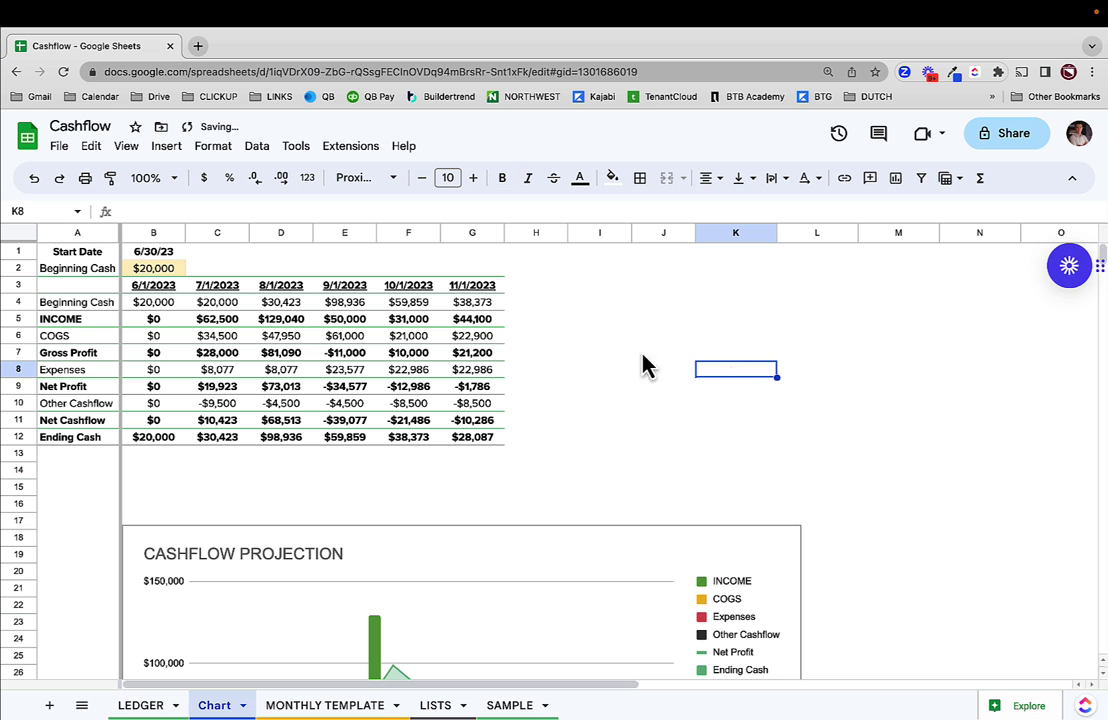
left_click_drag(470, 290, 558, 446)
scroll(826, 455, "down", 10)
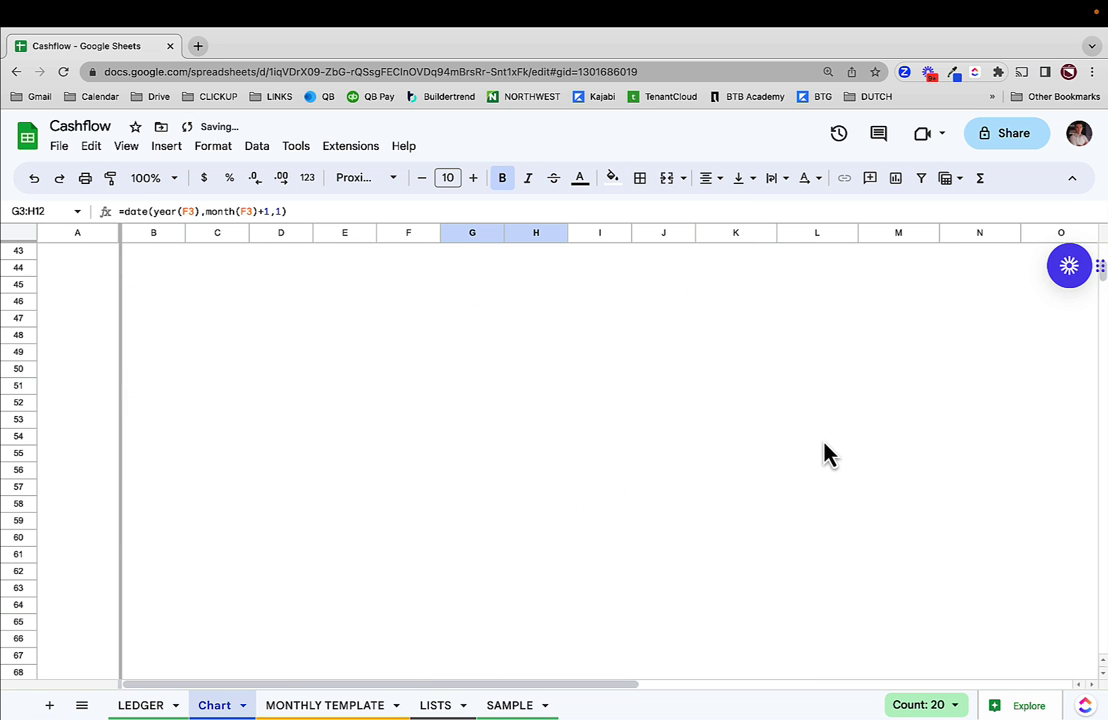
scroll(826, 455, "up", 4)
scroll(826, 455, "up", 6)
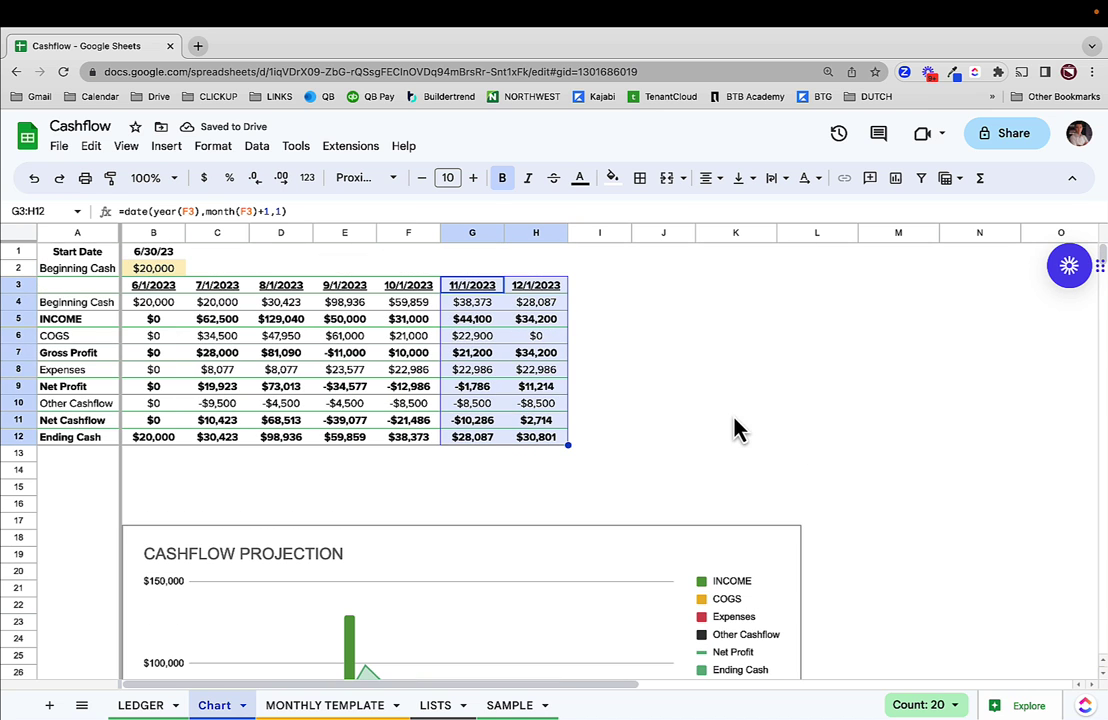
Open the CASHFLOW PROJECTION chart's data ranges and change the range for rows 8 and 9 to A8:G9
scroll(587, 560, "down", 5)
double_click(596, 507)
scroll(596, 354, "up", 5)
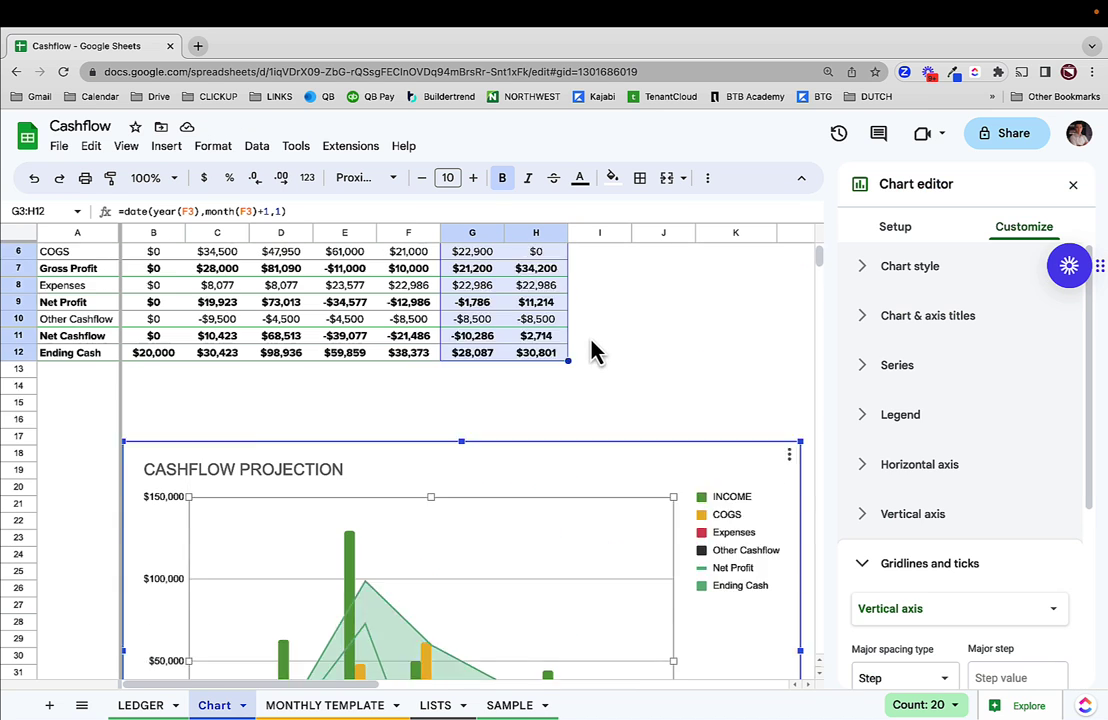
left_click(884, 240)
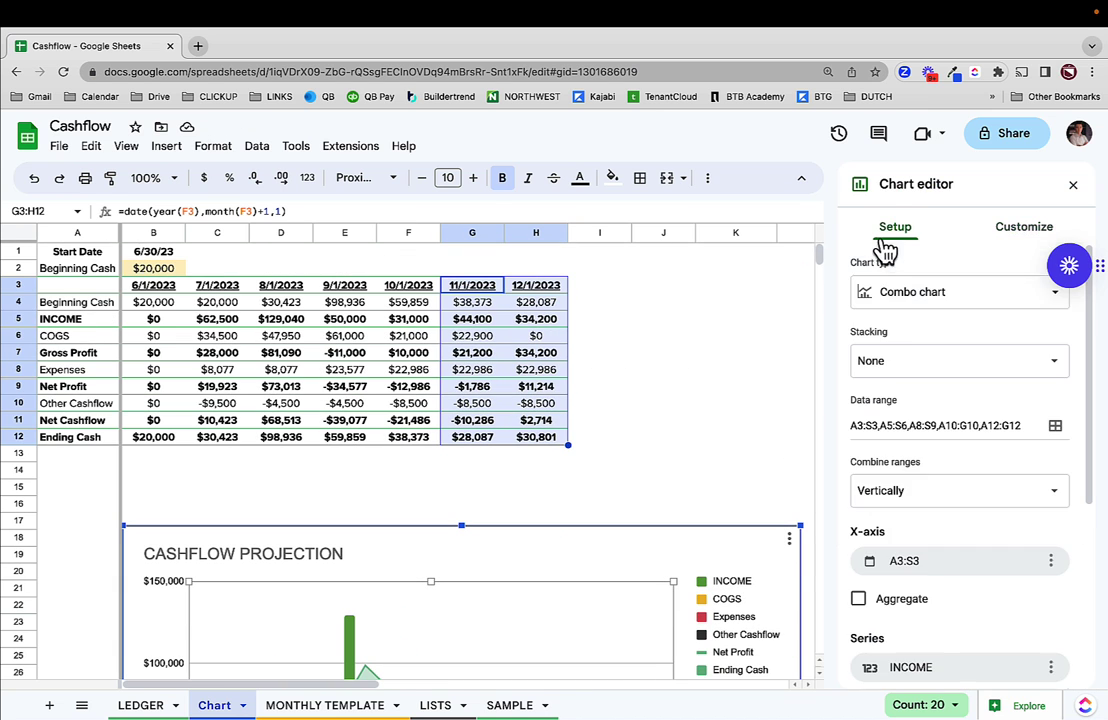
left_click(1055, 425)
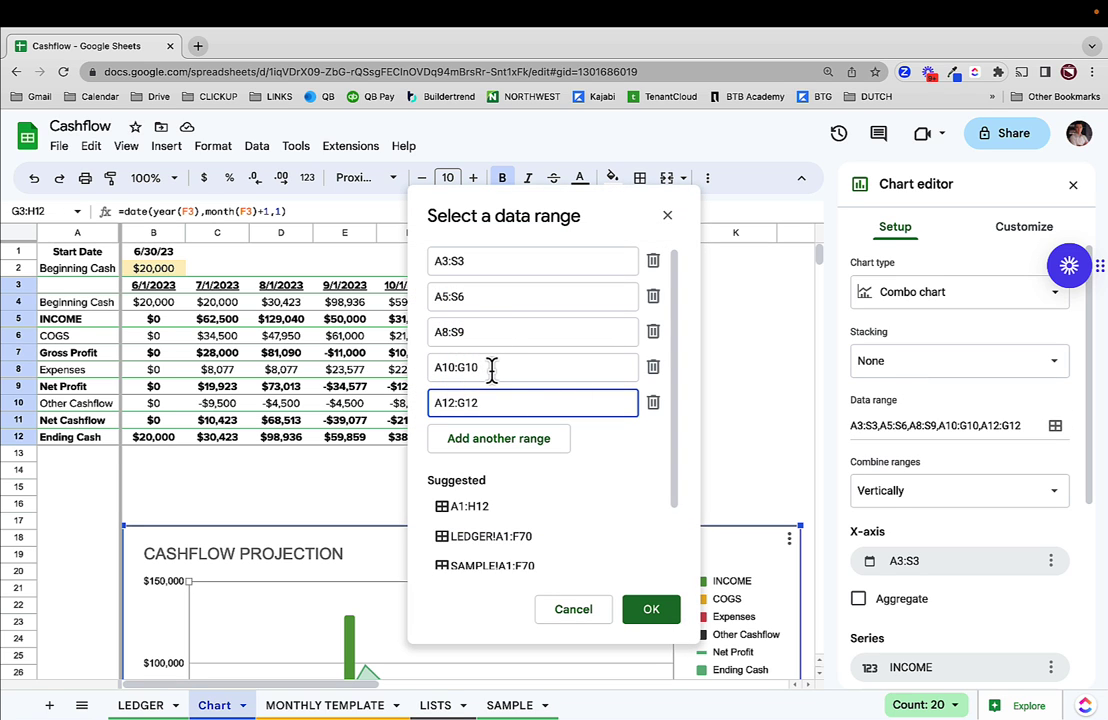
left_click(487, 336)
left_click(453, 332)
key("BackSpace")
type("g")
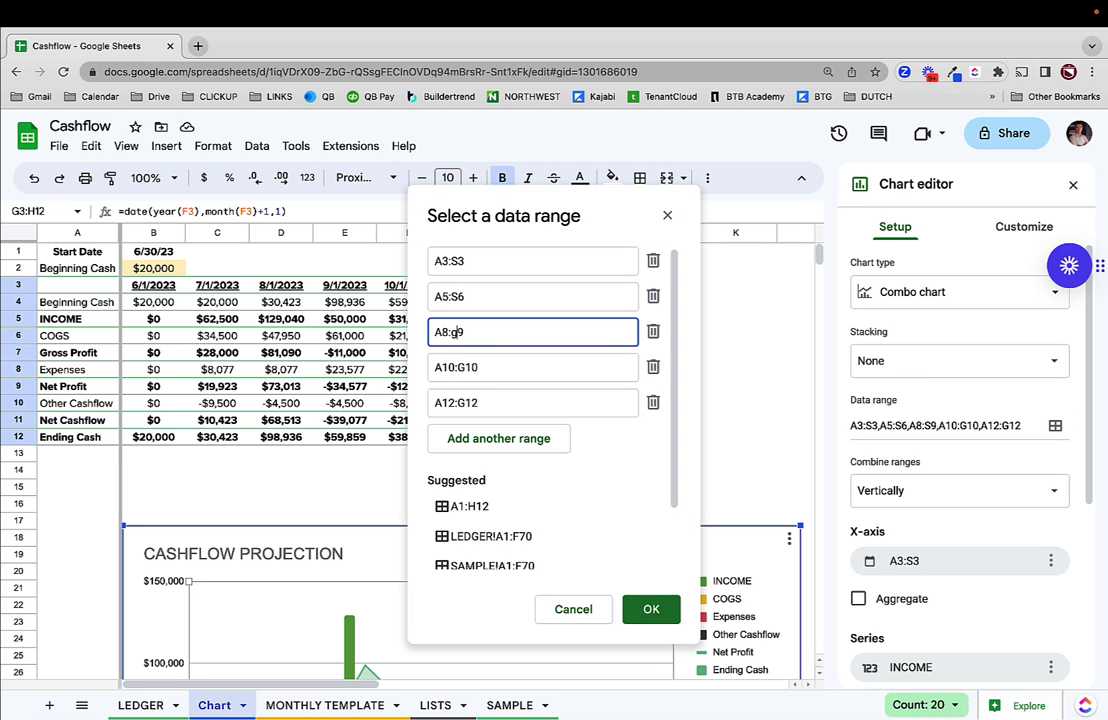
Set the chart's first two data ranges to A3:G3 and A5:G6, apply the change, and close the chart editor
left_click(455, 298)
type("g")
left_click(455, 263)
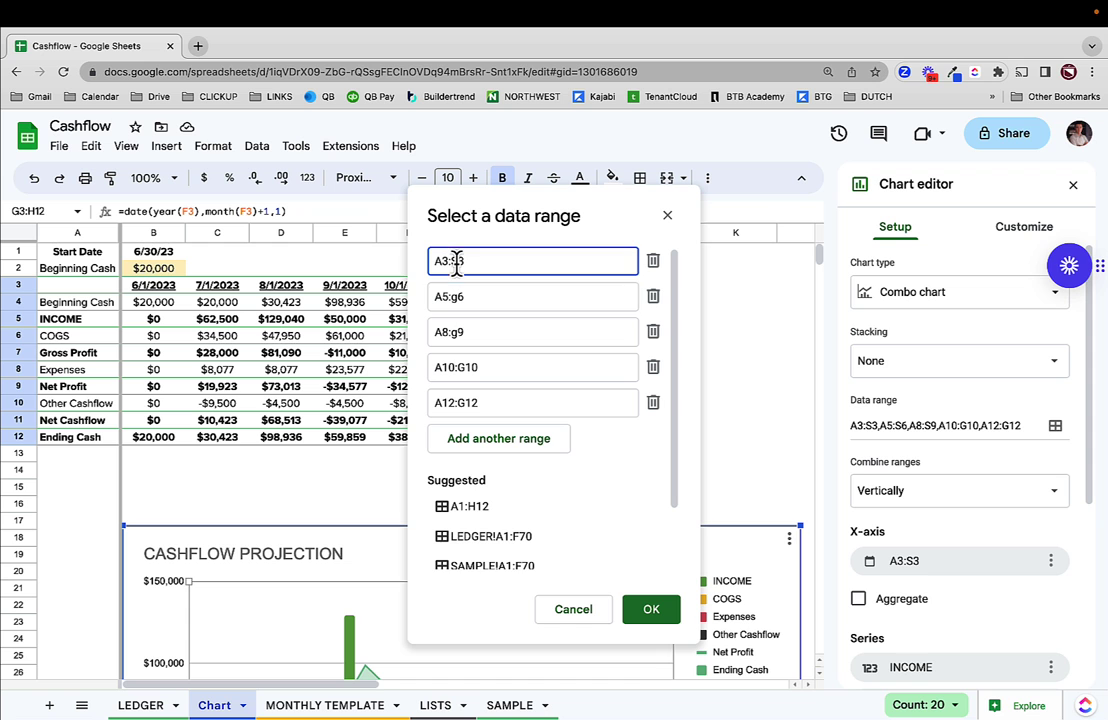
key("BackSpace")
type("g")
left_click(649, 612)
scroll(678, 413, "down", 10)
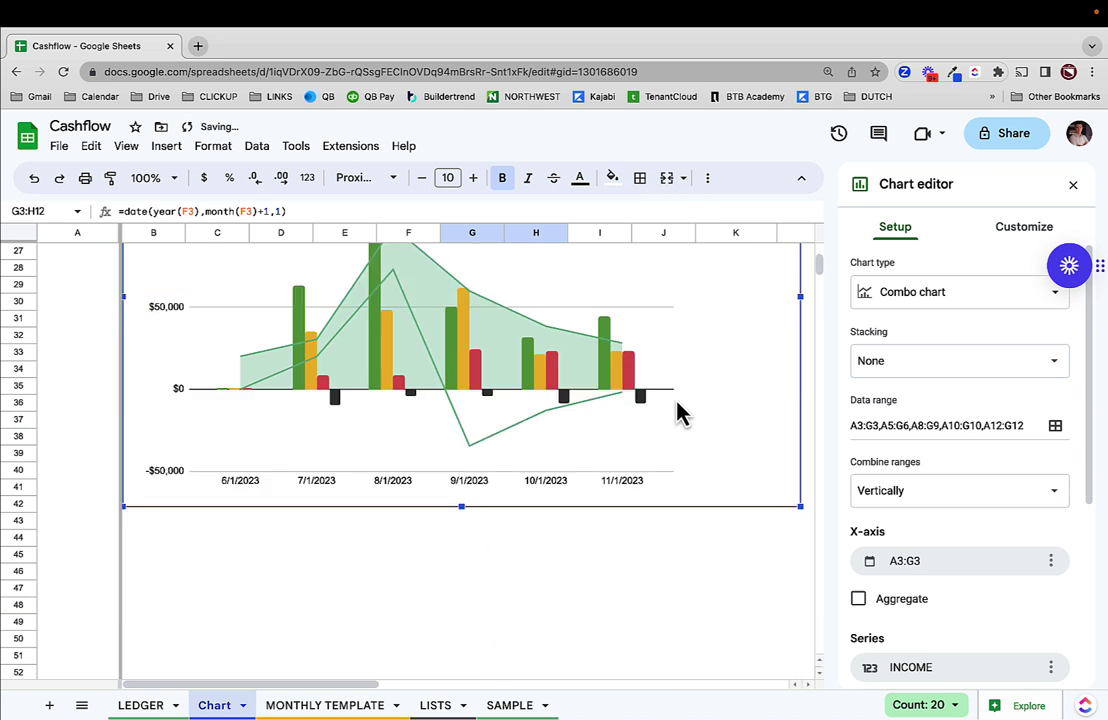
scroll(678, 413, "up", 10)
scroll(678, 413, "down", 5)
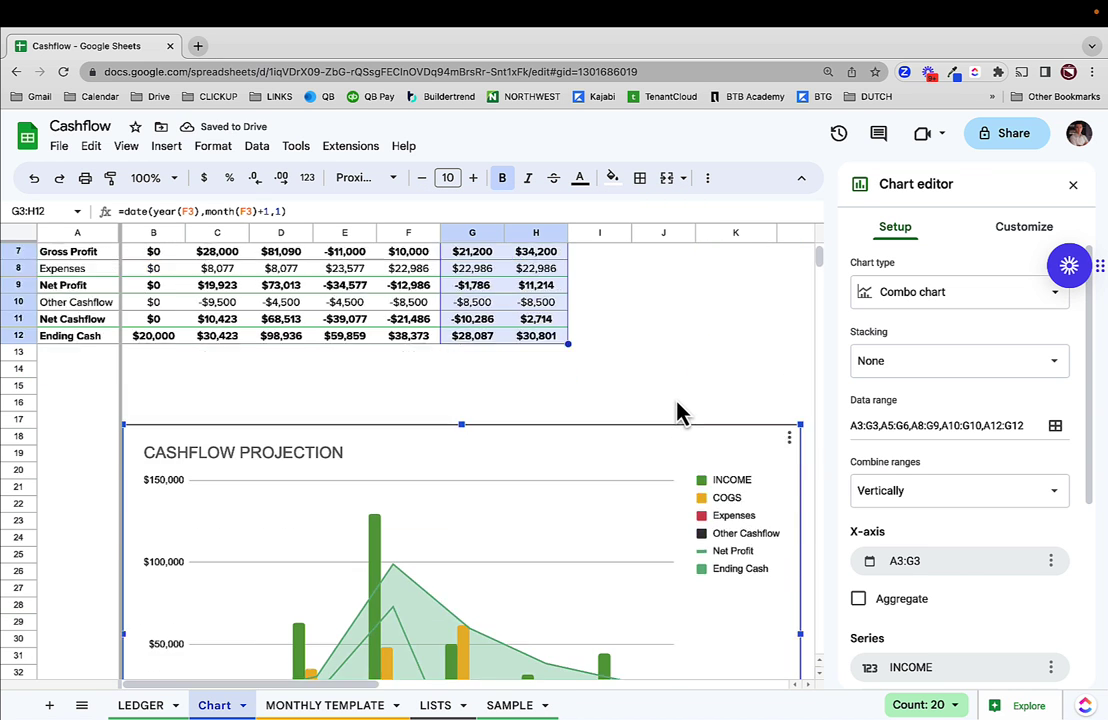
scroll(678, 413, "up", 4)
scroll(678, 413, "up", 1)
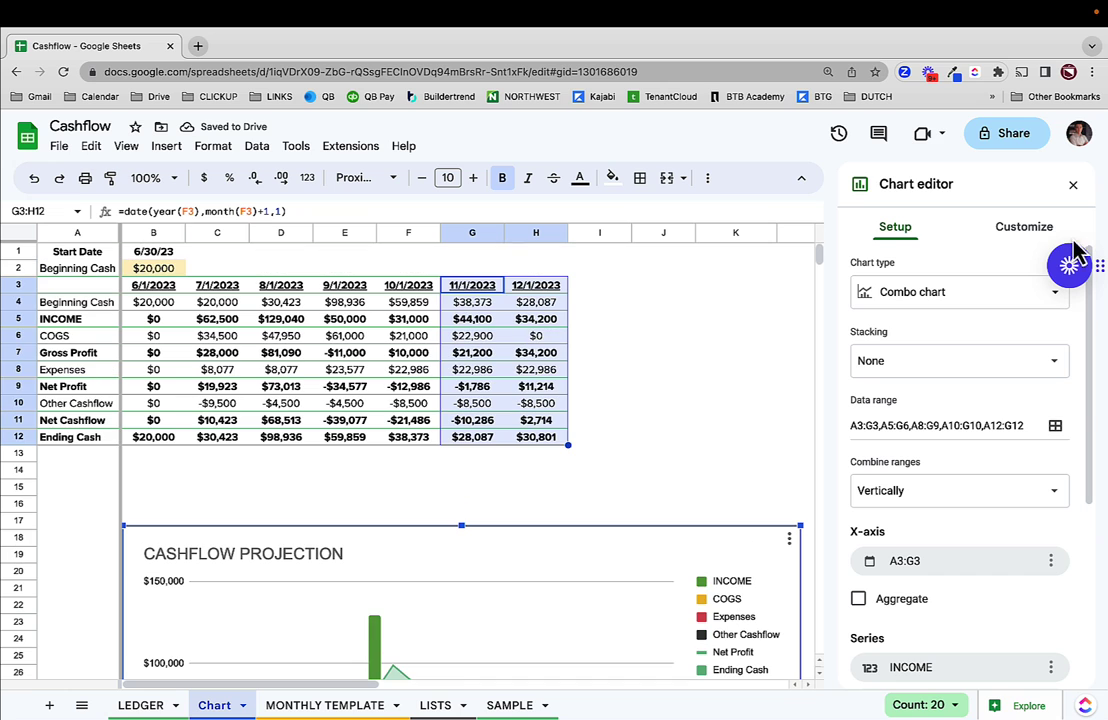
left_click(1073, 184)
left_click(640, 420)
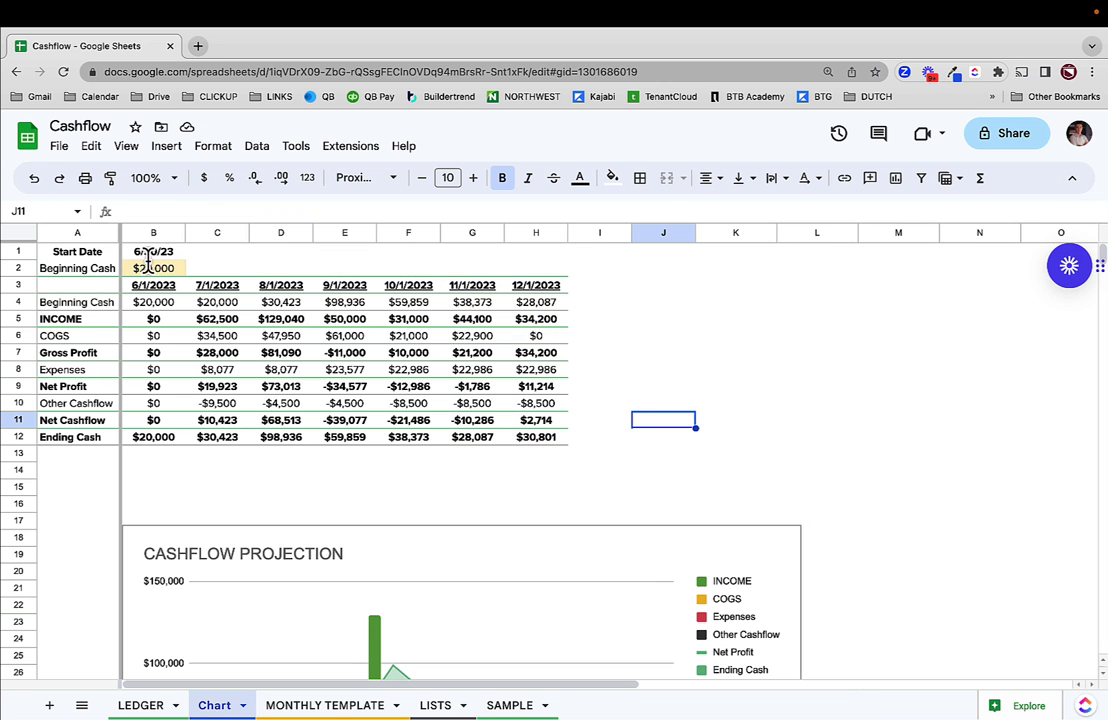
Total the monthly INCOME values C5:H5 with a SUM formula in cell I5
left_click(225, 302)
left_click(226, 322)
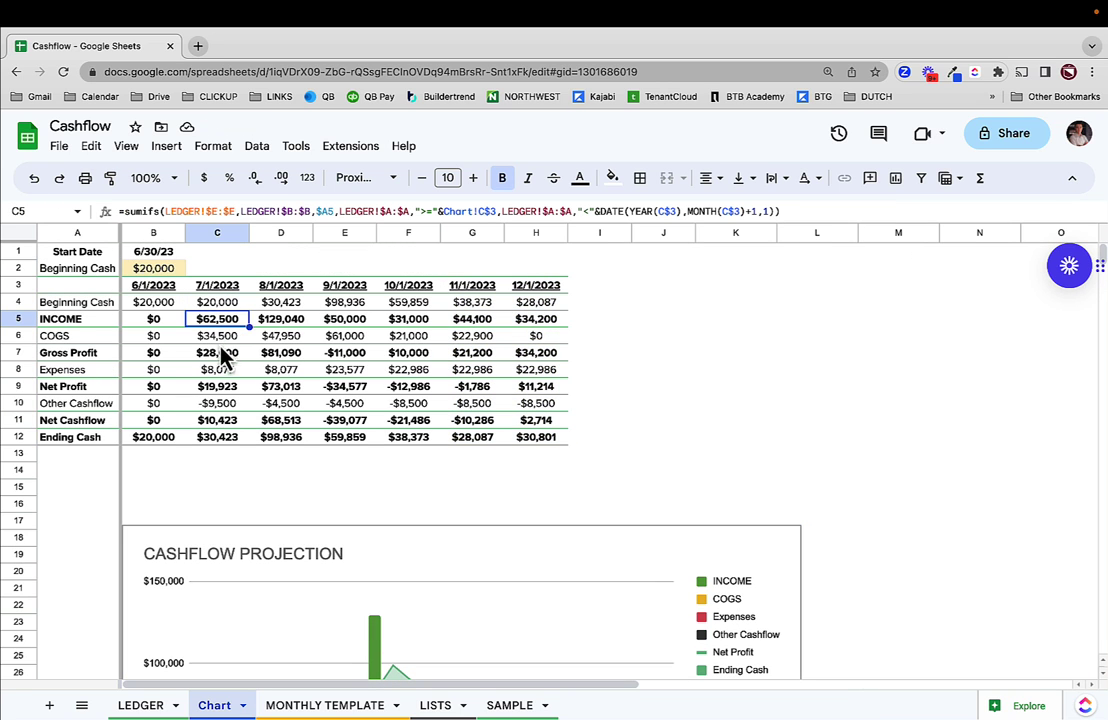
left_click(586, 367)
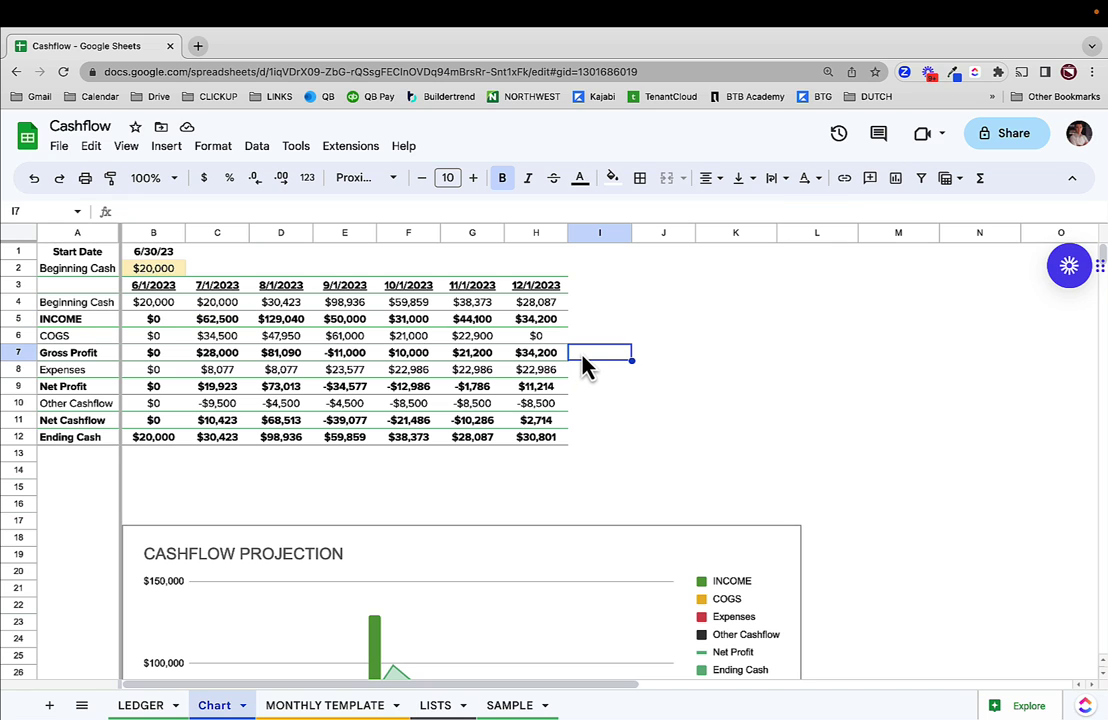
key("Up")
key("Up")
key("Up")
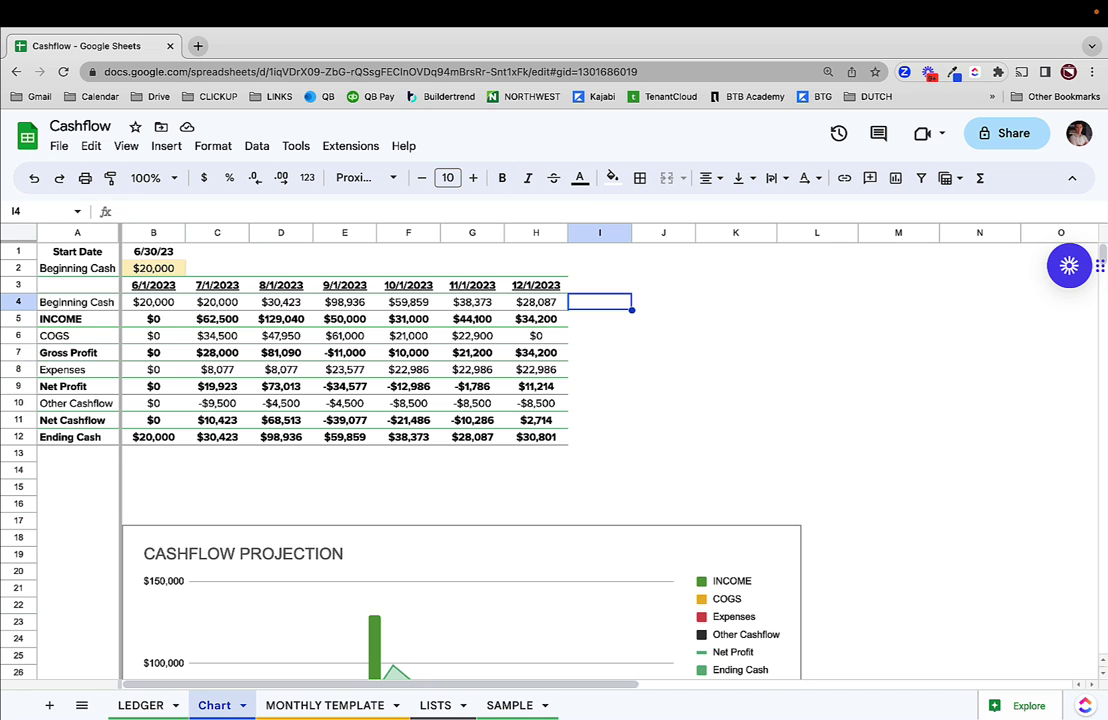
key("Down")
type("=sum(")
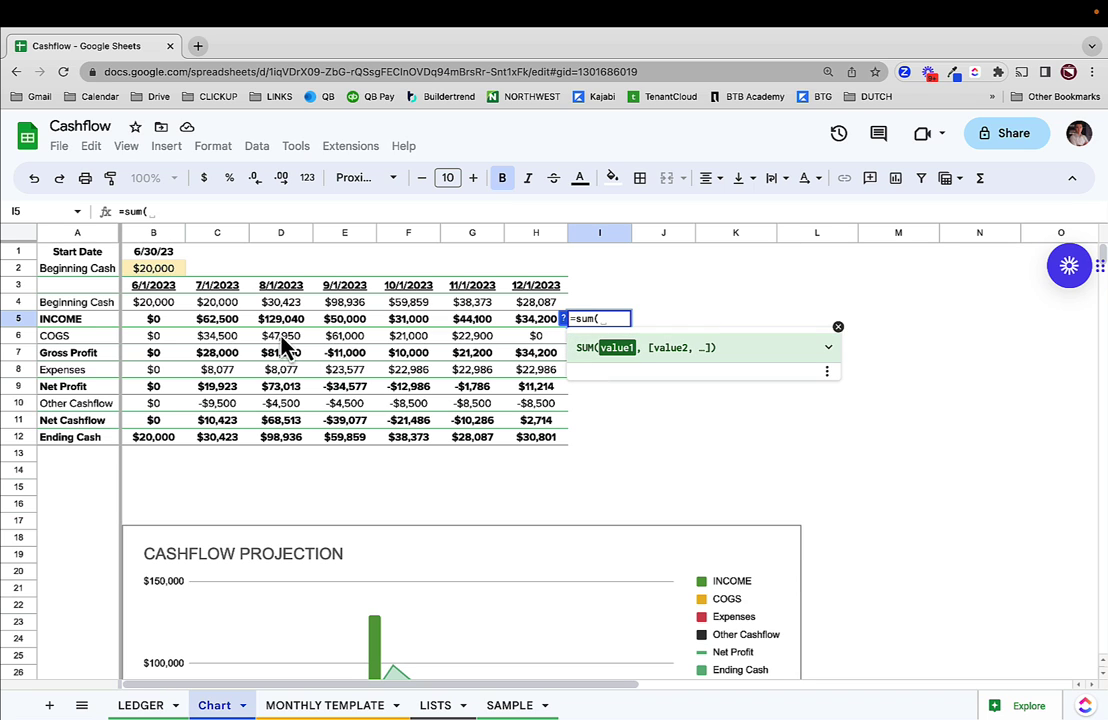
left_click_drag(217, 318, 538, 322)
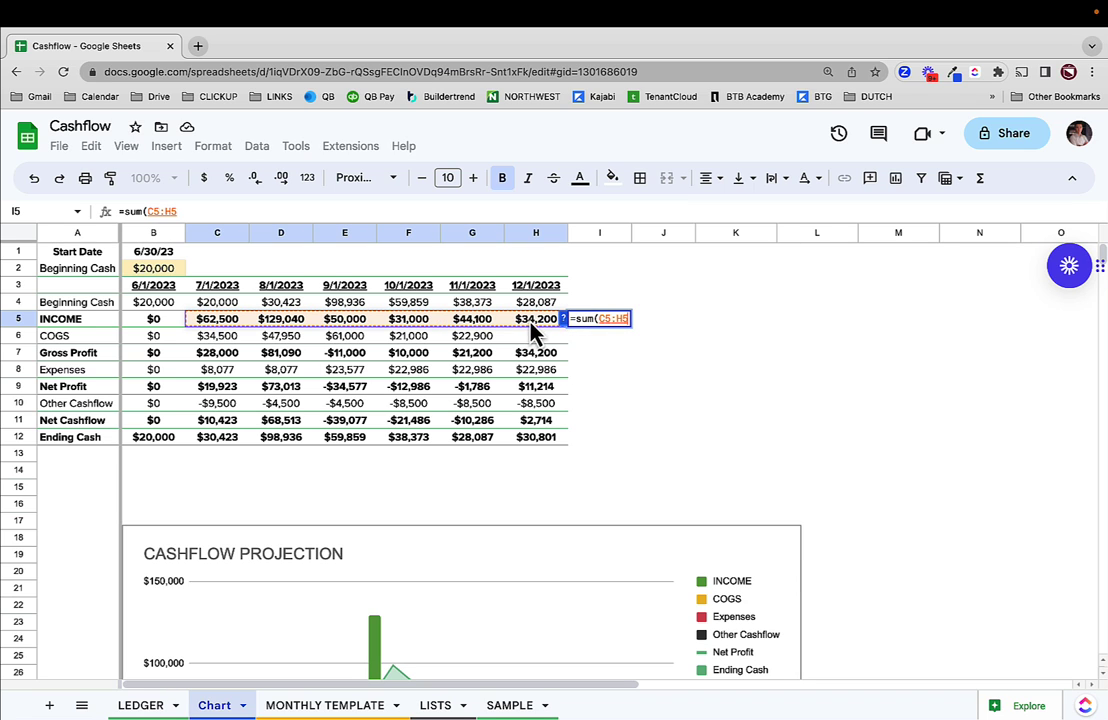
key("Return")
Copy the SUM formula from I5 down through the Net Cashflow row
left_click(612, 322)
left_click_drag(631, 327, 617, 433)
left_click(617, 433)
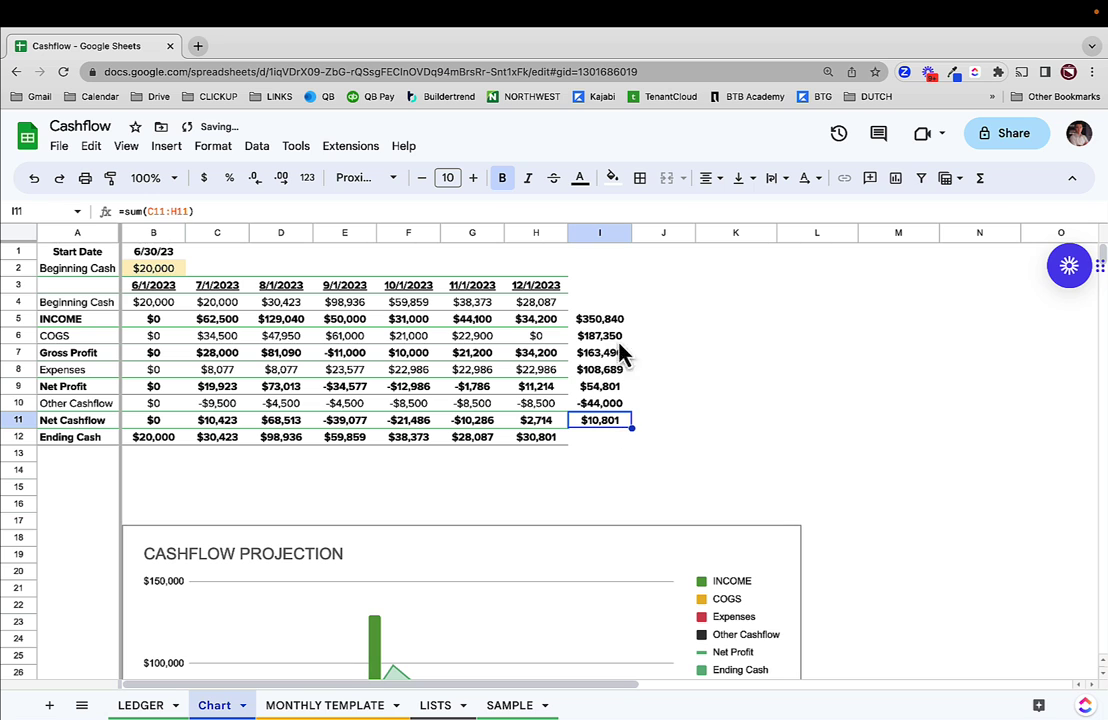
Clear the total formulas from cells I4:I13
left_click_drag(600, 302, 590, 468)
key("Delete")
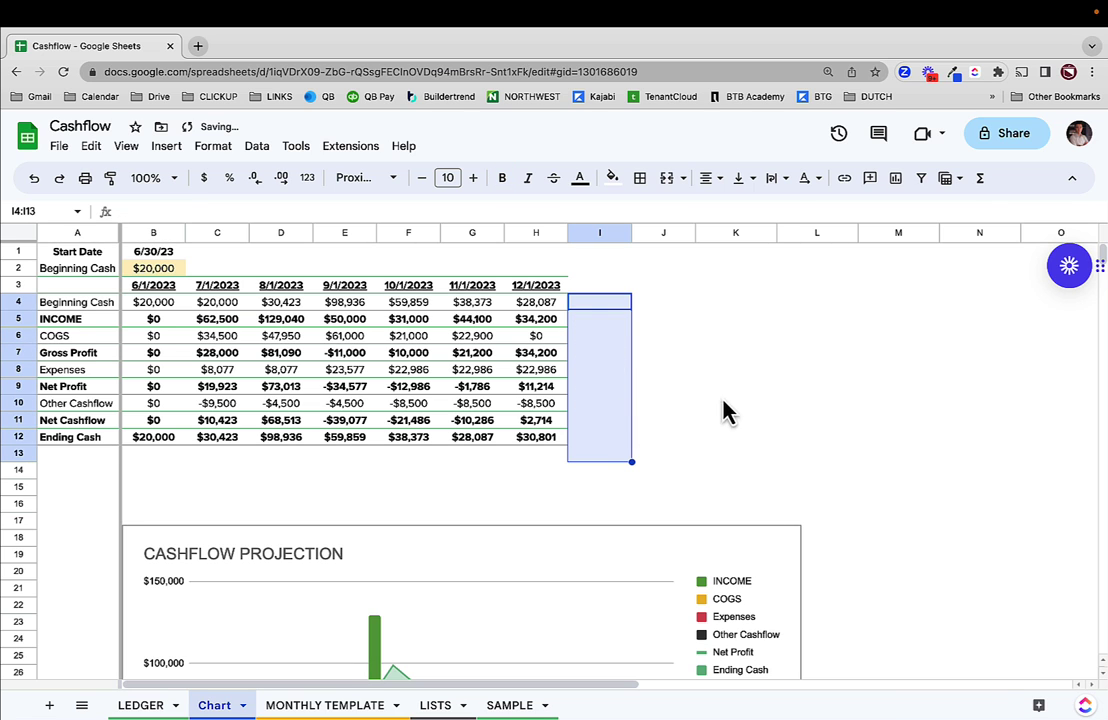
left_click(738, 335)
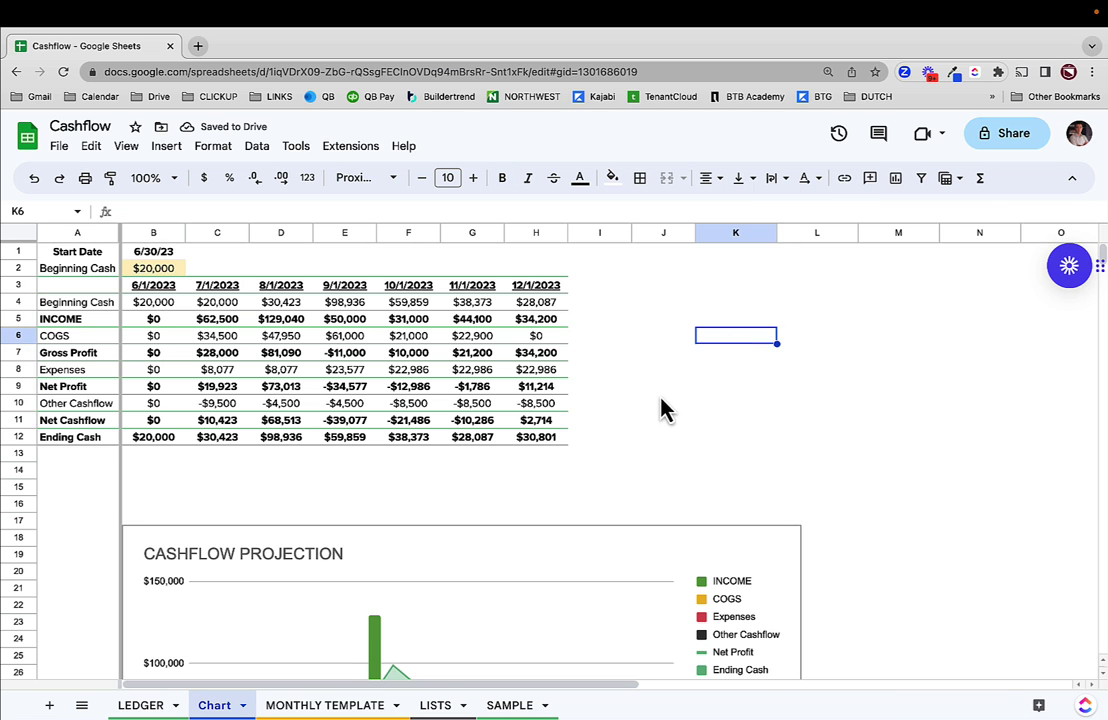
Open the Series customization settings of the CASHFLOW PROJECTION chart
scroll(663, 408, "down", 5)
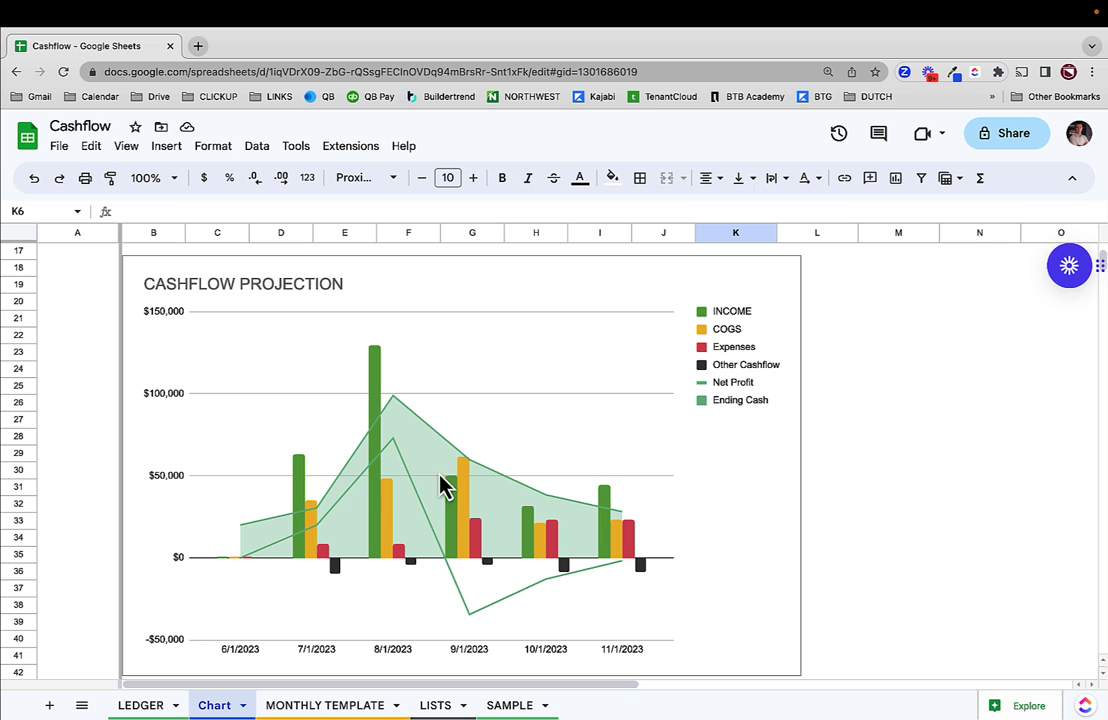
double_click(539, 294)
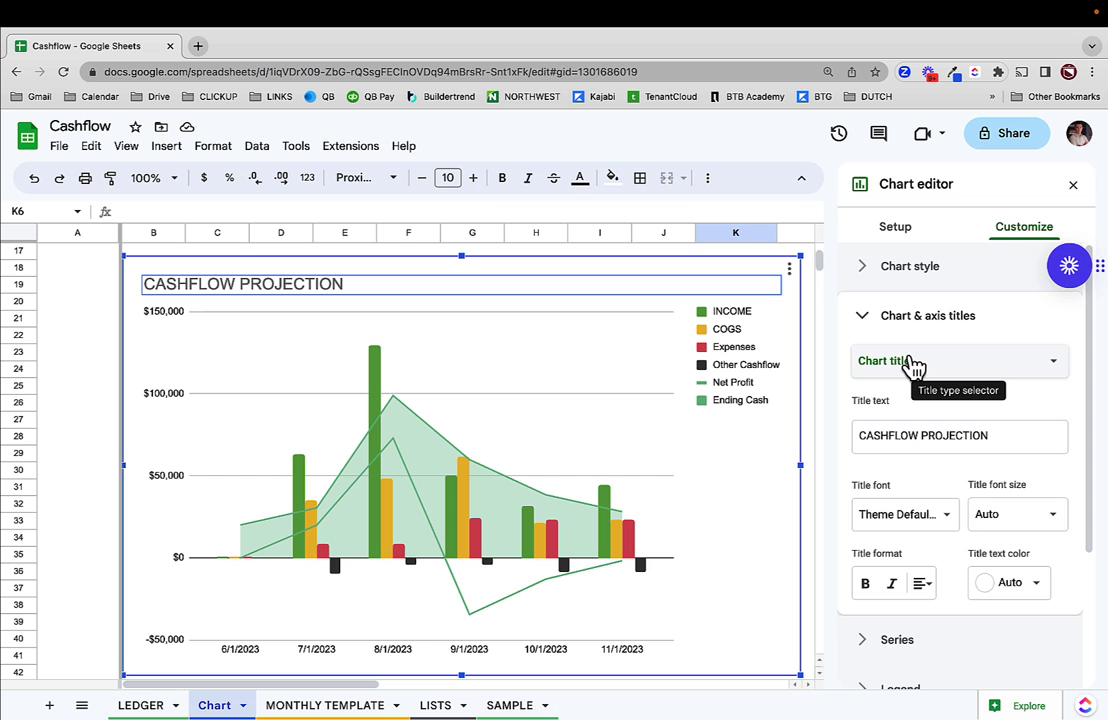
left_click(897, 242)
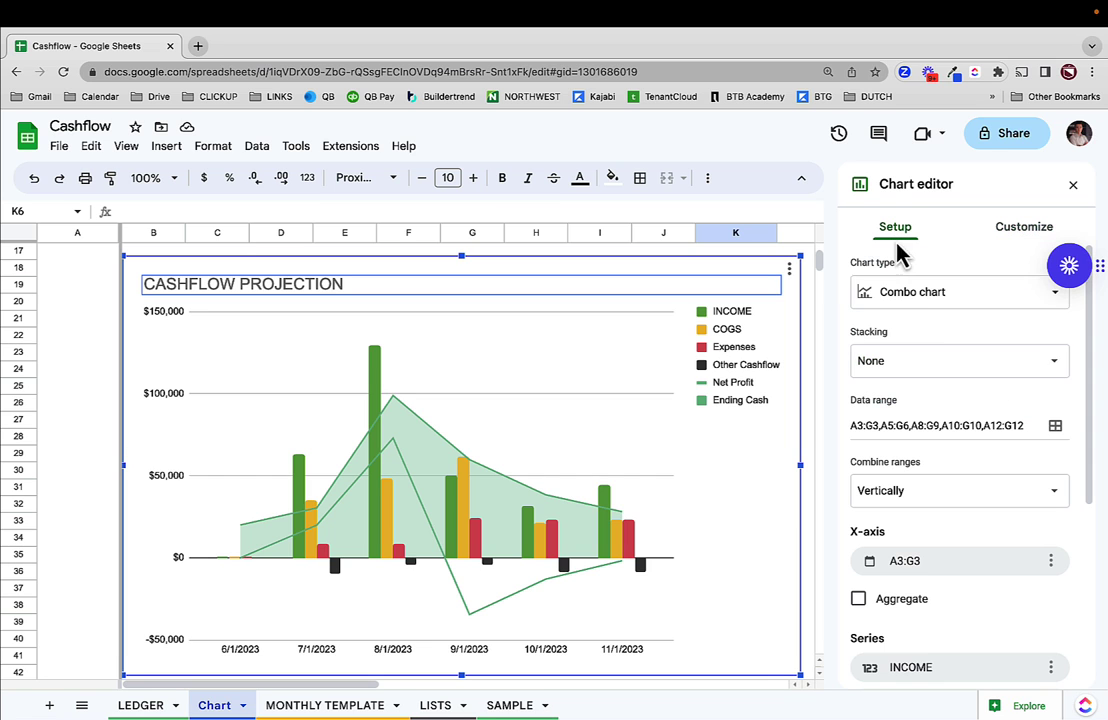
left_click(1010, 238)
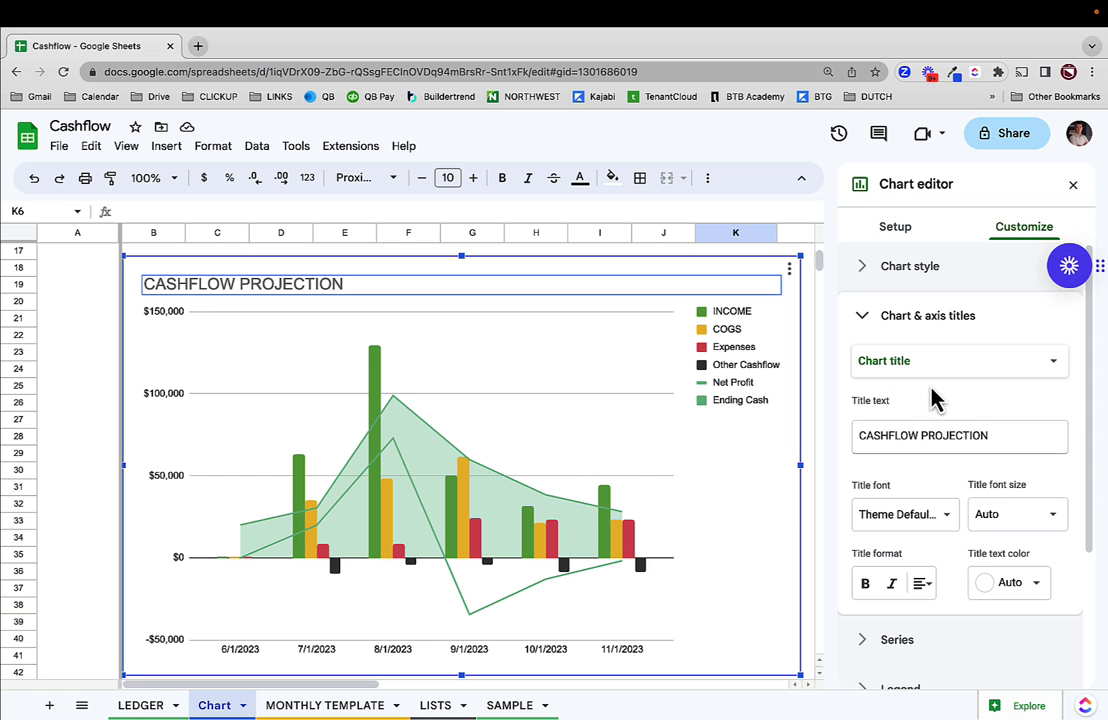
scroll(878, 507, "down", 4)
left_click(866, 452)
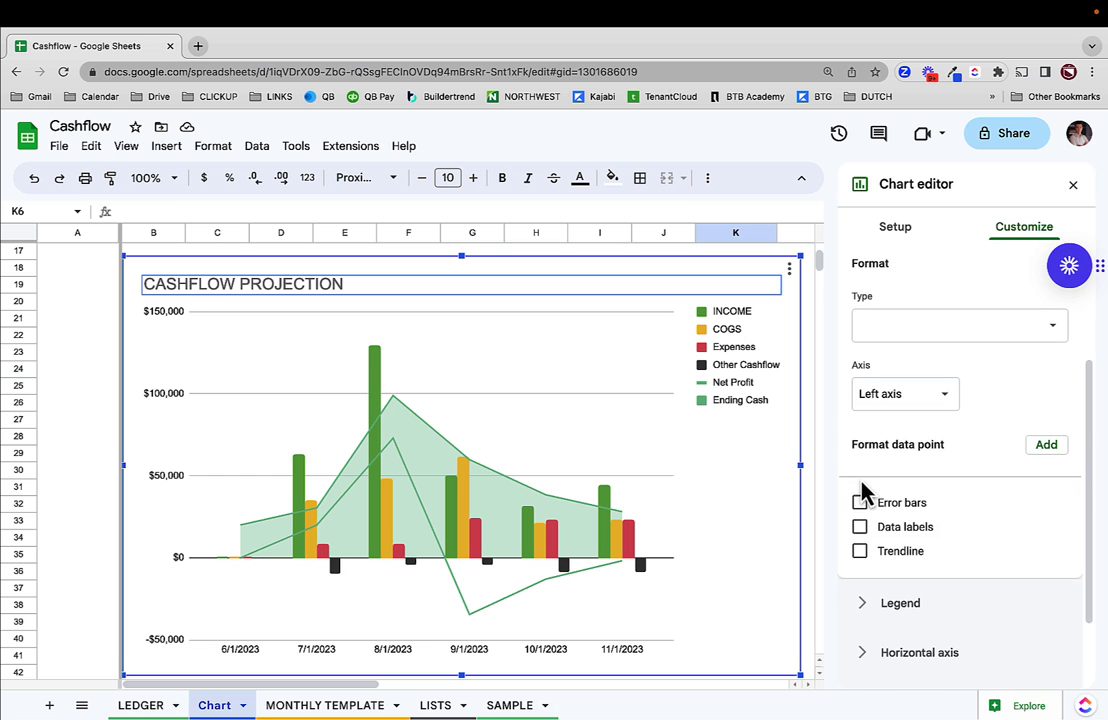
scroll(886, 538, "up", 2)
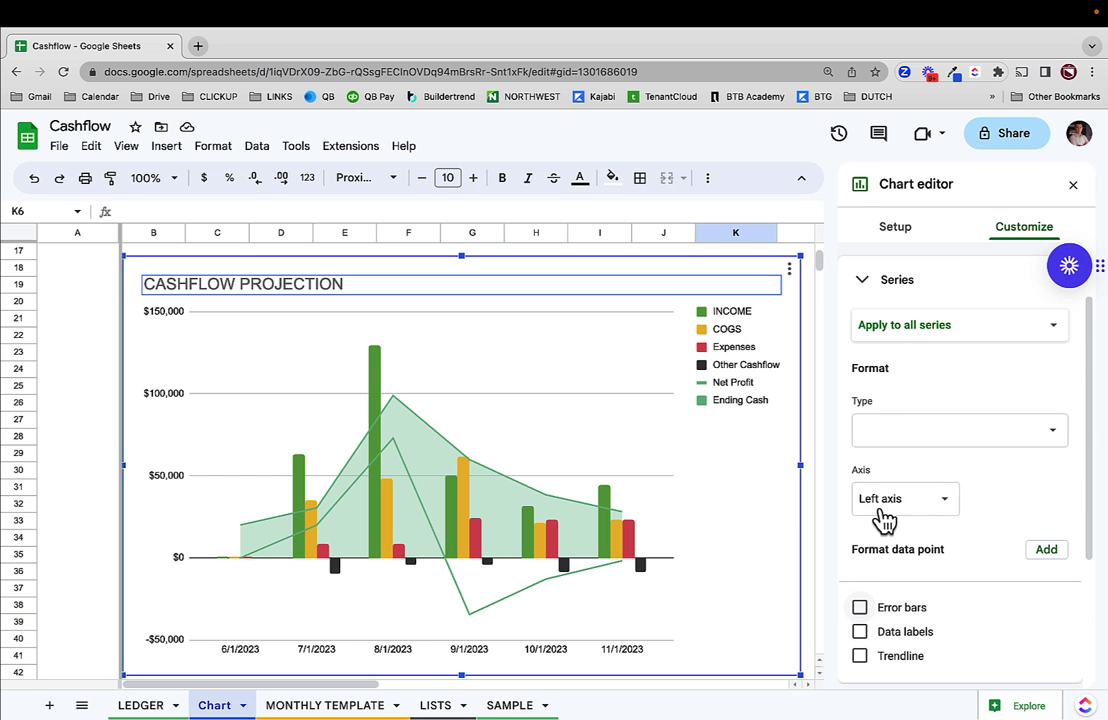
Try data labels on all chart series and turn them off again
left_click(882, 640)
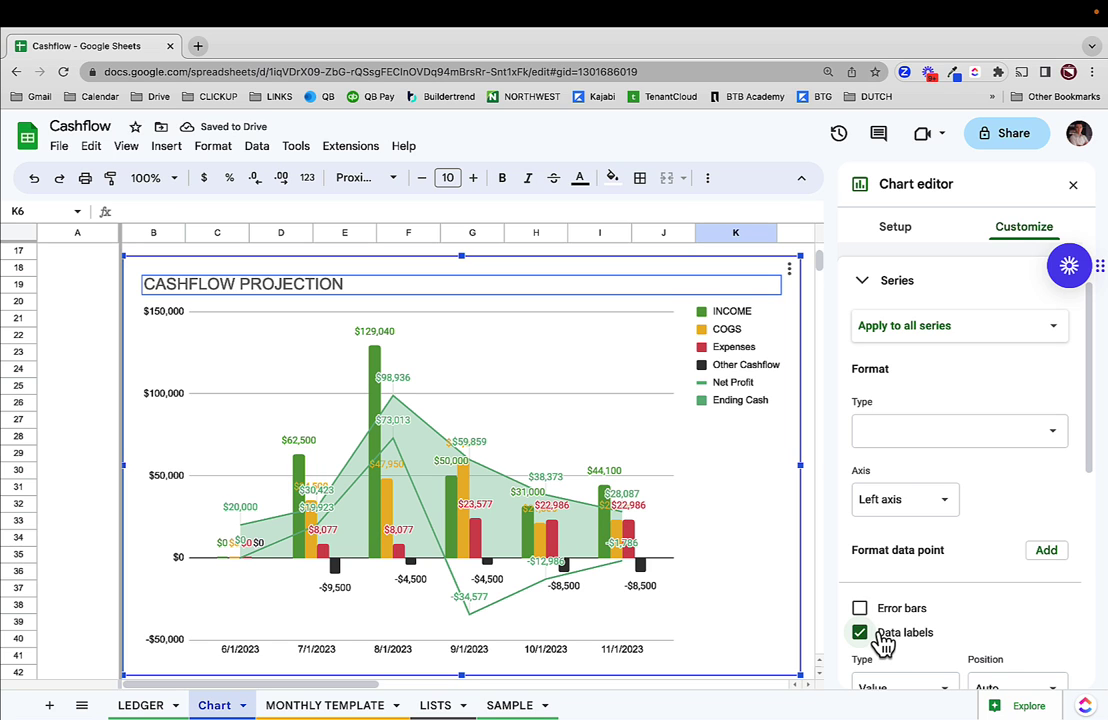
left_click(882, 642)
Select the Net Profit series in the chart settings and turn on its data labels
left_click(938, 338)
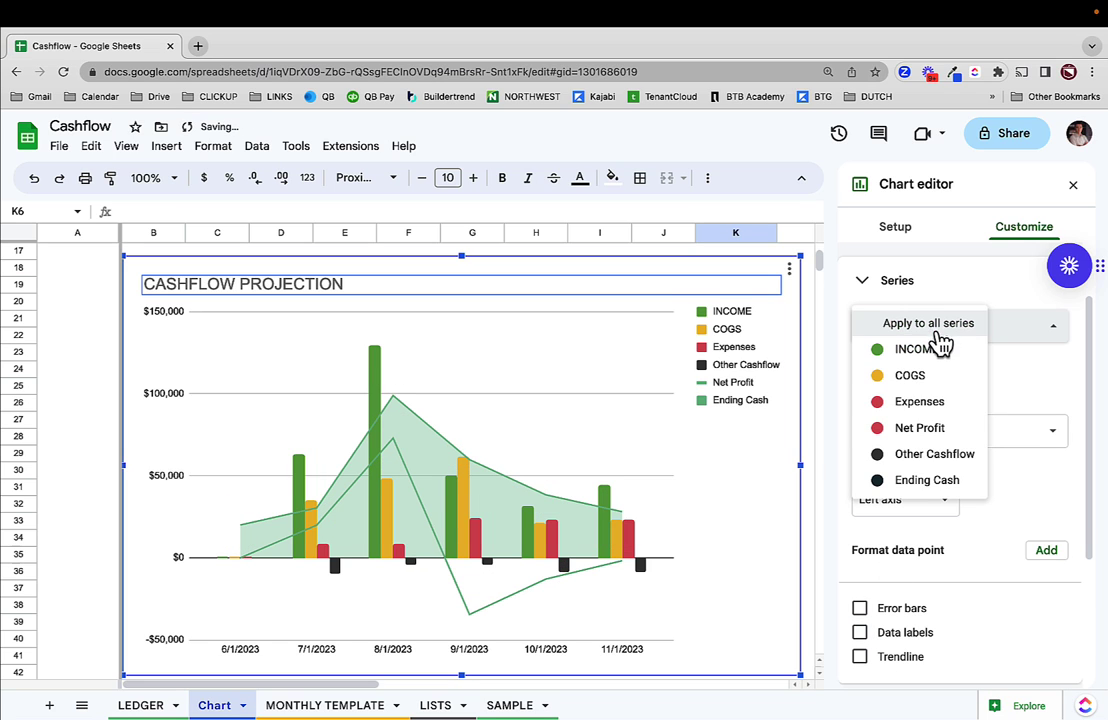
left_click(920, 430)
scroll(920, 445, "down", 1)
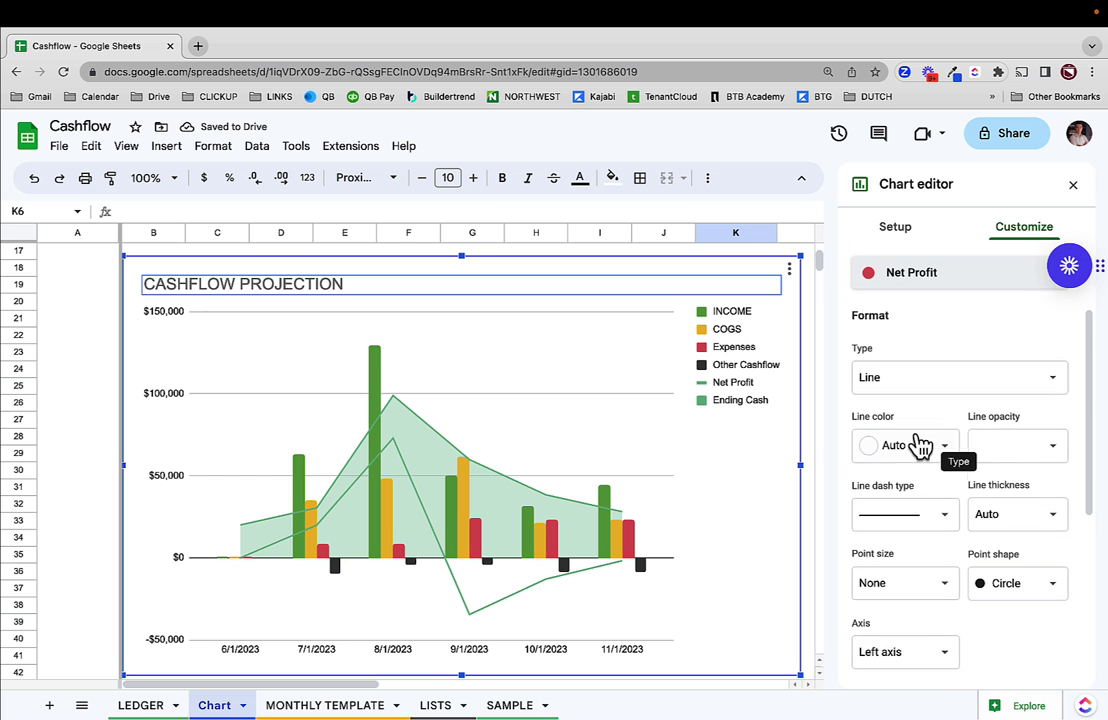
scroll(935, 520, "down", 2)
scroll(945, 560, "down", 1)
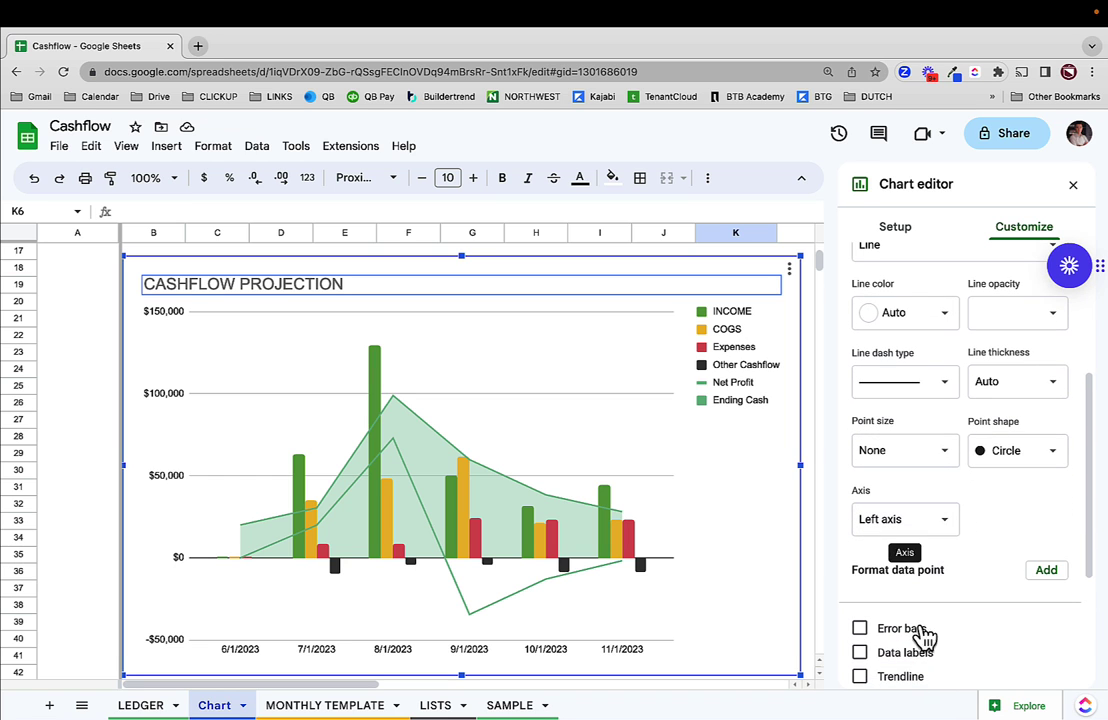
left_click(915, 655)
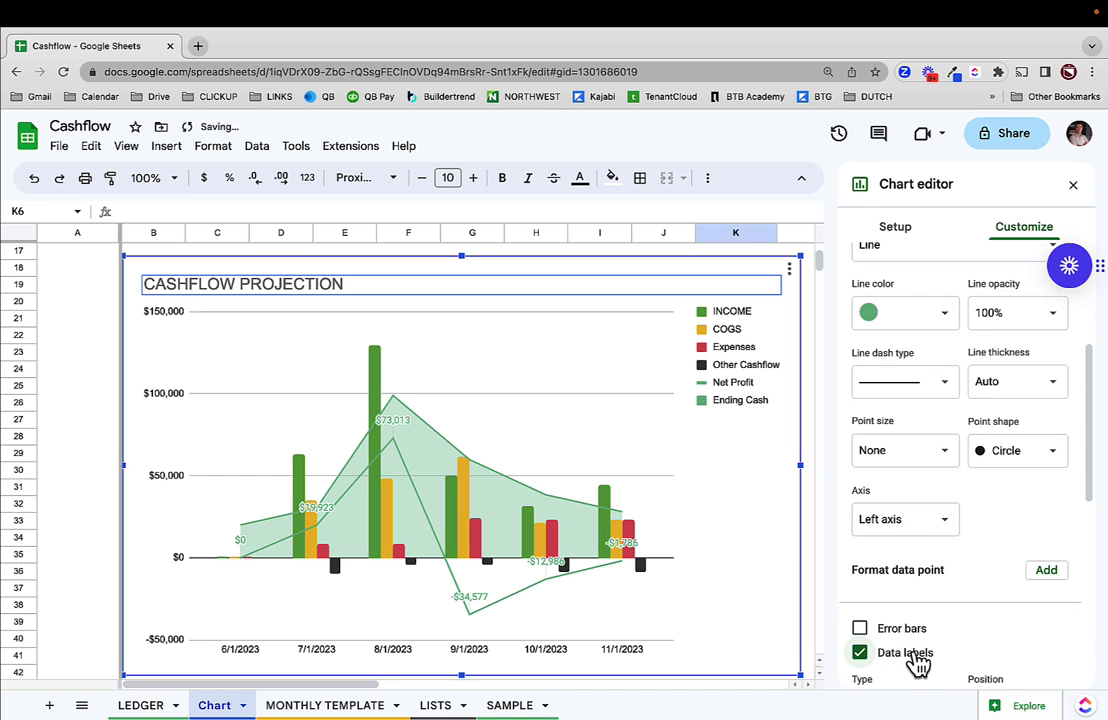
Turn on data labels for the Ending Cash series and close the chart editor
scroll(910, 475, "up", 3)
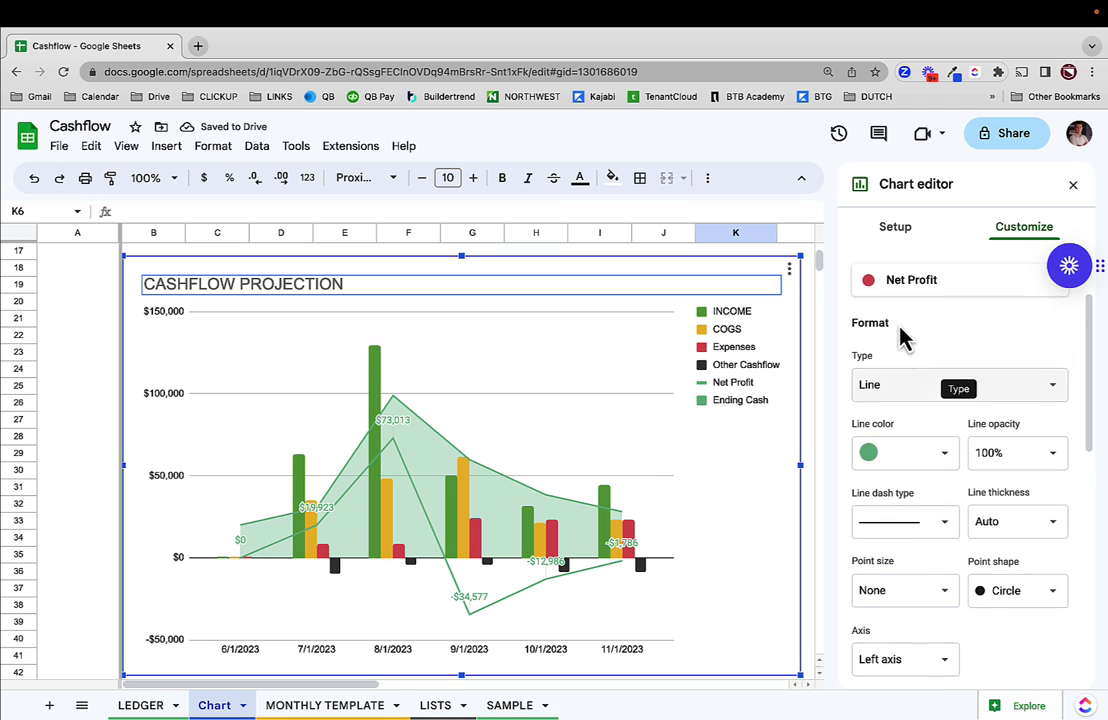
left_click(905, 282)
left_click(908, 356)
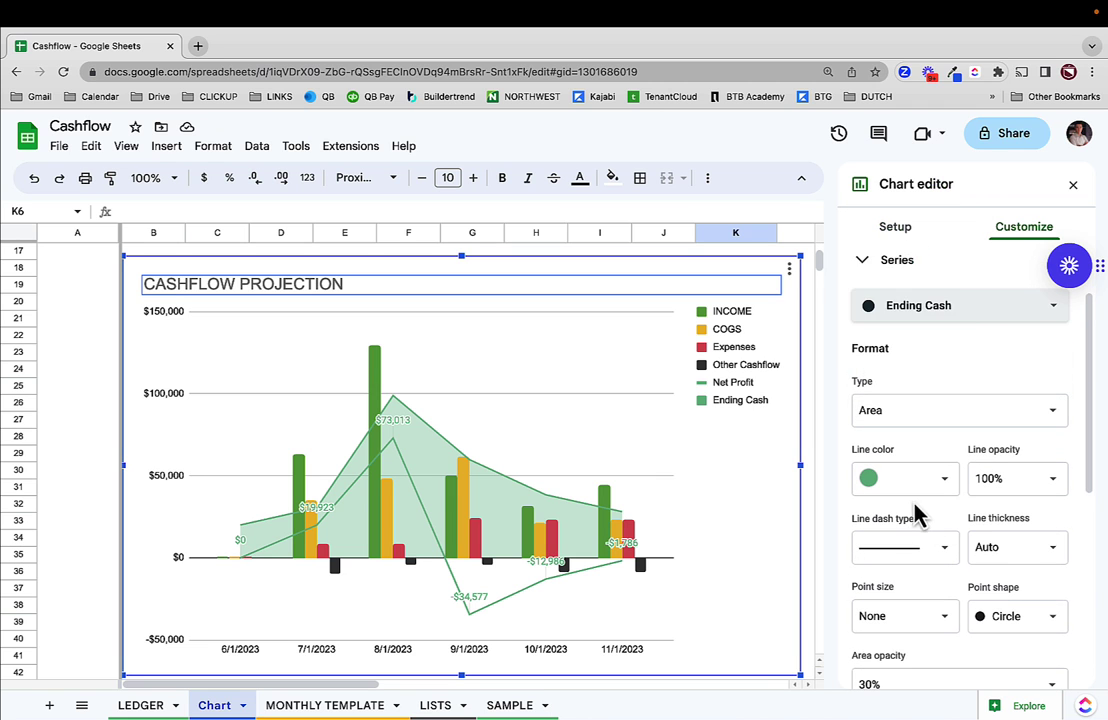
scroll(918, 513, "down", 3)
left_click(906, 628)
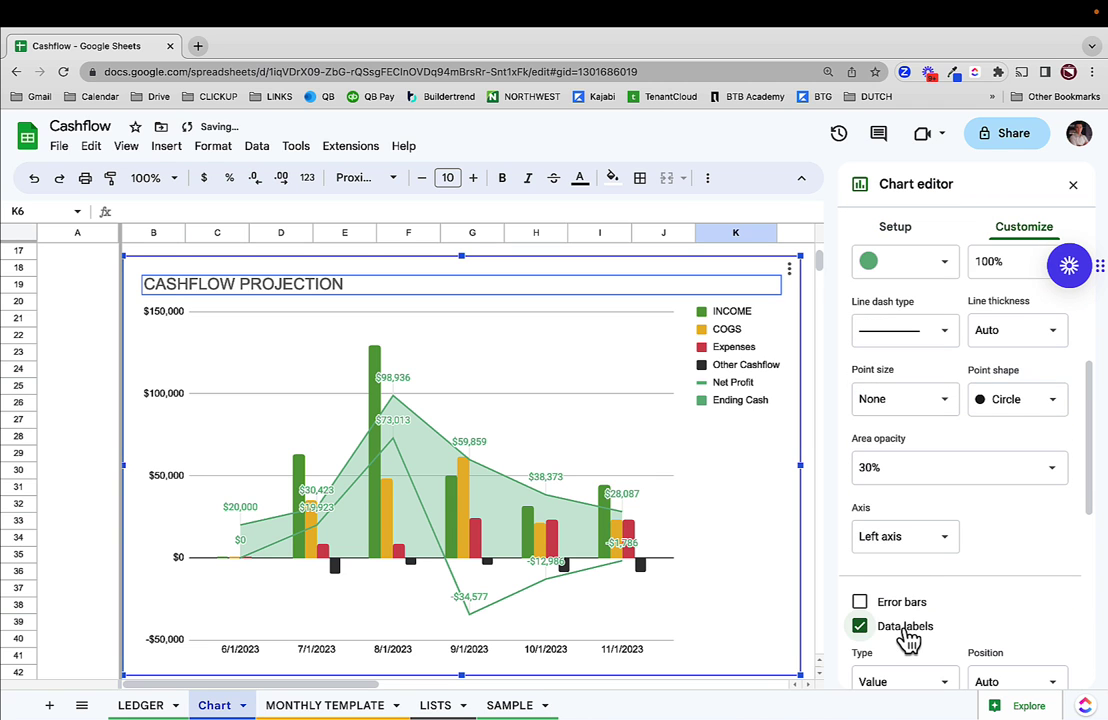
left_click(1073, 185)
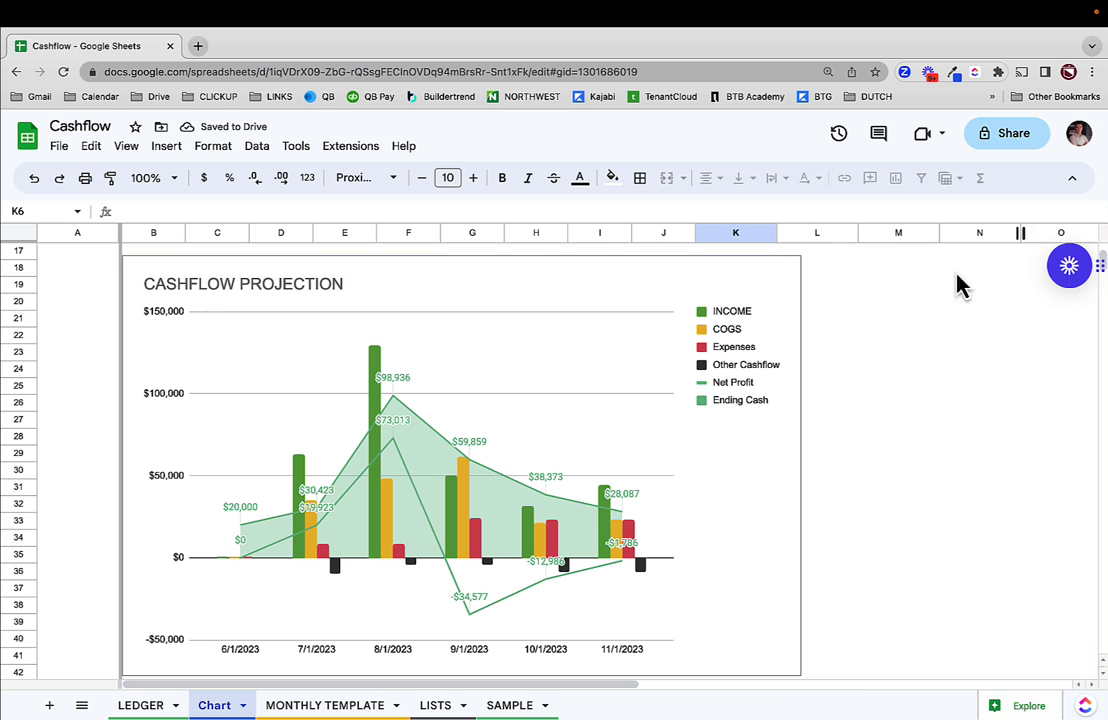
Move the CASHFLOW PROJECTION chart slightly up and to the right on the Chart sheet
scroll(559, 455, "up", 5)
scroll(502, 556, "down", 5)
left_click(474, 522)
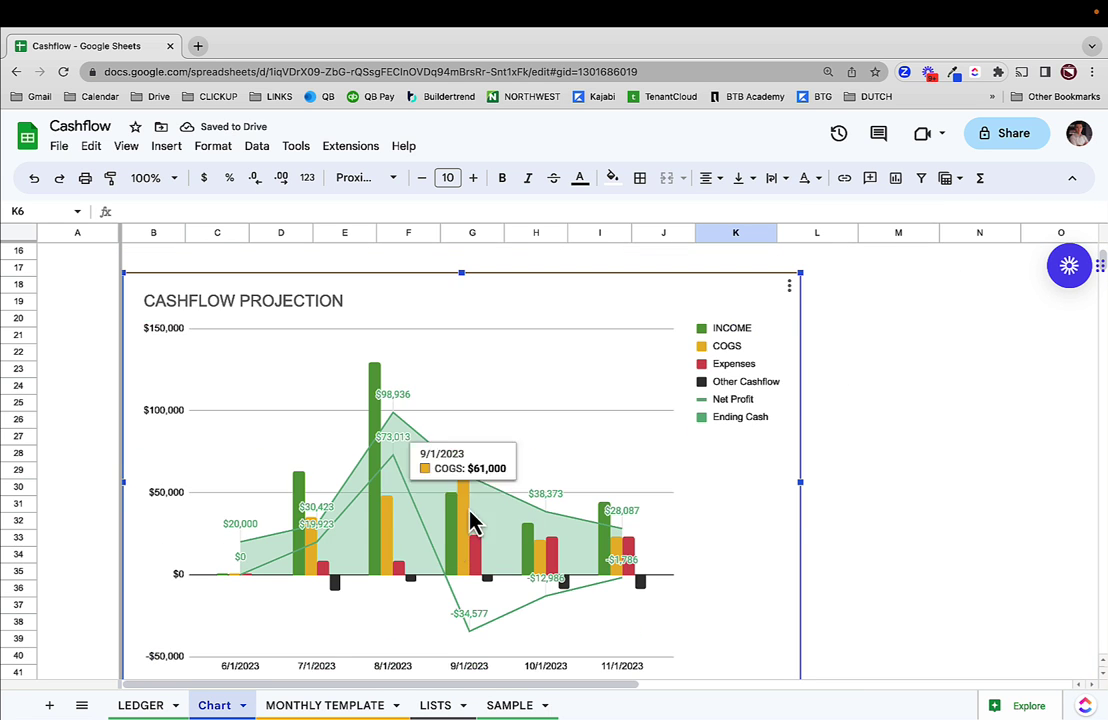
scroll(474, 522, "up", 5)
left_click_drag(453, 547, 481, 500)
scroll(481, 500, "down", 4)
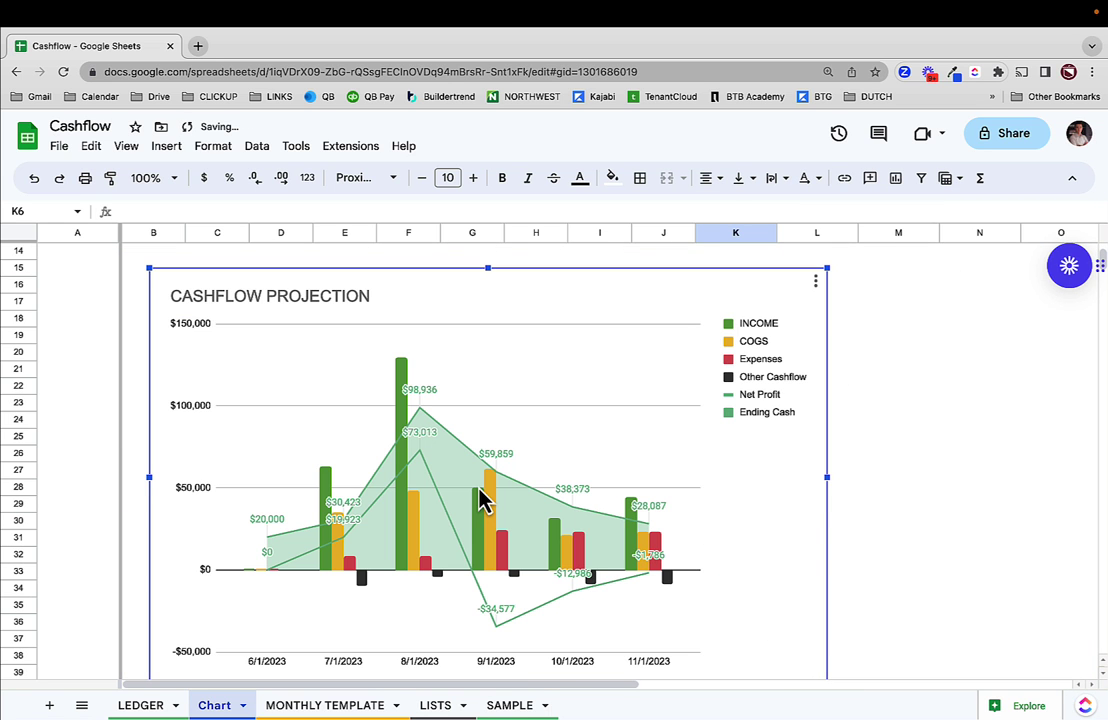
Filter the LEDGER sheet's Project column to show only 65 CENTRAL PARK entries
left_click(138, 706)
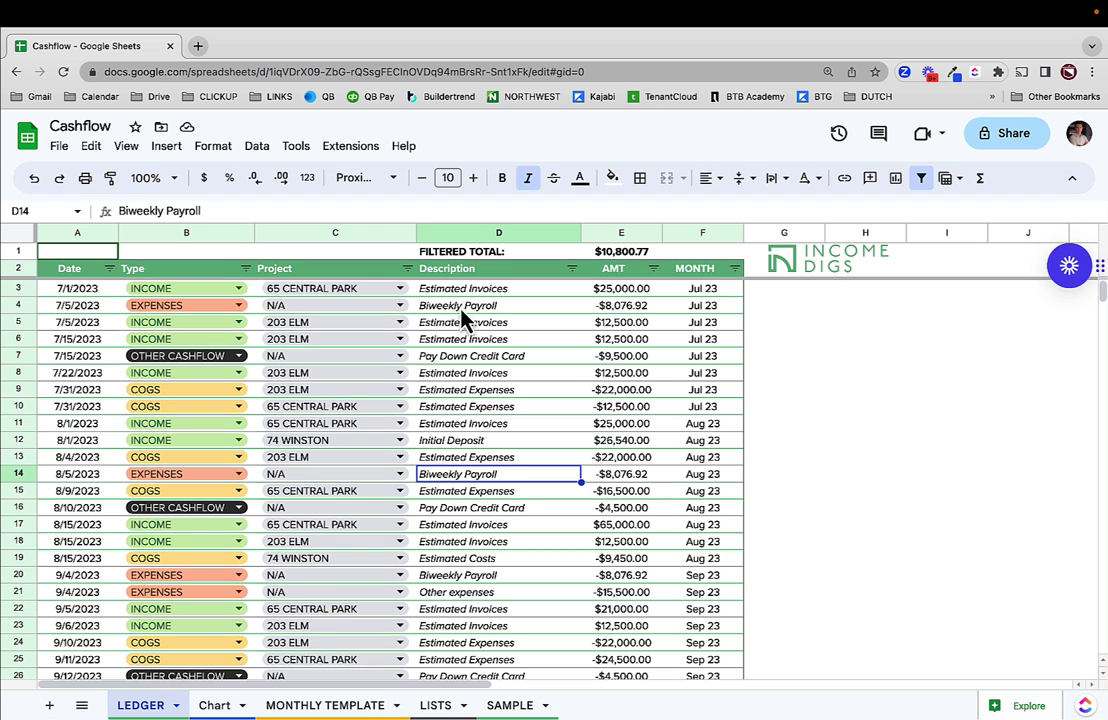
left_click(407, 268)
left_click(250, 468)
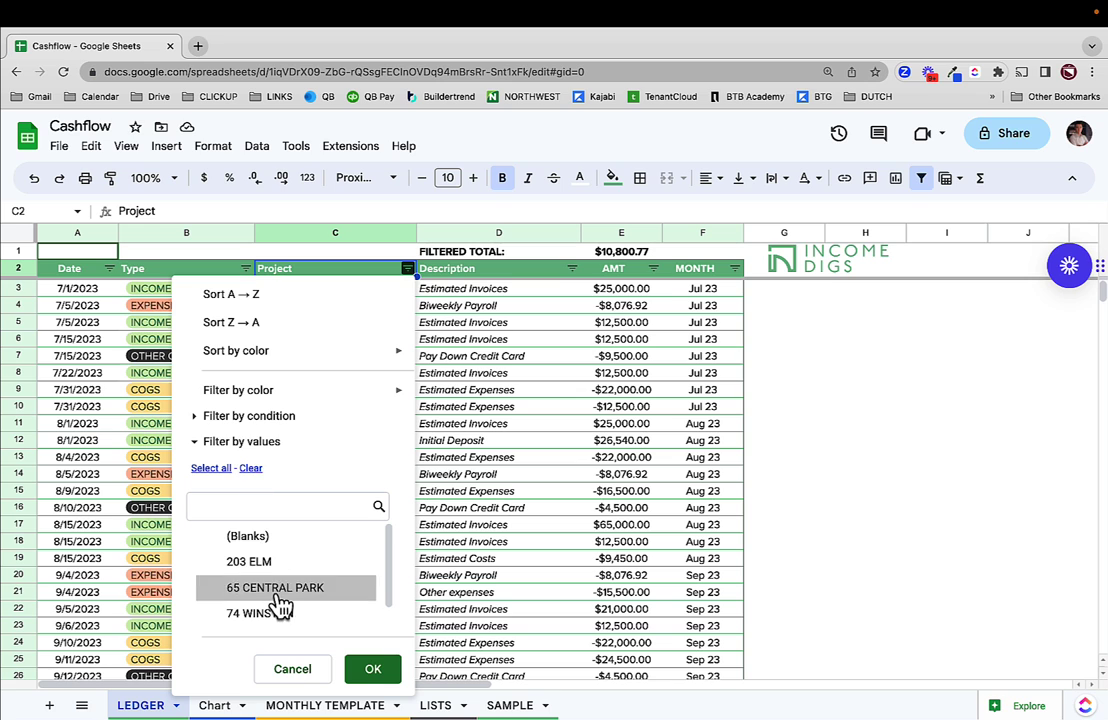
left_click(278, 592)
left_click(368, 668)
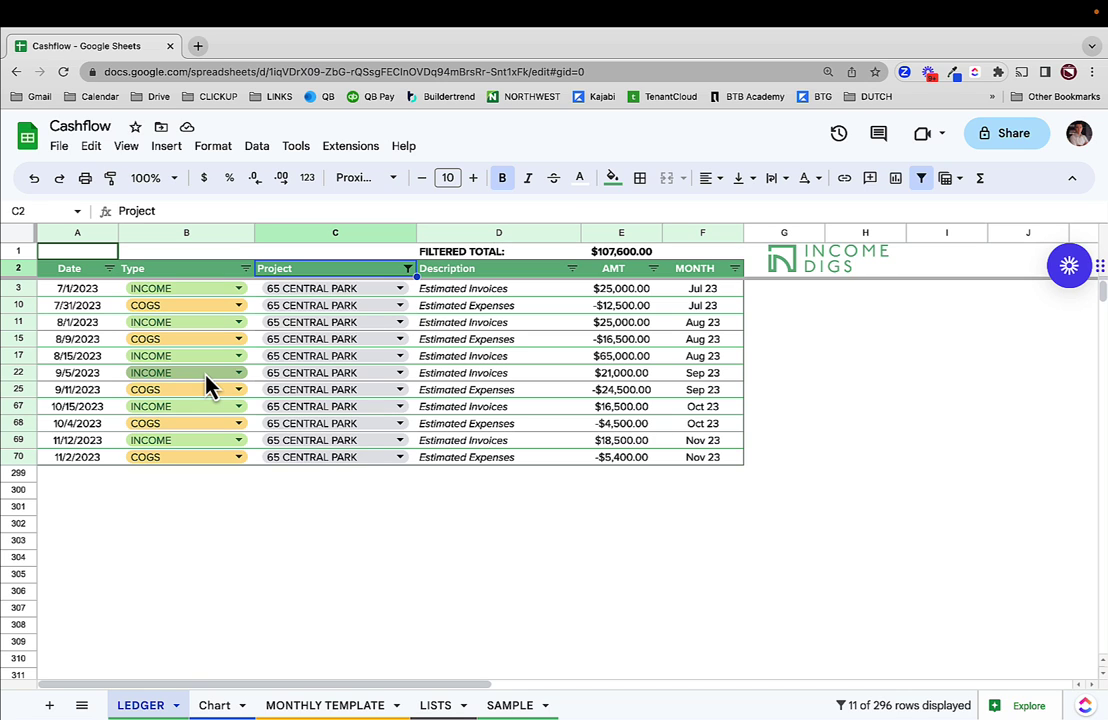
Reset the ledger's Project filter to include all values
left_click(408, 270)
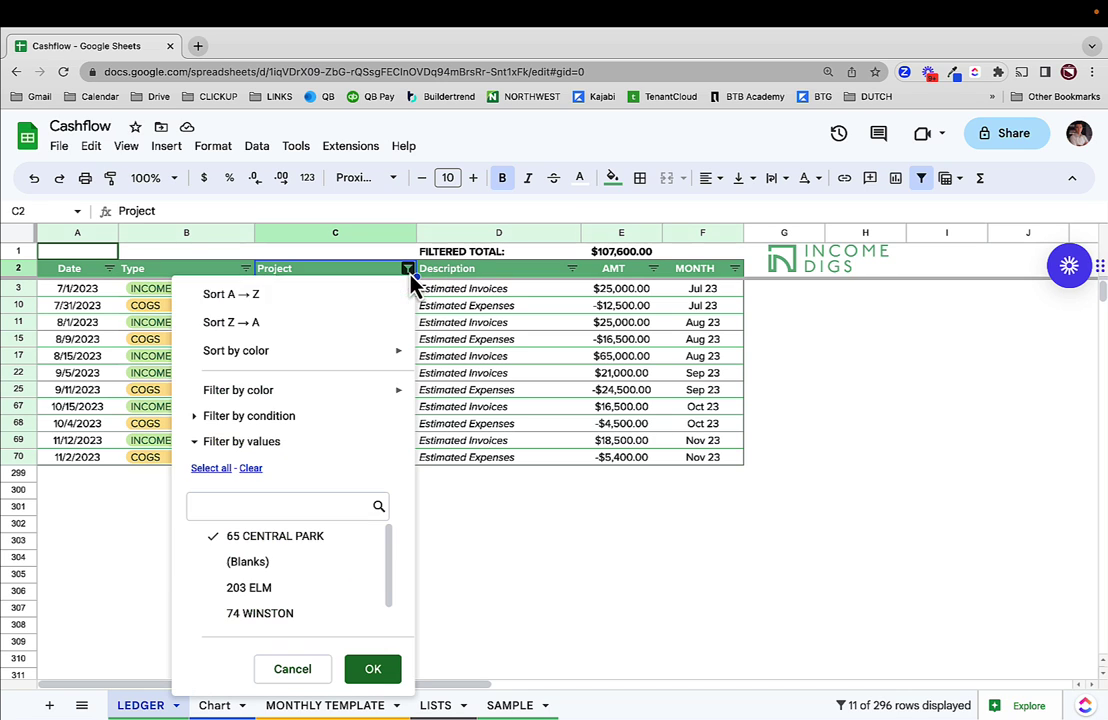
left_click(213, 472)
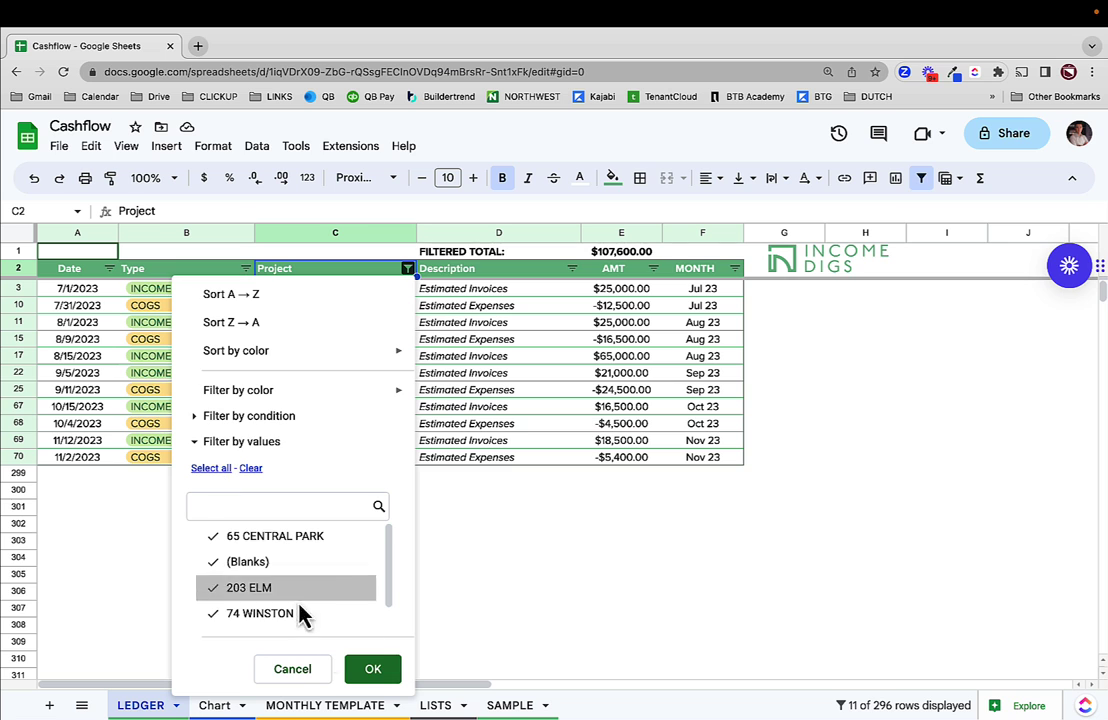
left_click(370, 671)
left_click(495, 426)
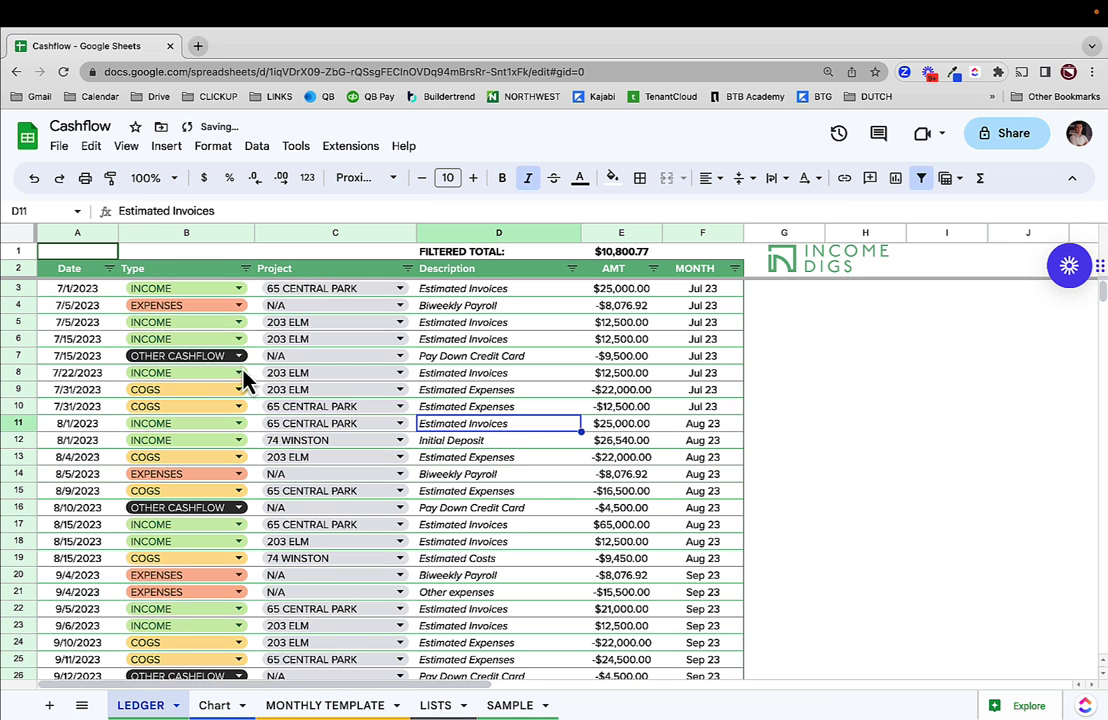
Filter the ledger's Type column to EXPENSES and OTHER CASHFLOW only and review the remaining entries
left_click(245, 268)
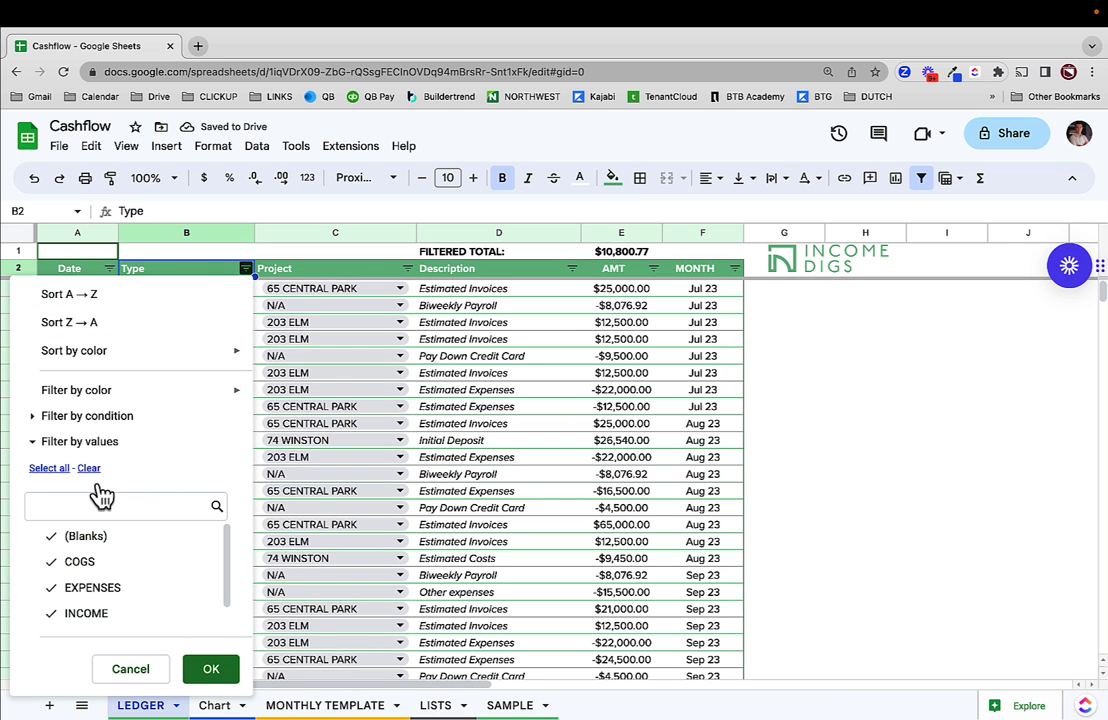
left_click(88, 467)
left_click(95, 590)
scroll(97, 597, "down", 1)
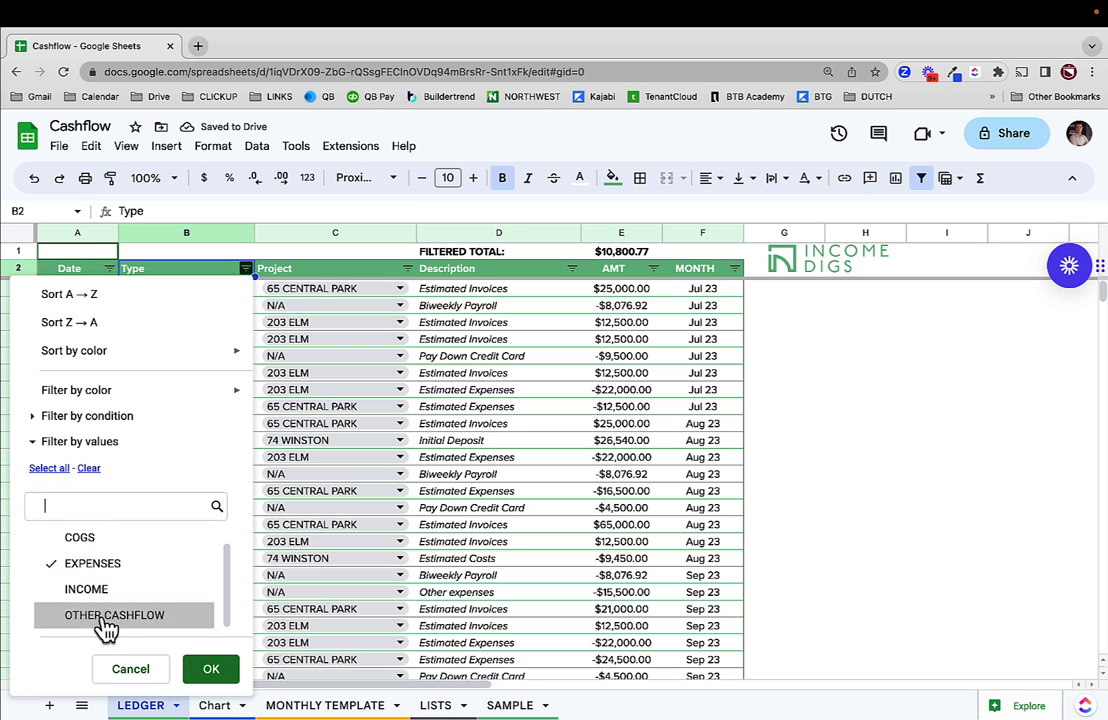
left_click(100, 613)
left_click(211, 670)
scroll(438, 460, "down", 5)
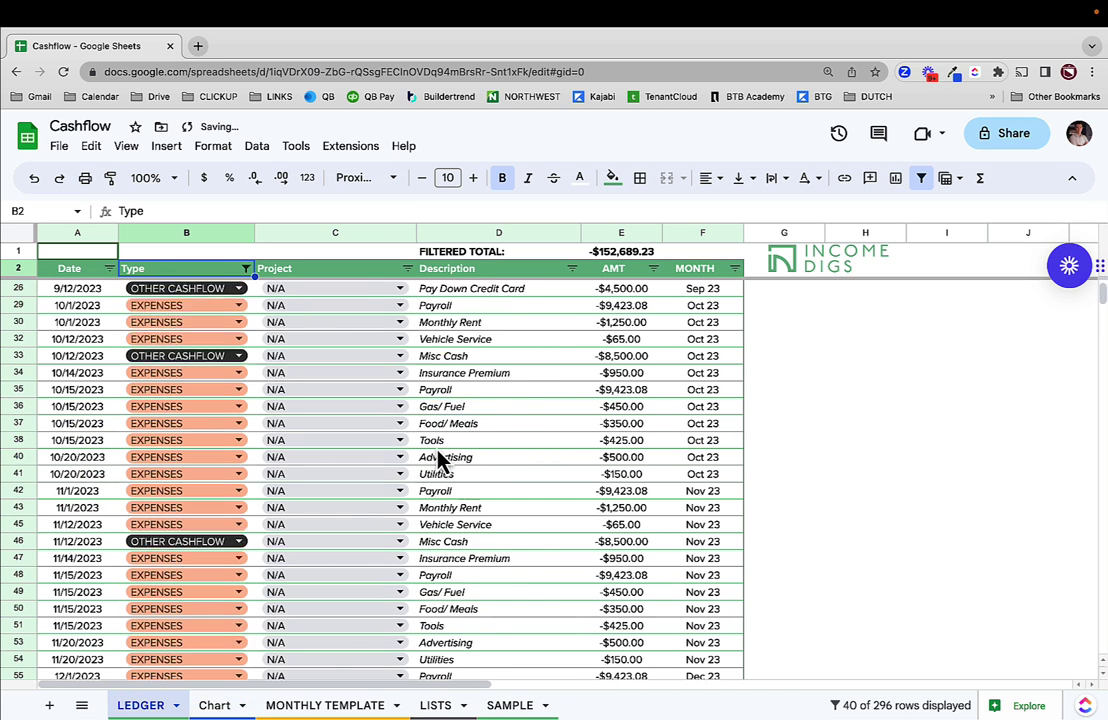
scroll(438, 460, "up", 6)
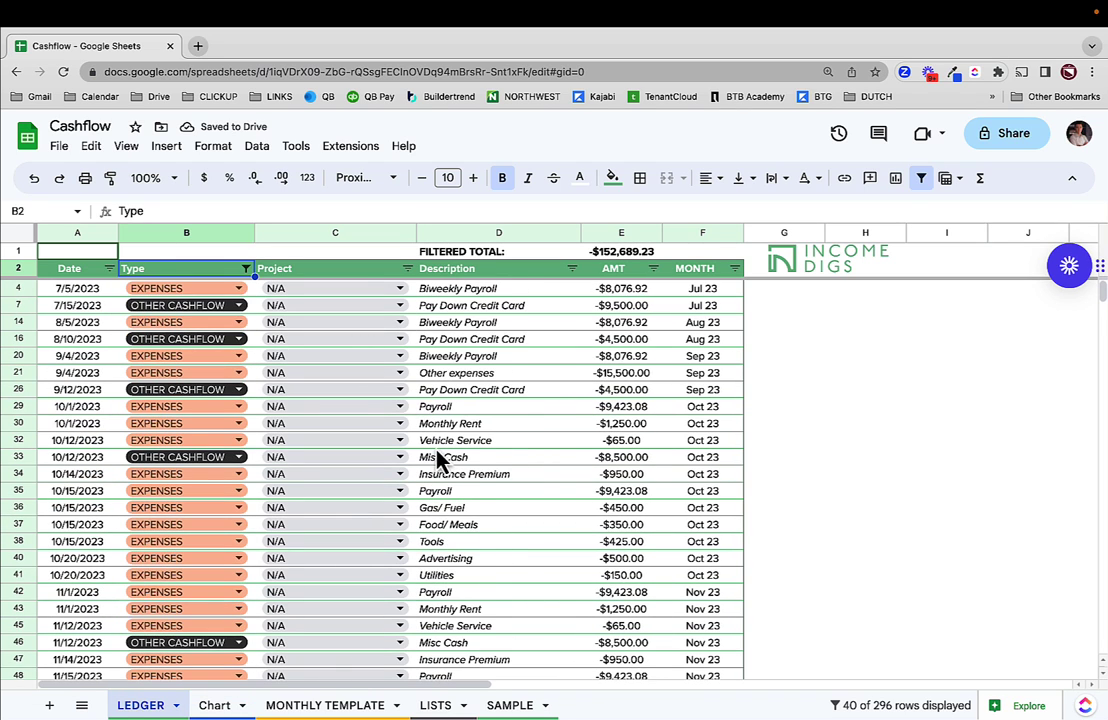
scroll(487, 467, "down", 9)
scroll(413, 465, "up", 2)
scroll(413, 467, "up", 5)
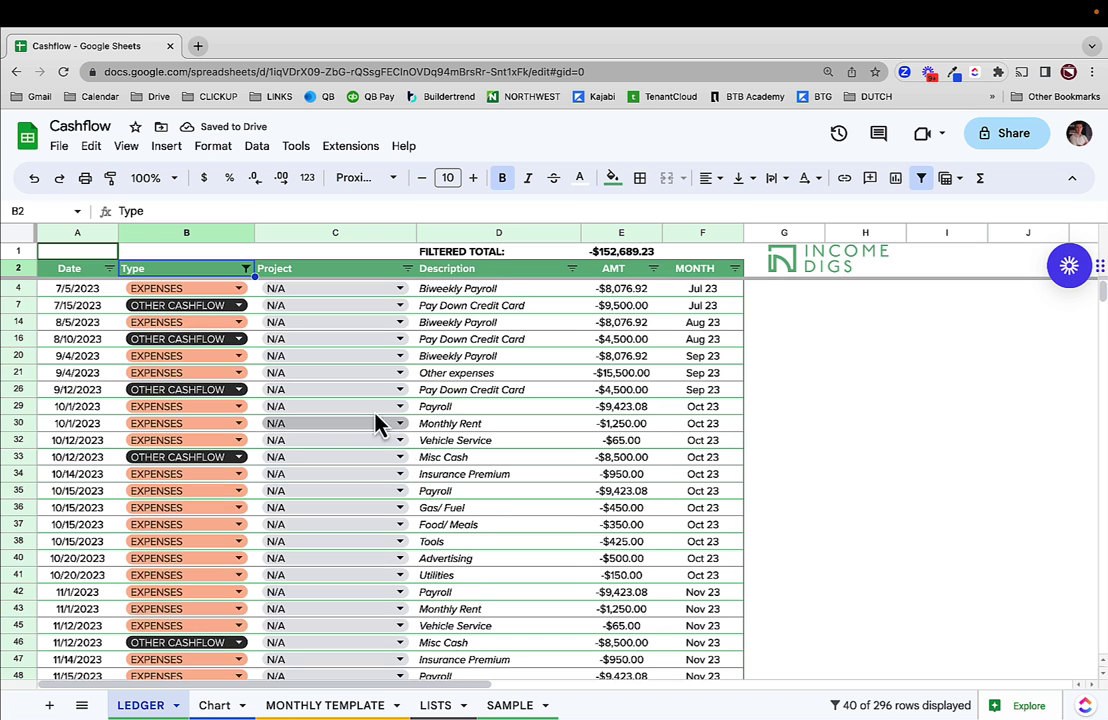
Open the filter options of the ledger's Type column
left_click(245, 268)
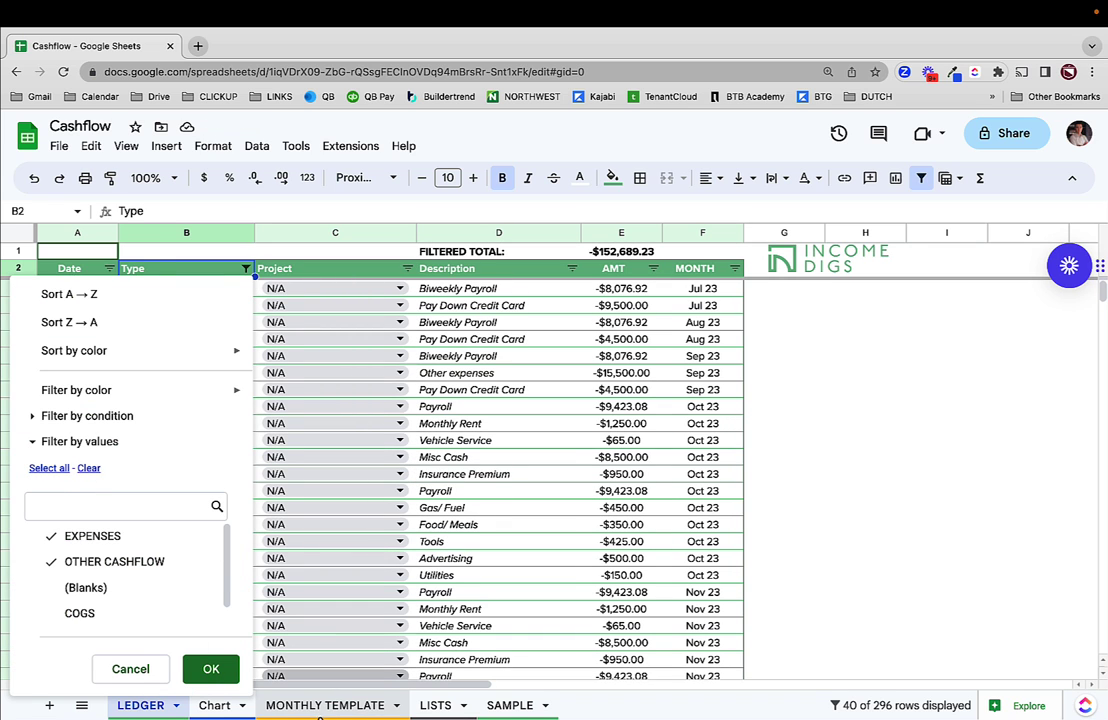
Filter the ledger to show only EXPENSES entries for Oct 23, Nov 23 and Dec 23
left_click(113, 570)
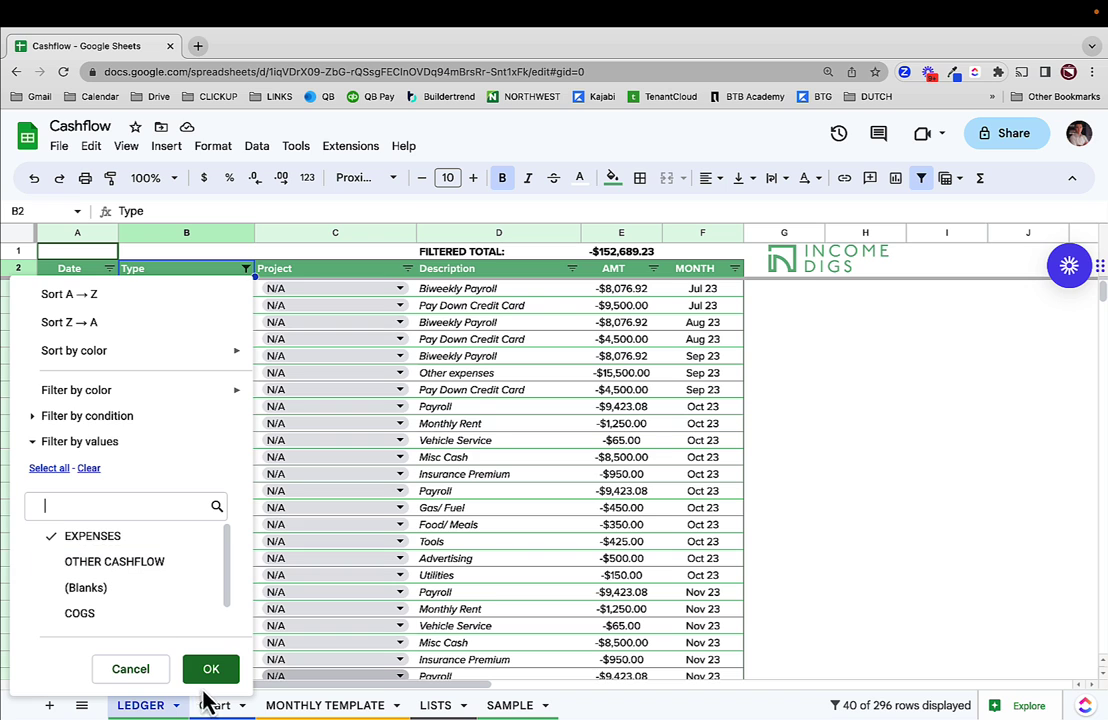
left_click(211, 670)
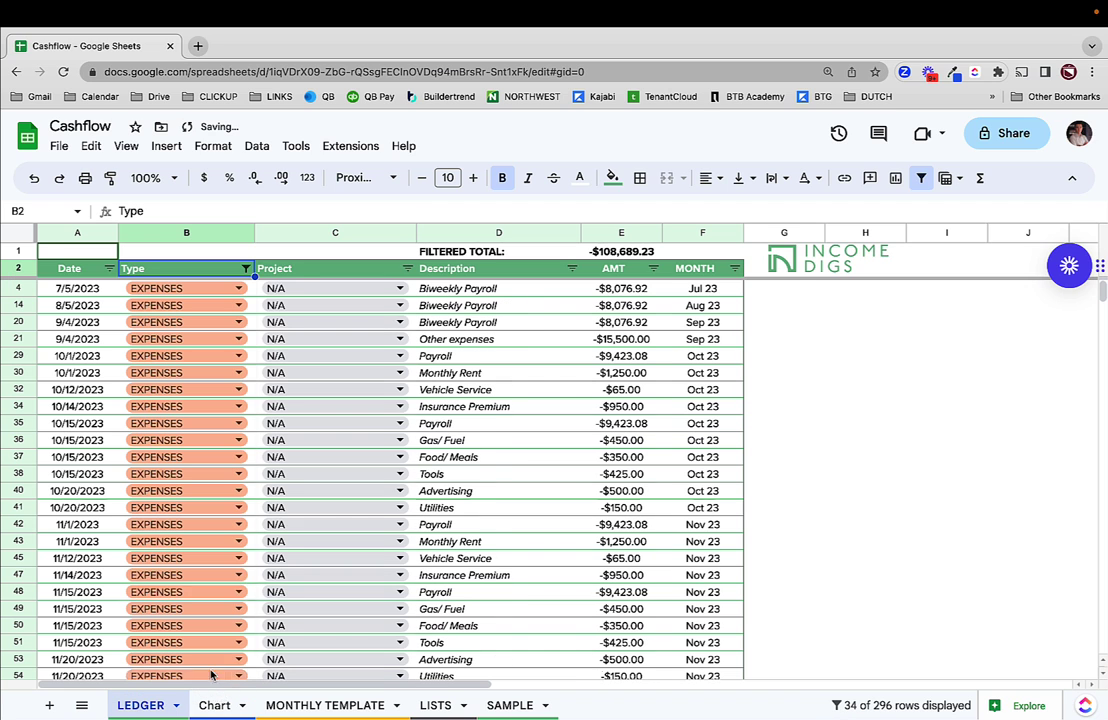
left_click(735, 270)
left_click(577, 468)
scroll(590, 620, "down", 2)
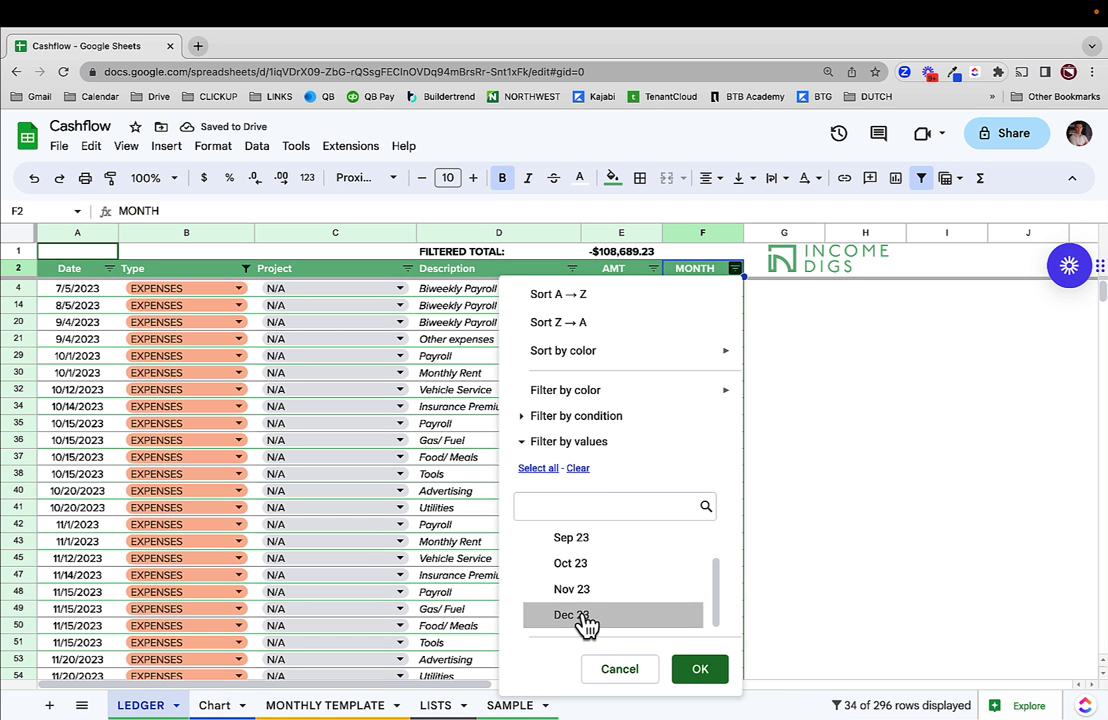
left_click(585, 615)
left_click(578, 590)
left_click(572, 563)
left_click(676, 677)
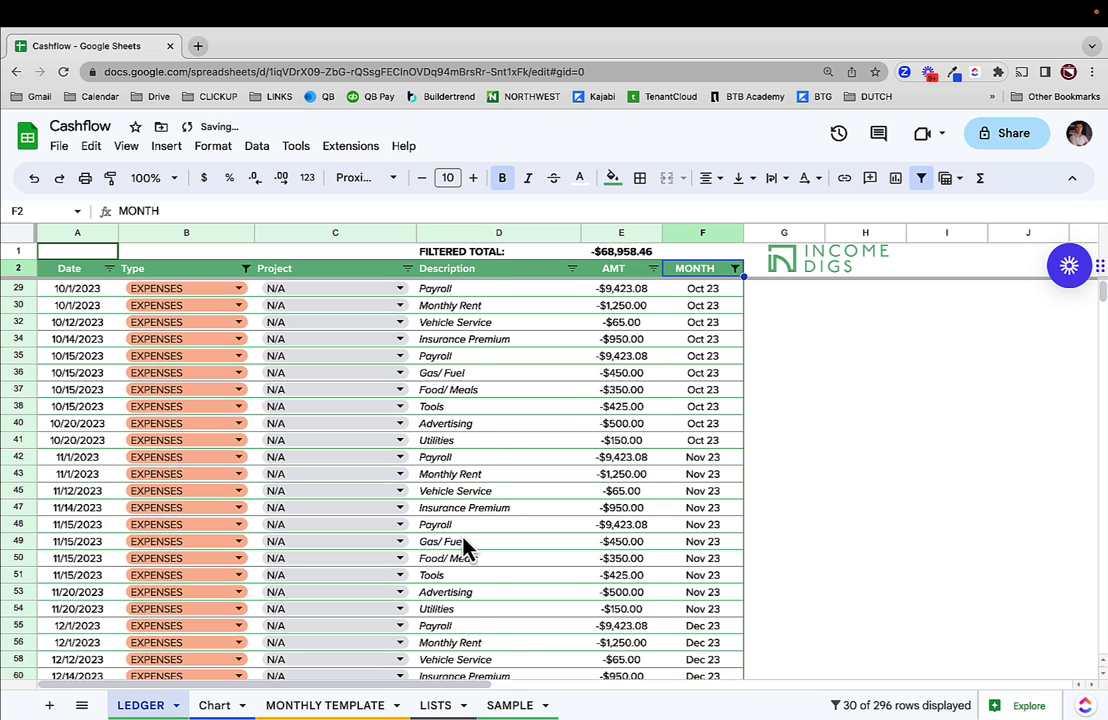
Clear the date, type, project, description and amount of all the filtered October to December expense rows
scroll(463, 548, "down", 5)
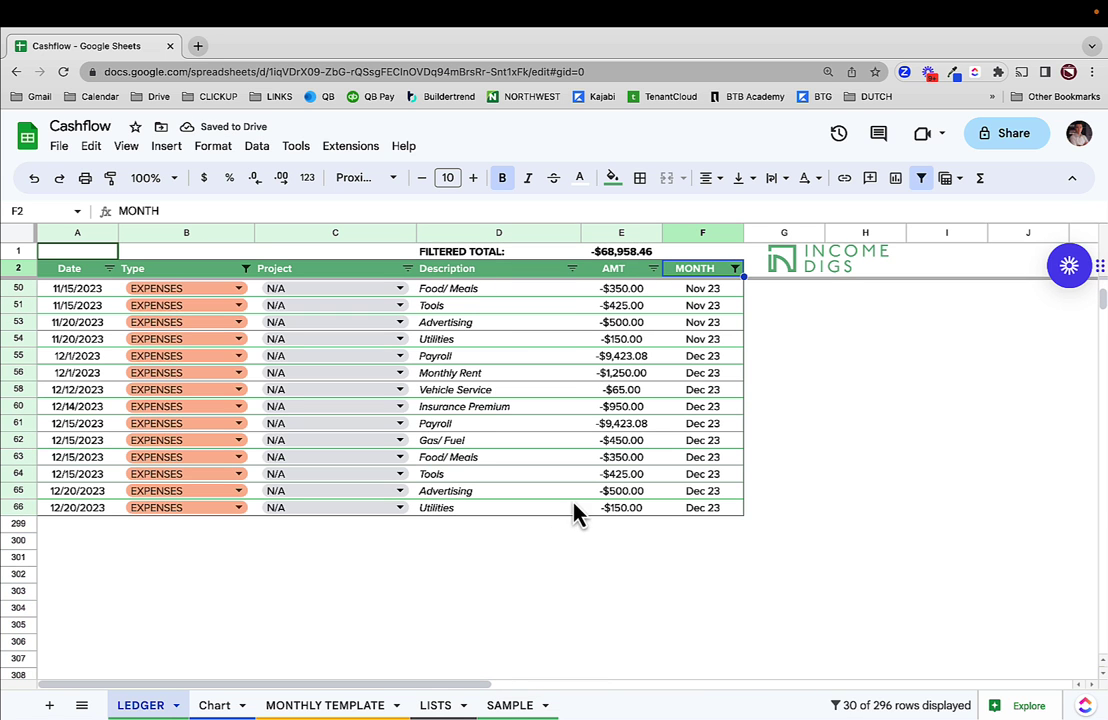
left_click(585, 508)
scroll(400, 520, "up", 5)
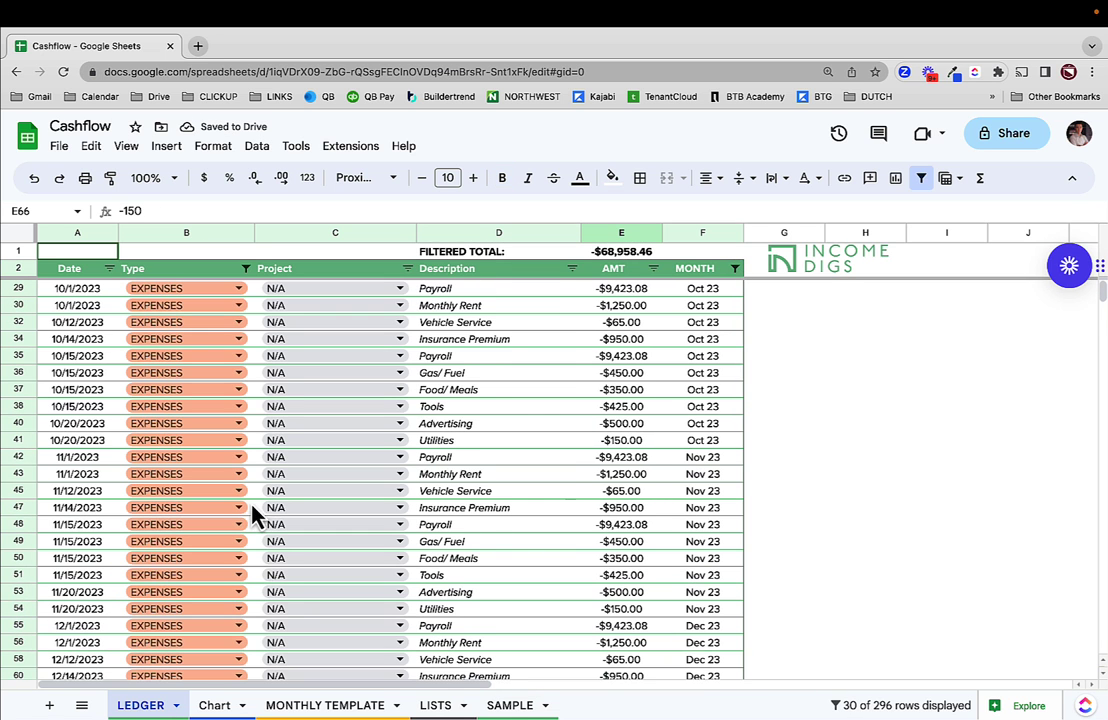
left_click(85, 292, "shift")
key("Delete")
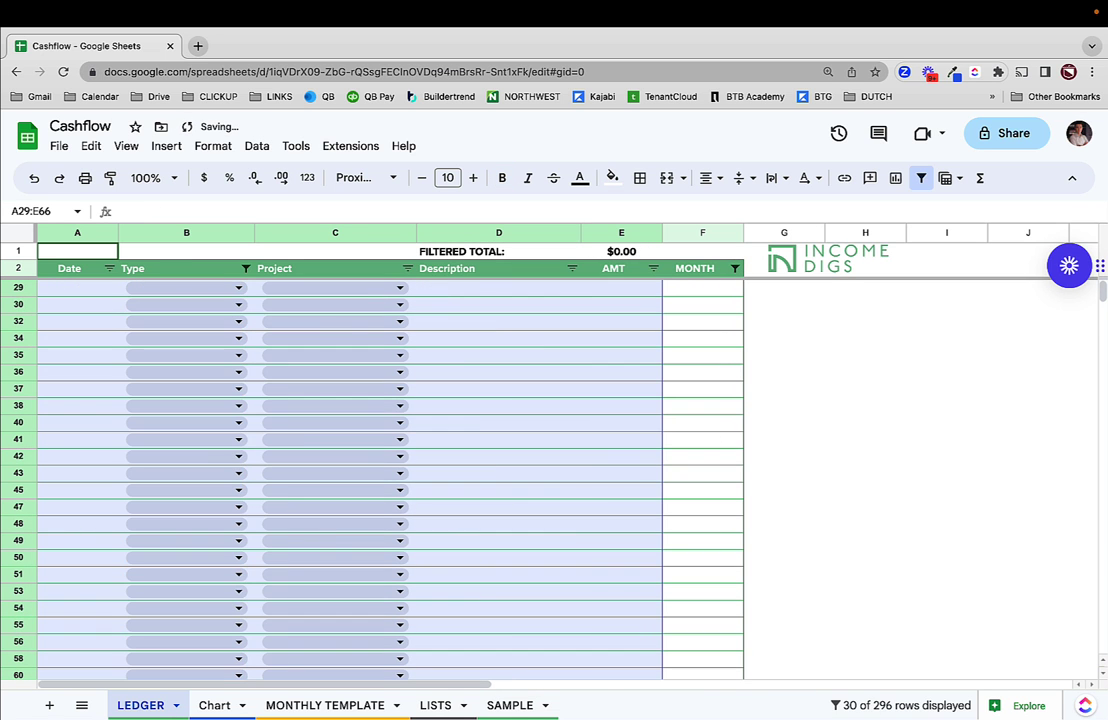
Remove the MONTH and Type filters so that all values are selected in the ledger
left_click(735, 270)
left_click(539, 469)
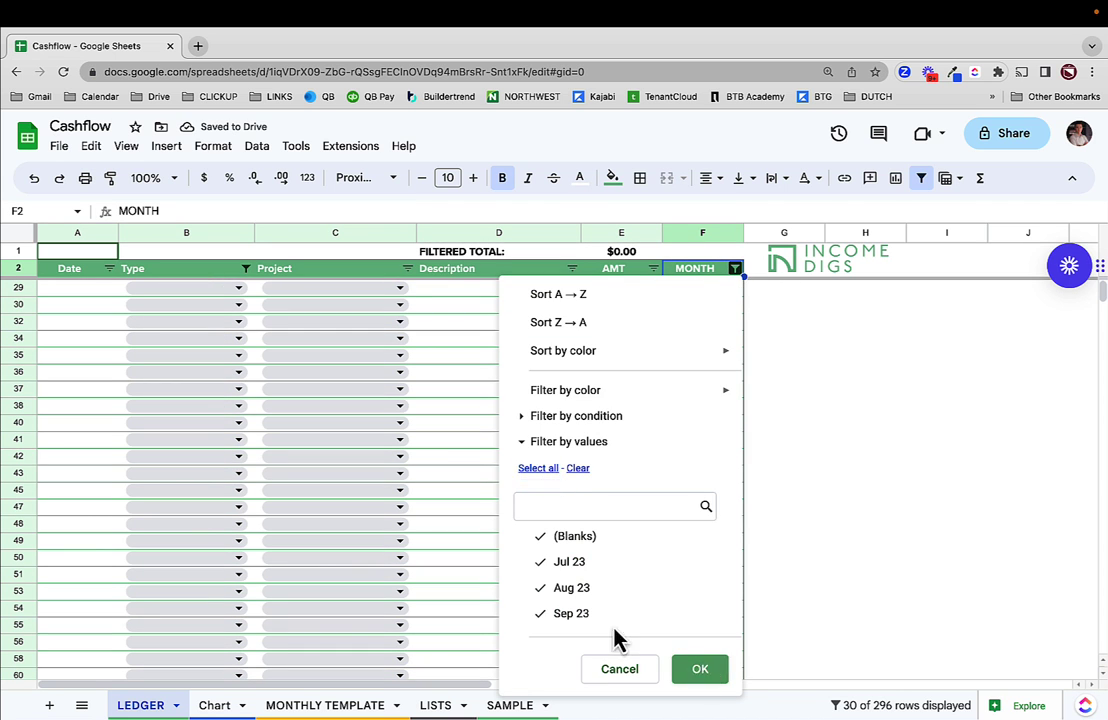
left_click(700, 669)
left_click(245, 268)
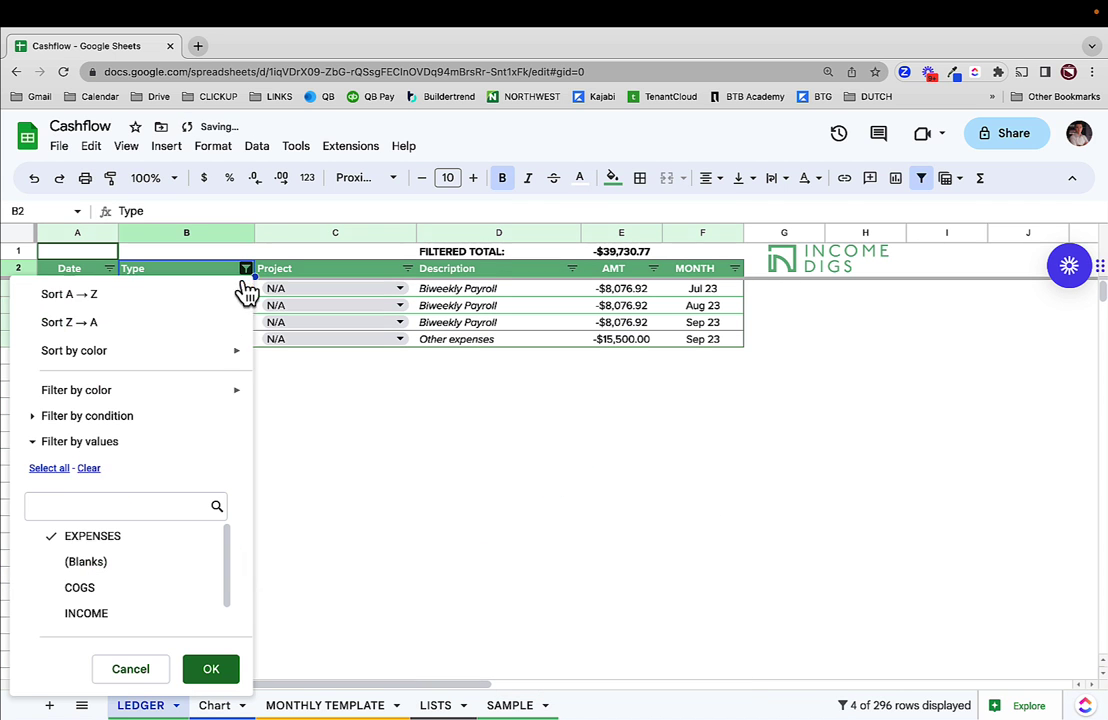
left_click(47, 468)
left_click(210, 668)
scroll(220, 500, "down", 15)
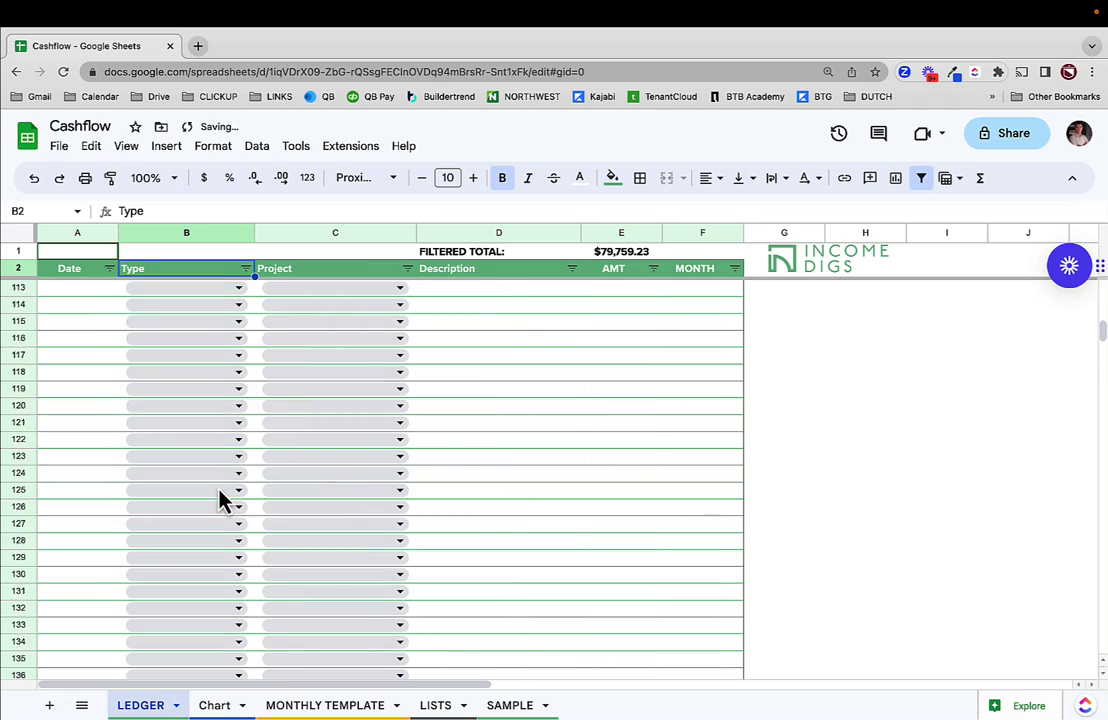
scroll(220, 497, "up", 8)
scroll(220, 500, "up", 10)
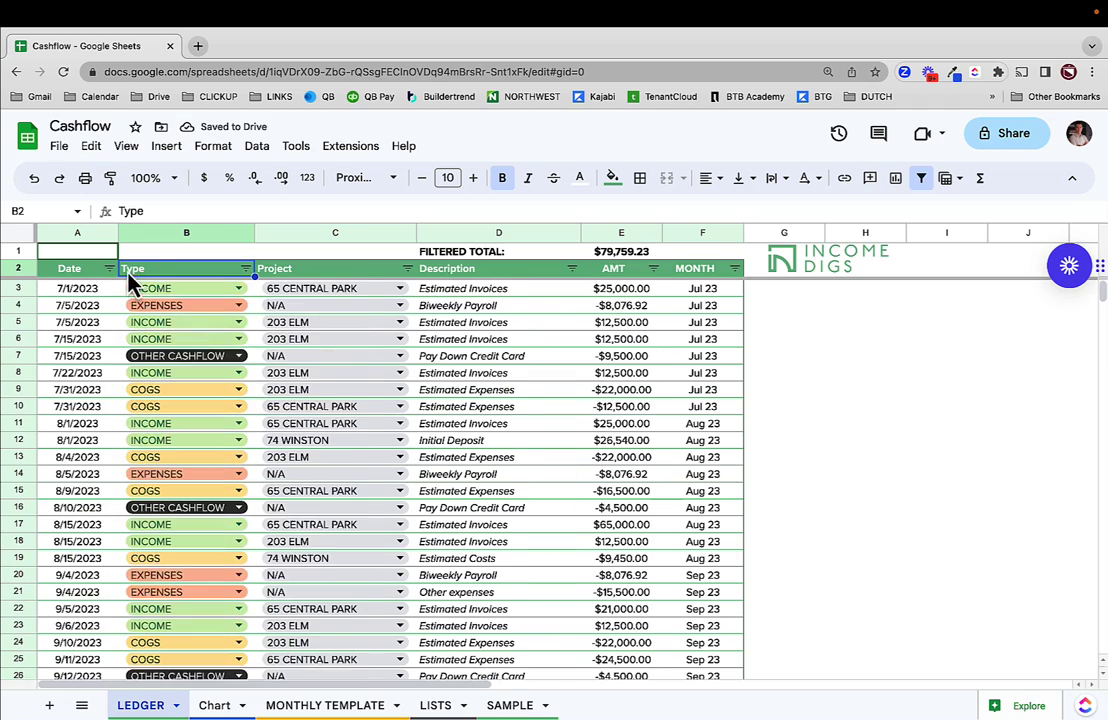
Sort the ledger by Date in A to Z order
left_click(109, 268)
left_click(133, 296)
scroll(334, 450, "down", 15)
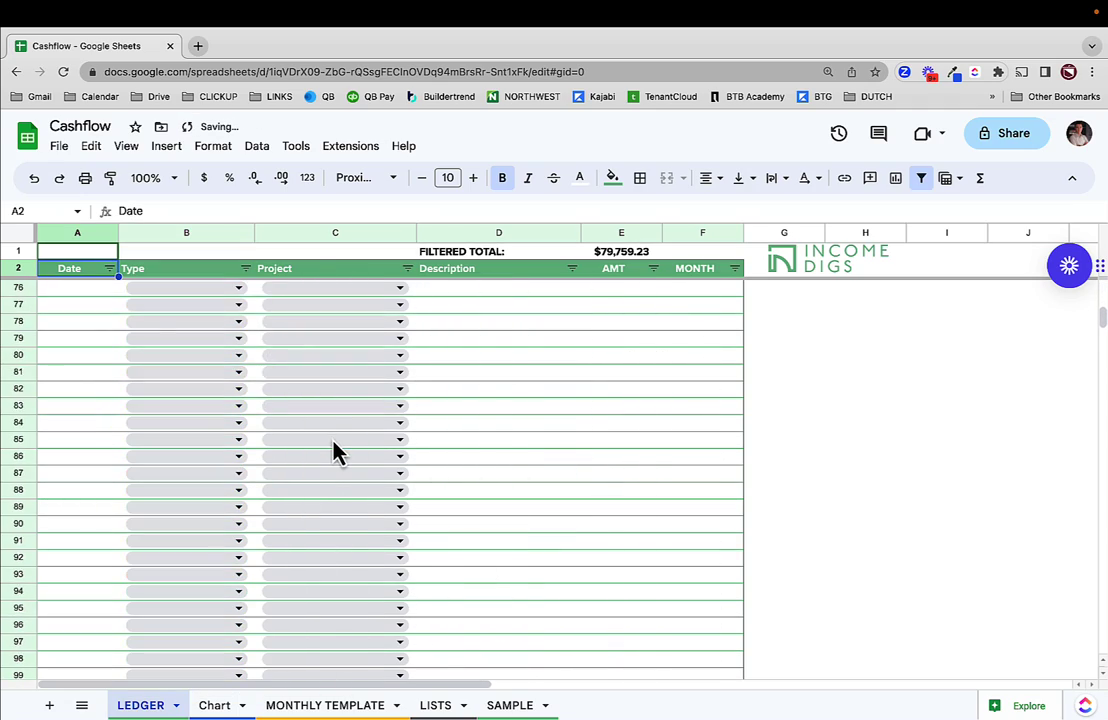
scroll(334, 450, "up", 12)
scroll(337, 453, "up", 5)
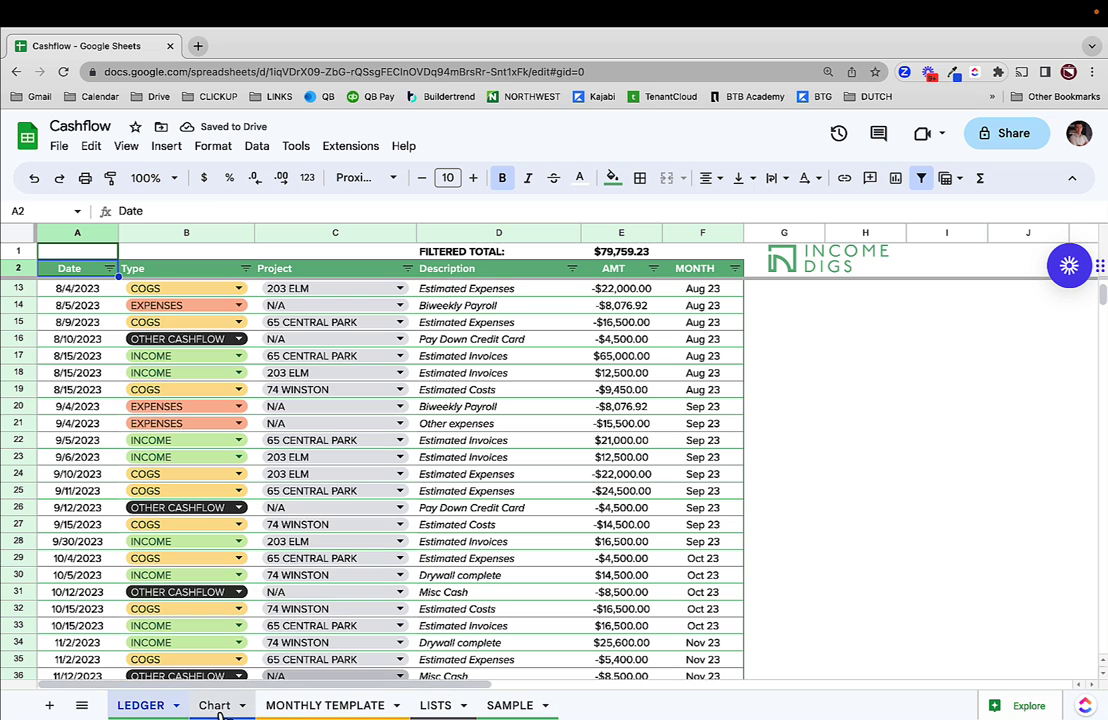
Review the cashflow projection chart, and examine the date formulas, month cell and recurring entries of the MONTHLY TEMPLATE sheet
left_click(214, 705)
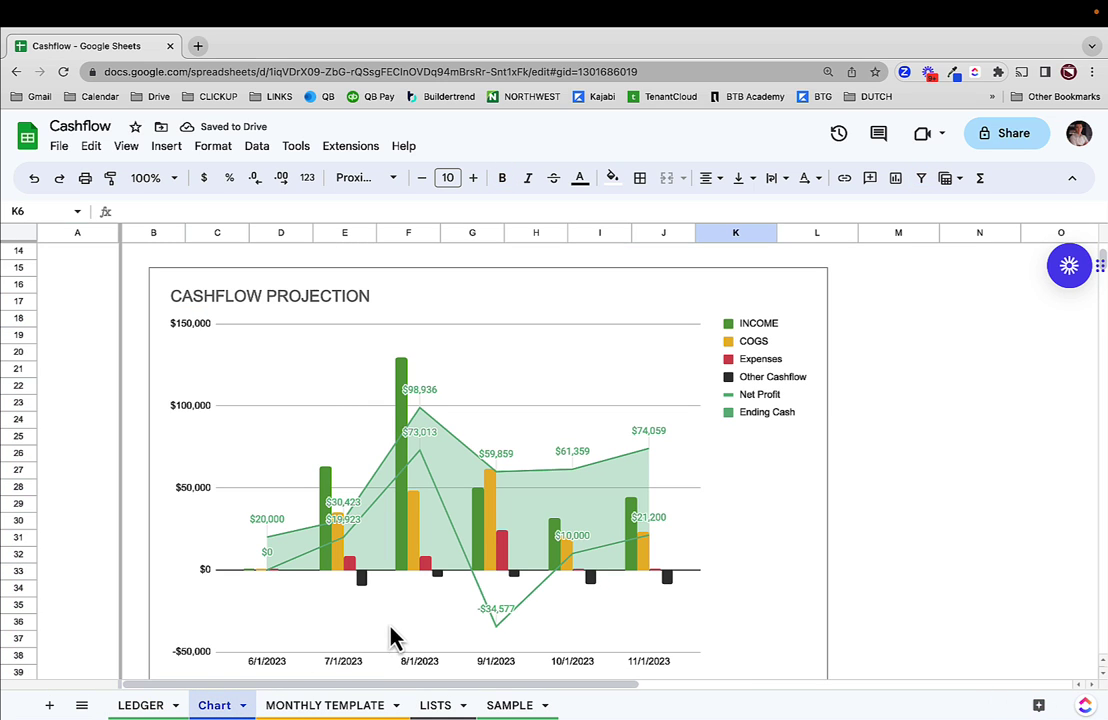
left_click(287, 706)
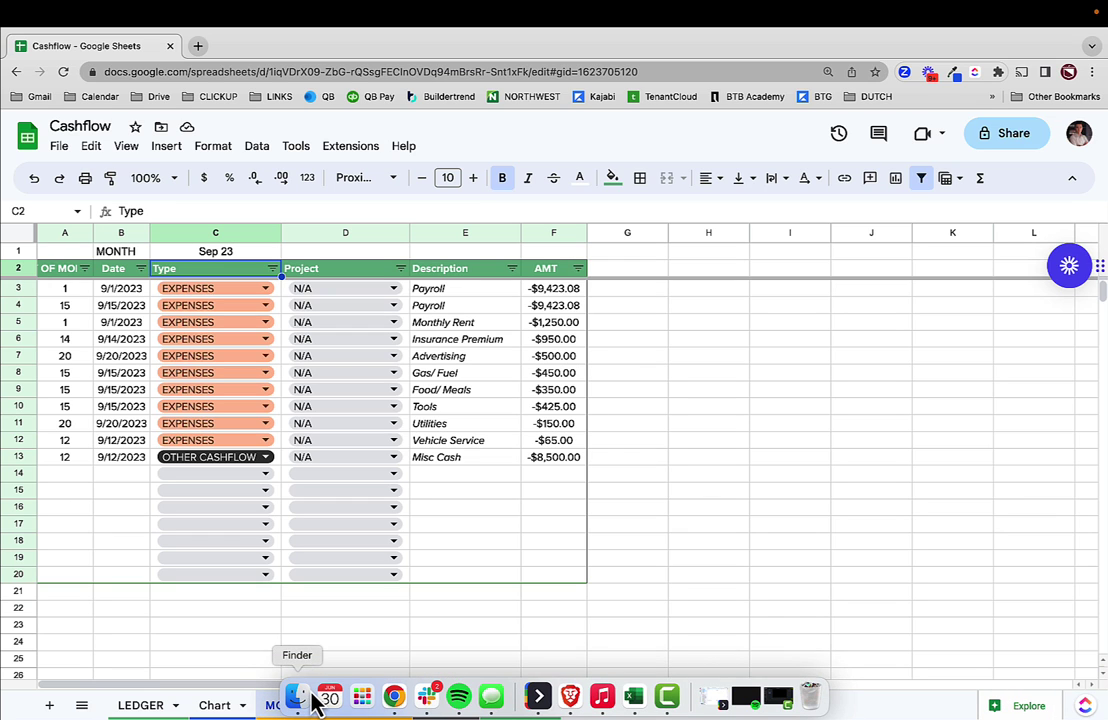
left_click(127, 292)
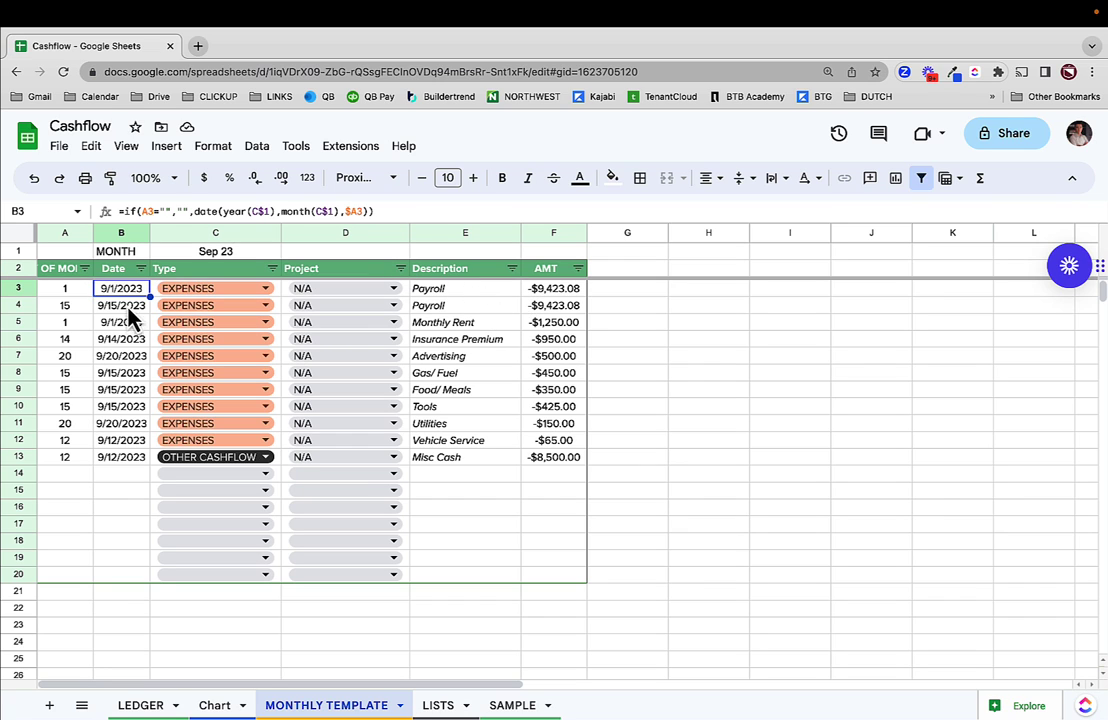
left_click_drag(125, 293, 124, 466)
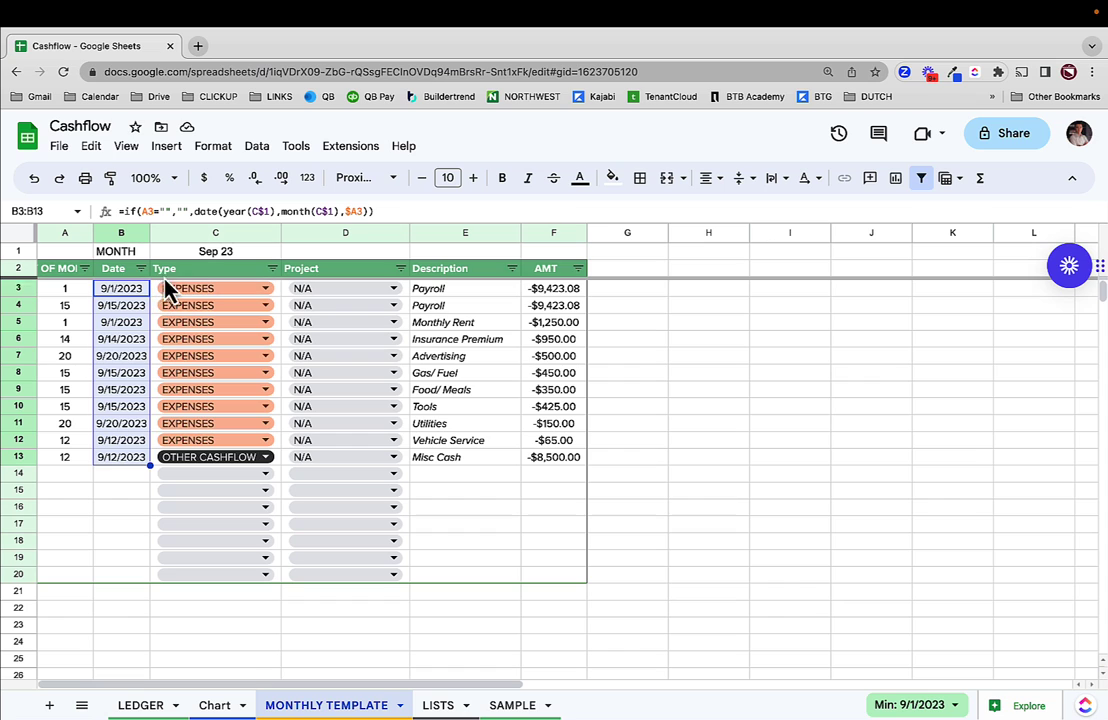
left_click(196, 256)
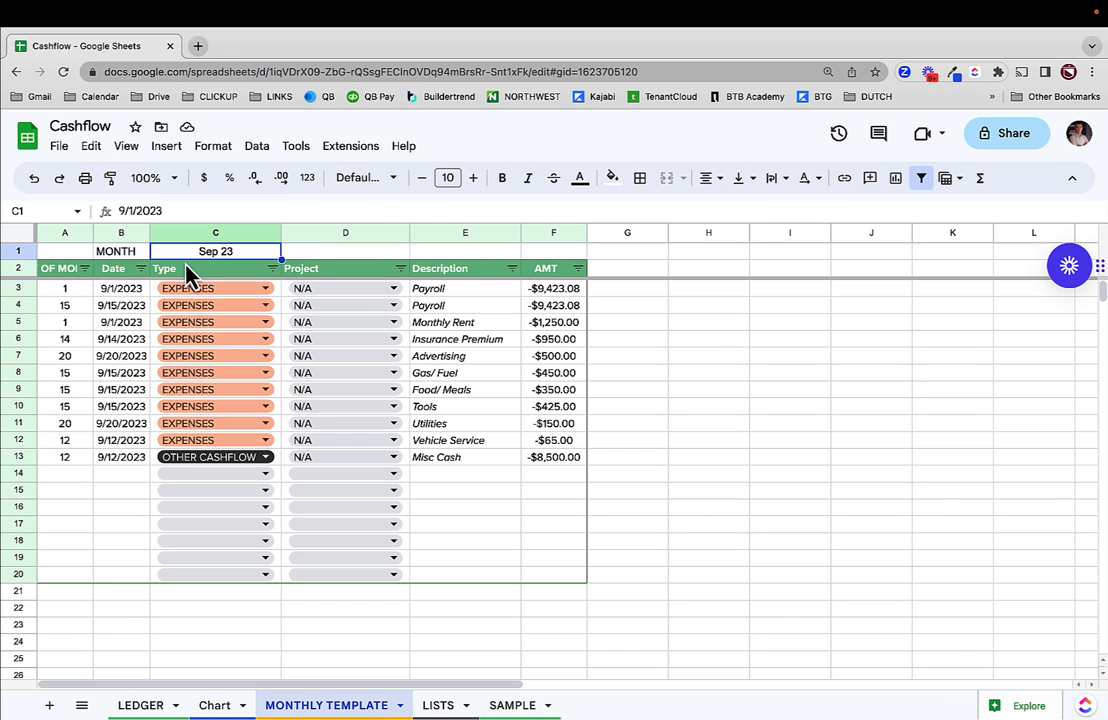
left_click_drag(116, 292, 553, 475)
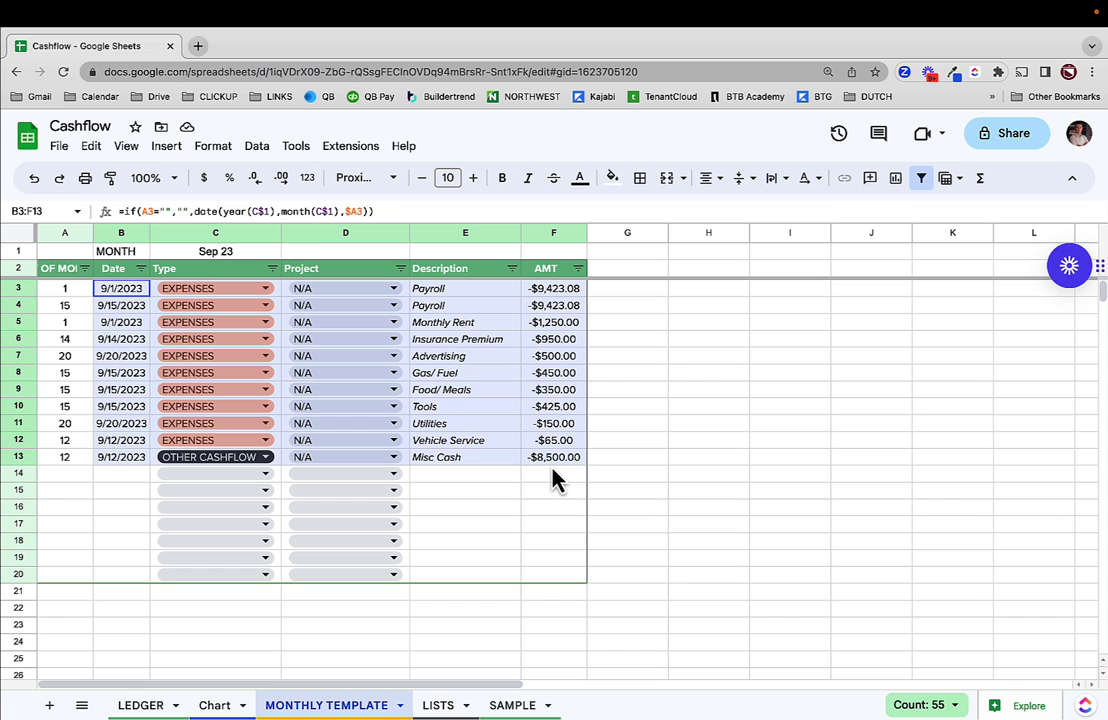
Set the template's month in cell C1 to 10/1 and check the dates in column B
left_click(215, 256)
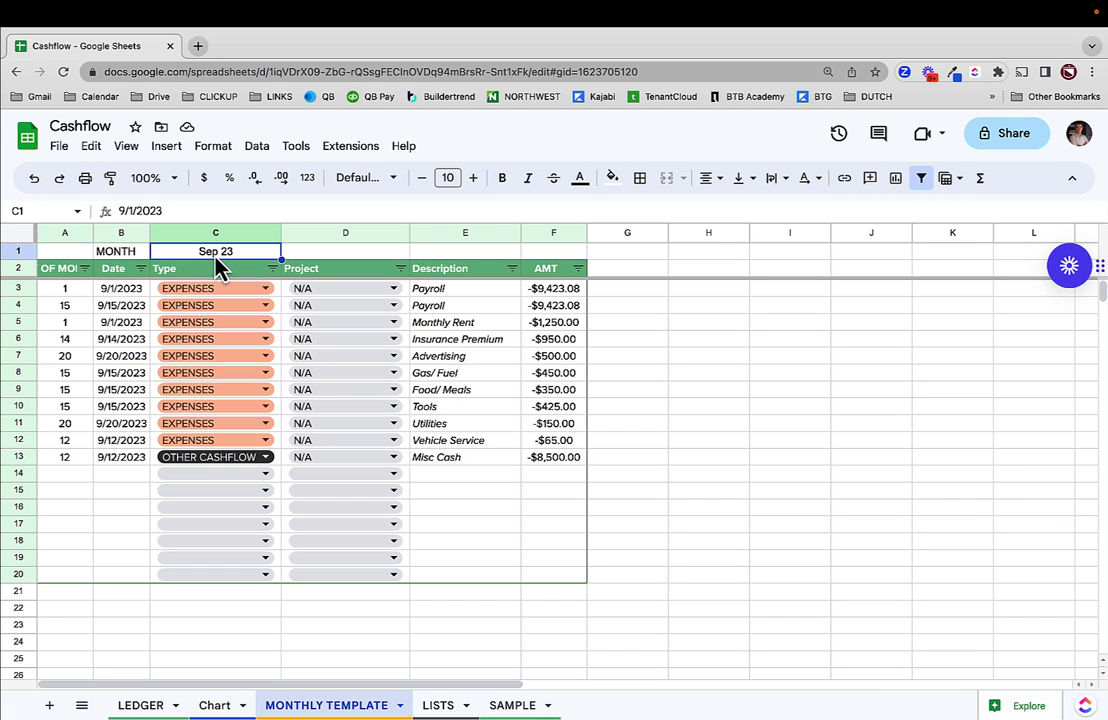
type("10/1")
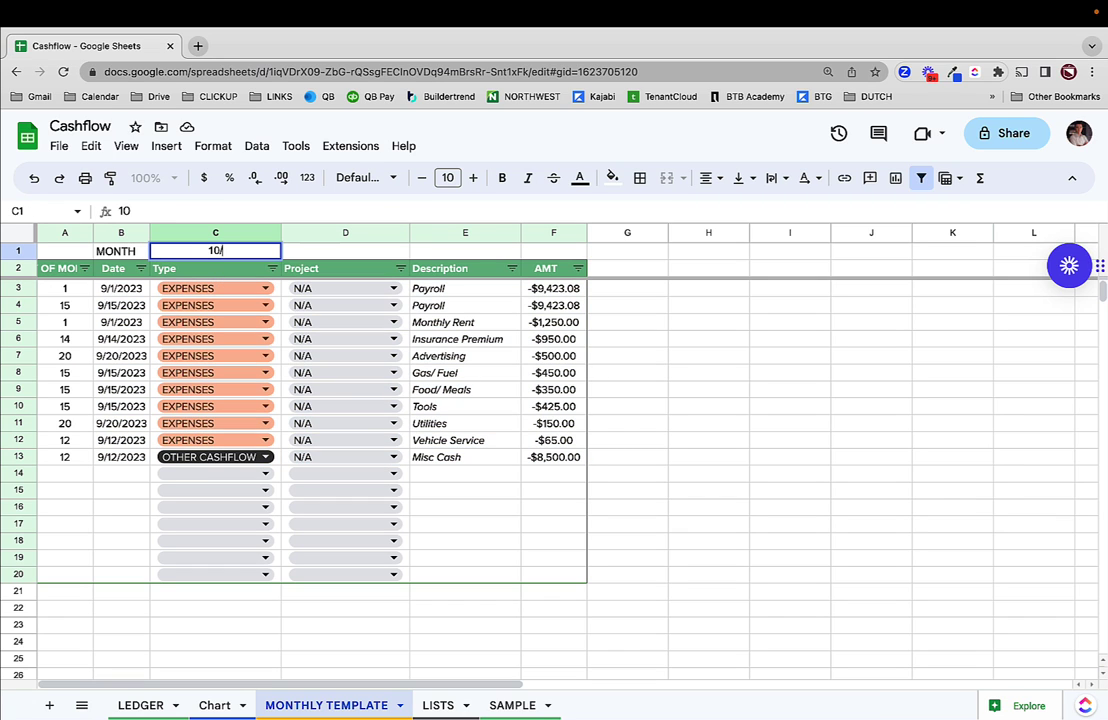
key("Return")
left_click_drag(125, 289, 130, 444)
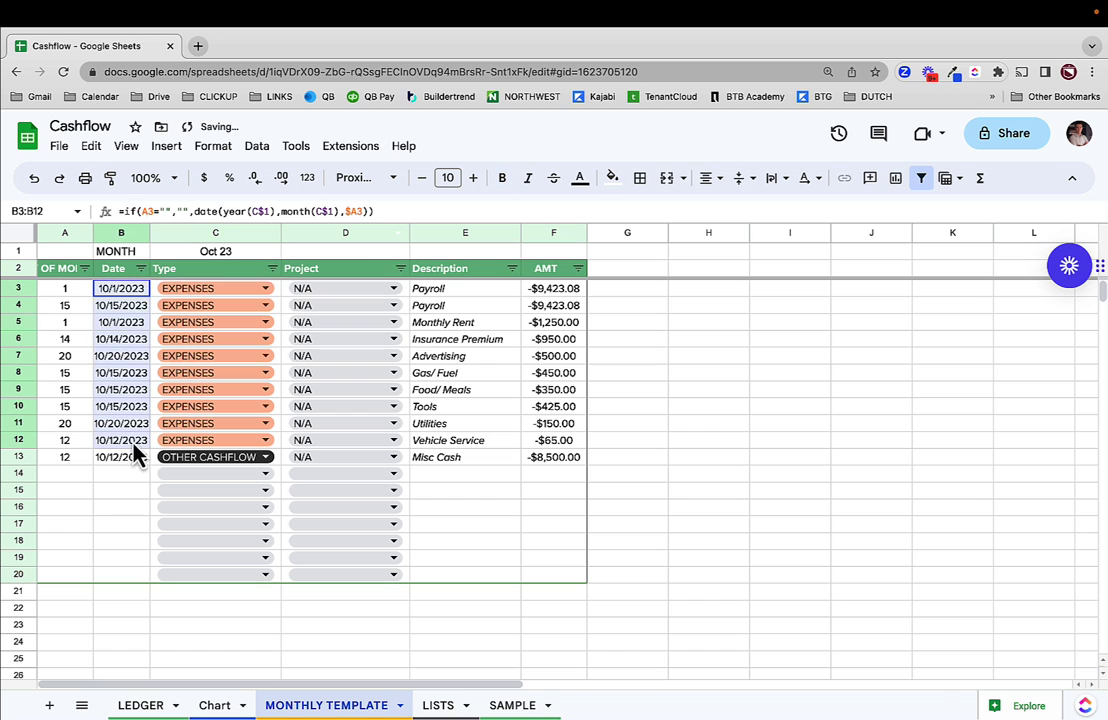
Copy the October expense rows B3:F12 from the template and paste them as values only into the LEDGER sheet from A41
left_click_drag(115, 293, 558, 450)
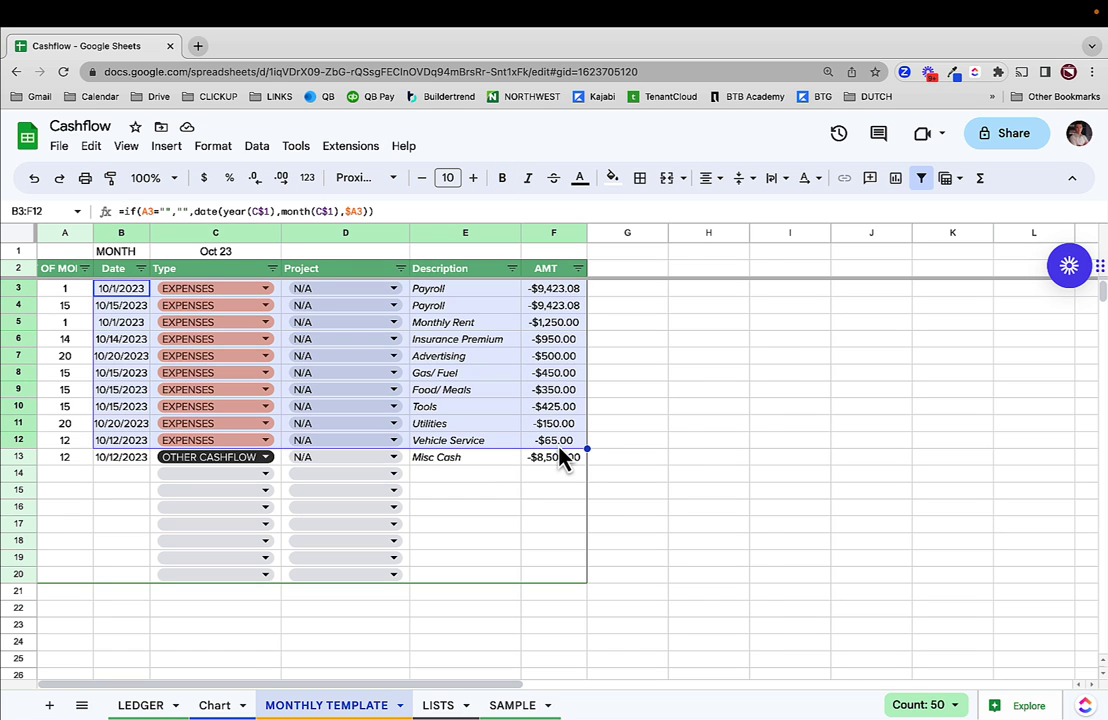
key("ctrl+c")
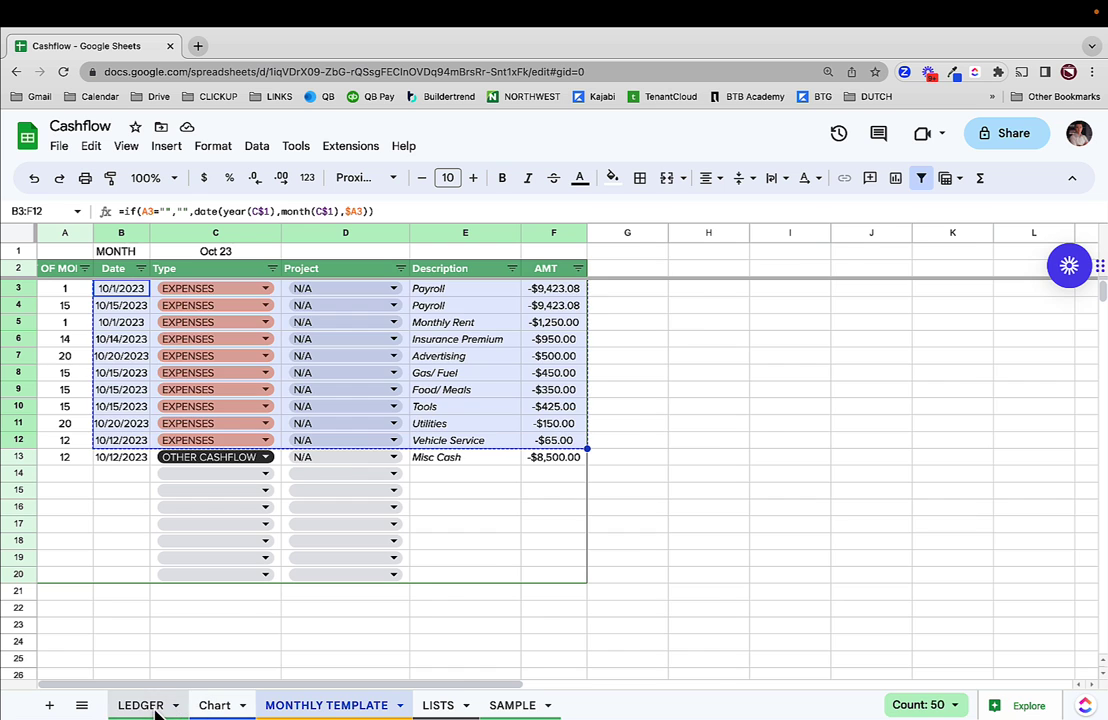
left_click(145, 706)
scroll(88, 553, "down", 8)
scroll(87, 549, "up", 5)
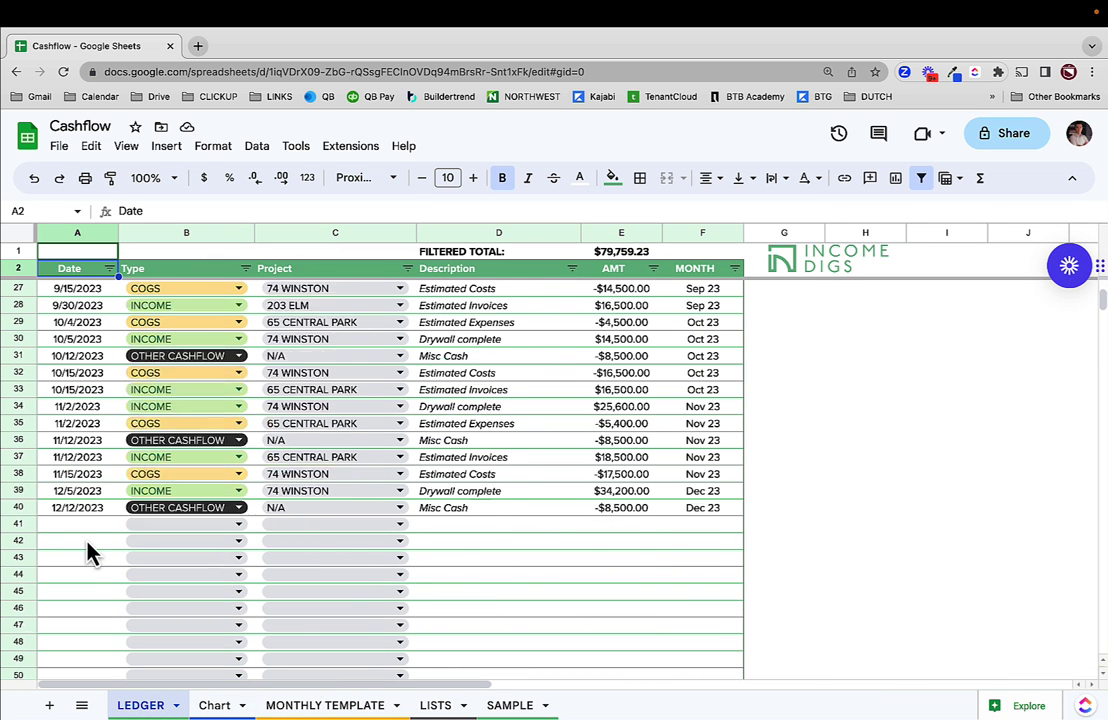
left_click(74, 558)
left_click(91, 146)
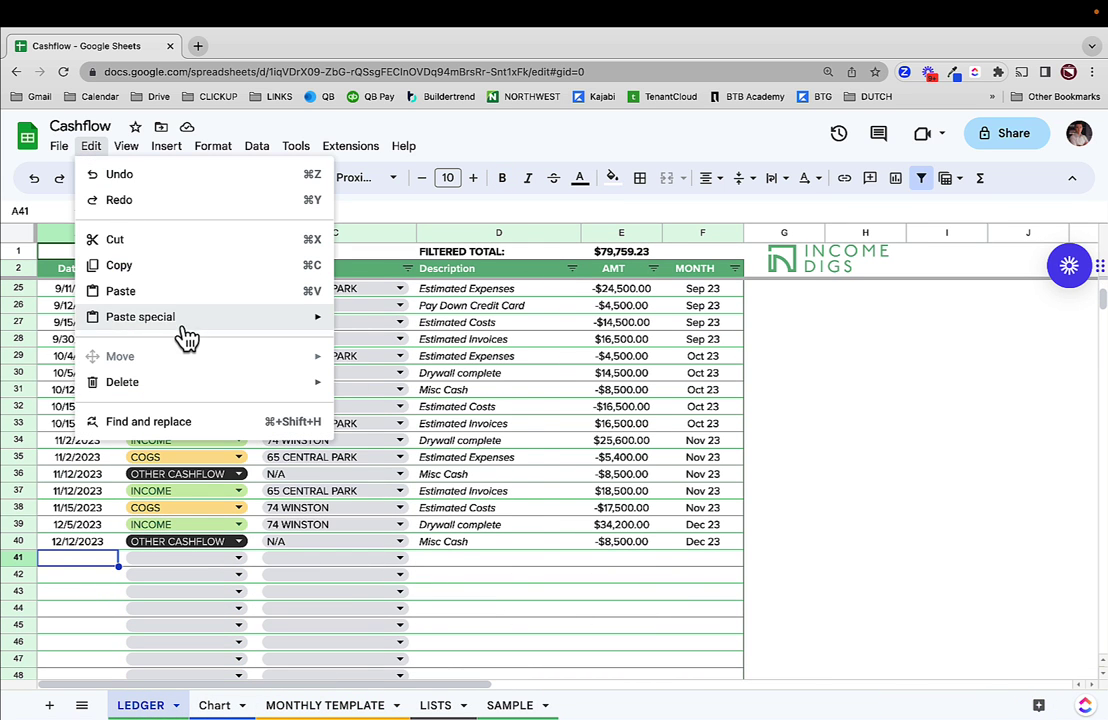
mouse_move(185, 318)
left_click(378, 328)
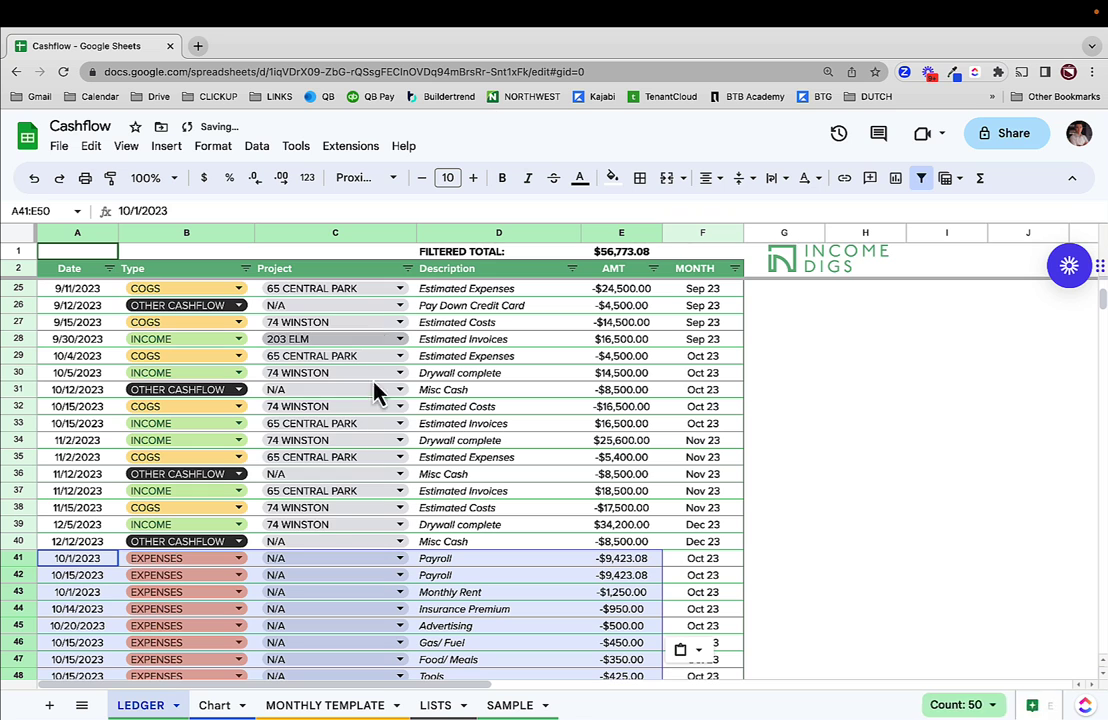
scroll(330, 552, "down", 2)
scroll(330, 552, "down", 3)
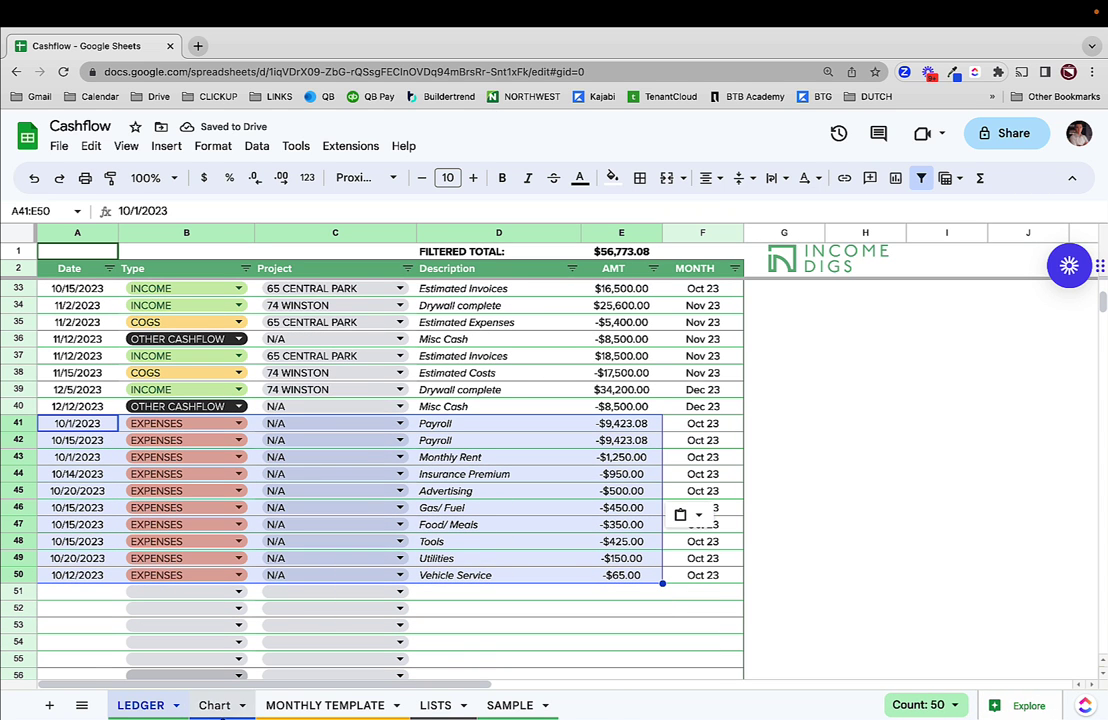
Set the month in cell C1 of the MONTHLY TEMPLATE sheet to 11/1/2023
left_click(364, 707)
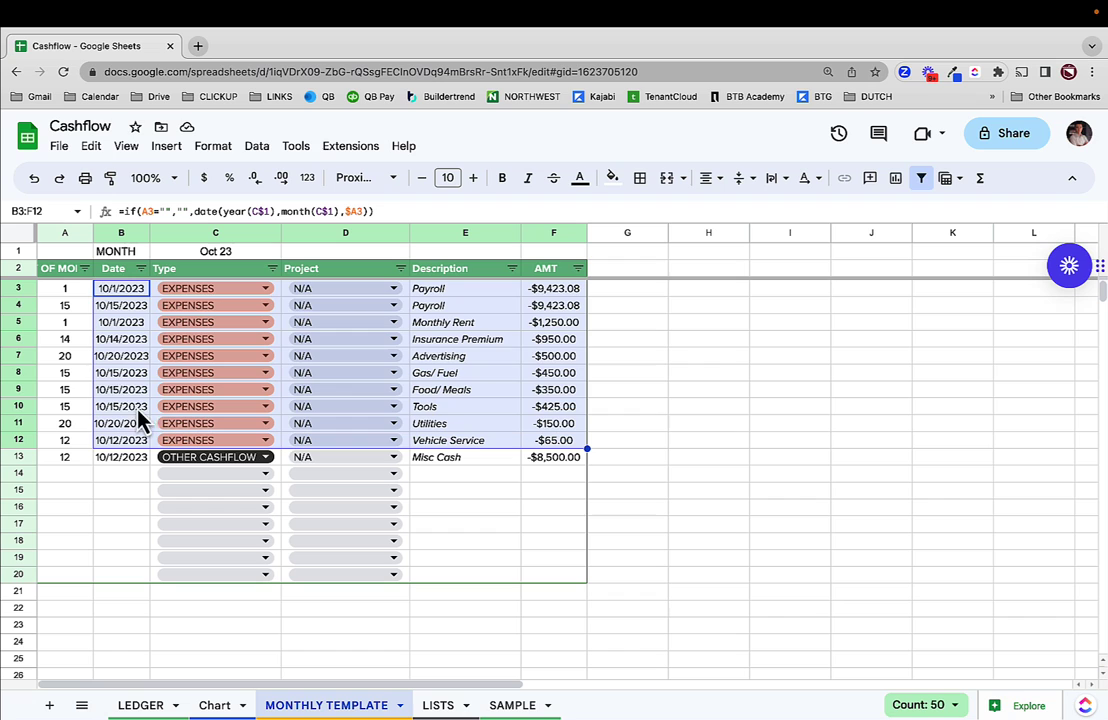
left_click(117, 327)
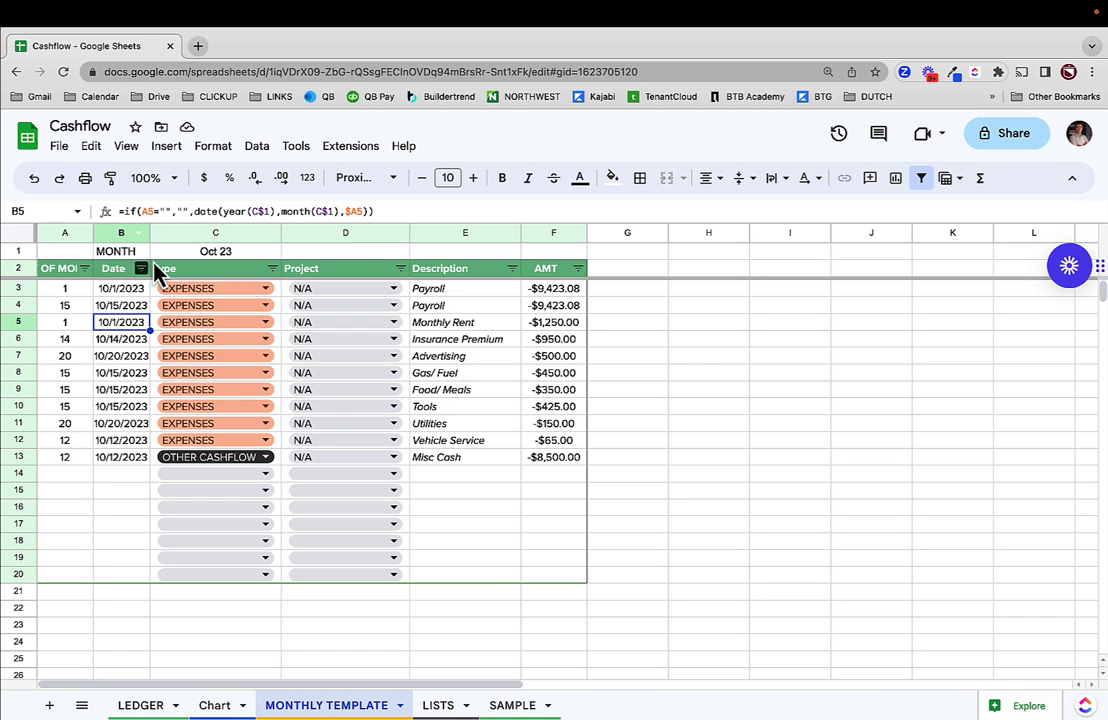
left_click(239, 254)
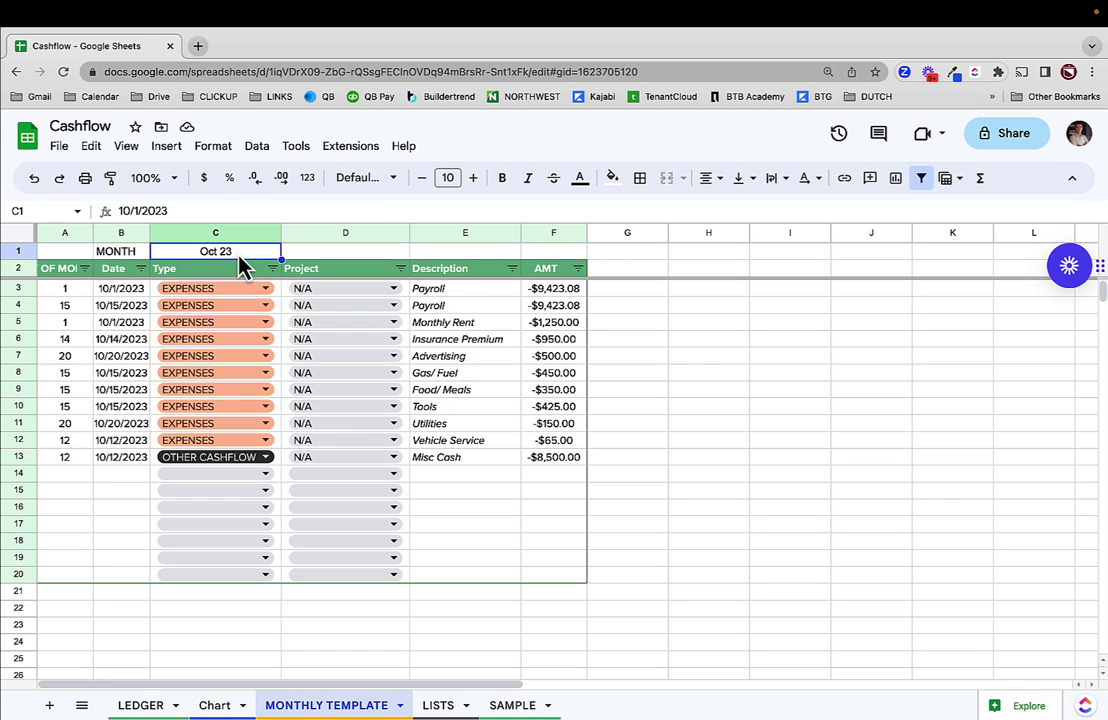
type("11/1/2023")
key("Tab")
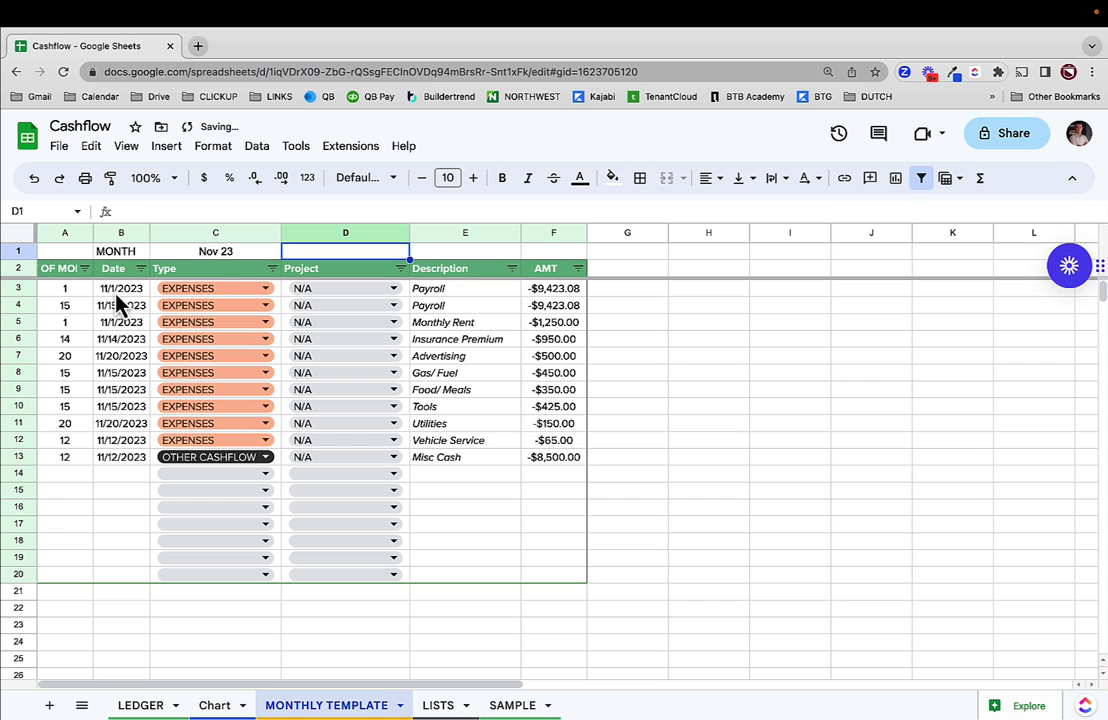
Copy the November expense rows B3:F12 from the template and paste them as values only into the LEDGER sheet from A51
left_click_drag(74, 290, 81, 443)
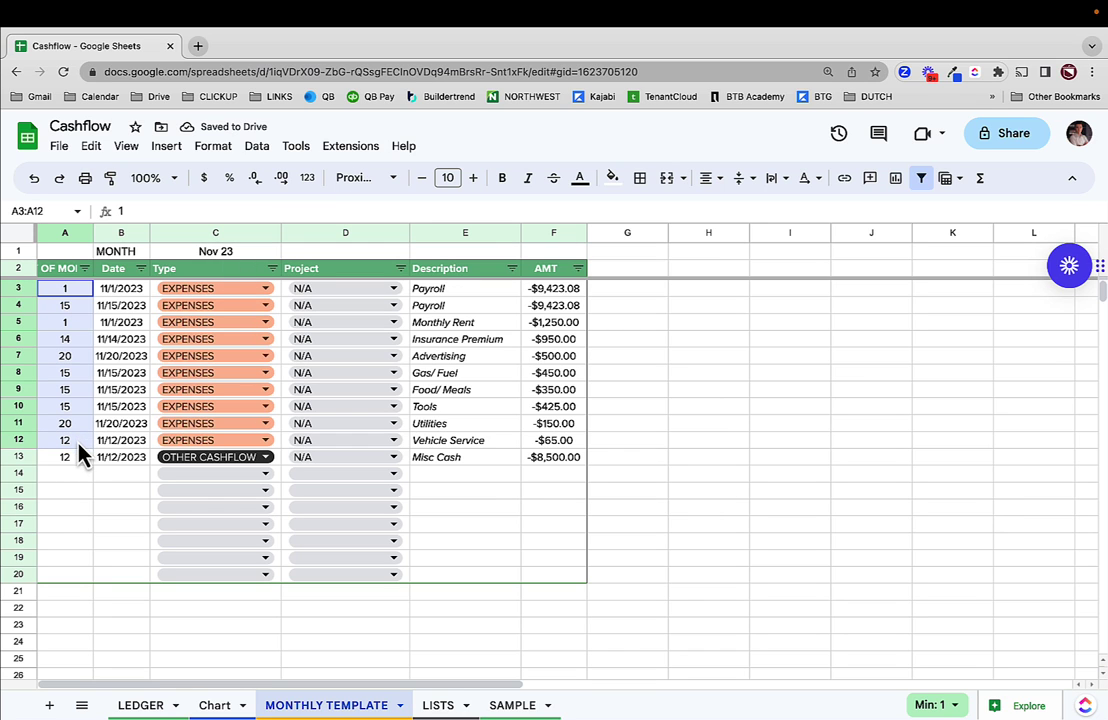
left_click_drag(122, 292, 548, 455)
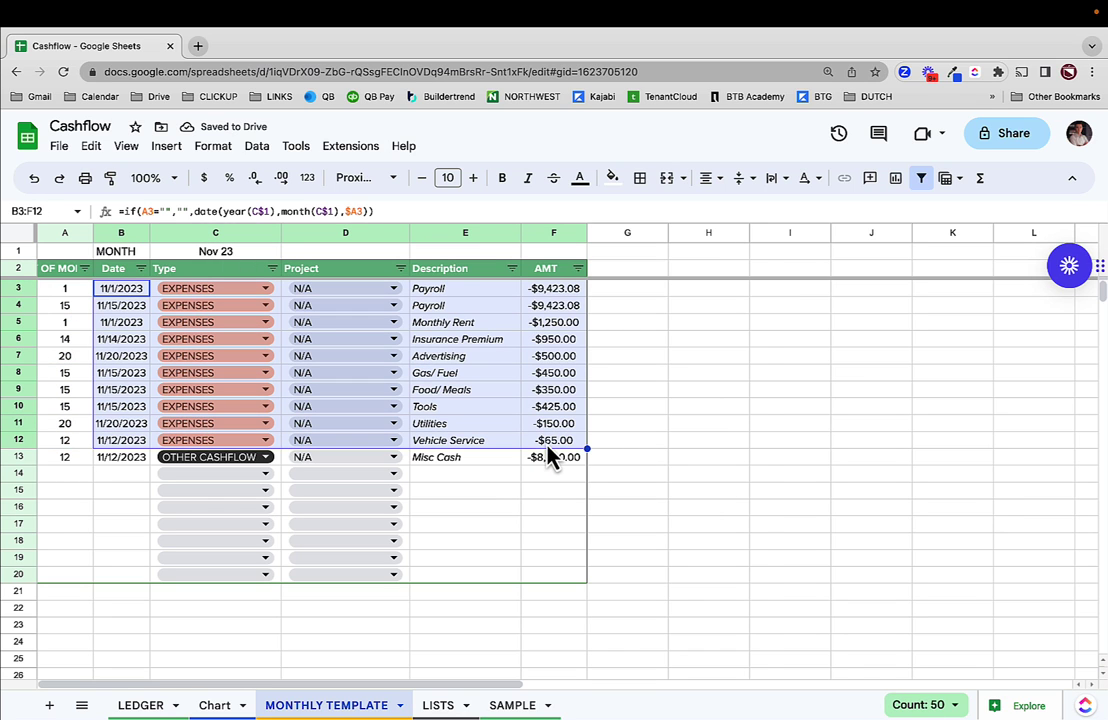
left_click(141, 705)
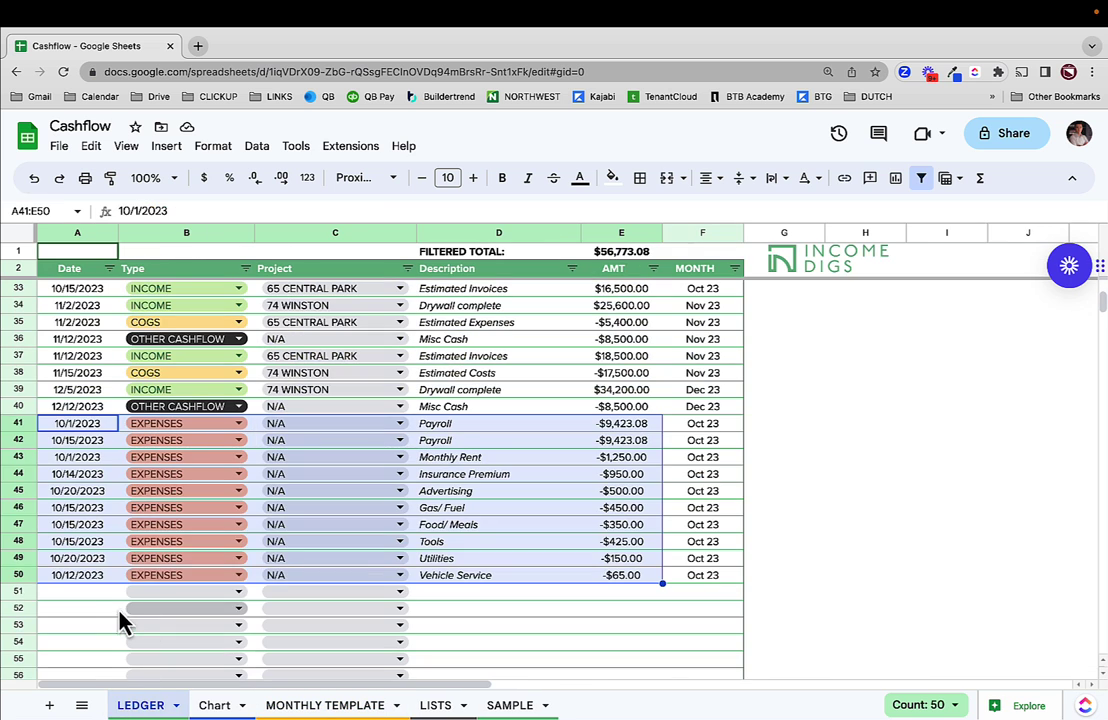
left_click(90, 597)
left_click(90, 146)
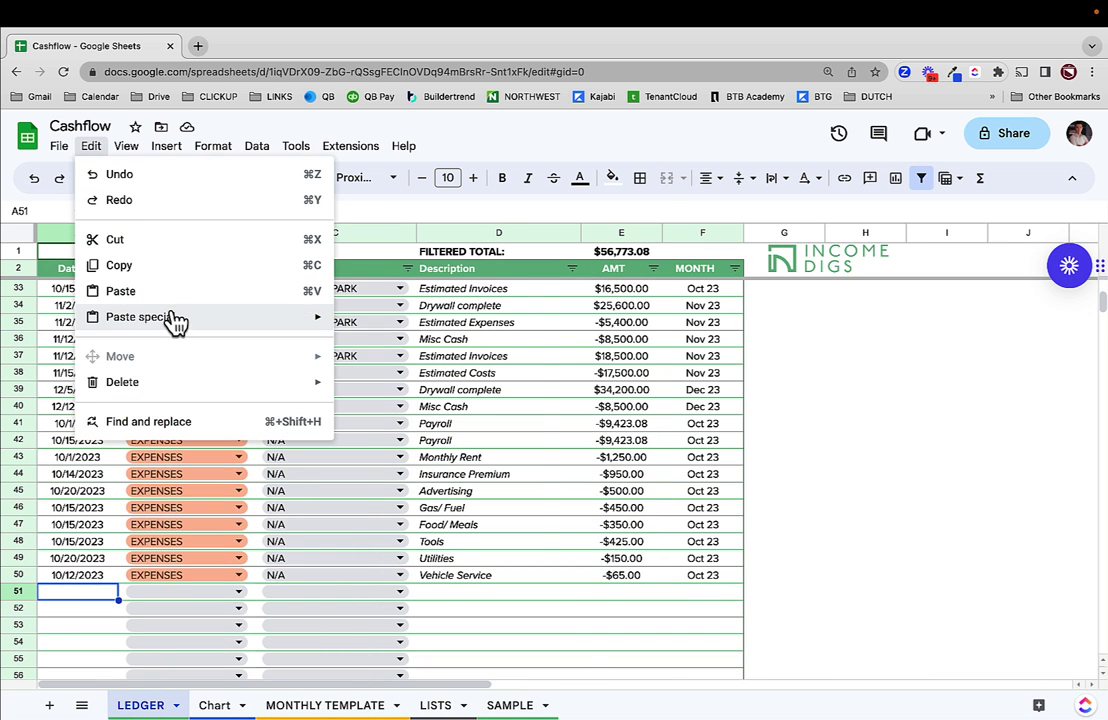
mouse_move(175, 320)
left_click(383, 347)
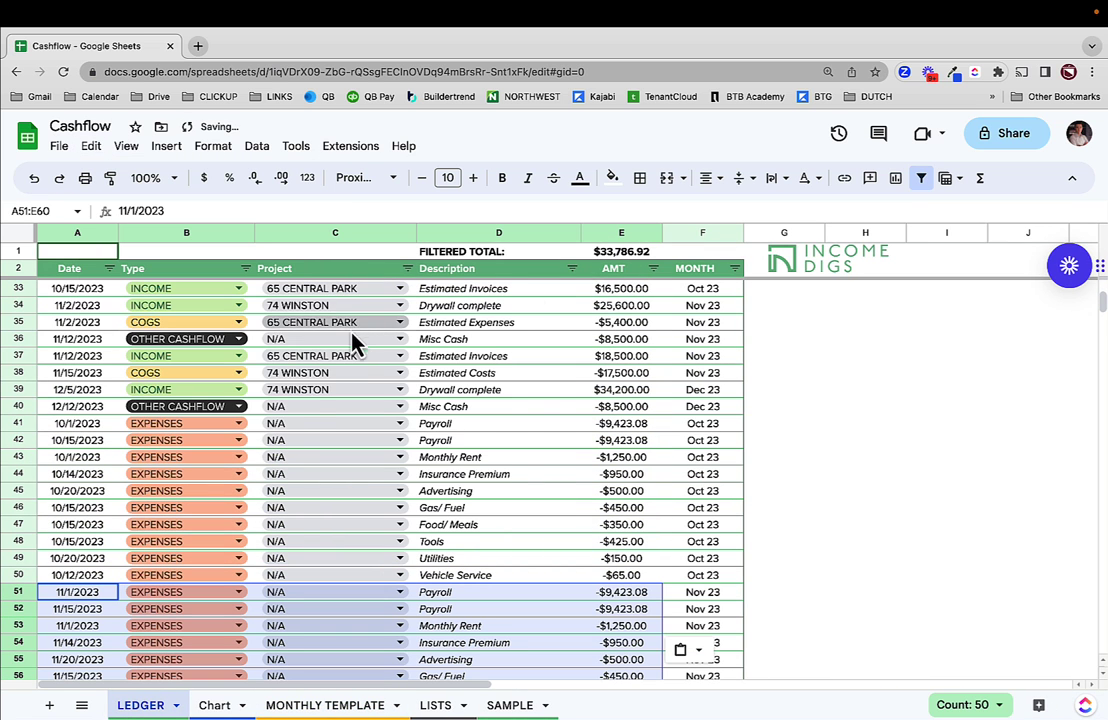
Set the month in cell C1 of the MONTHLY TEMPLATE sheet to 12/1
left_click(305, 706)
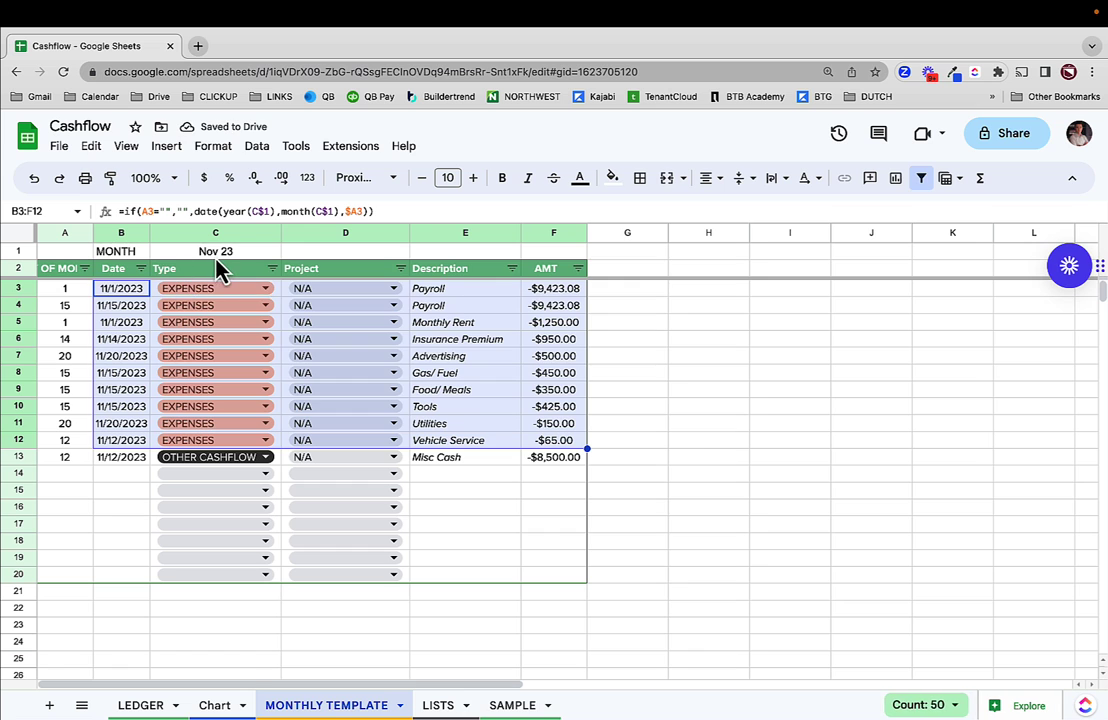
left_click(215, 252)
type("12/1")
key("Tab")
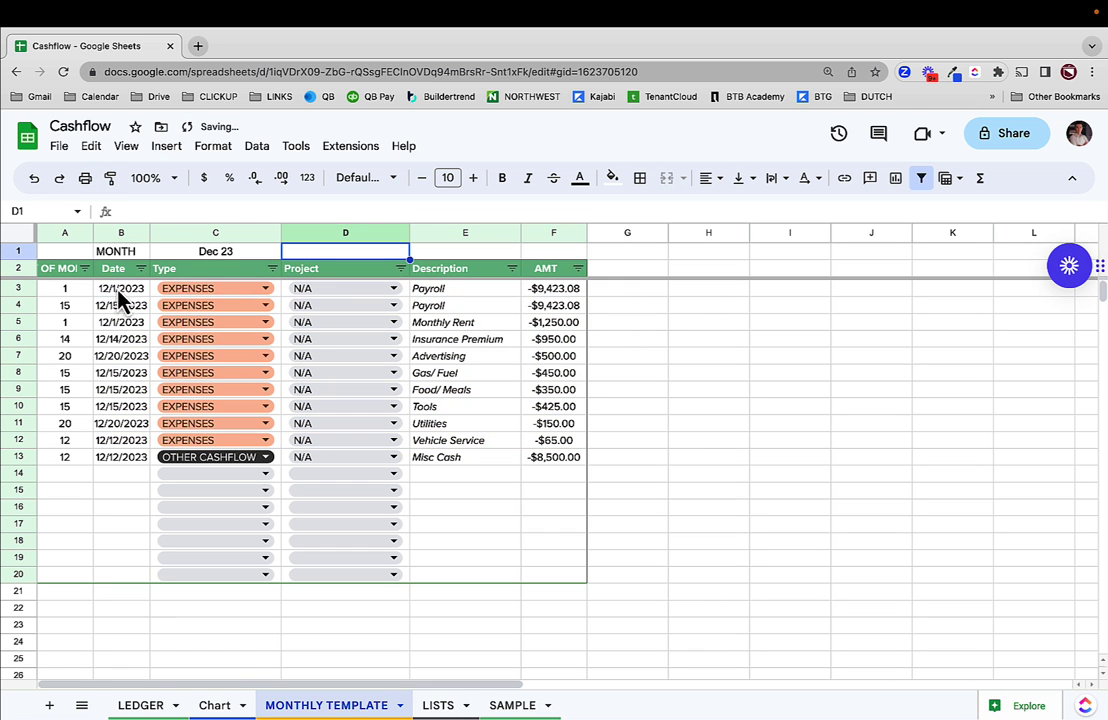
Copy the December expense rows B3:F12 from the template and paste them as values only into the LEDGER sheet from A61
left_click_drag(118, 291, 540, 446)
key("ctrl+c")
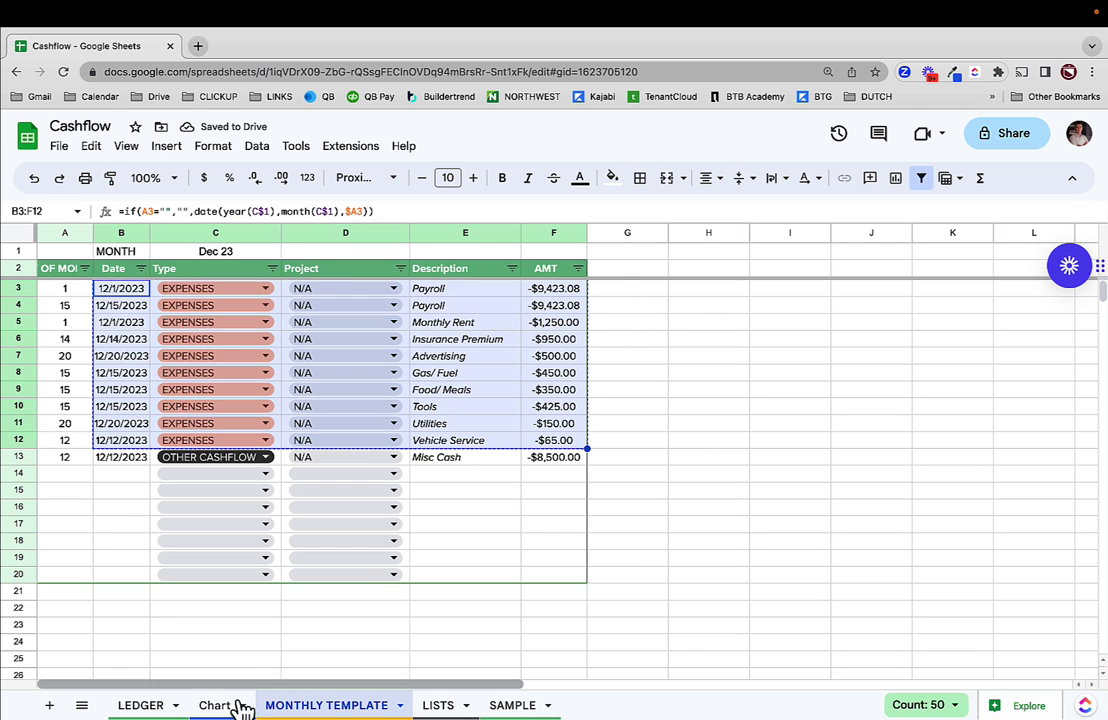
left_click(140, 705)
scroll(146, 537, "down", 10)
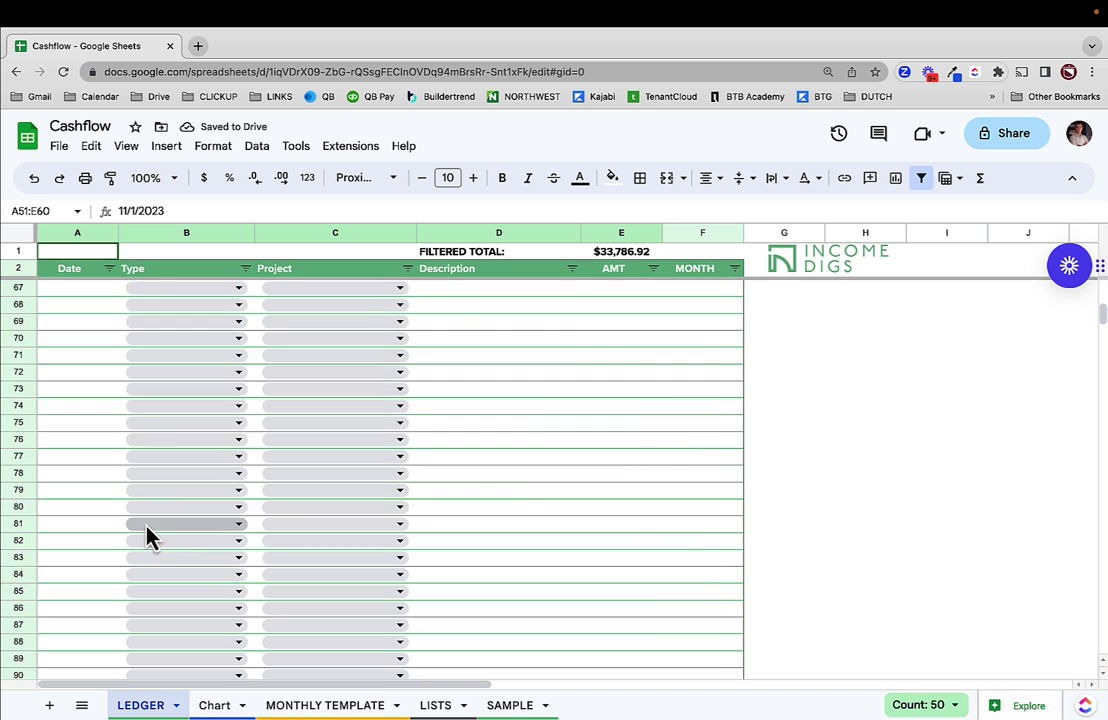
scroll(146, 537, "up", 10)
scroll(119, 564, "down", 3)
left_click(88, 556)
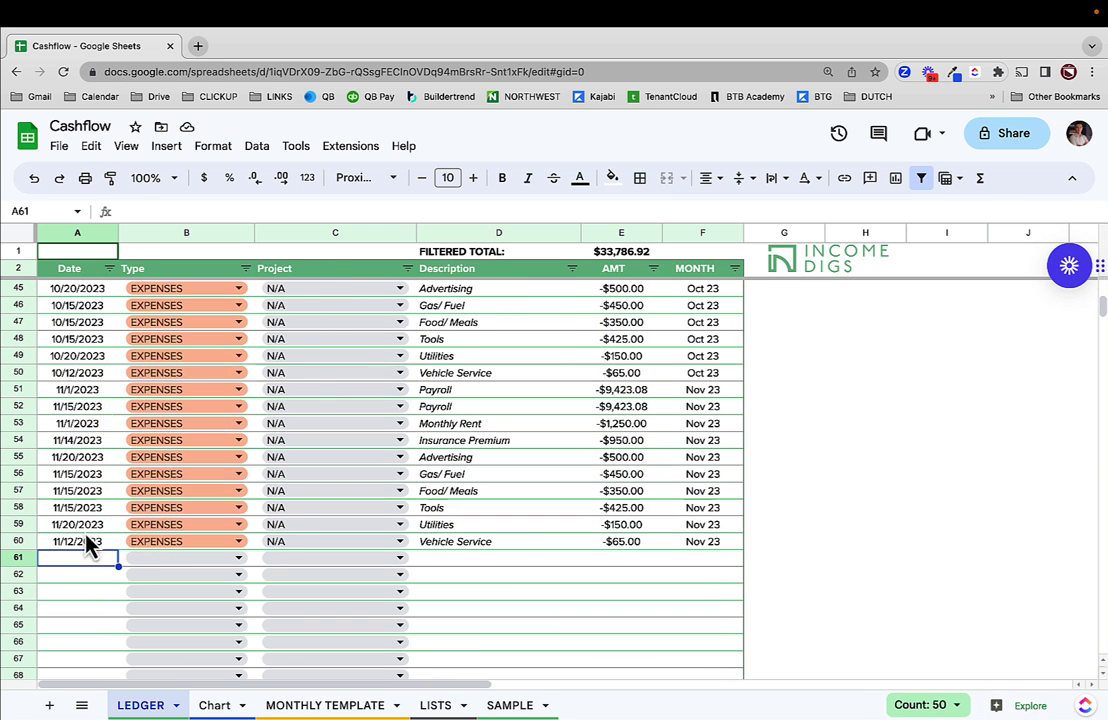
left_click(91, 146)
mouse_move(150, 316)
left_click(365, 322)
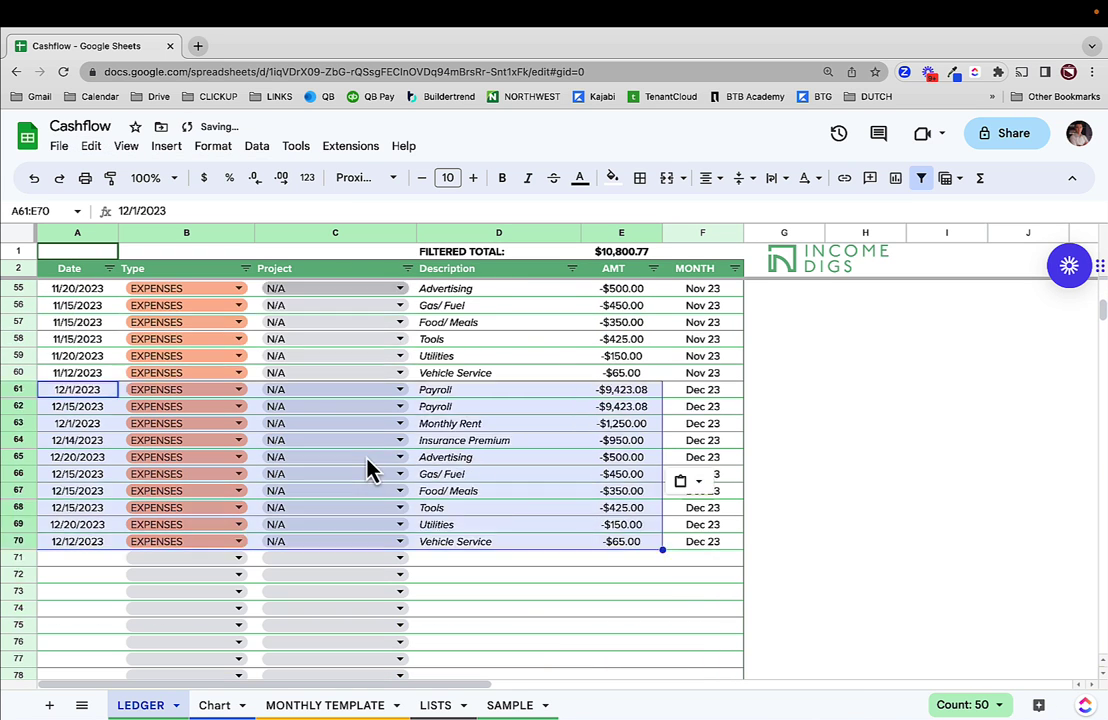
Set the amount of the December Insurance Premium entry in cell E64 of the ledger to -2500
scroll(370, 470, "down", 2)
scroll(522, 383, "up", 1)
left_click(456, 397)
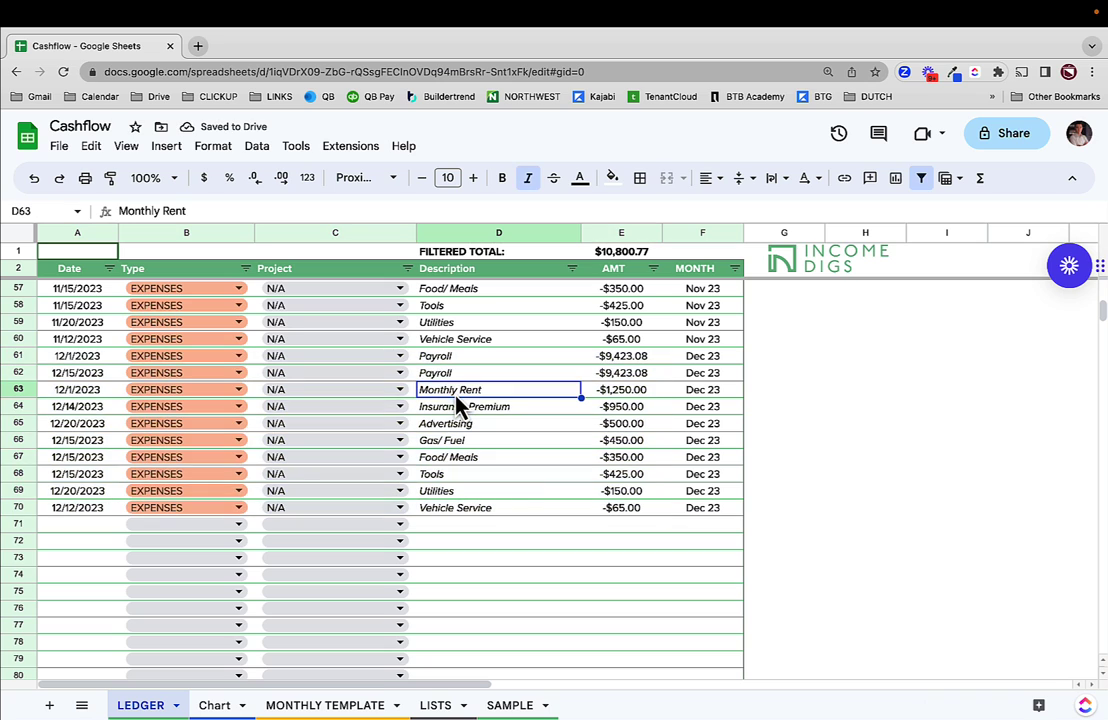
left_click(460, 411)
left_click(631, 412)
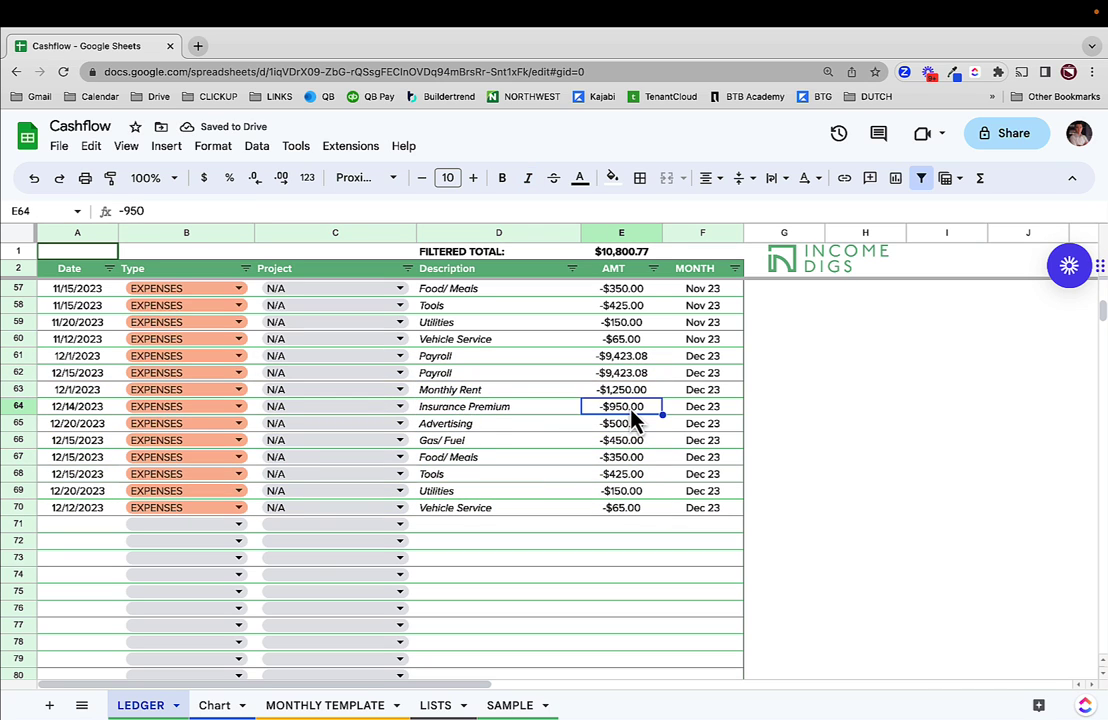
type("-$2,5")
type("00")
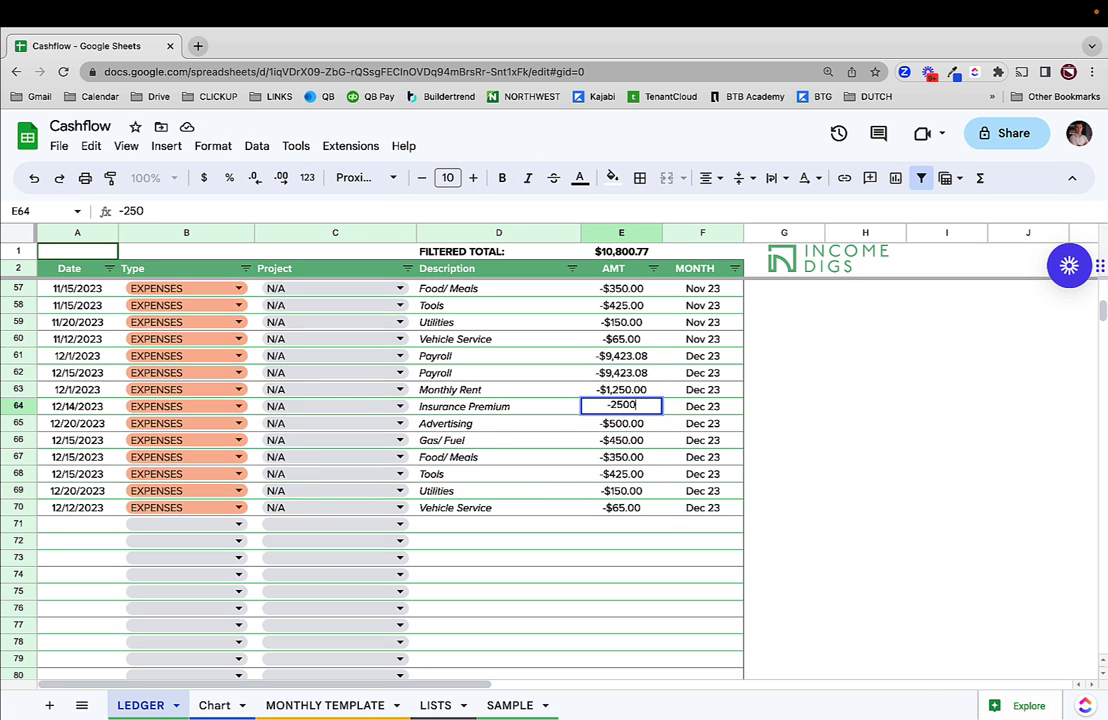
key("Tab")
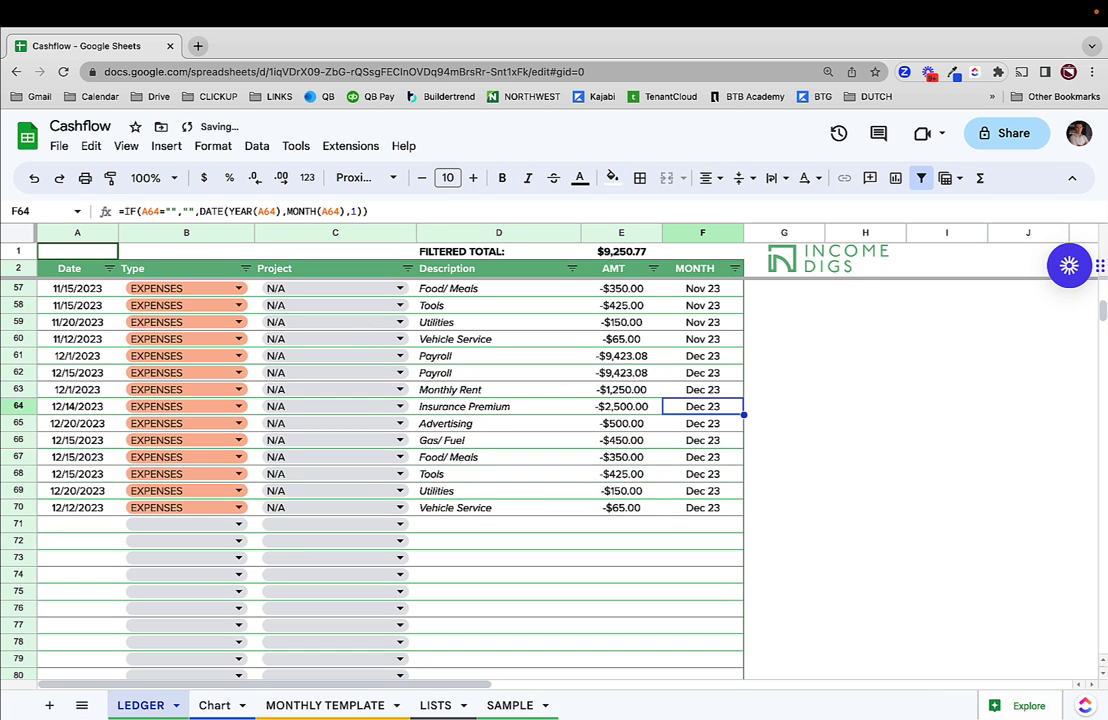
Sort the ledger by date in ascending order and check the cashflow table and projection on the Chart sheet
left_click(110, 268)
left_click(163, 297)
scroll(118, 345, "up", 10)
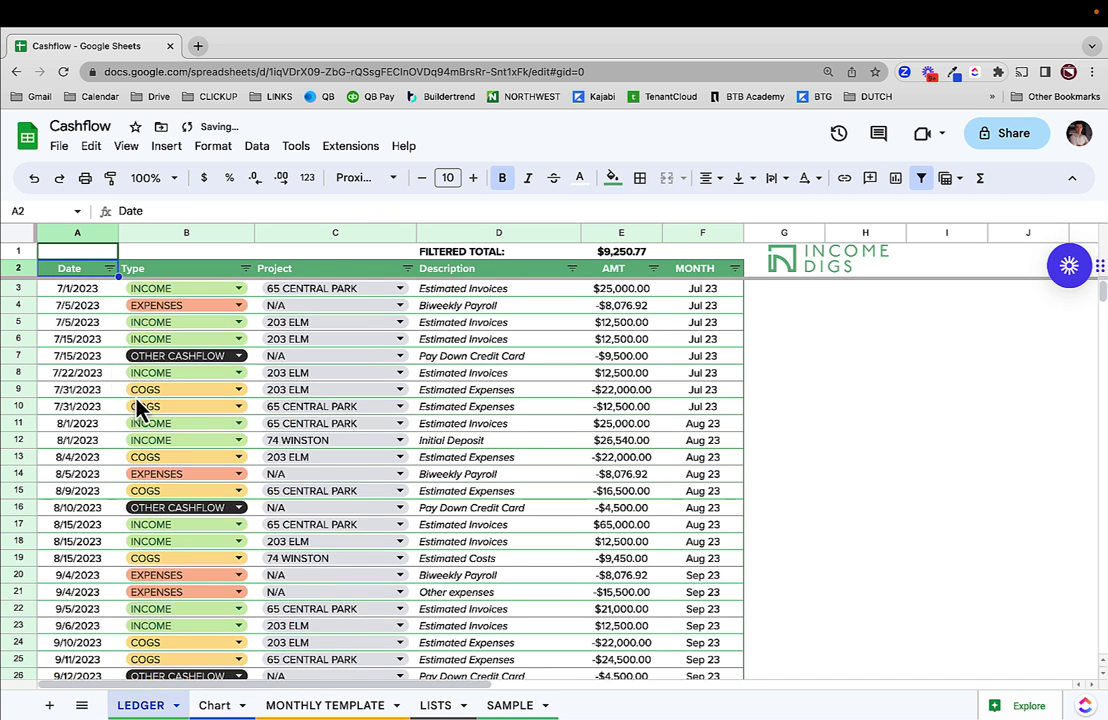
left_click(214, 705)
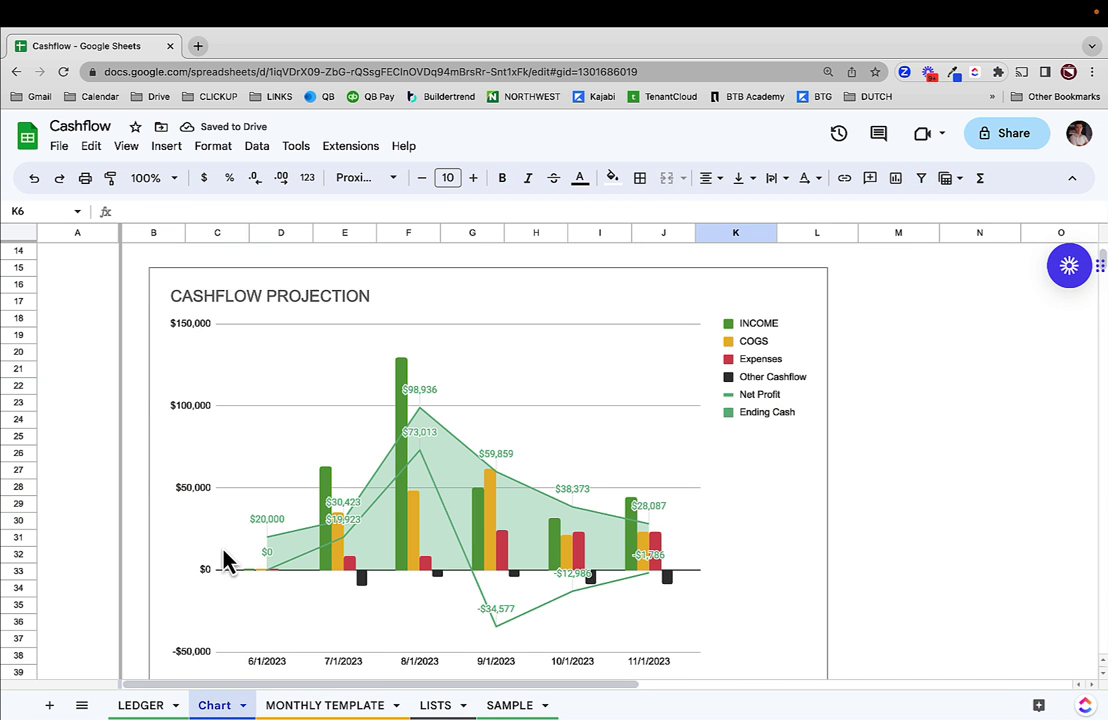
scroll(226, 556, "up", 5)
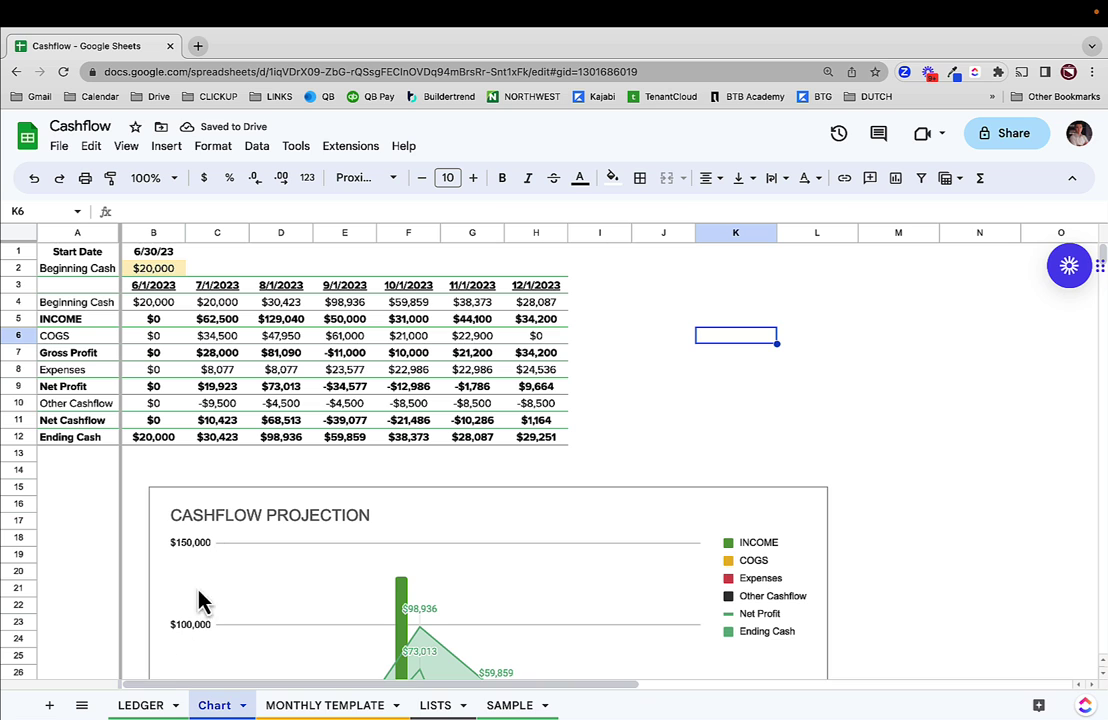
left_click(150, 706)
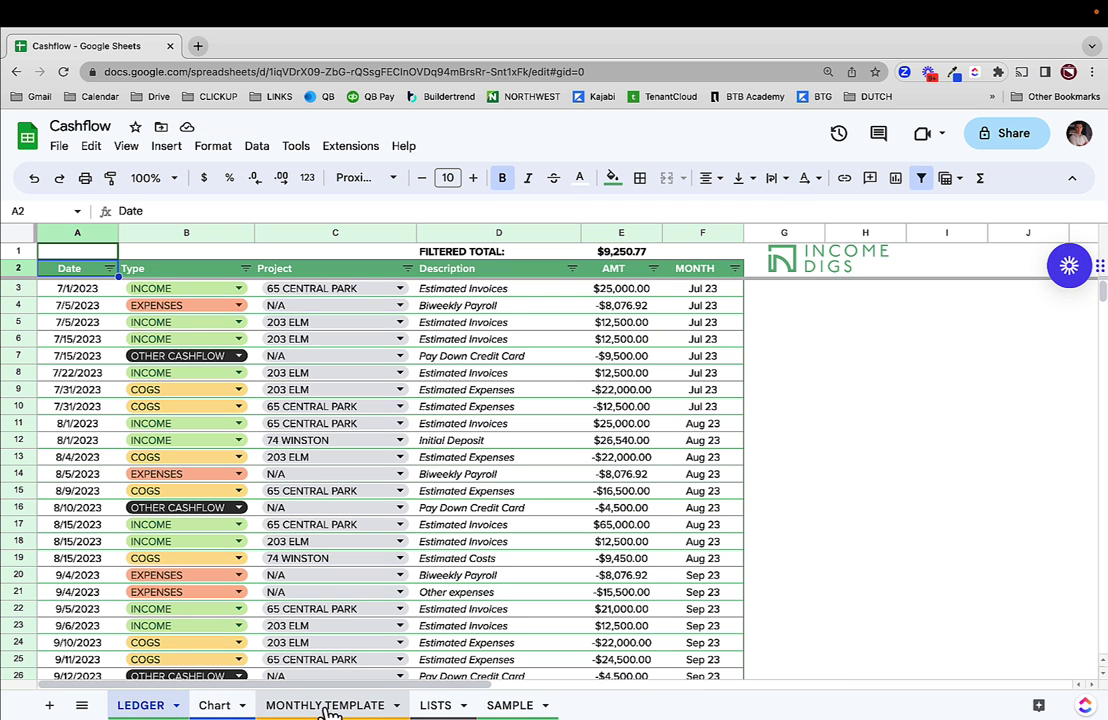
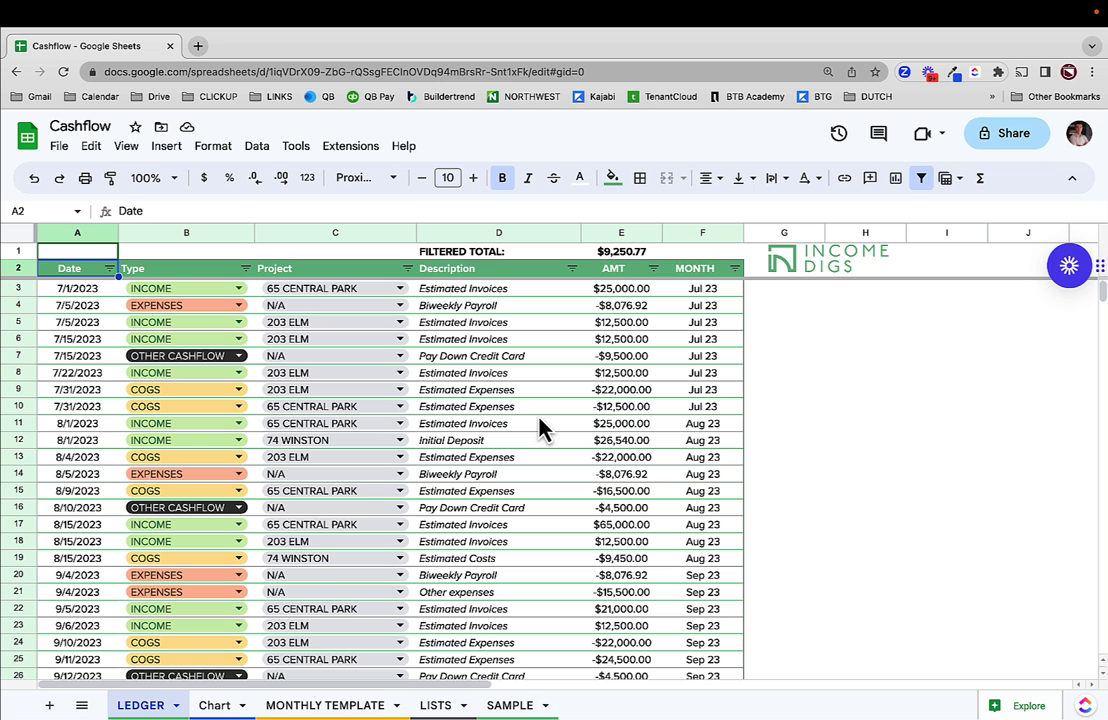
Examine the category lists on the LISTS sheet and fit the widths of columns C to E to their contents
left_click(440, 706)
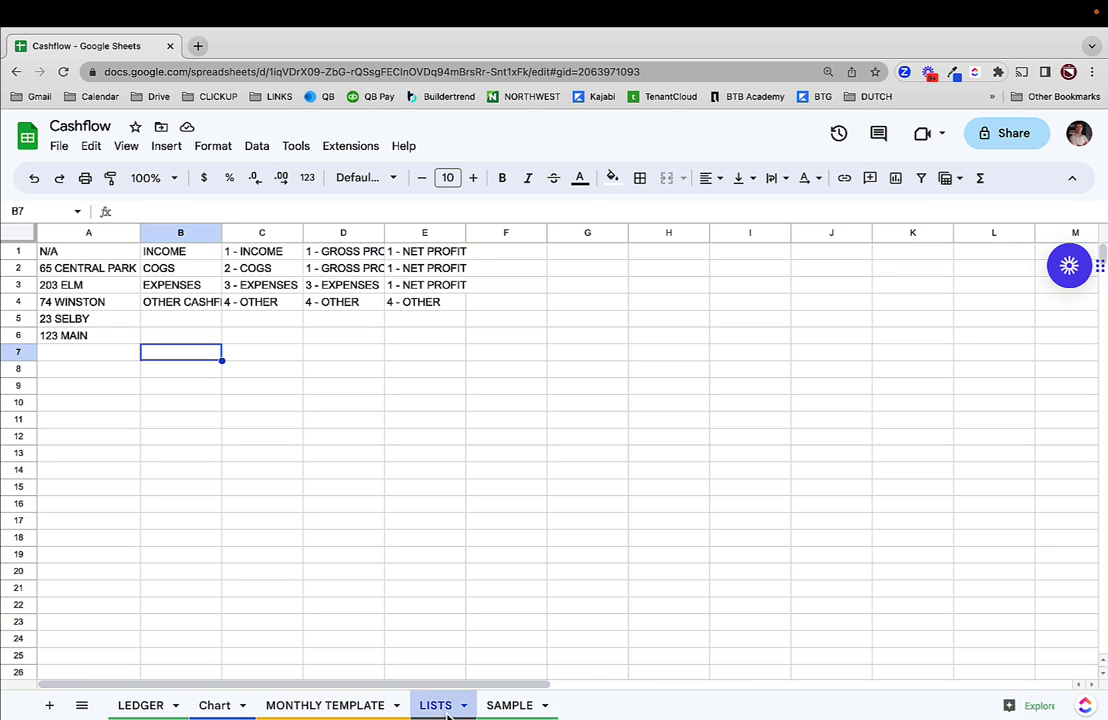
left_click_drag(262, 256, 430, 321)
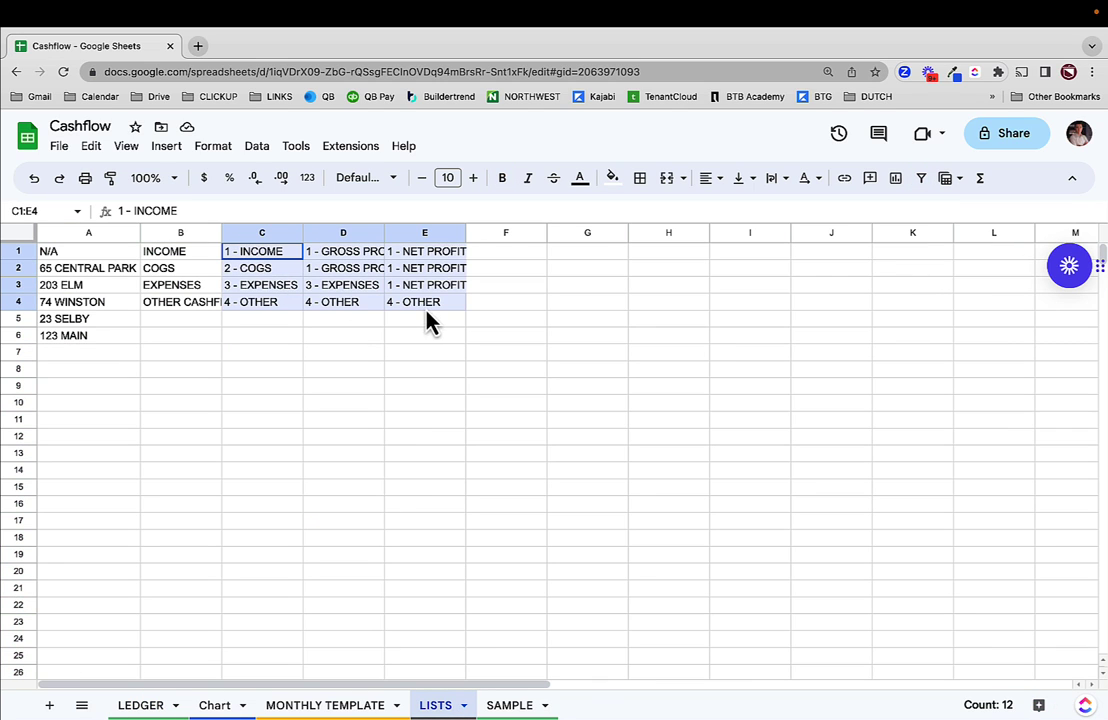
left_click(200, 254)
left_click_drag(200, 270, 198, 326)
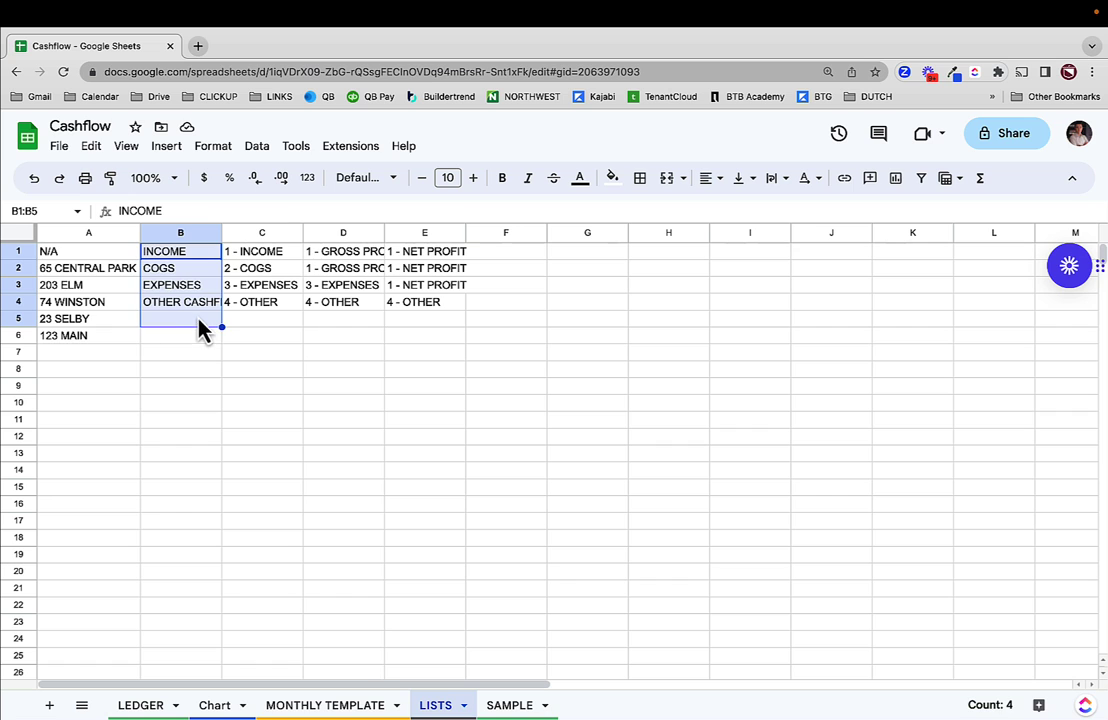
left_click_drag(287, 235, 427, 240)
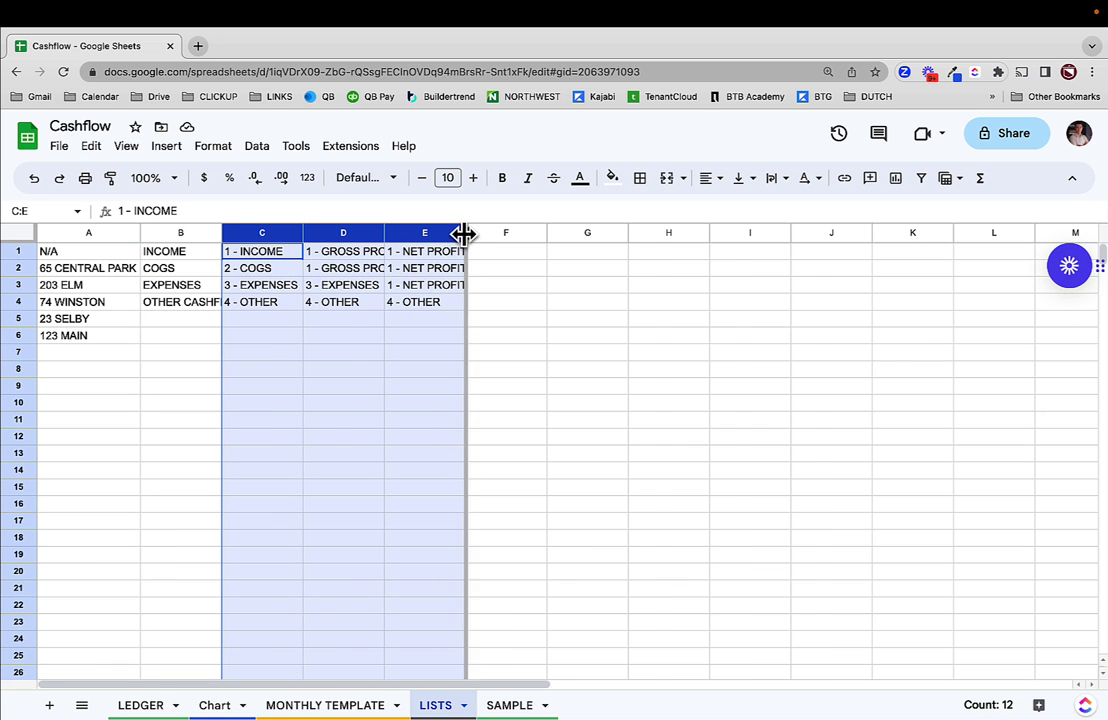
double_click(465, 233)
left_click(415, 294)
left_click(241, 256)
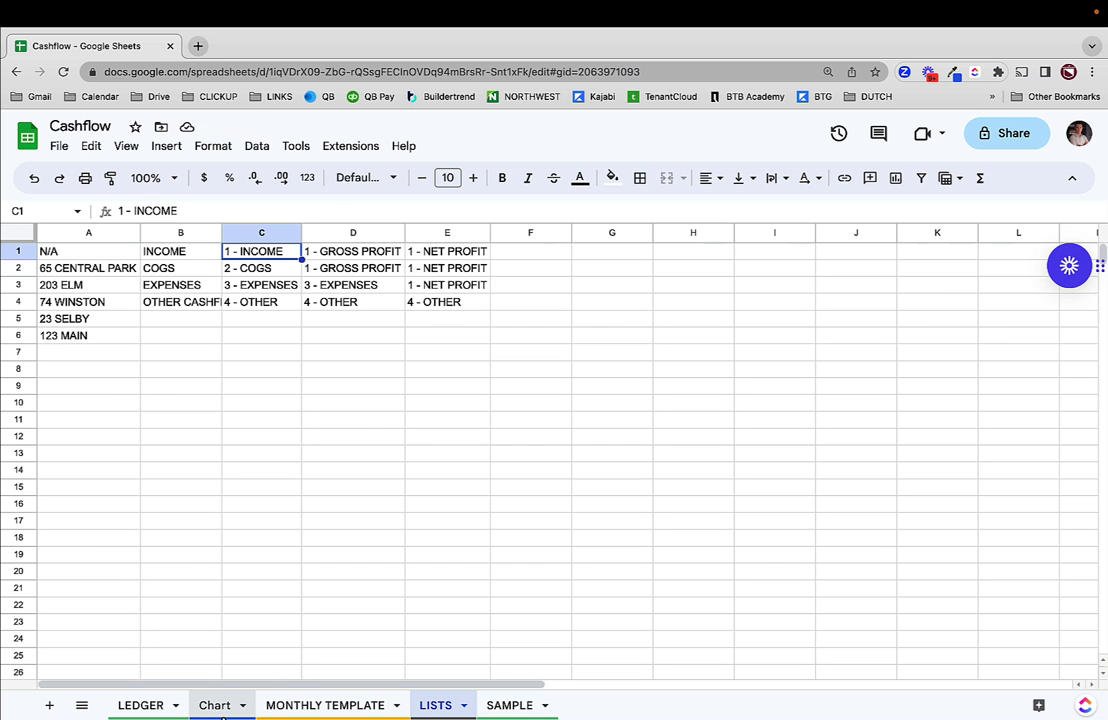
Insert three blank columns before the MONTH column in the LEDGER sheet
left_click(214, 705)
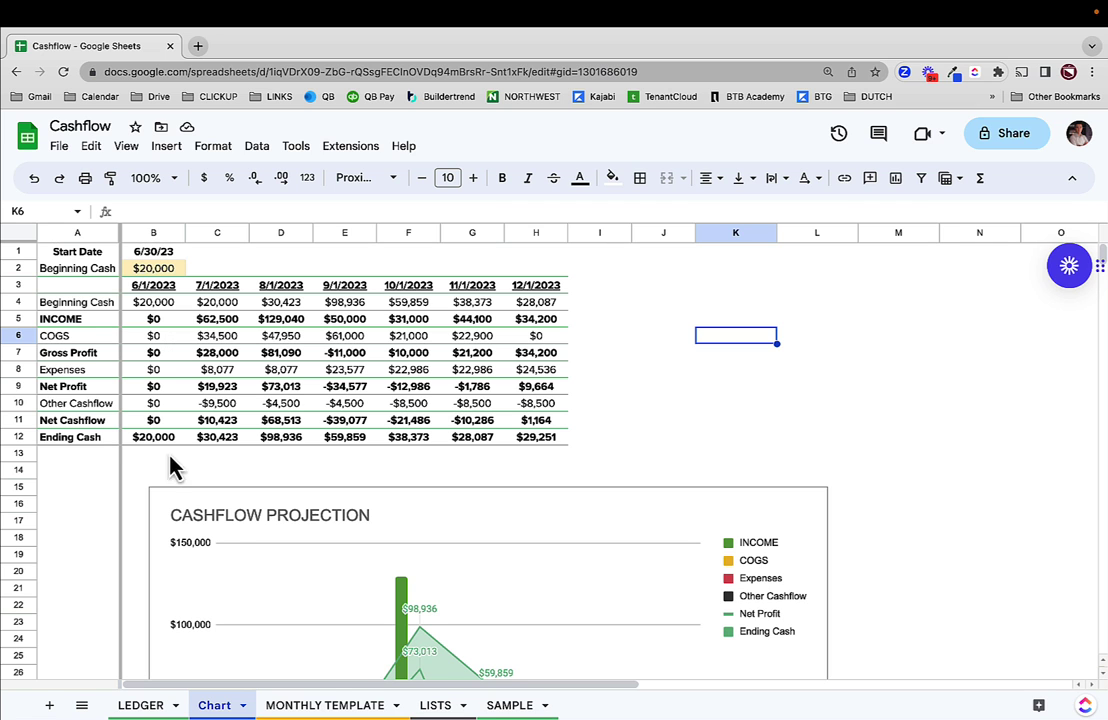
left_click(140, 705)
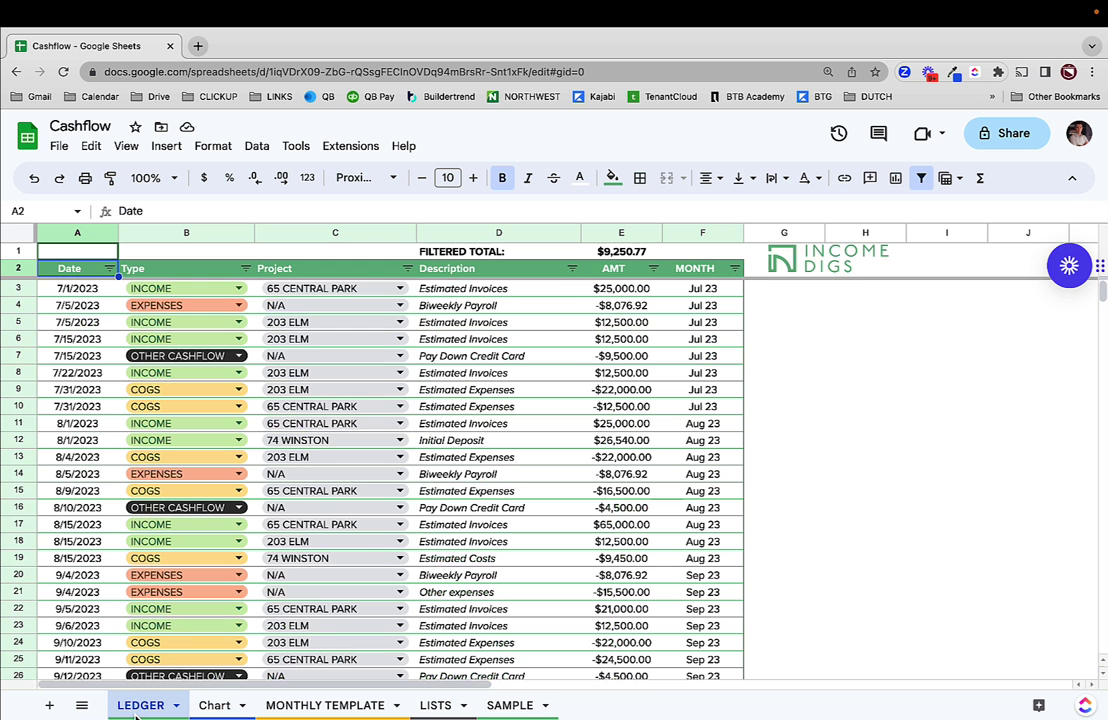
left_click(592, 410)
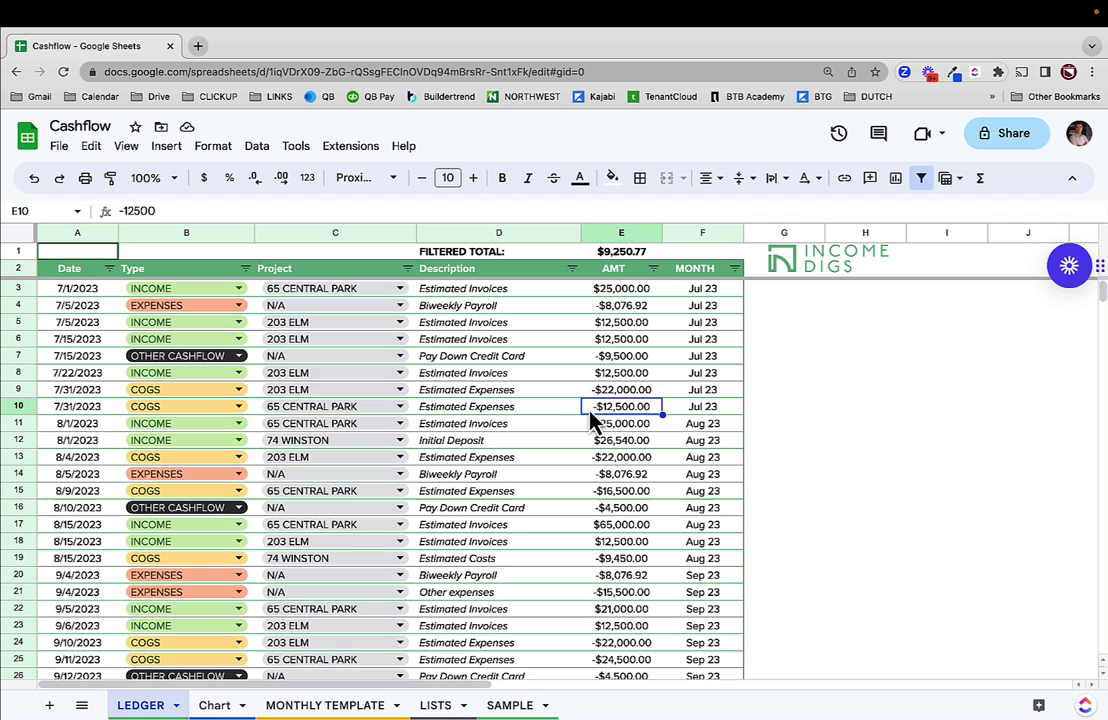
left_click(707, 290)
left_click_drag(707, 290, 690, 418)
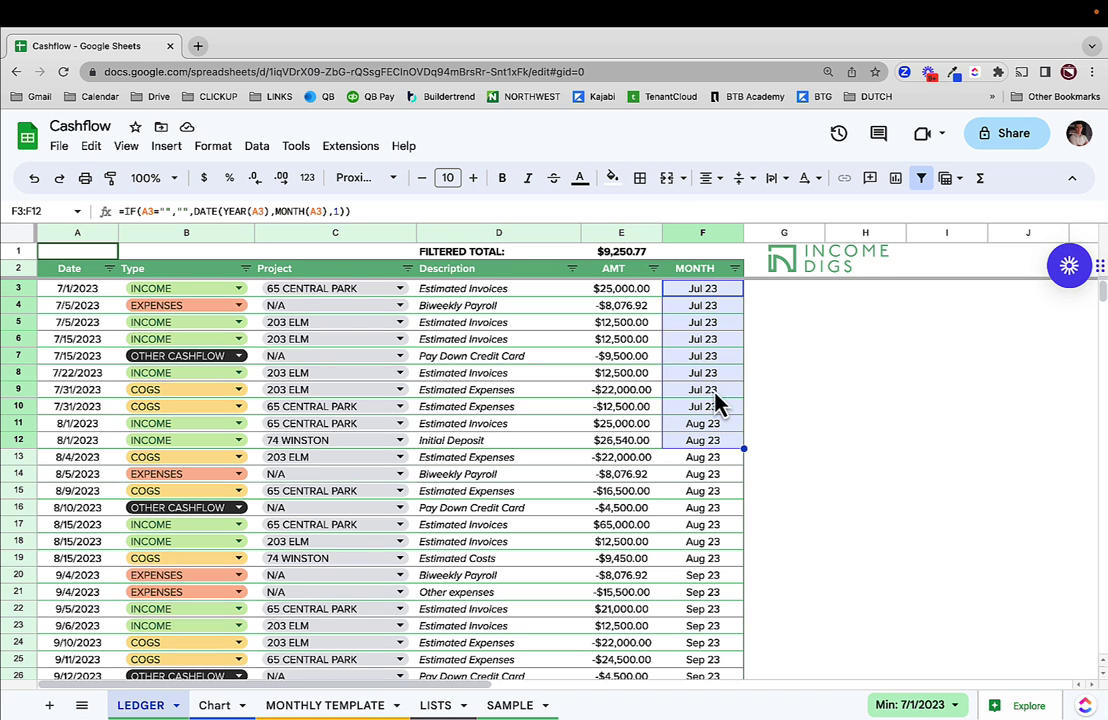
left_click_drag(703, 243, 866, 237)
right_click(875, 260)
left_click(952, 310)
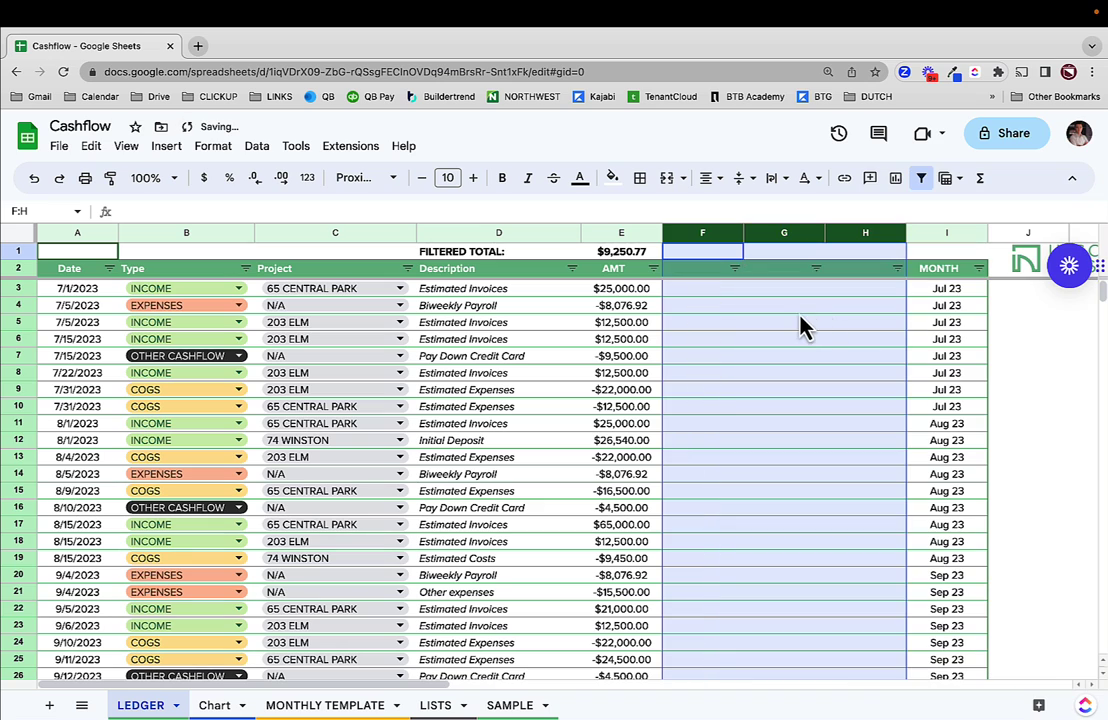
left_click(800, 306)
Enter the headings BD 1, BD 2 and BD 3 in cells F2 to H2 of the ledger
left_click(695, 270)
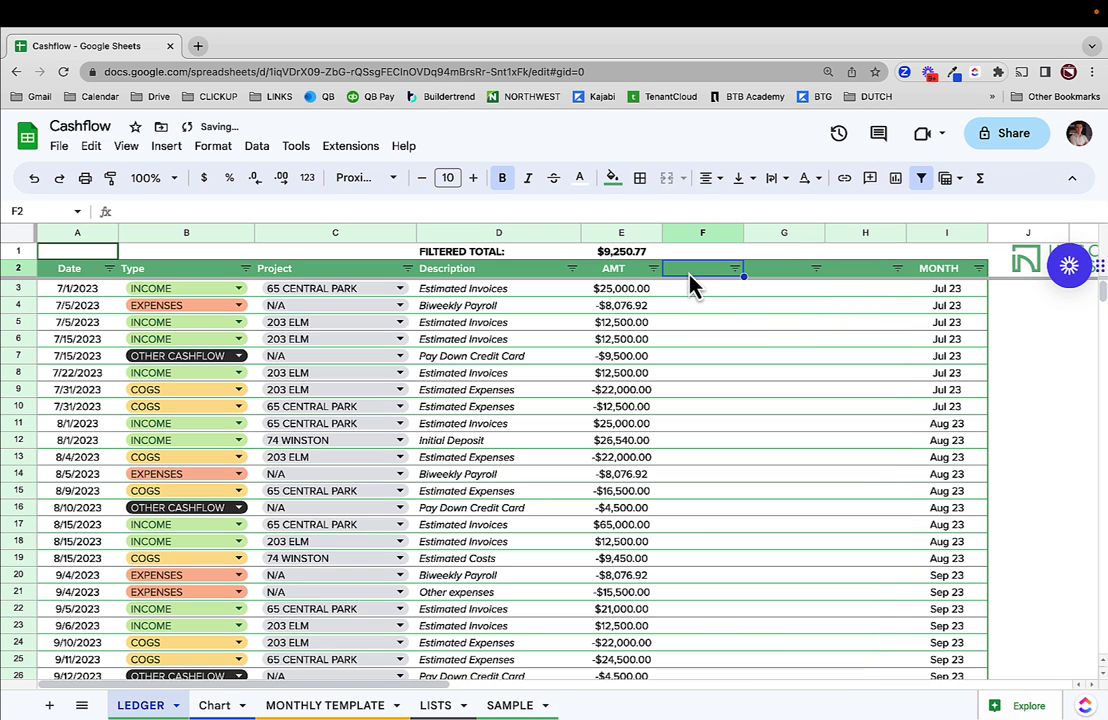
type("BD 1")
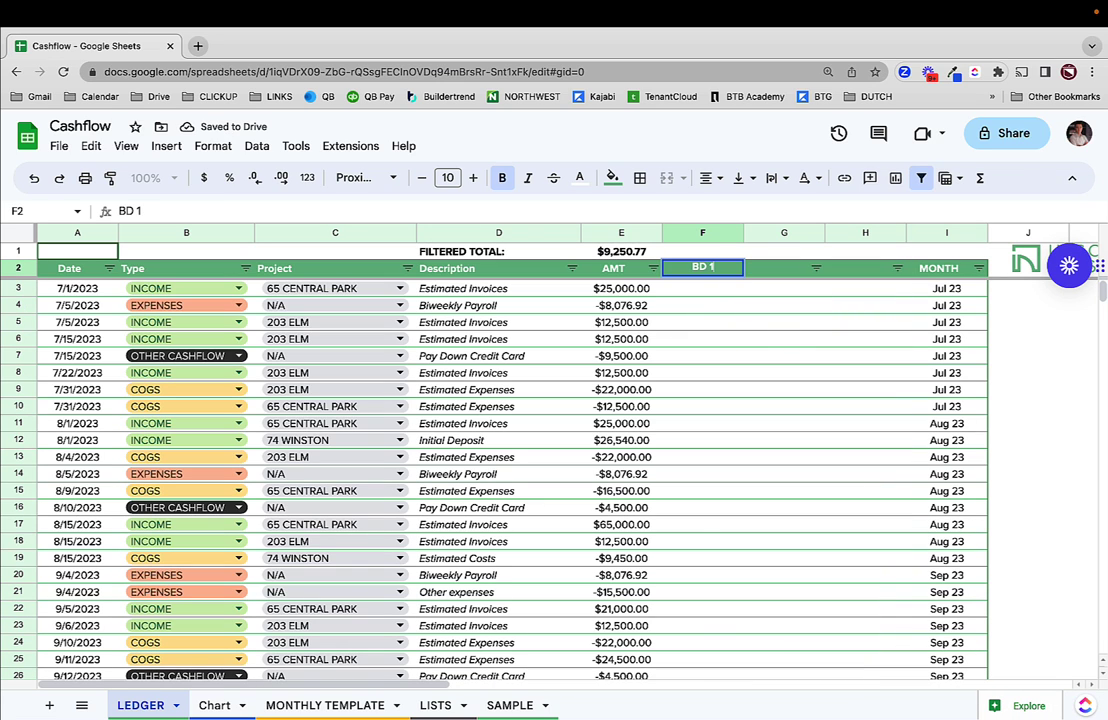
key("Tab")
type("BD 2")
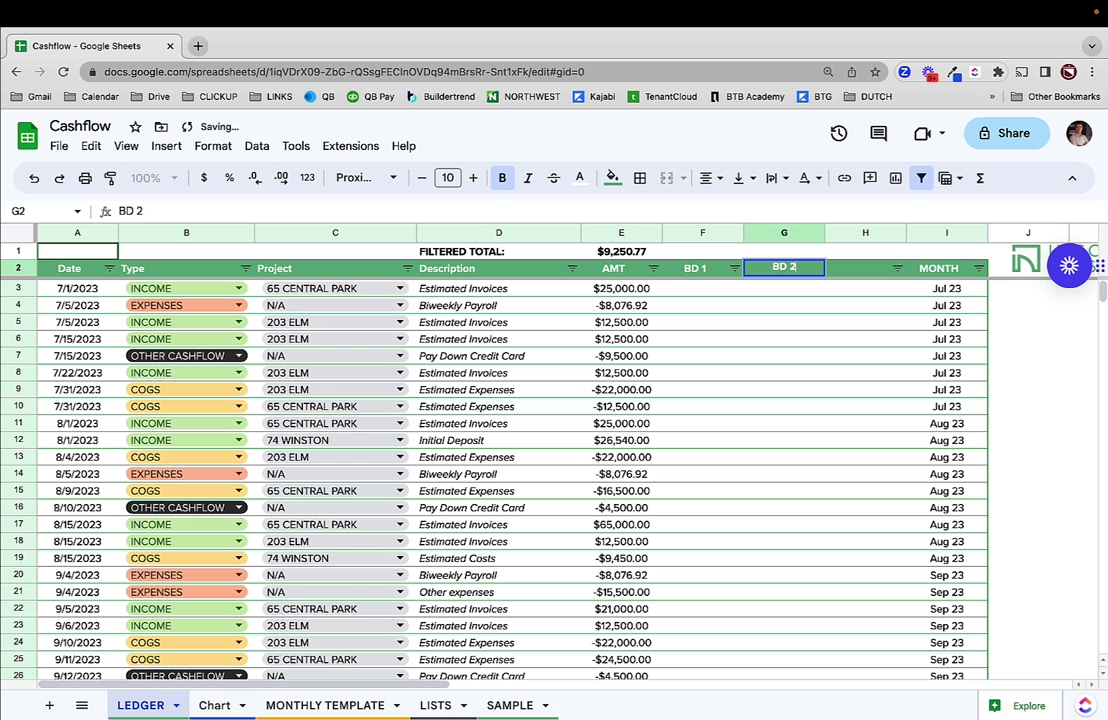
key("Tab")
type("BD 3")
key("Return")
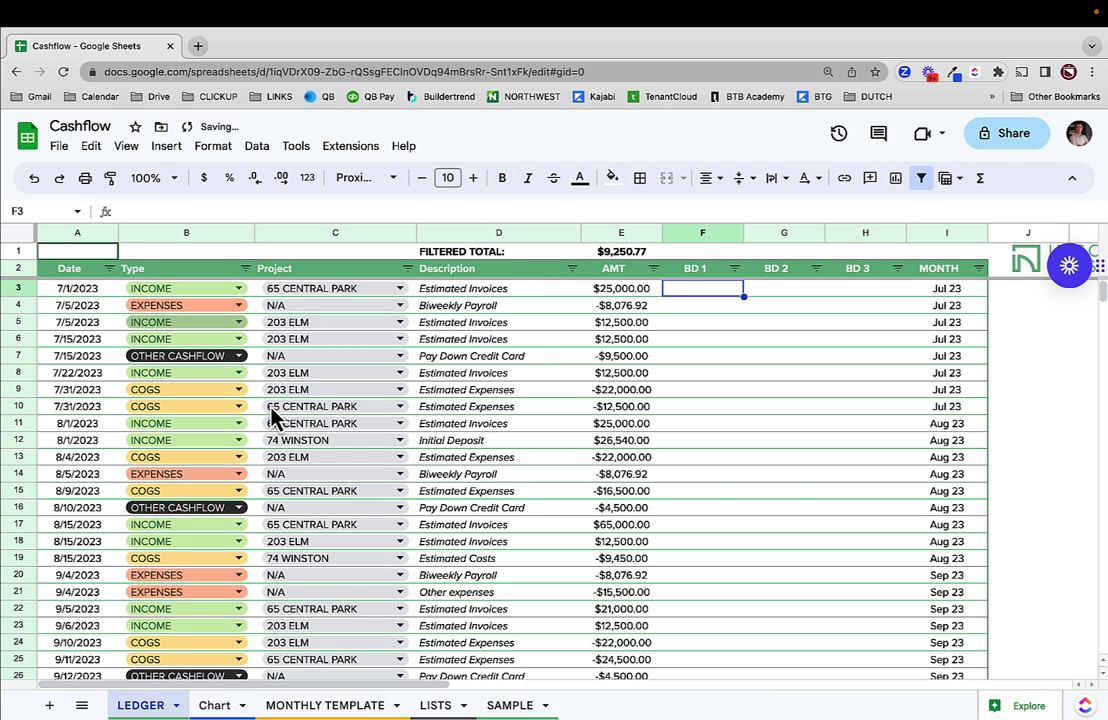
Review the C1:E4 categories on LISTS and enter =VLOOKUP(B3,LISTS!B:E,2,FALSE) in cell F3 of the LEDGER sheet
left_click(435, 705)
left_click_drag(268, 253, 455, 312)
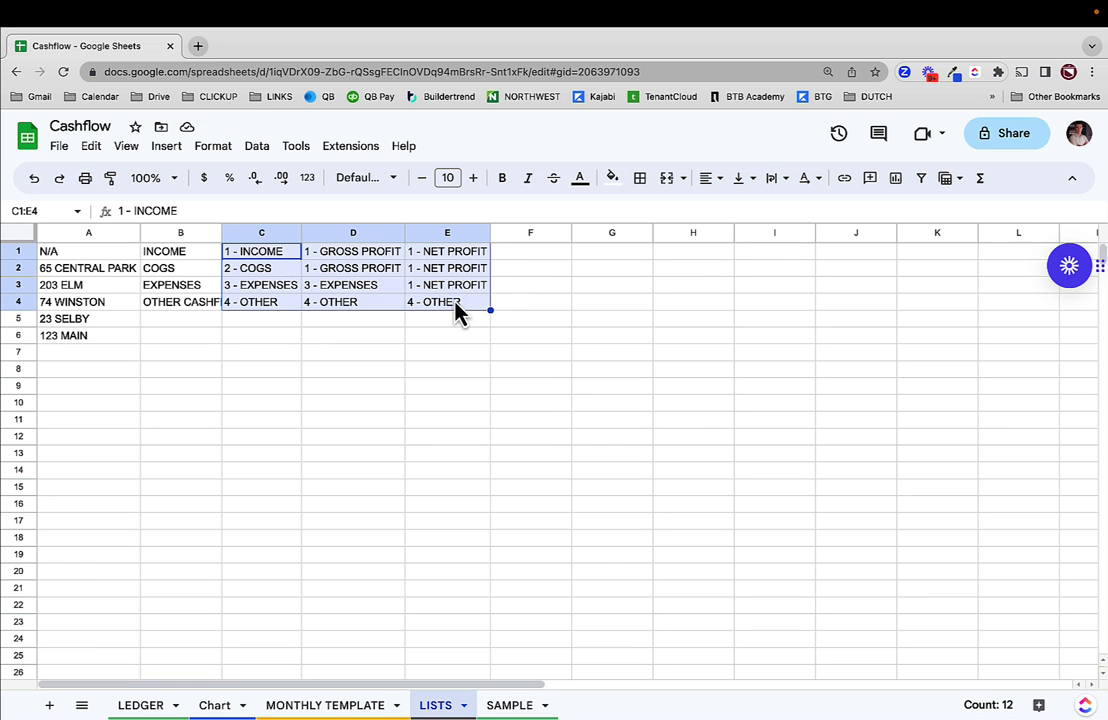
left_click(143, 708)
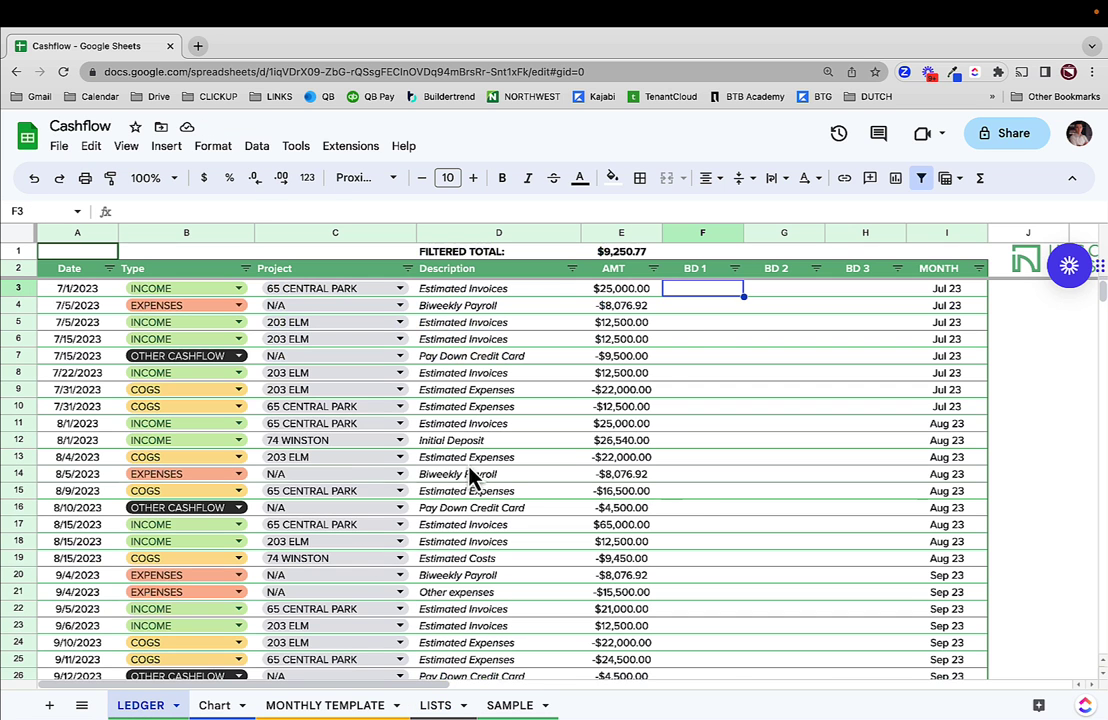
type("=VLOOKUP(")
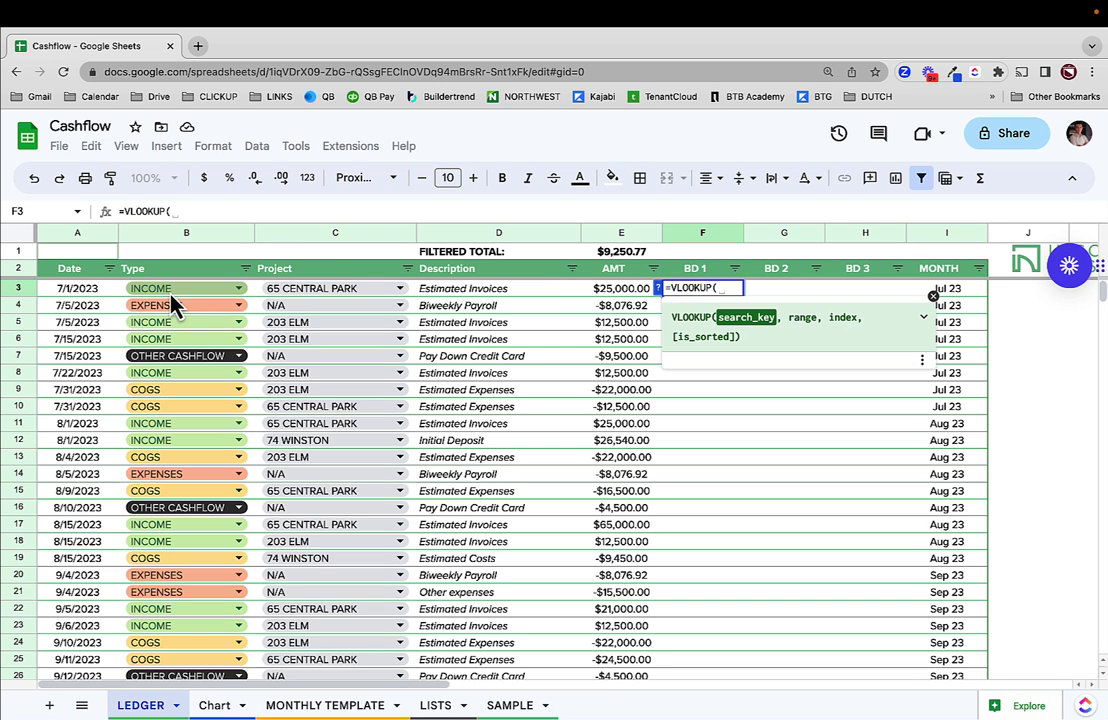
left_click(250, 293)
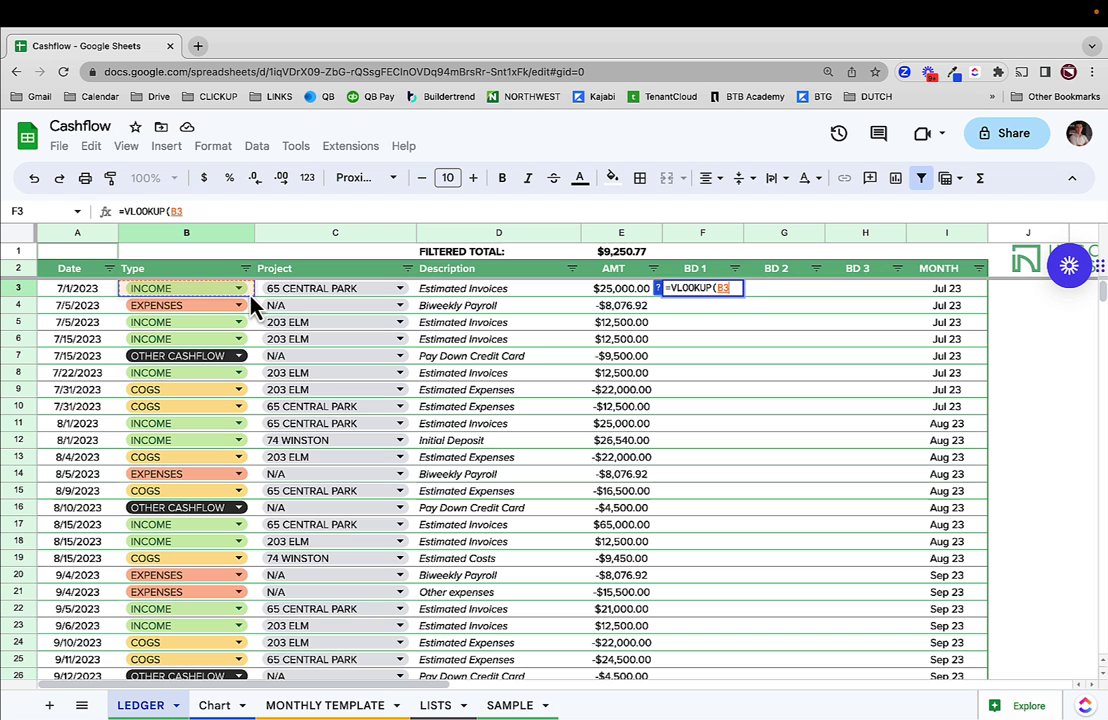
left_click(214, 212)
type(",")
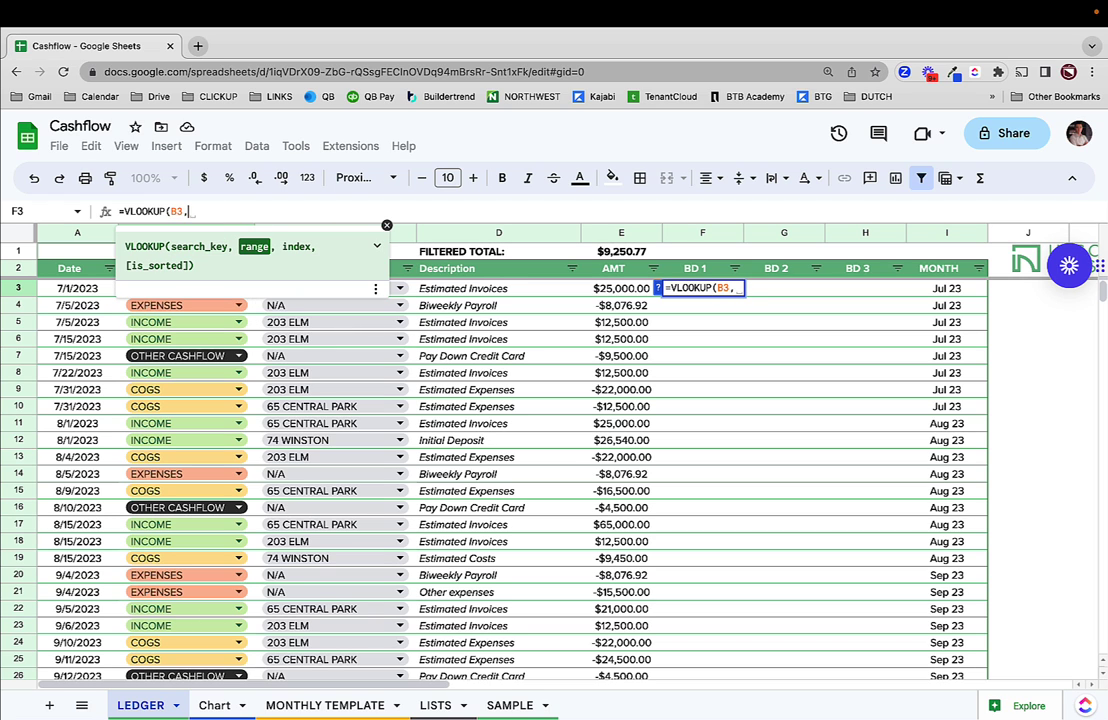
left_click(435, 705)
left_click_drag(163, 233, 415, 240)
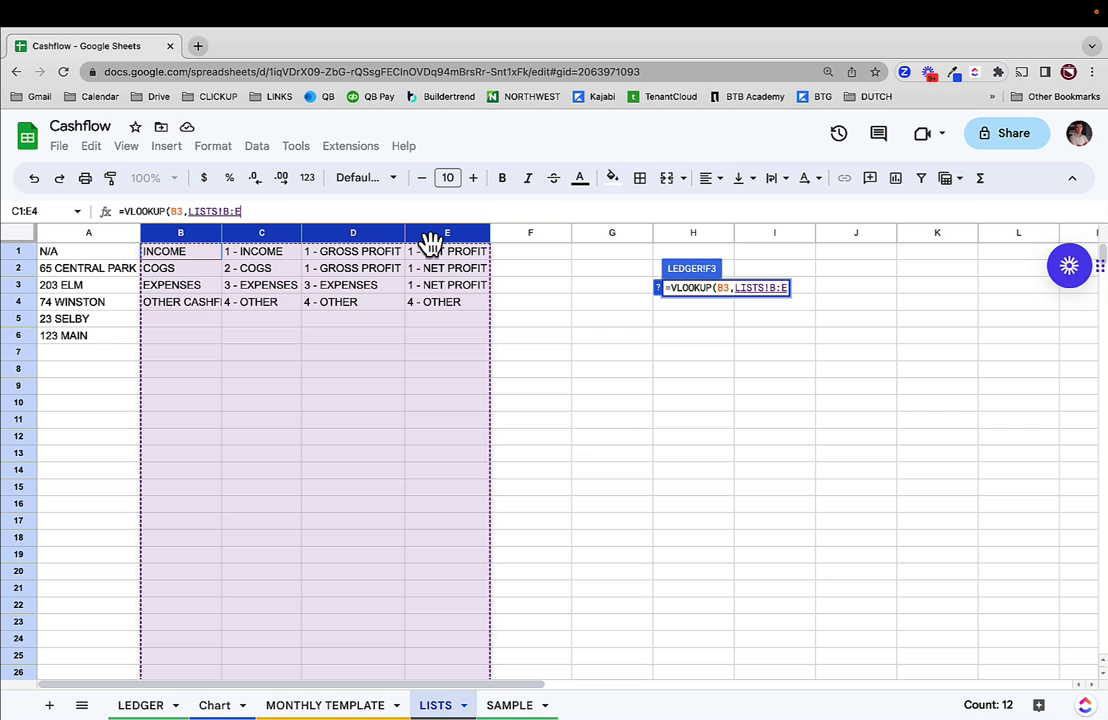
type(",")
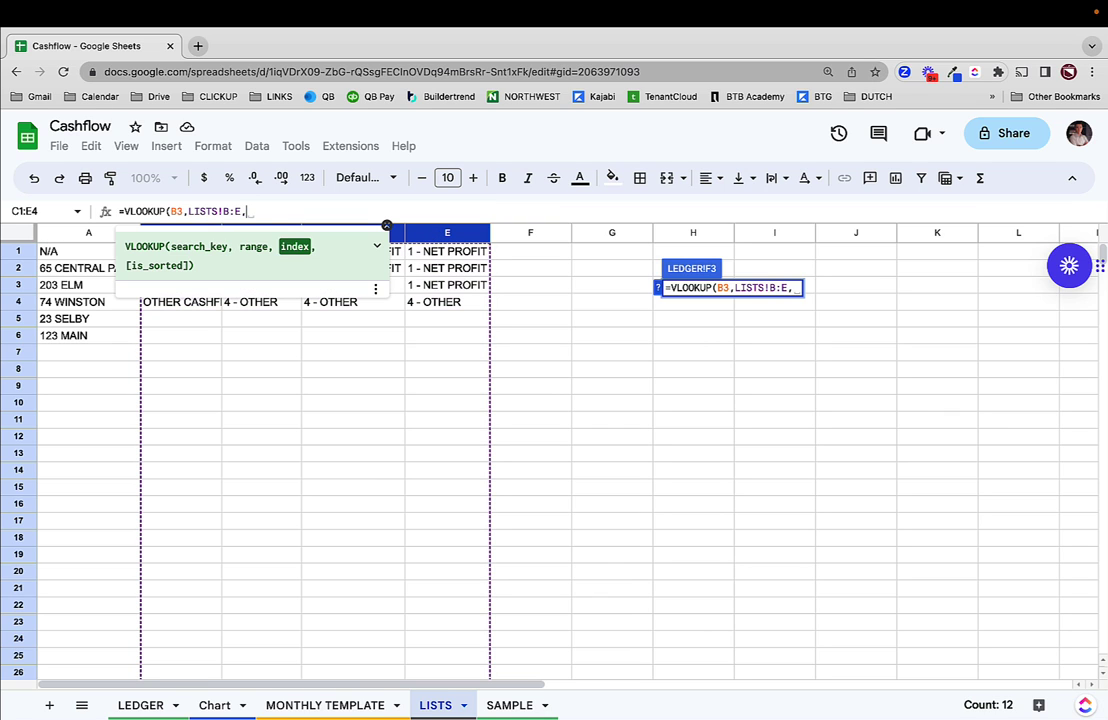
type("2,")
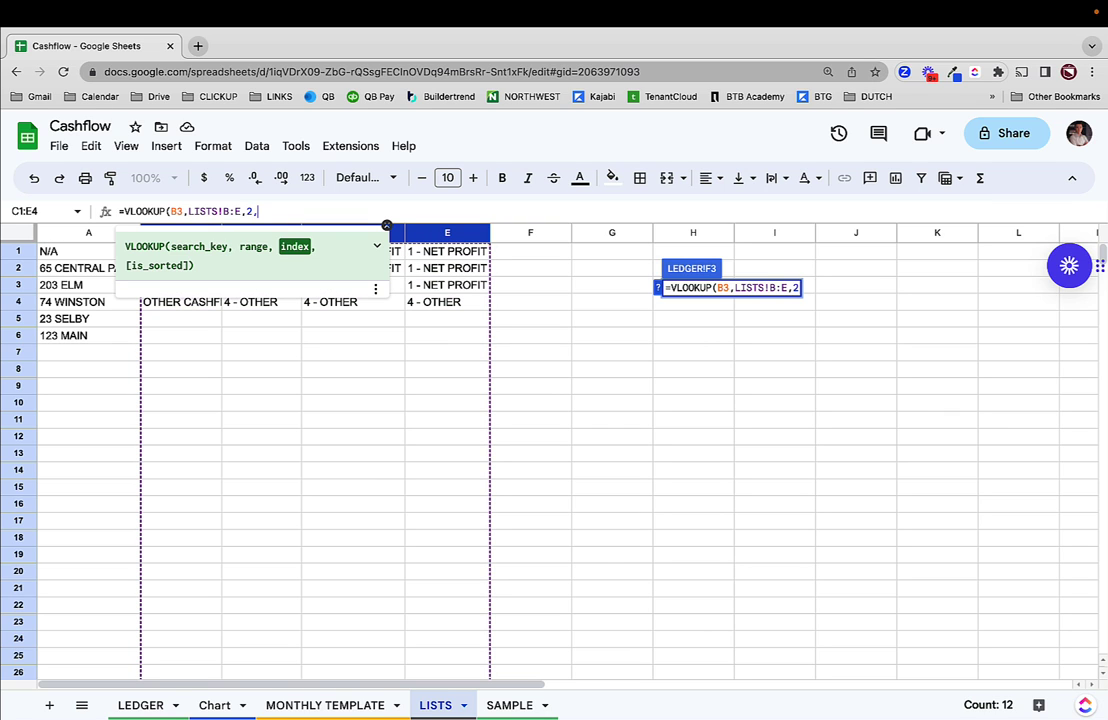
type("FALSE")
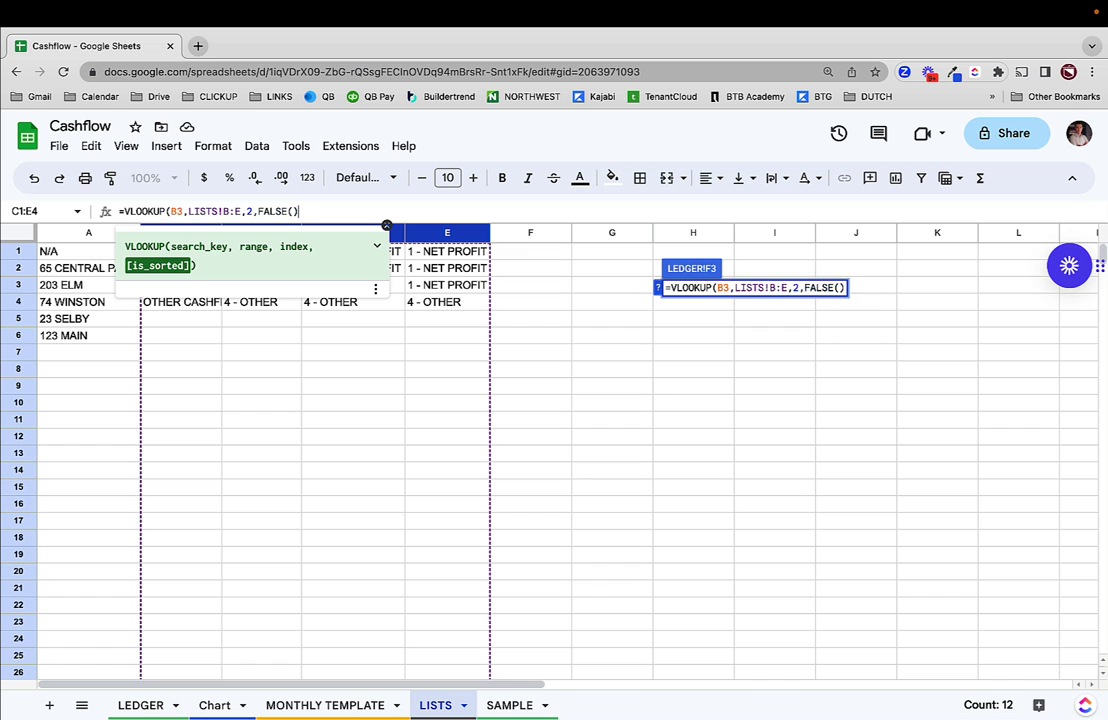
key("Return")
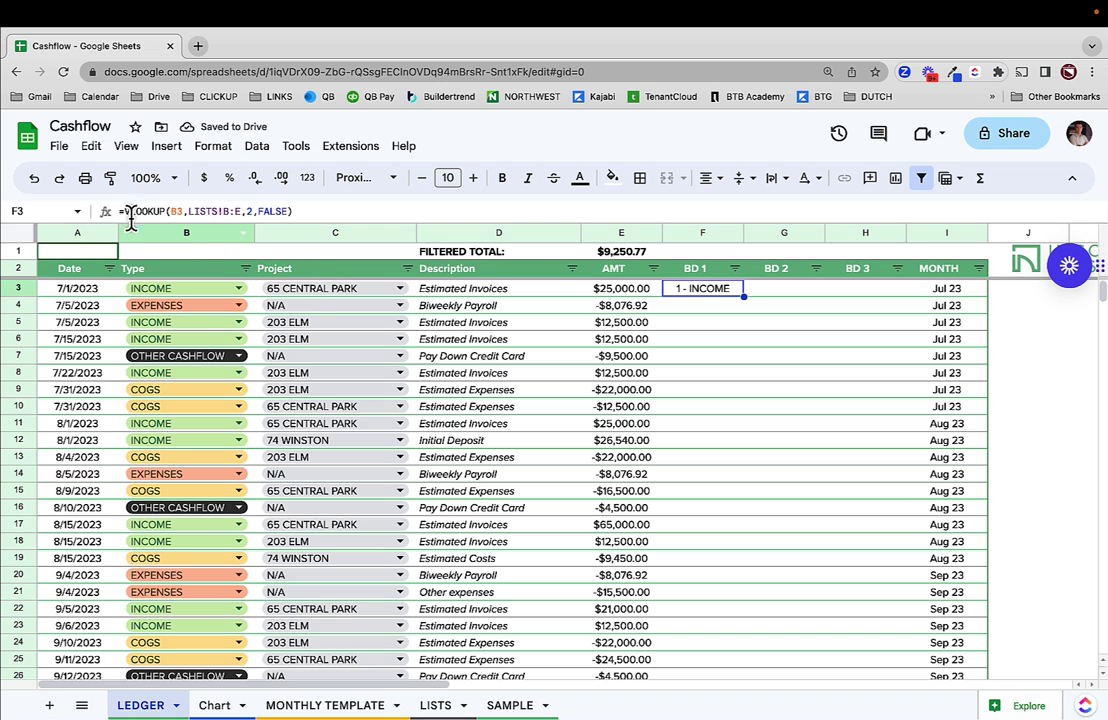
Lock the column references in the F3 formula as $B3 and LISTS!$B:$E
left_click(166, 211)
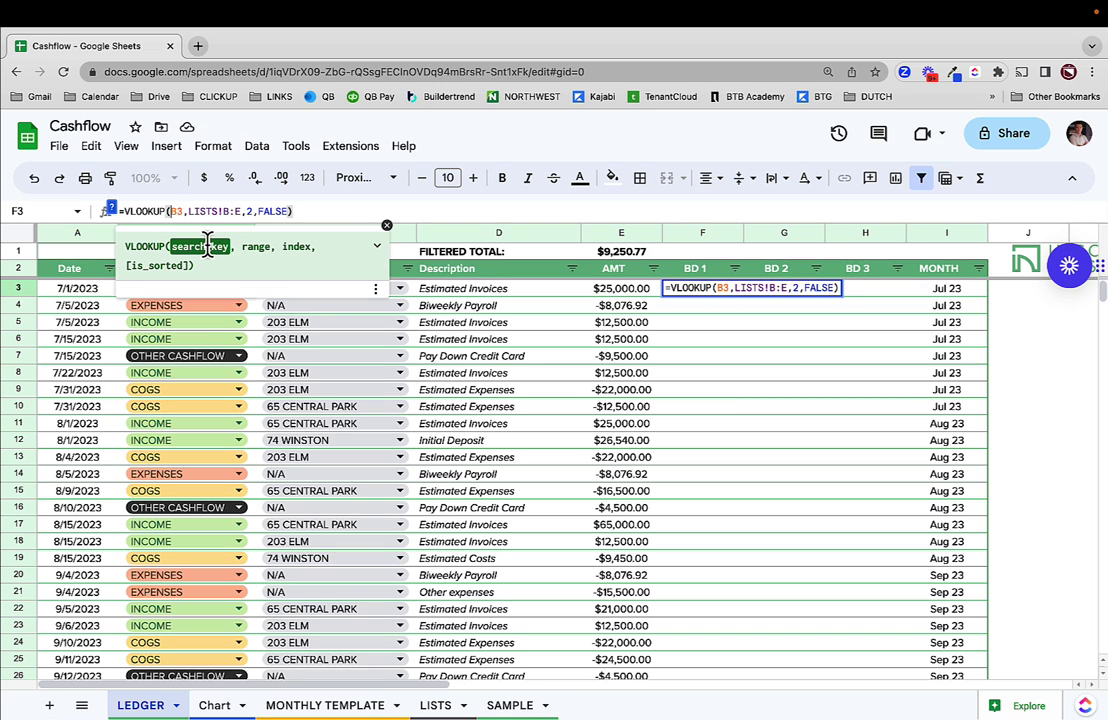
type("$")
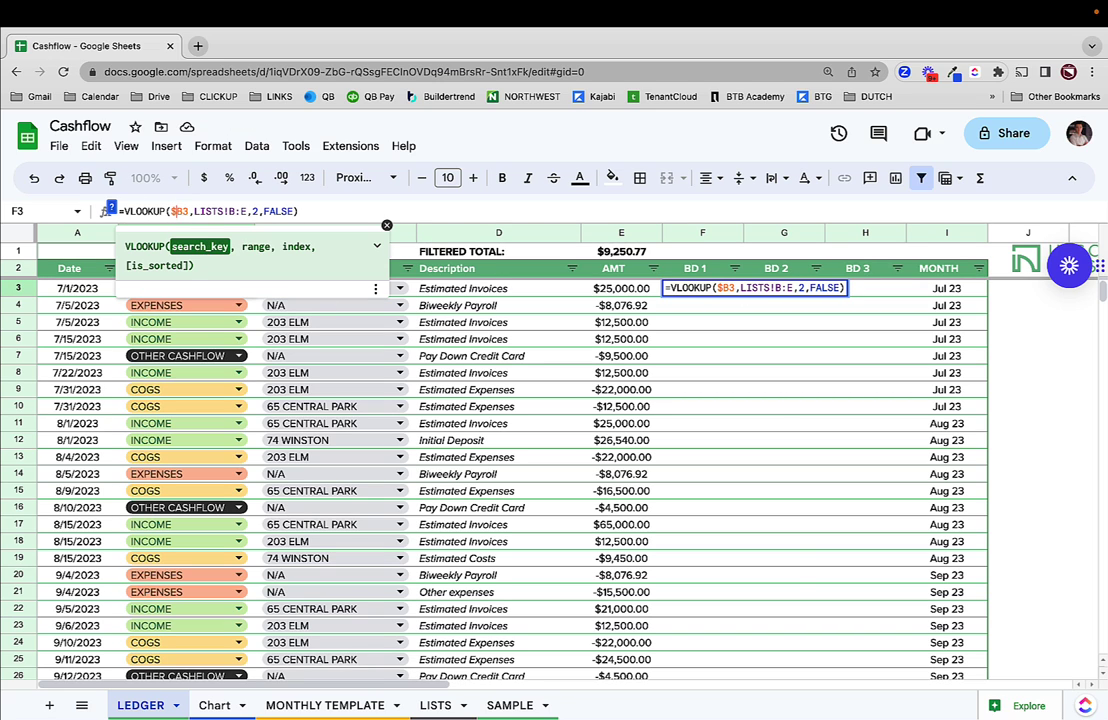
left_click(227, 211)
type("$B:")
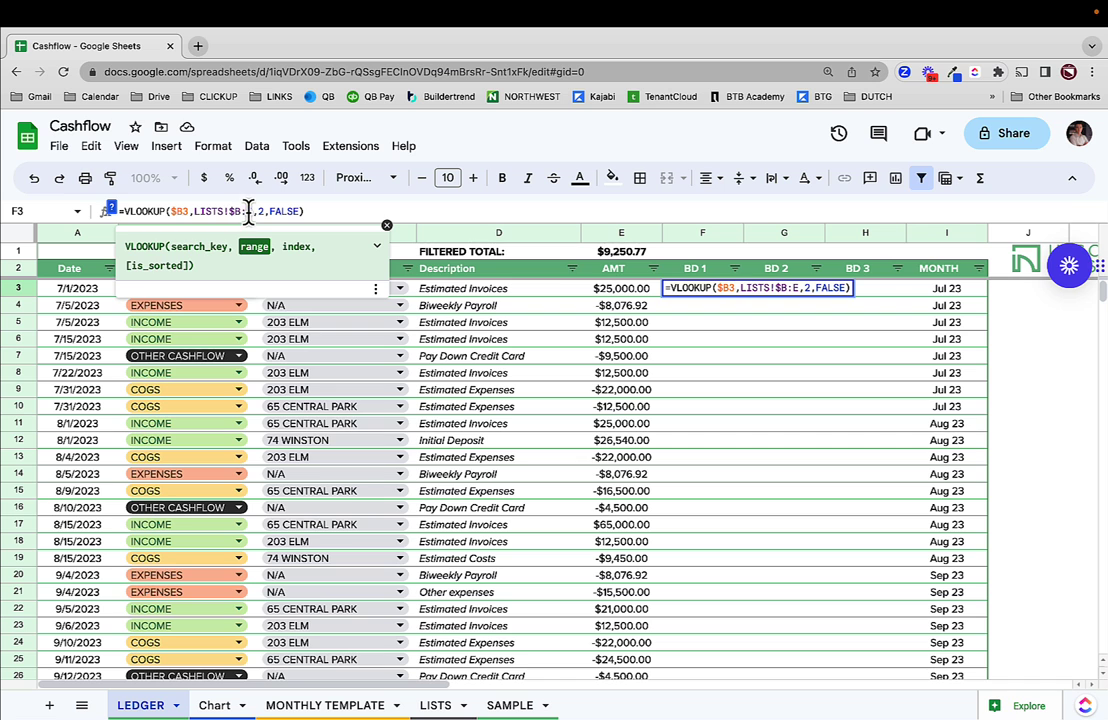
type("$")
key("Return")
key("Up")
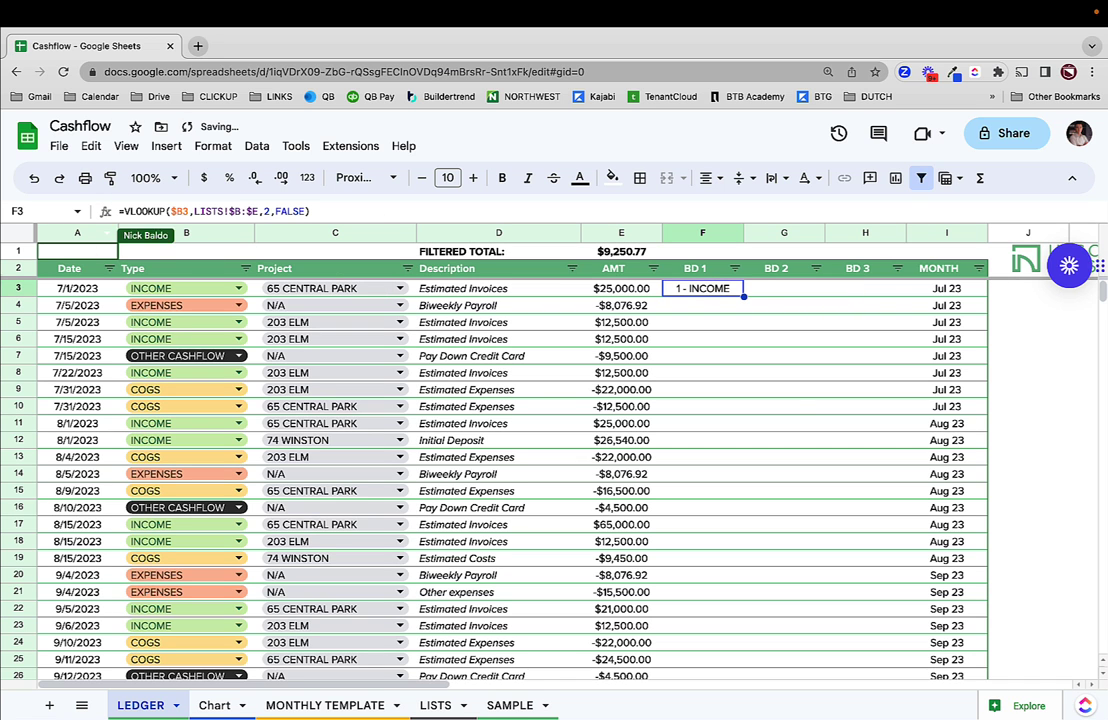
Check the MONTH formula in blank row 71 and wrap the F3 lookup as =IF(B3="","",VLOOKUP($B3,LISTS!$B:$E,2,FALSE))
scroll(574, 420, "down", 15)
scroll(586, 448, "up", 5)
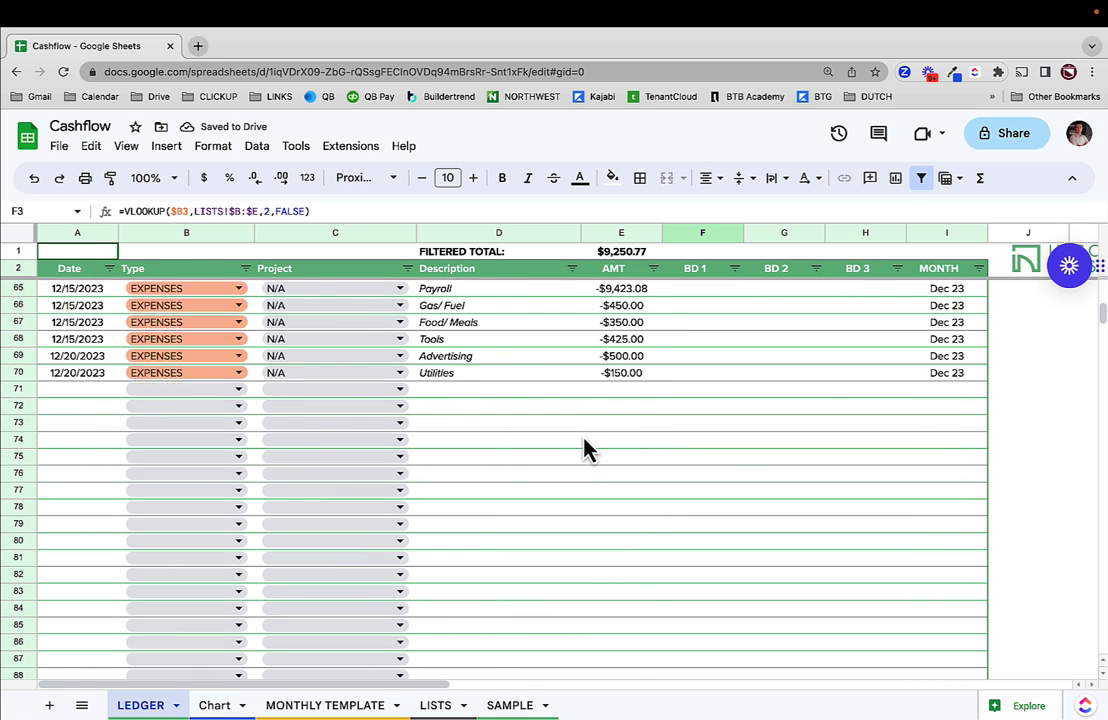
scroll(586, 448, "up", 1)
left_click(950, 467)
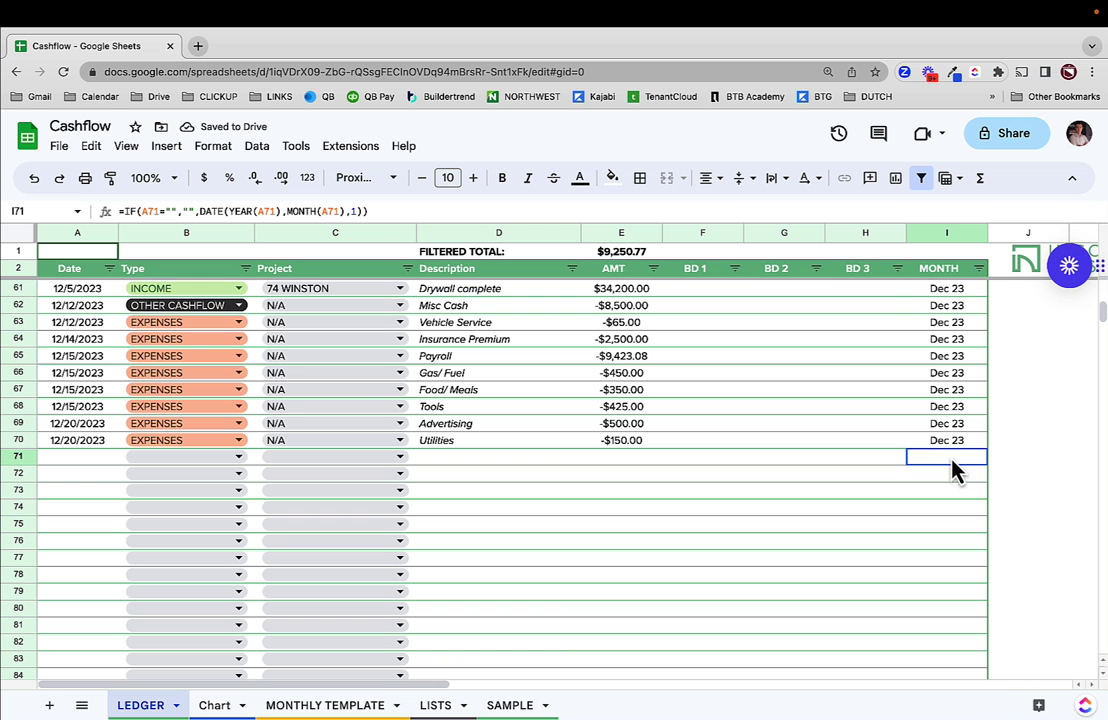
left_click(686, 470)
key("super+Up")
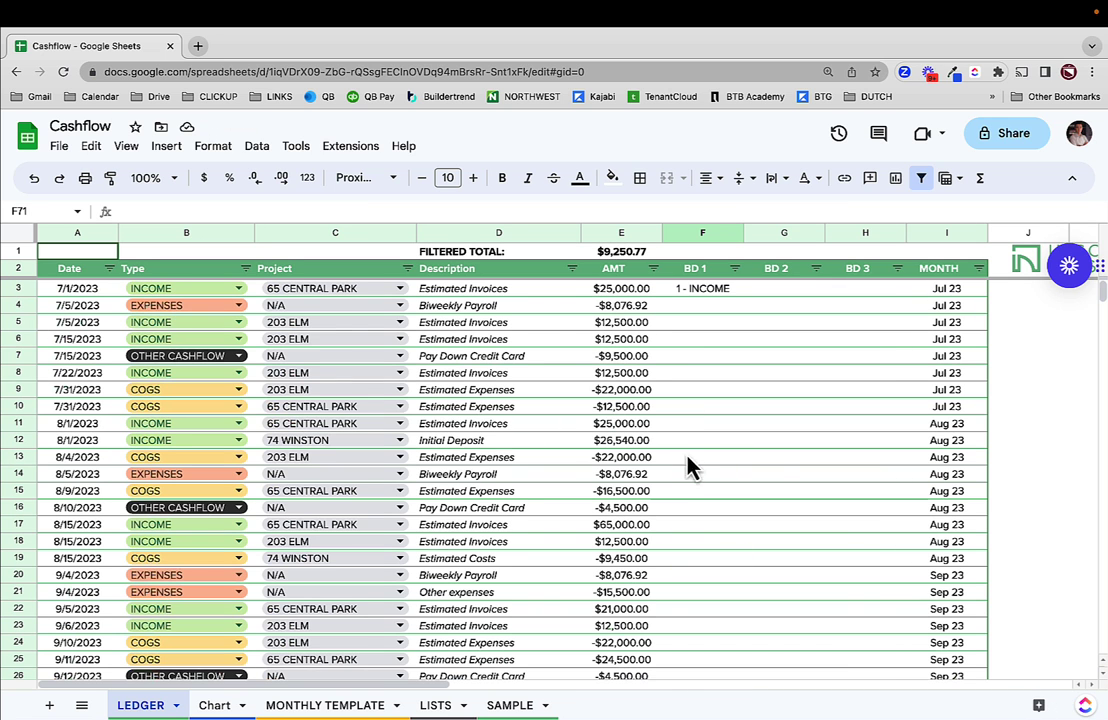
left_click(122, 211)
type("IF(")
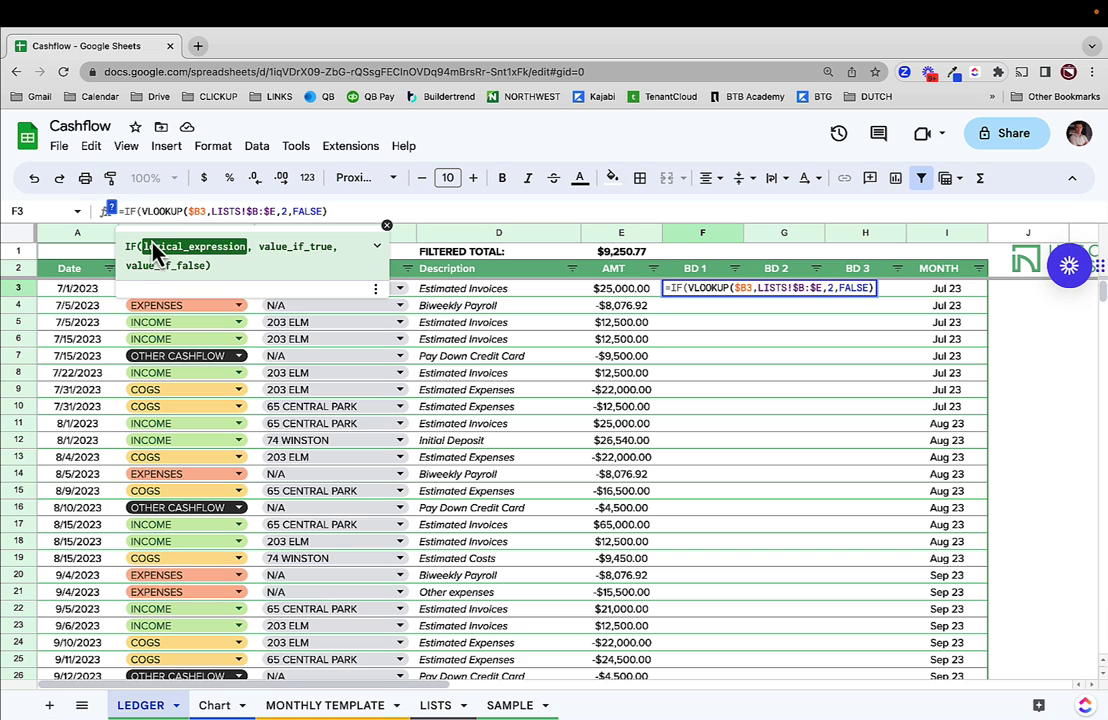
type("B3")
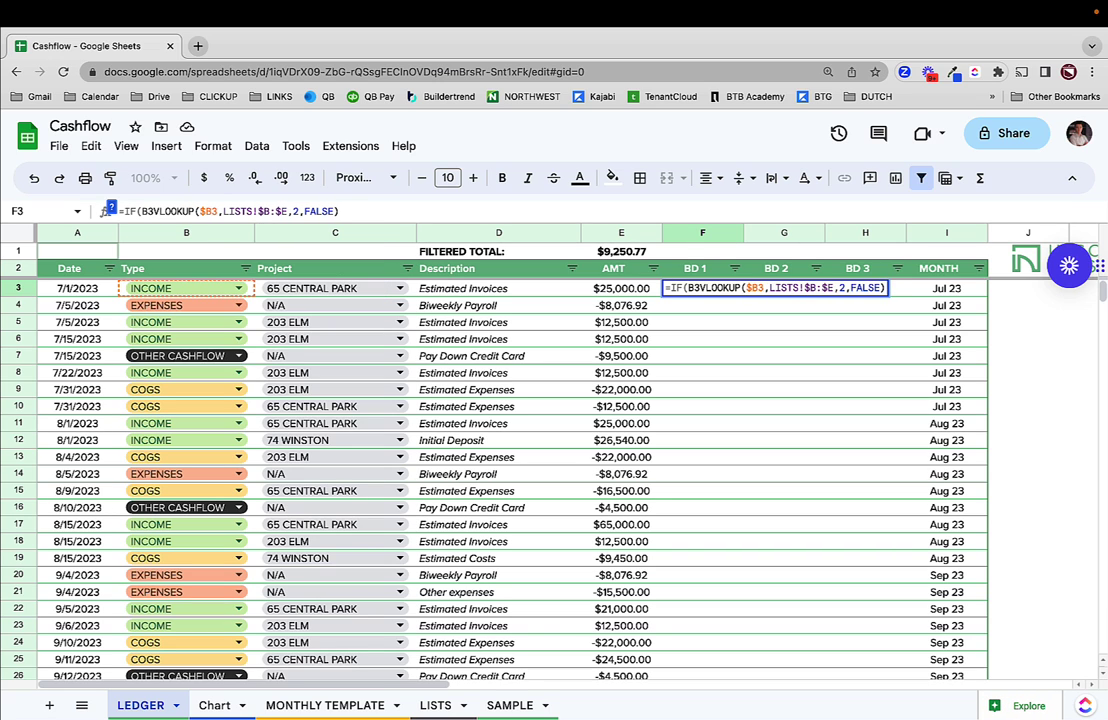
type("=\"")
type(",")
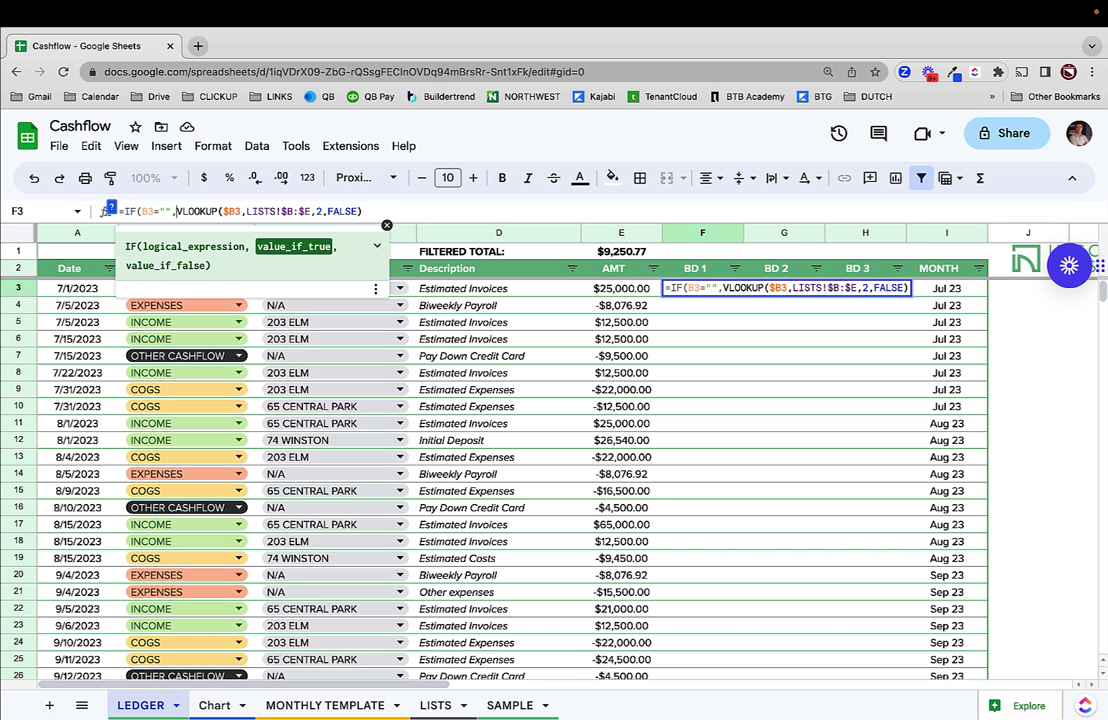
type("\"\"")
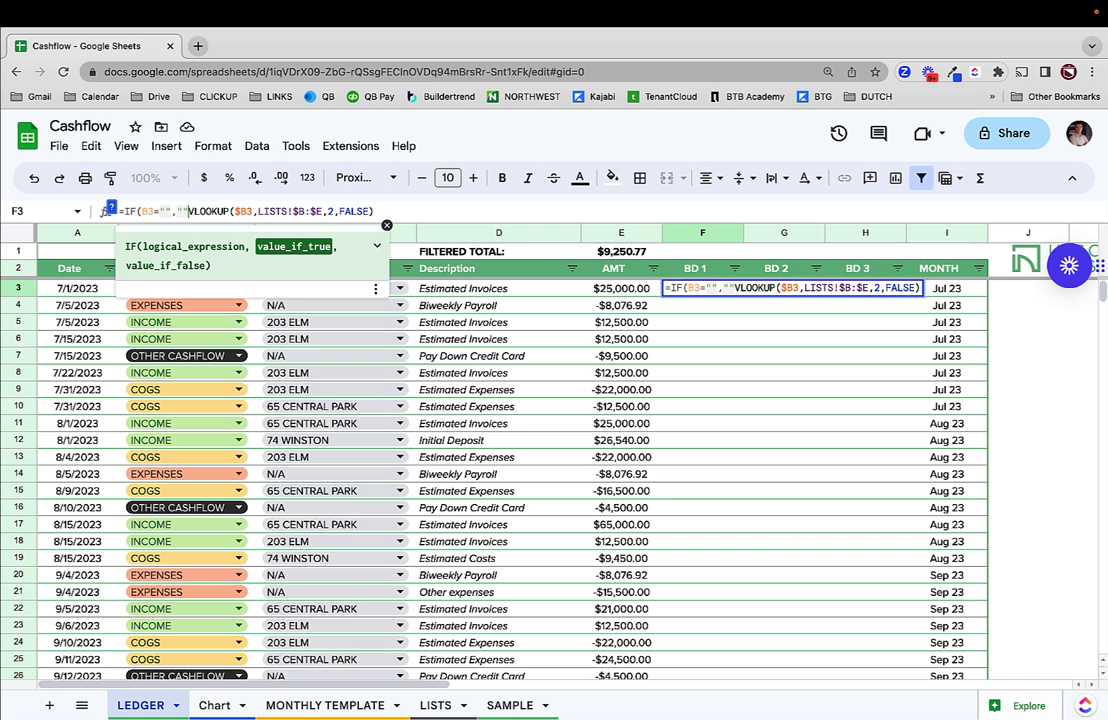
type(",")
key("Return")
key("Up")
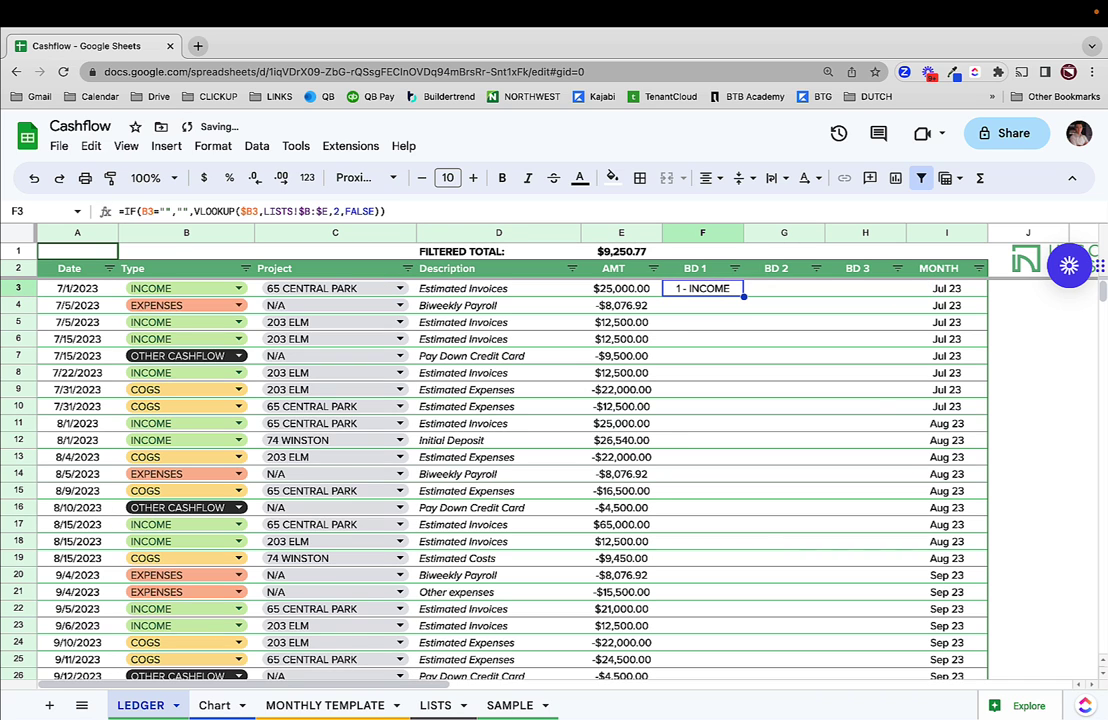
Change the IF test's reference in F3 to $B3 and copy the formula across to G3 and H3
left_click(135, 211)
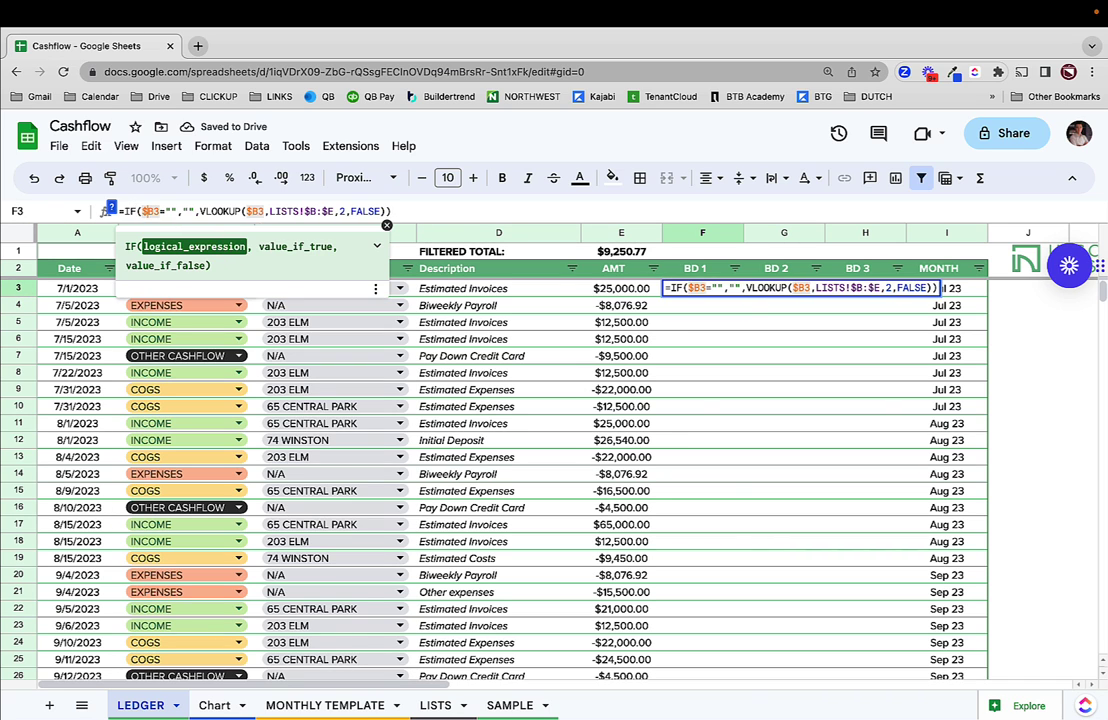
key("Return")
key("Up")
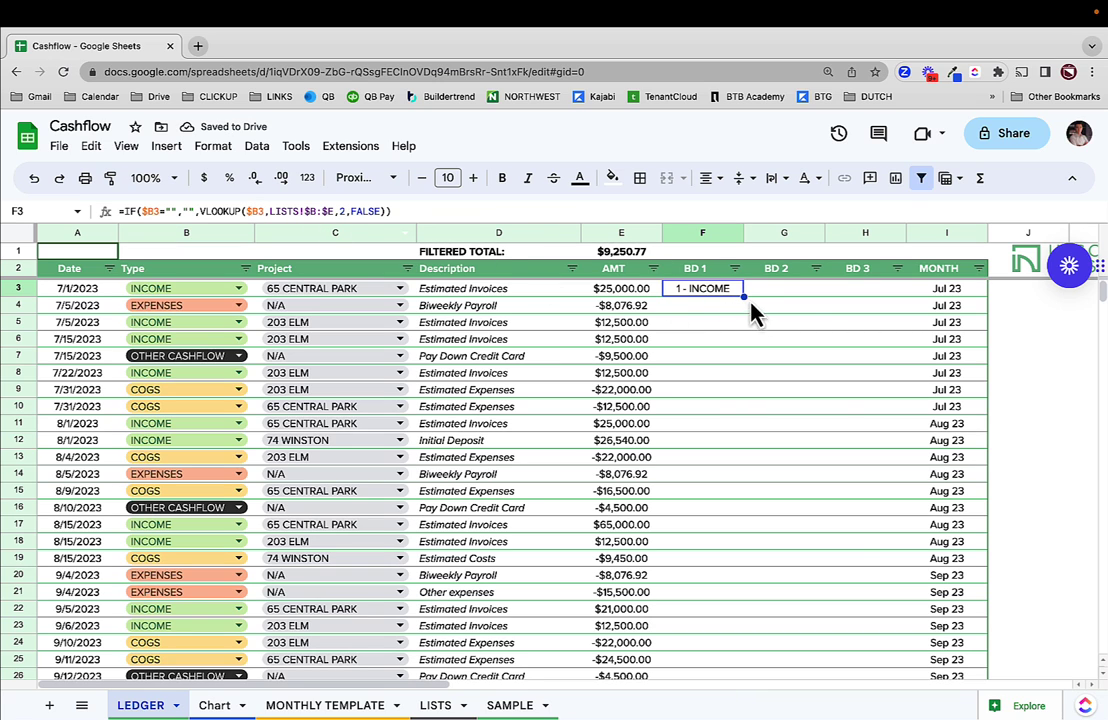
left_click_drag(746, 296, 858, 312)
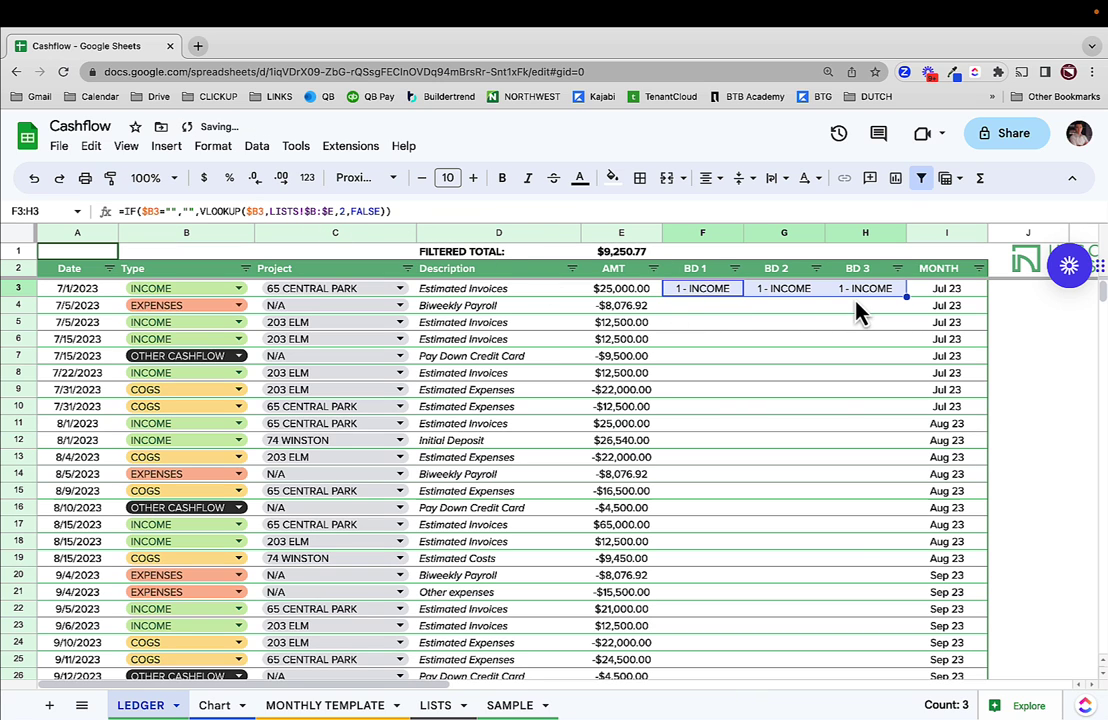
Check the column order on LISTS and change the VLOOKUP index in G3 to the third column of the B:E range
left_click(776, 295)
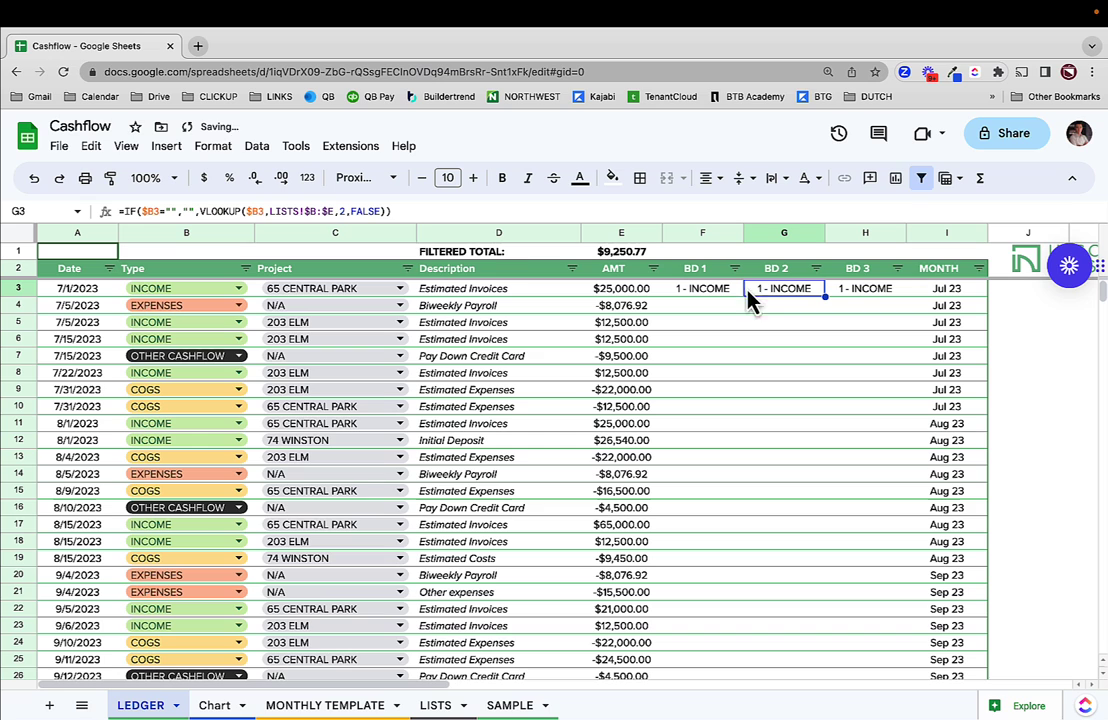
left_click(347, 212)
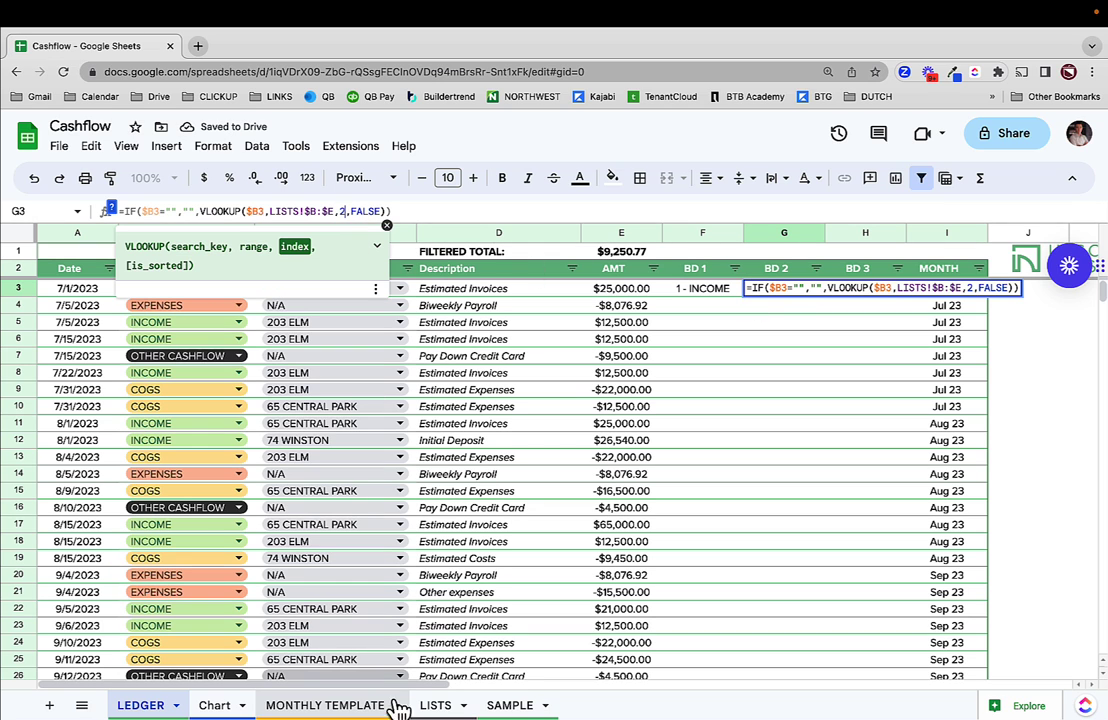
left_click(432, 705)
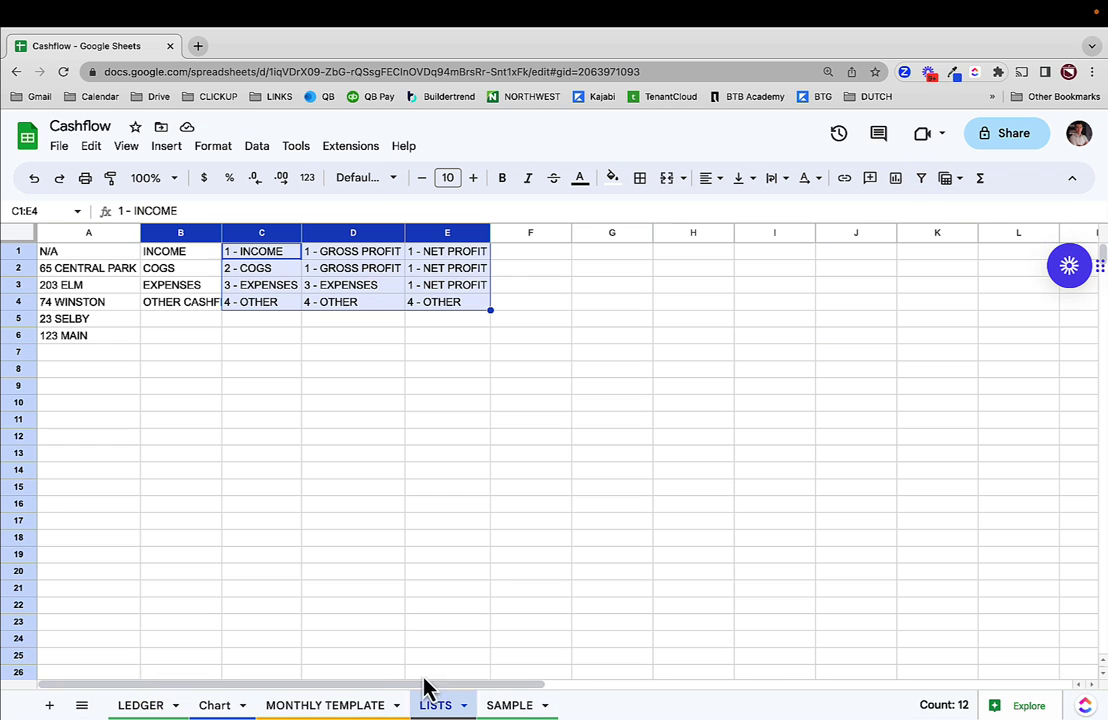
left_click(181, 233)
left_click_drag(183, 233, 457, 260)
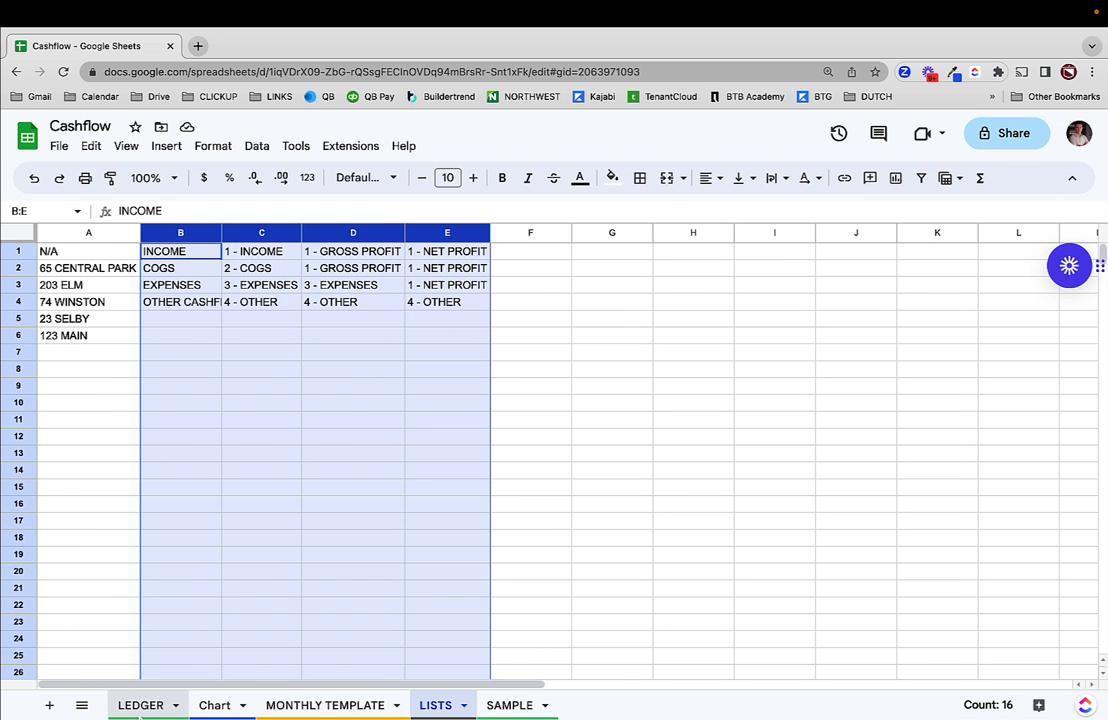
left_click(140, 705)
left_click(477, 212)
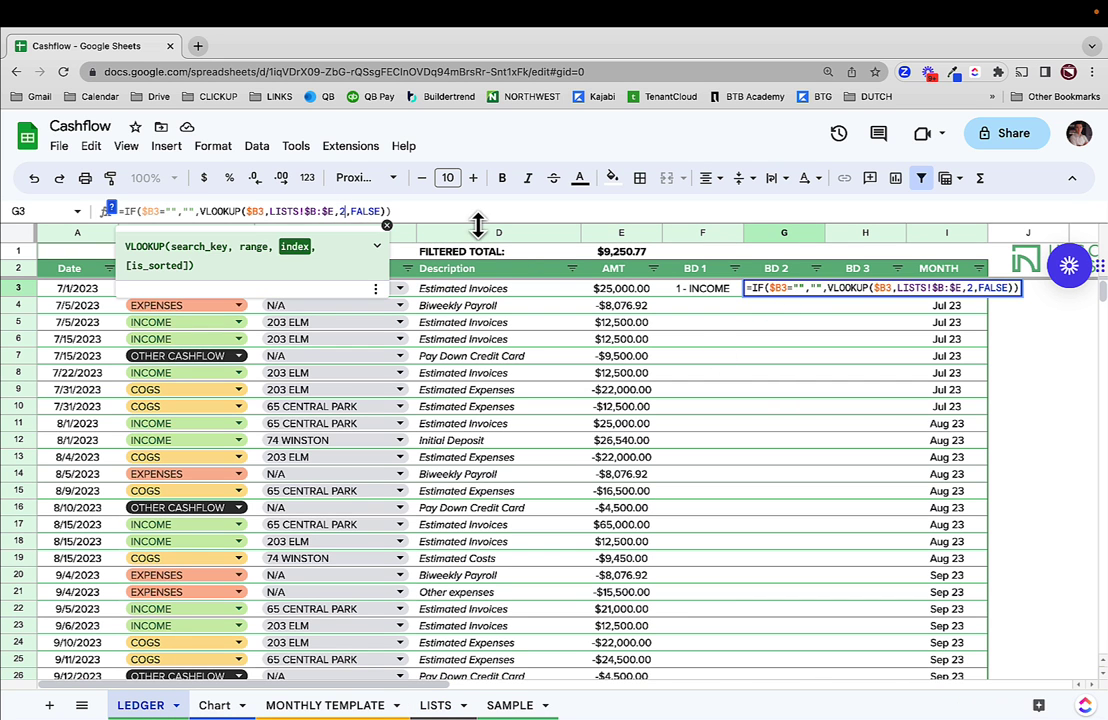
key("Tab")
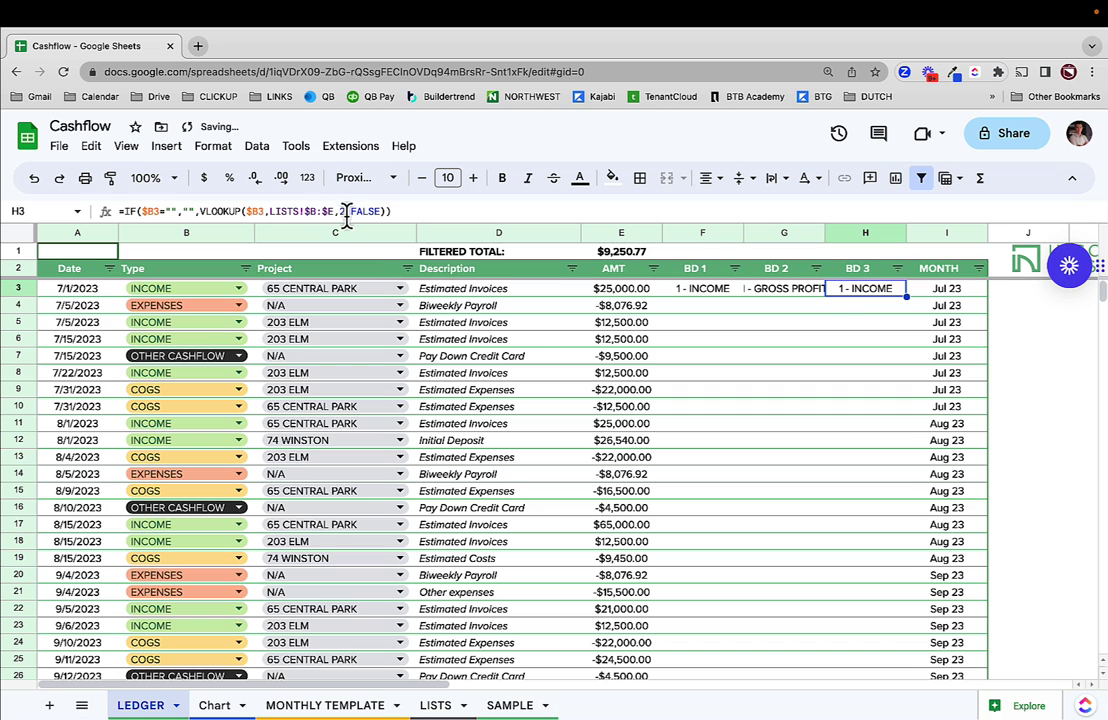
Set the VLOOKUP index in H3 to 4 and fill the F3:H3 formulas down the ledger rows
left_click(341, 211)
key("BackSpace")
key("Tab")
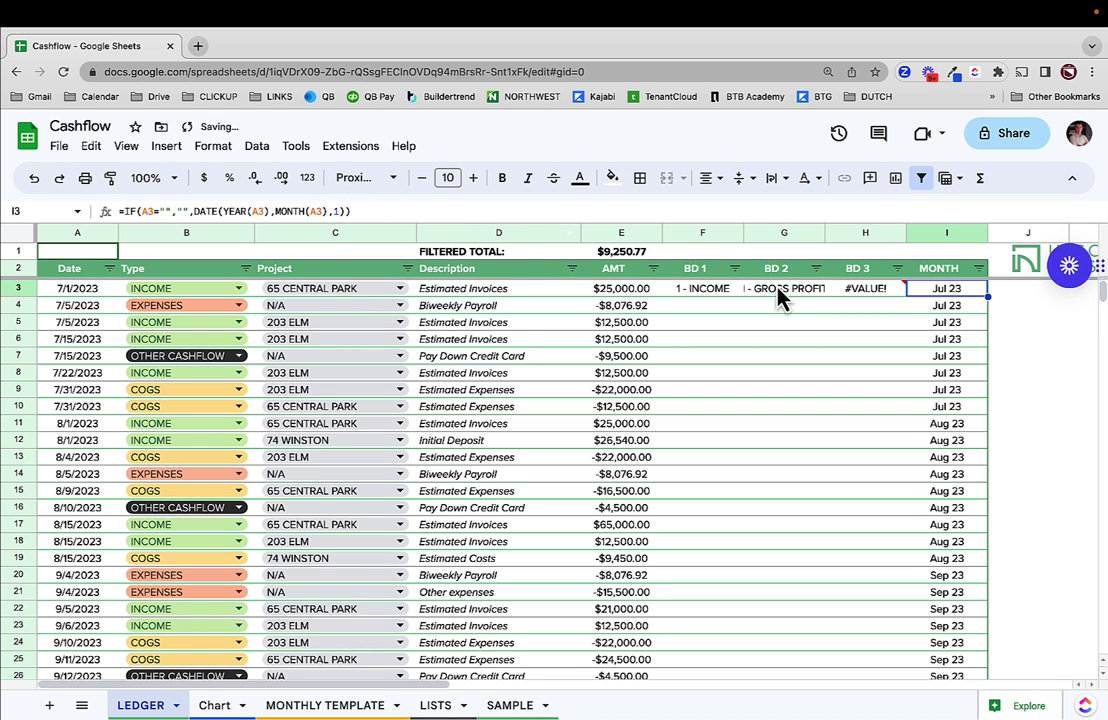
left_click(868, 290)
left_click(343, 211)
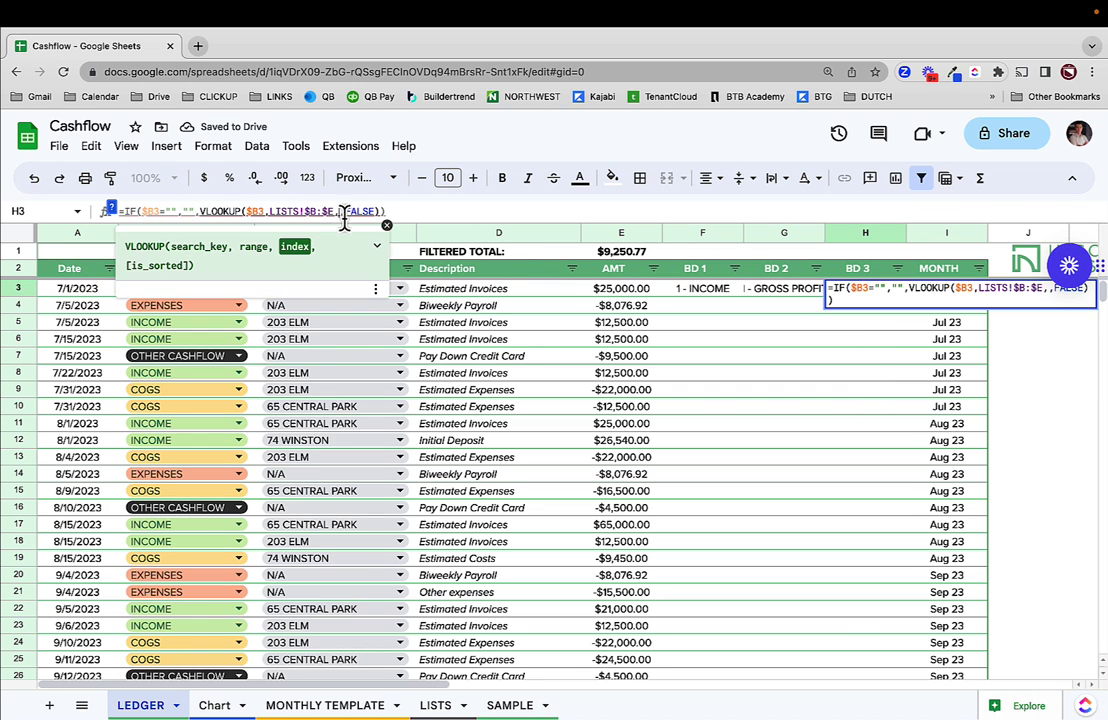
type("4")
key("Tab")
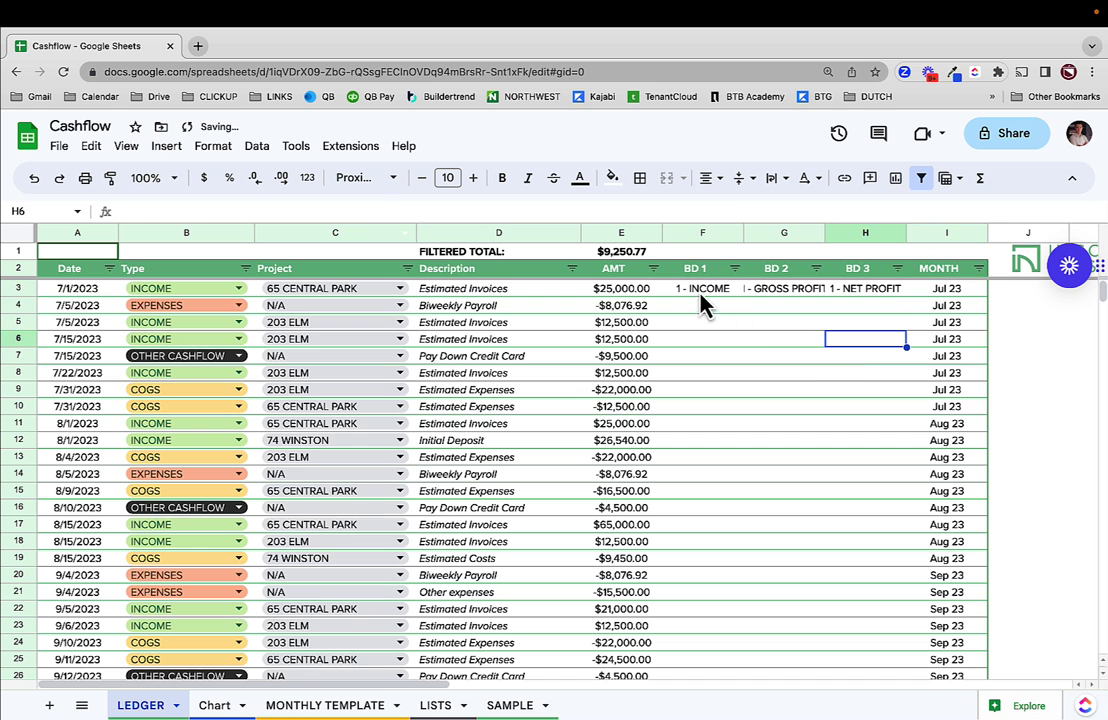
left_click_drag(702, 290, 885, 295)
double_click(907, 297)
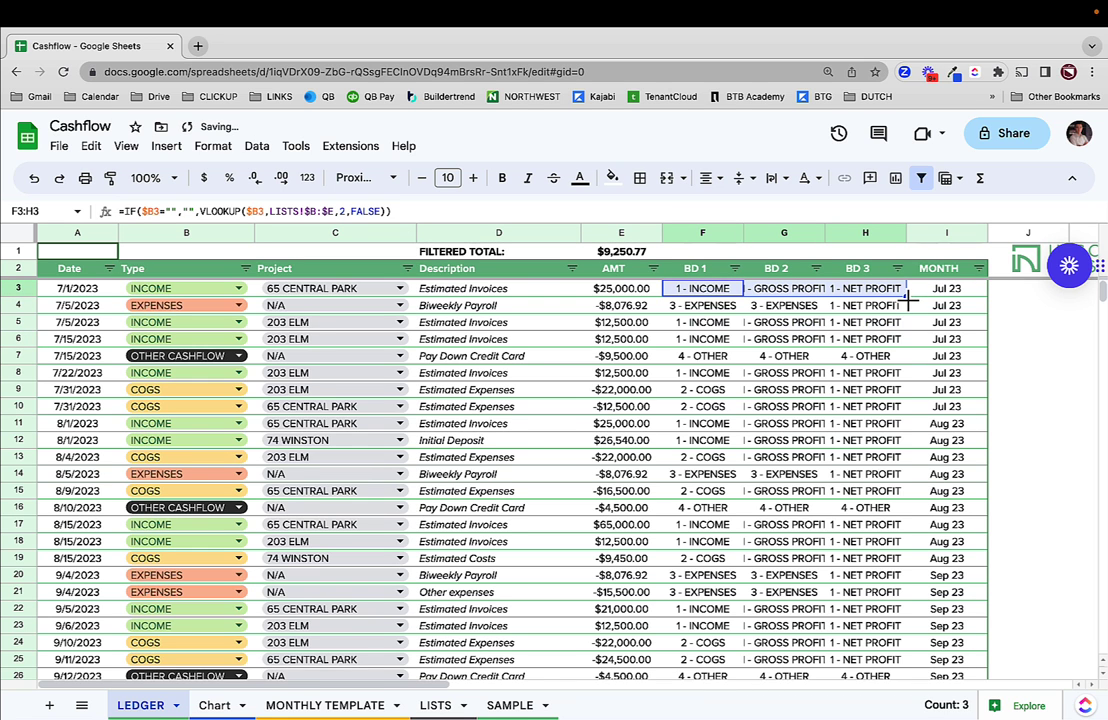
Fill the BD 1 to BD 3 formulas in F70:H70 down through the blank ledger rows to row 298
scroll(846, 655, "down", 15)
scroll(846, 657, "up", 4)
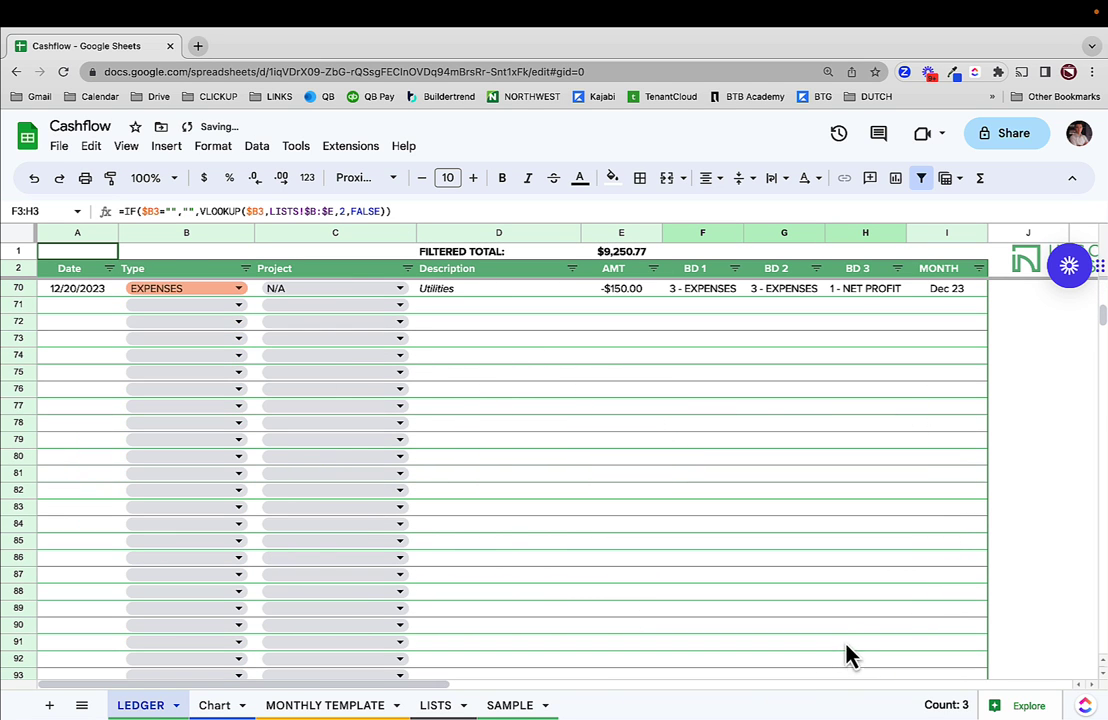
left_click_drag(703, 289, 858, 341)
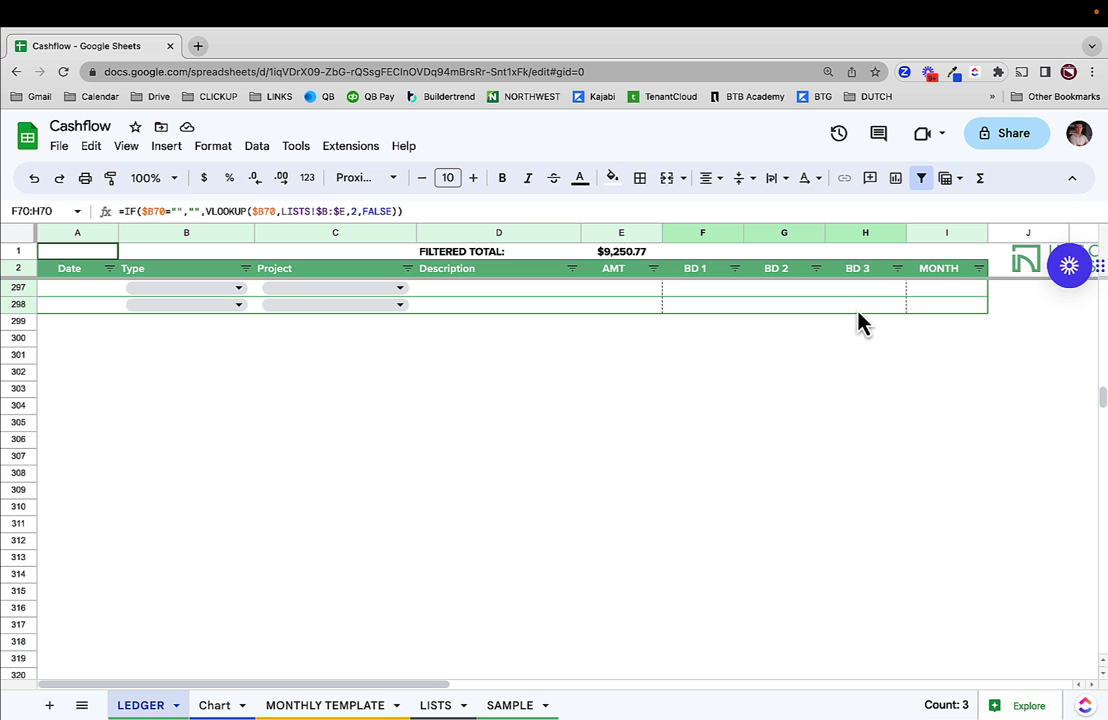
Create a pivot table on a new sheet from the ledger range A2:I298
left_click(947, 304)
scroll(606, 341, "up", 20)
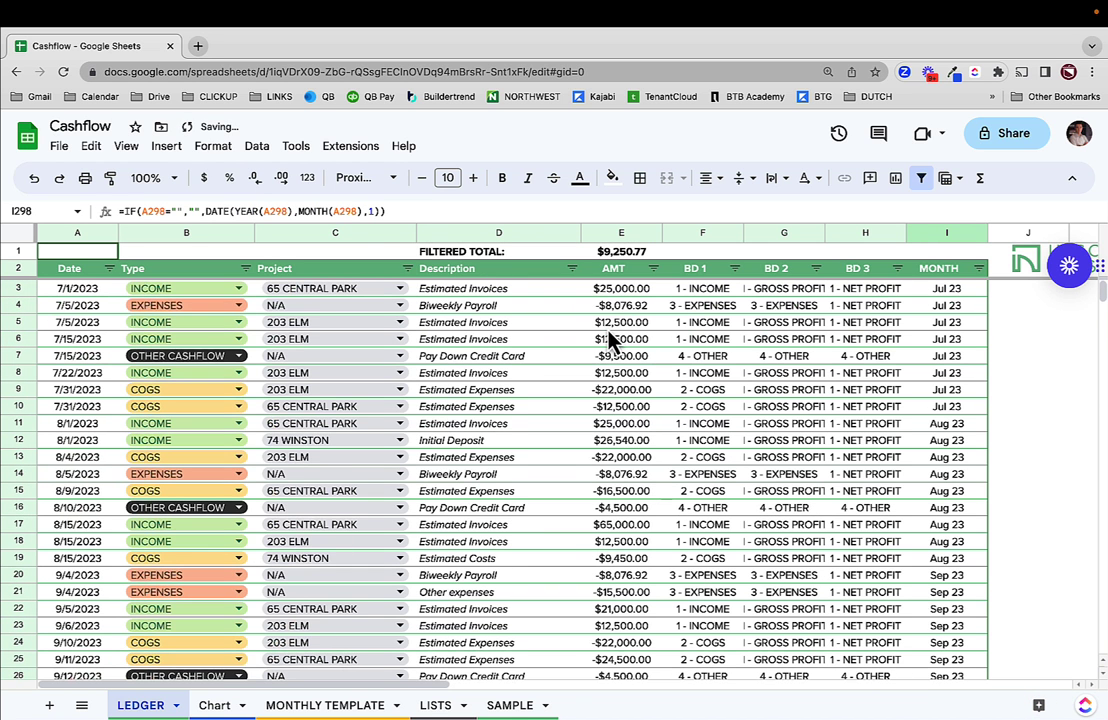
left_click(70, 268, "shift")
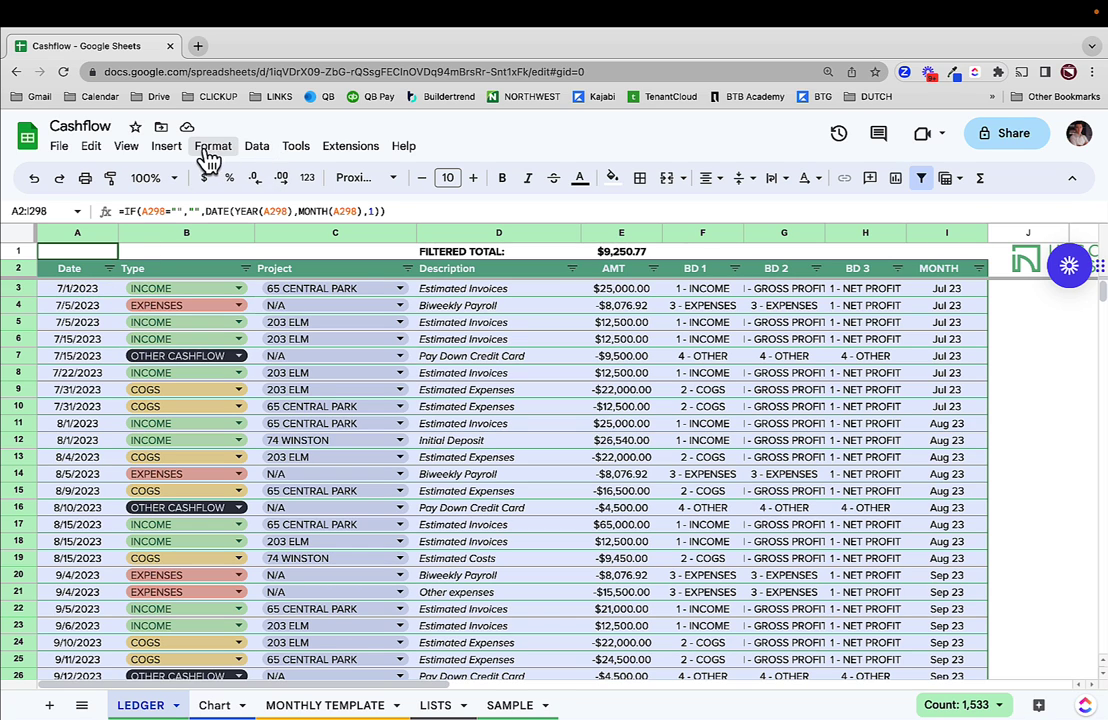
left_click(166, 146)
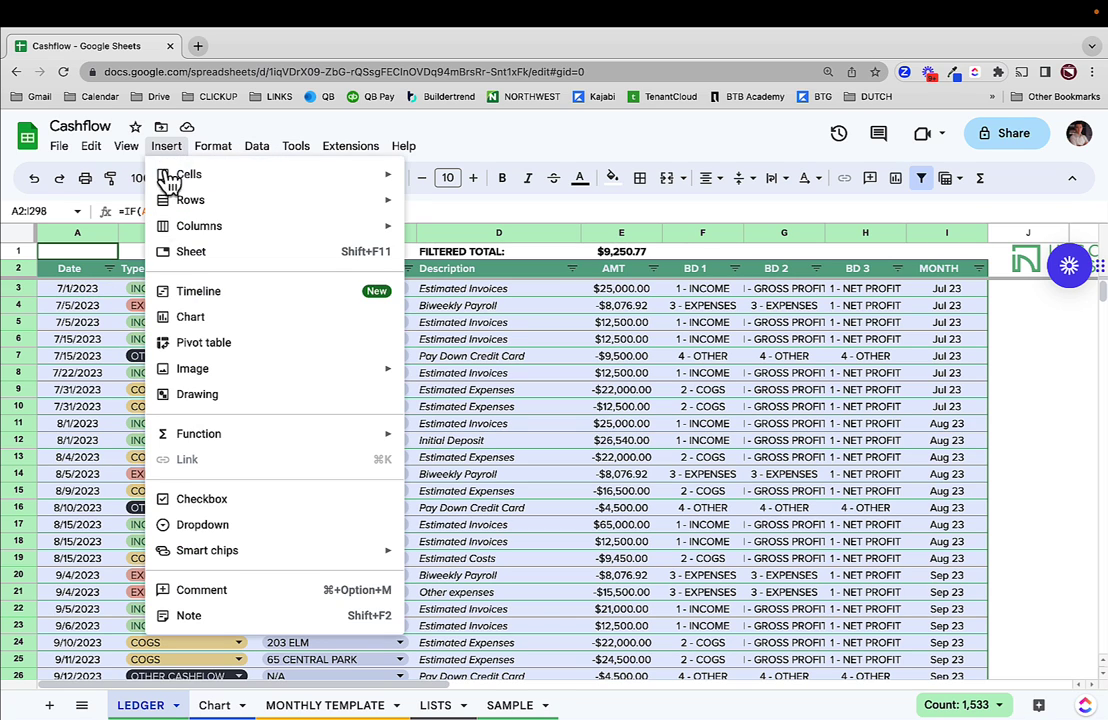
left_click(198, 345)
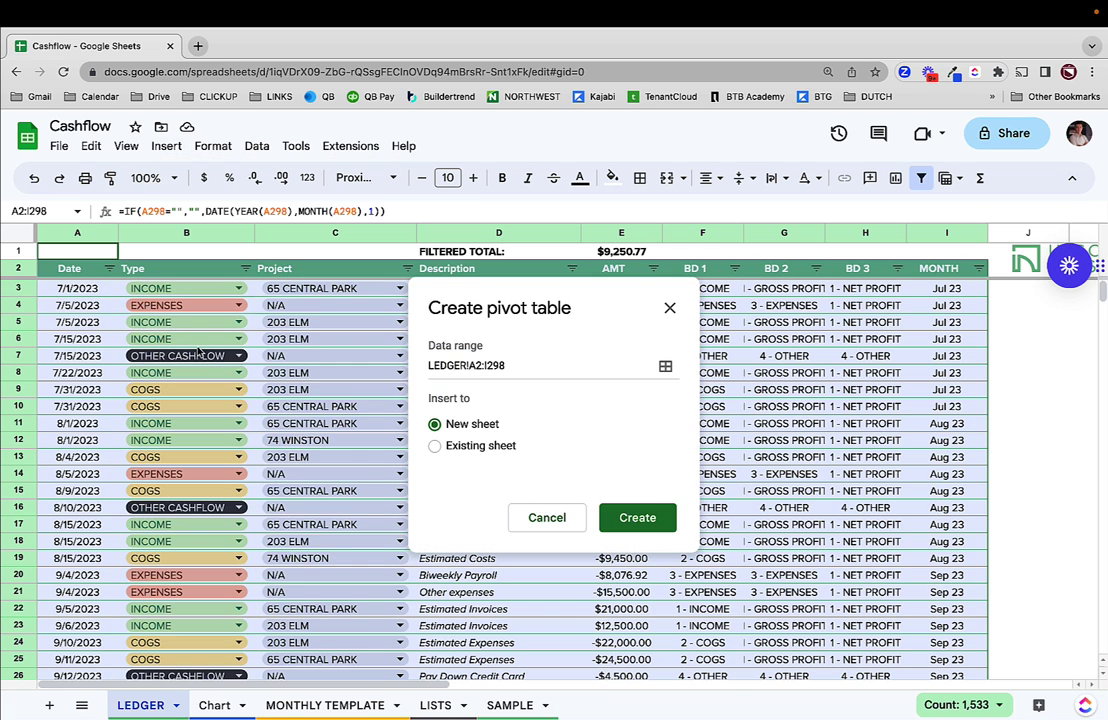
left_click(650, 518)
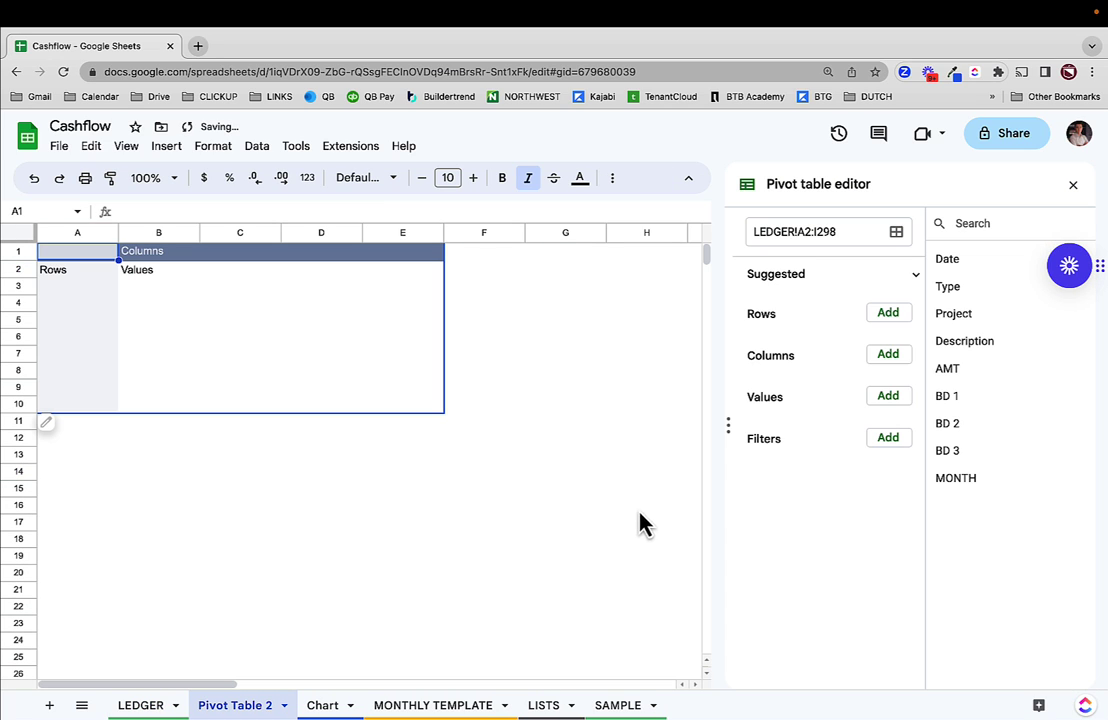
Add AMT summarized by SUM as the pivot table's value and check it against the filtered total on LEDGER
left_click(888, 400)
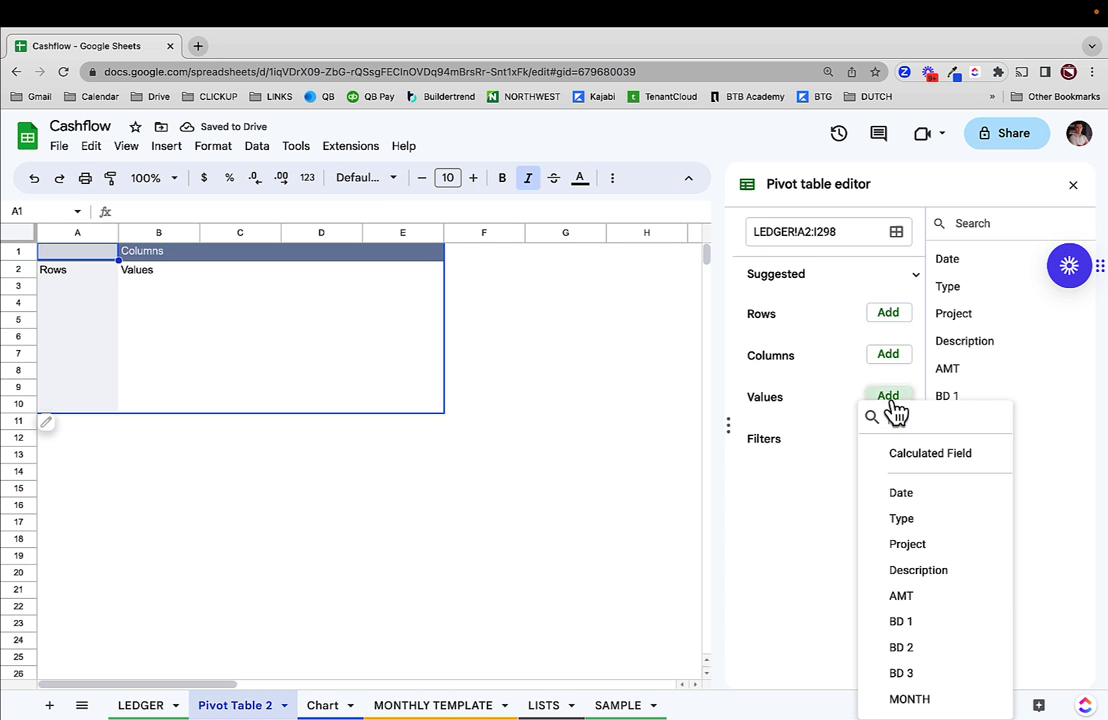
left_click(903, 597)
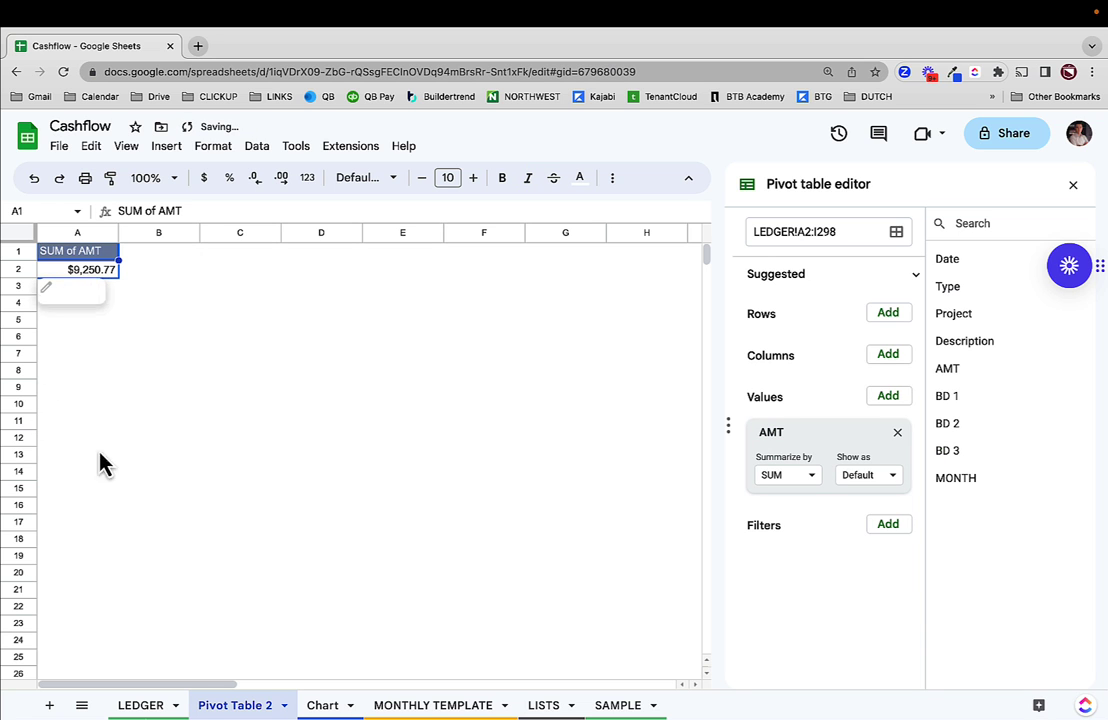
left_click(140, 705)
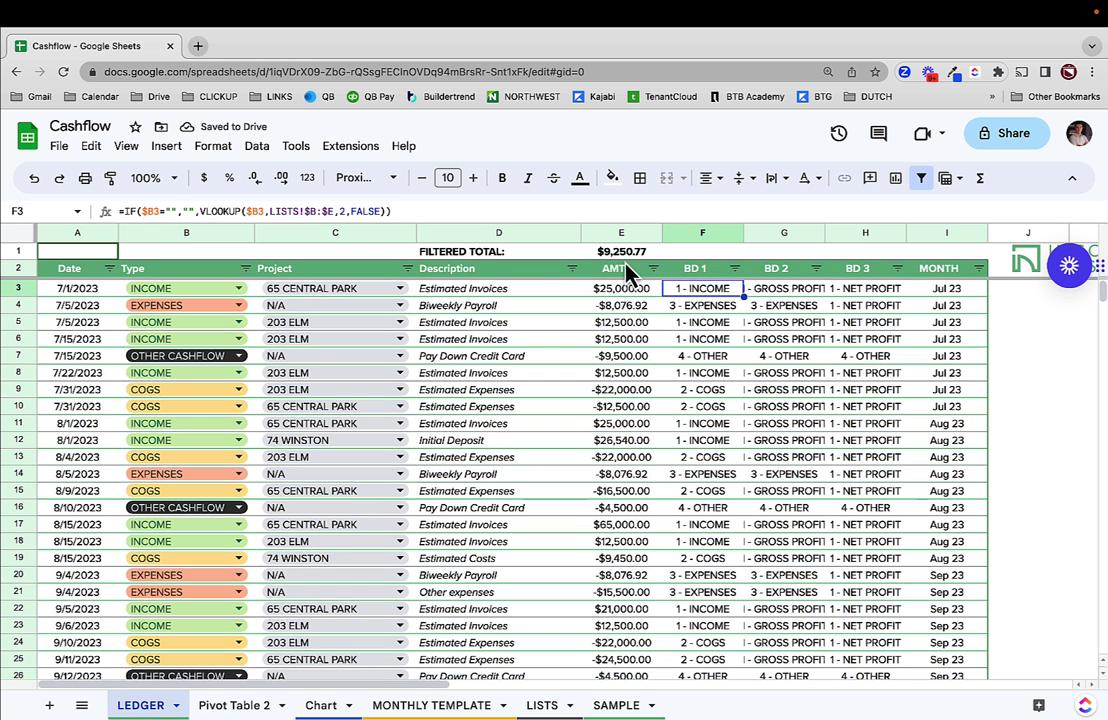
left_click(622, 252)
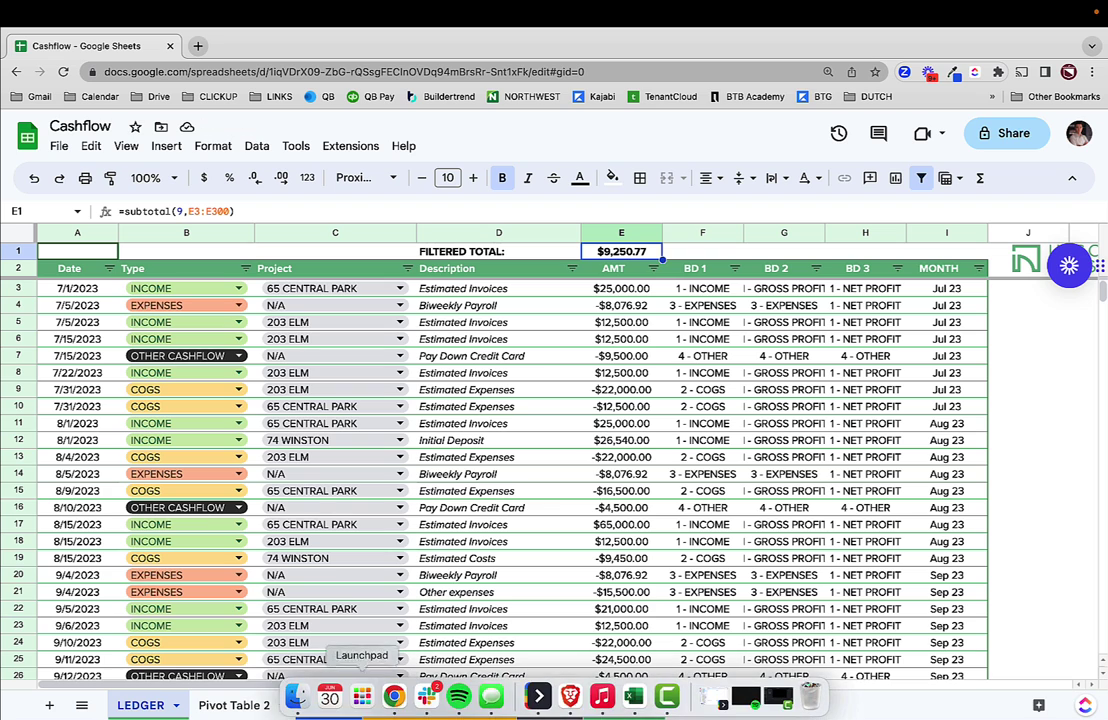
left_click(238, 706)
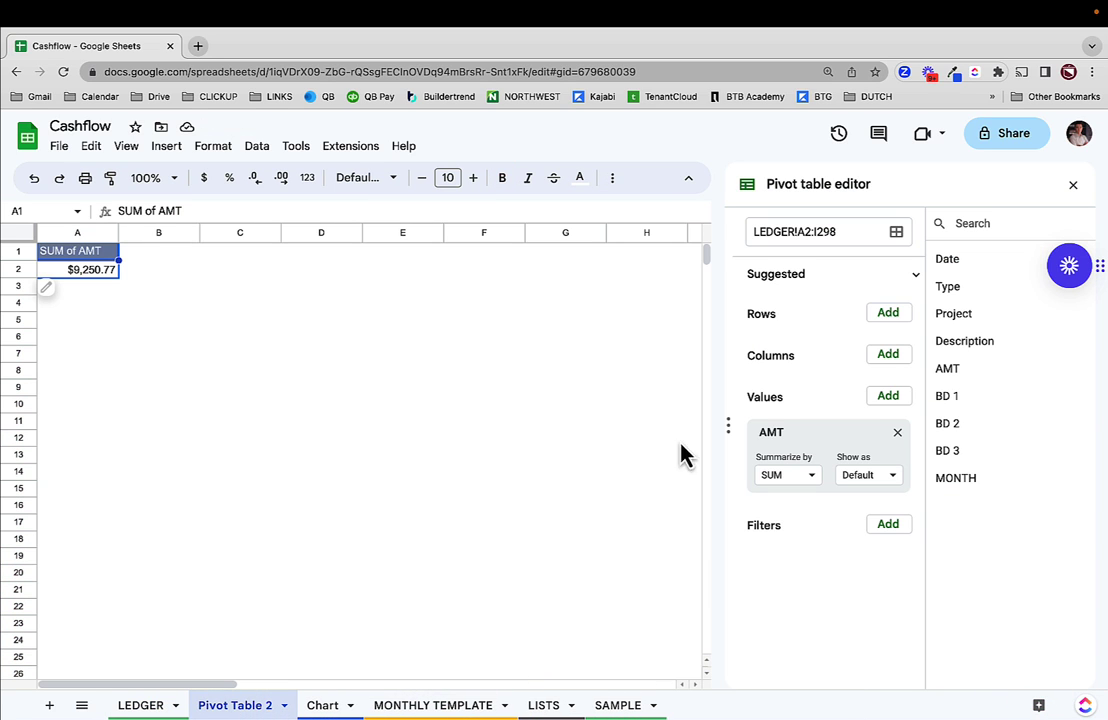
Group the pivot table's rows by BD 1 and inspect the row with the blank label
left_click(890, 316)
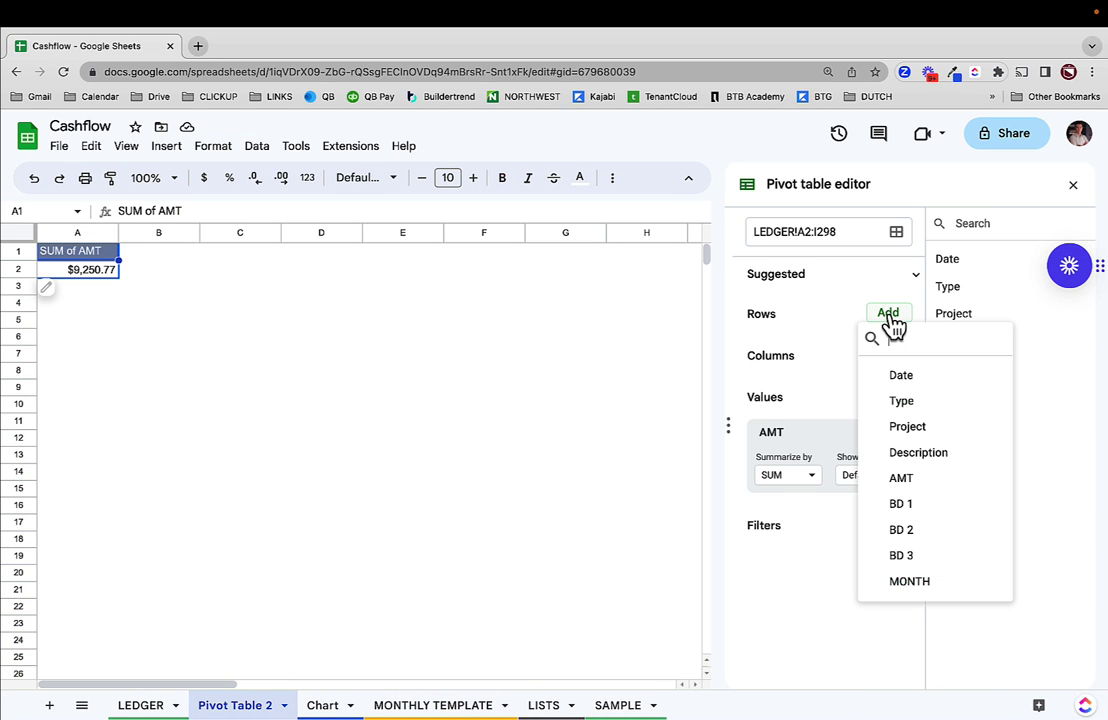
left_click(905, 504)
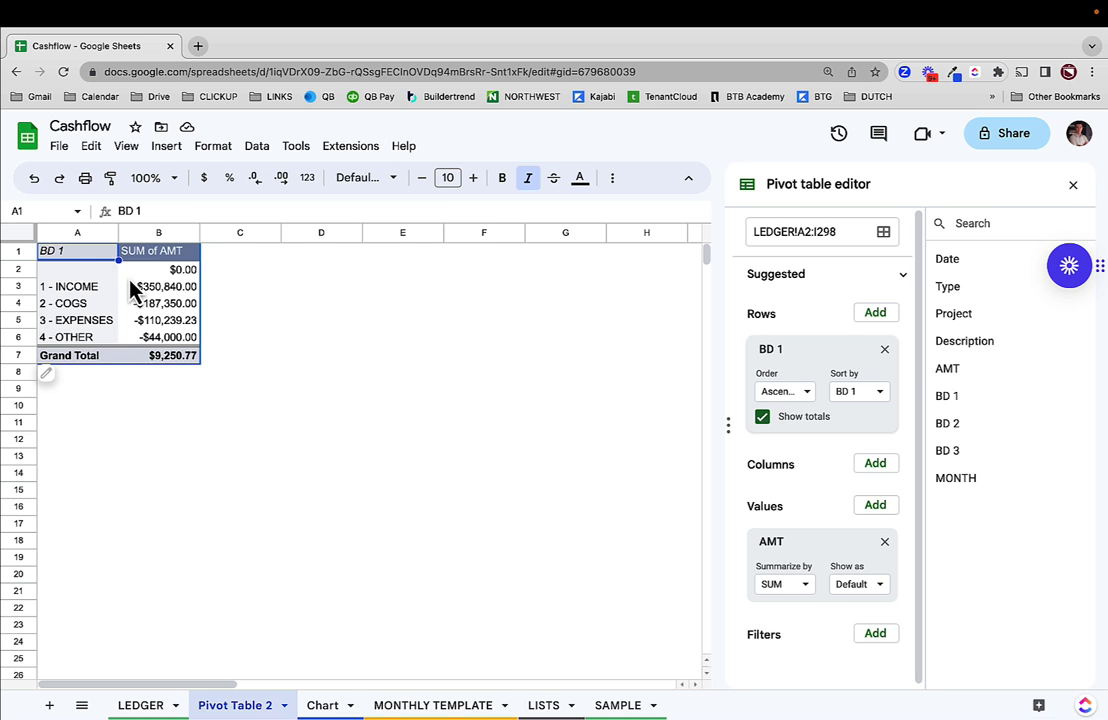
left_click_drag(90, 271, 177, 278)
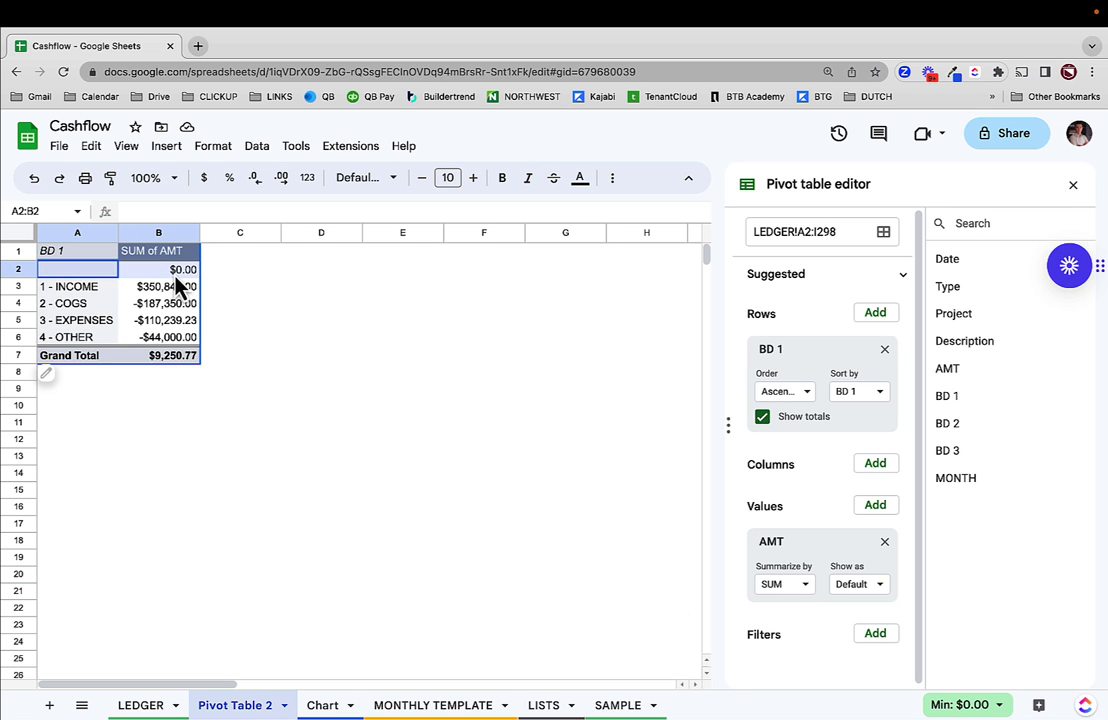
left_click(877, 636)
left_click(890, 400)
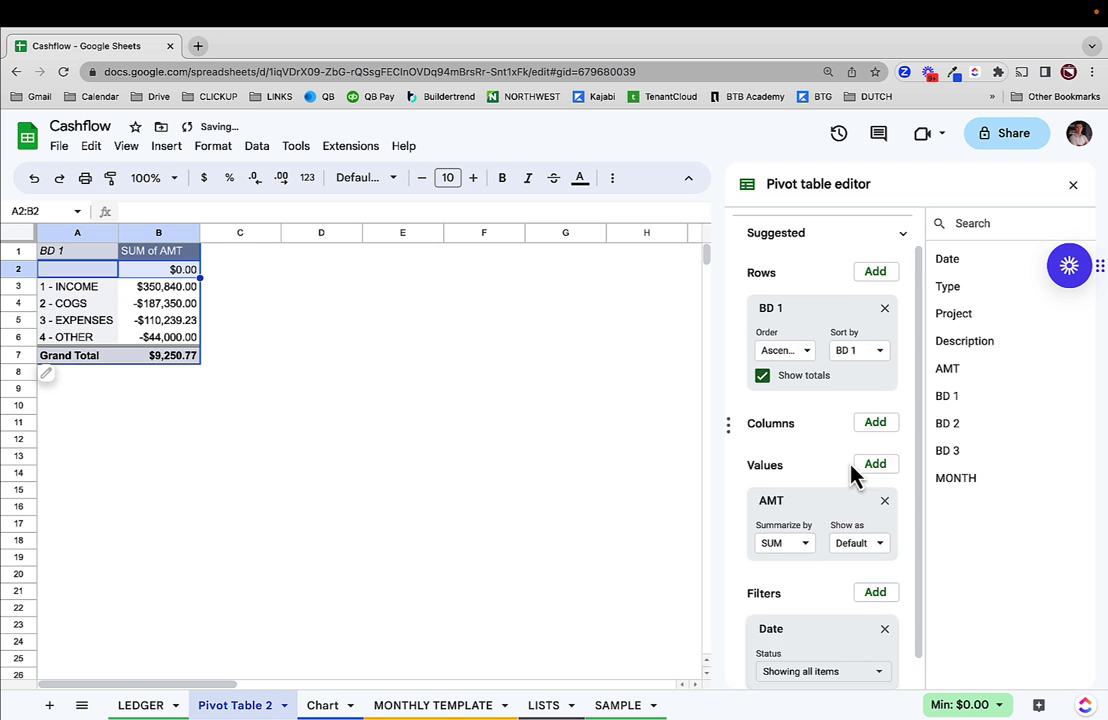
left_click(812, 645)
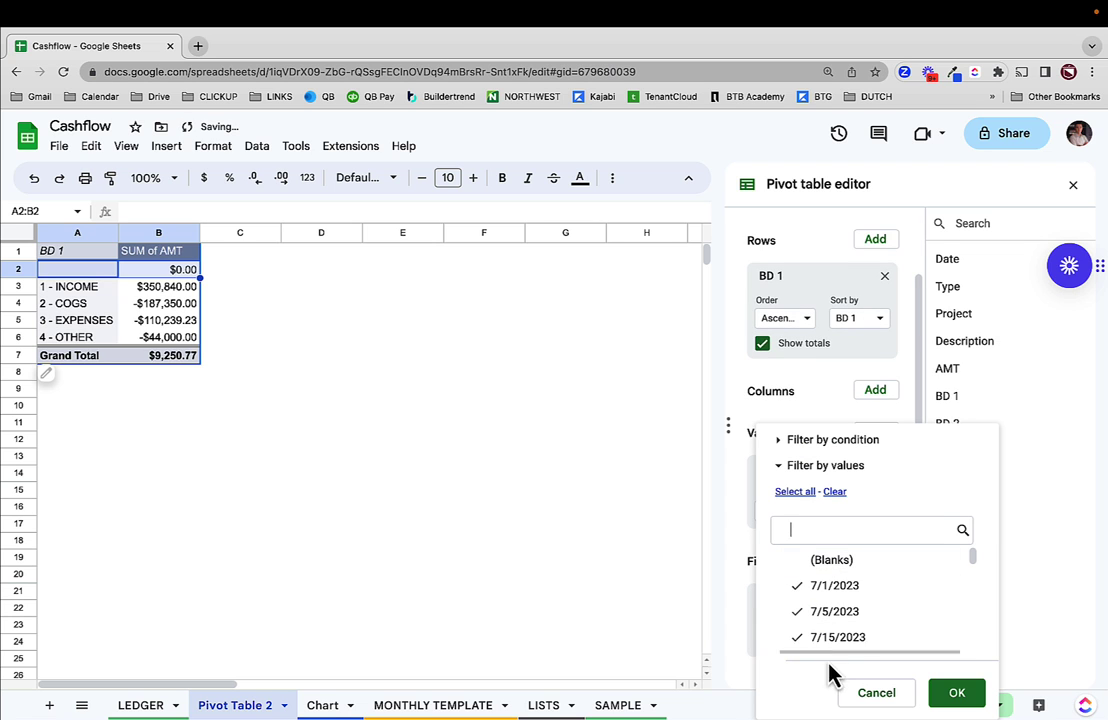
left_click(968, 702)
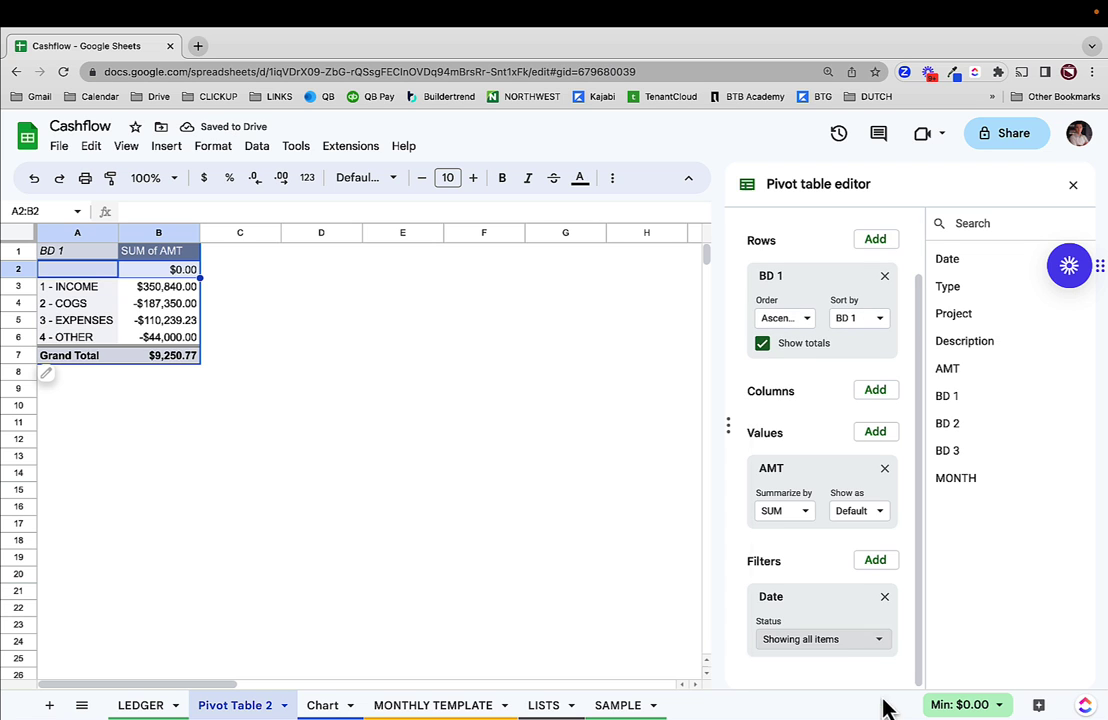
left_click(883, 598)
Add a Type filter to the pivot table that excludes the blank values
left_click(876, 634)
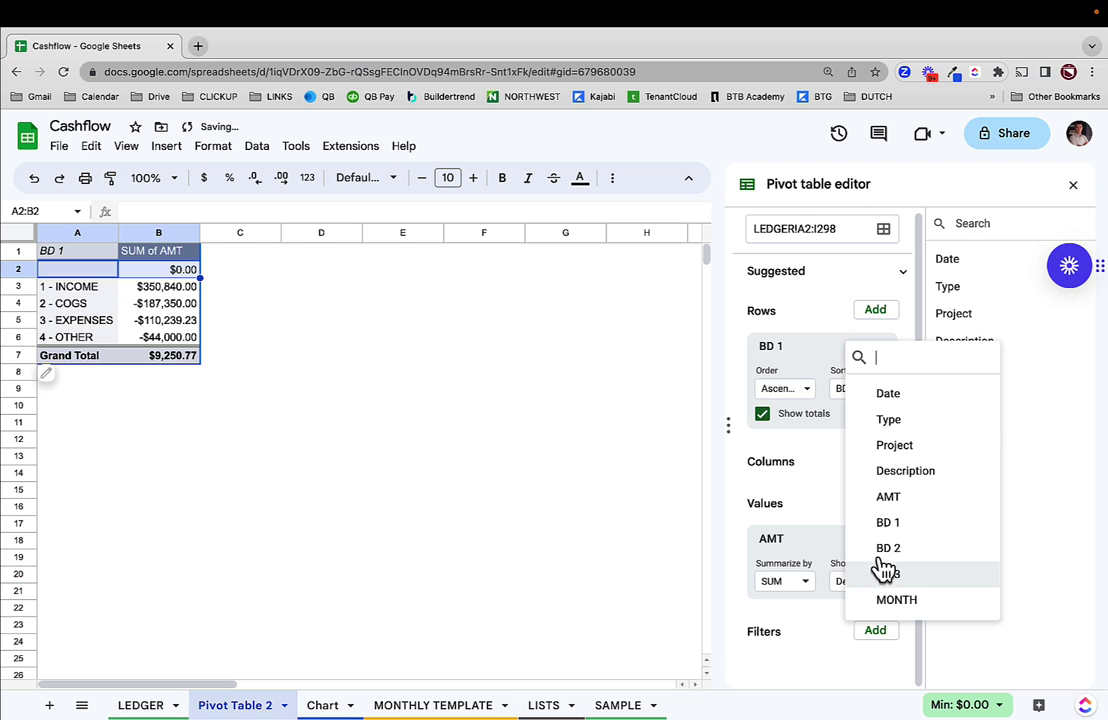
left_click(890, 421)
left_click(812, 640)
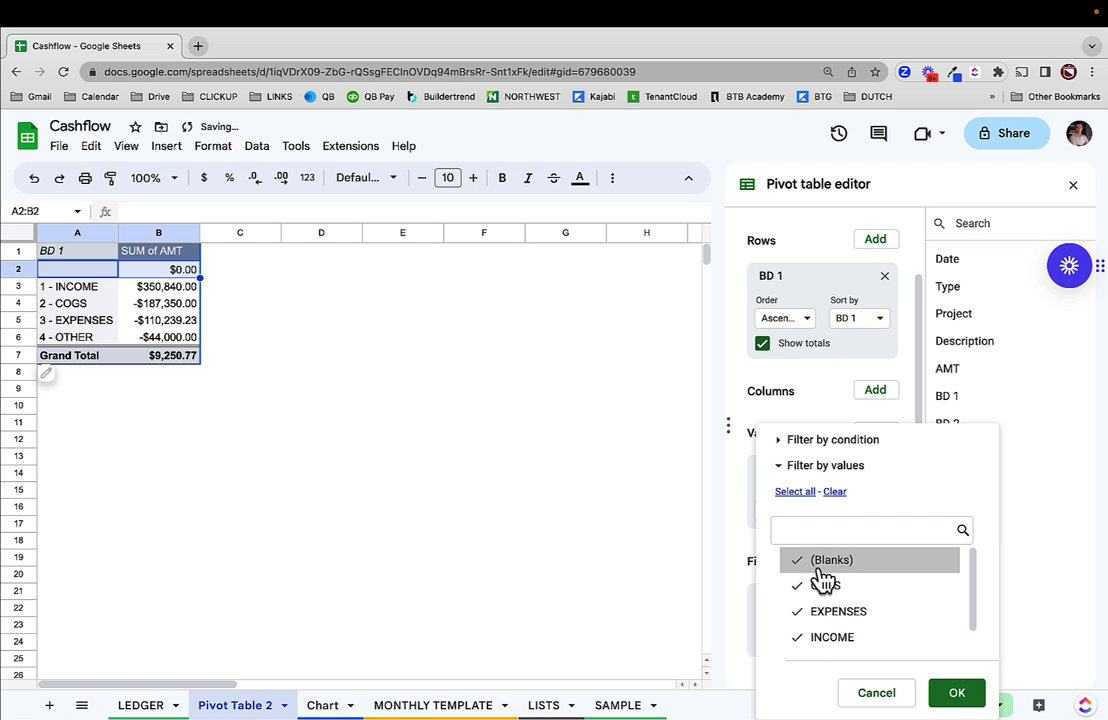
left_click(888, 565)
left_click(944, 702)
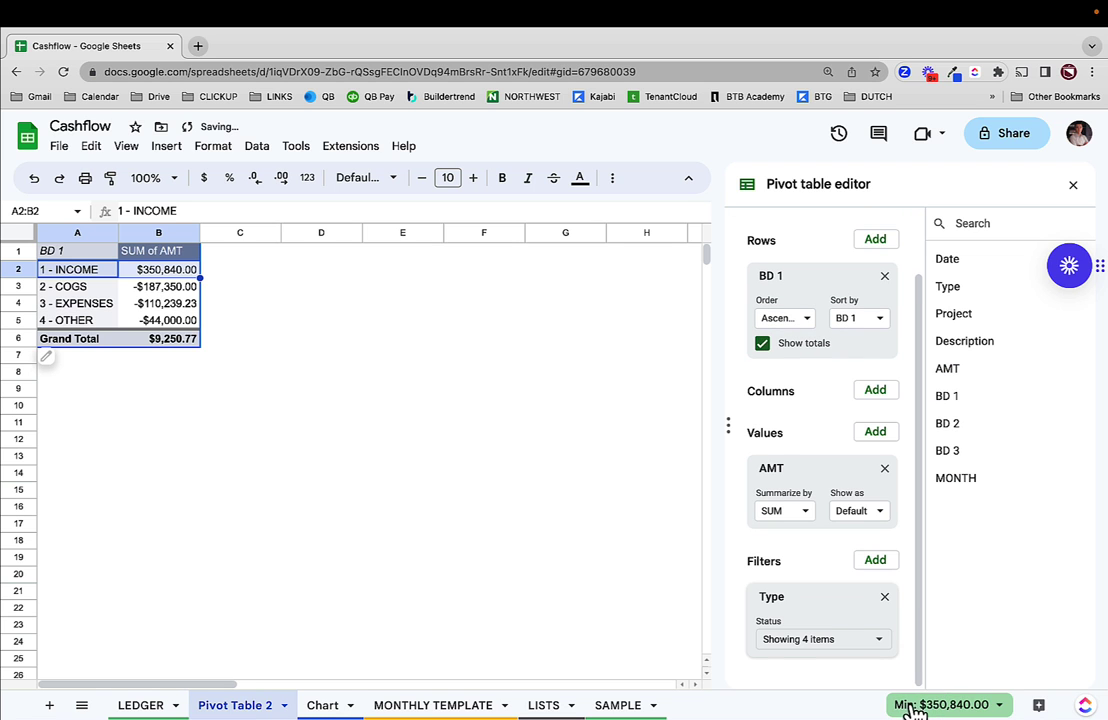
Add BD 2 to the pivot table's rows and move it above BD 1 as the outer grouping
left_click_drag(170, 272, 172, 330)
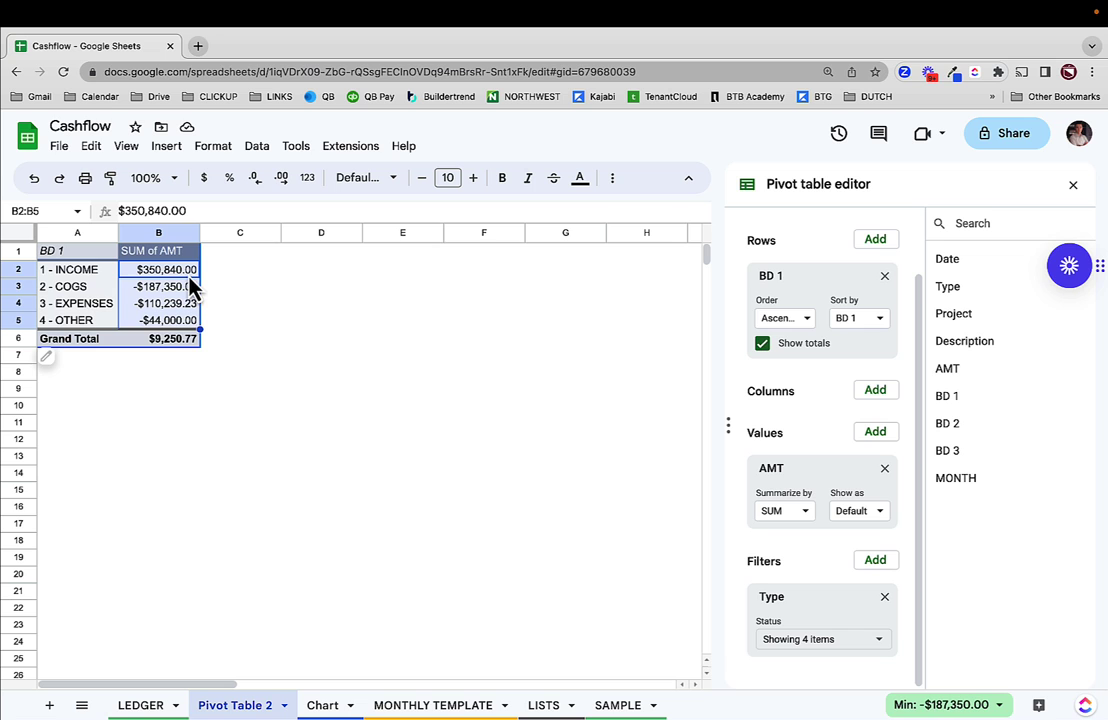
scroll(868, 401, "up", 1)
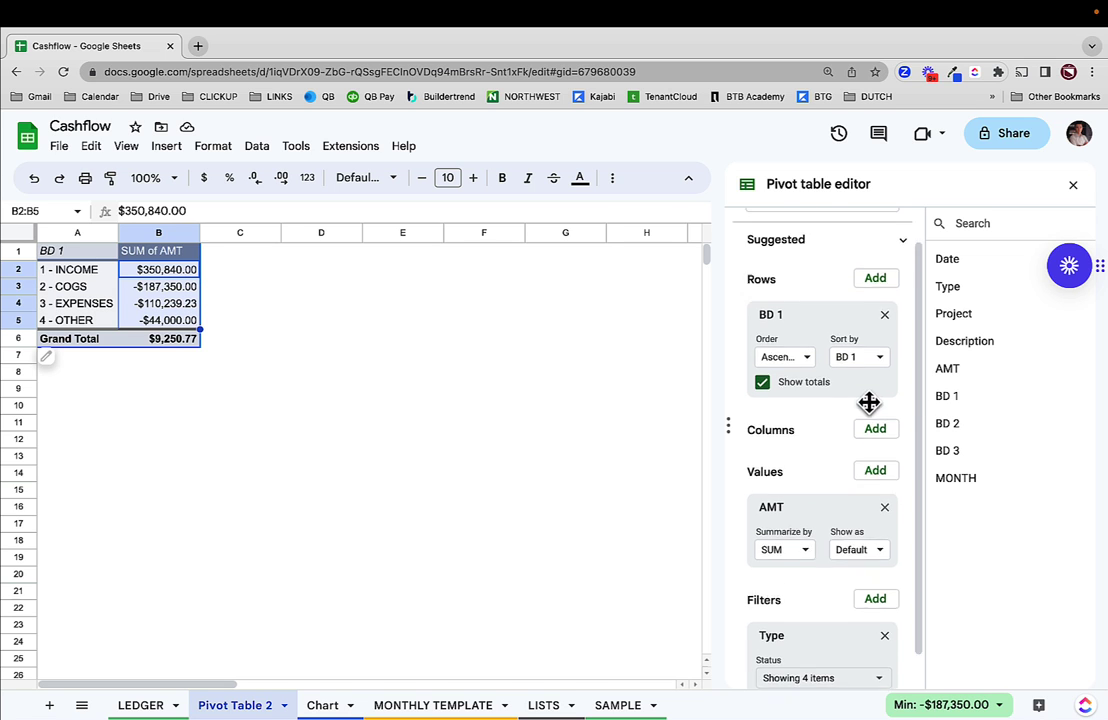
left_click(860, 295)
left_click(888, 481)
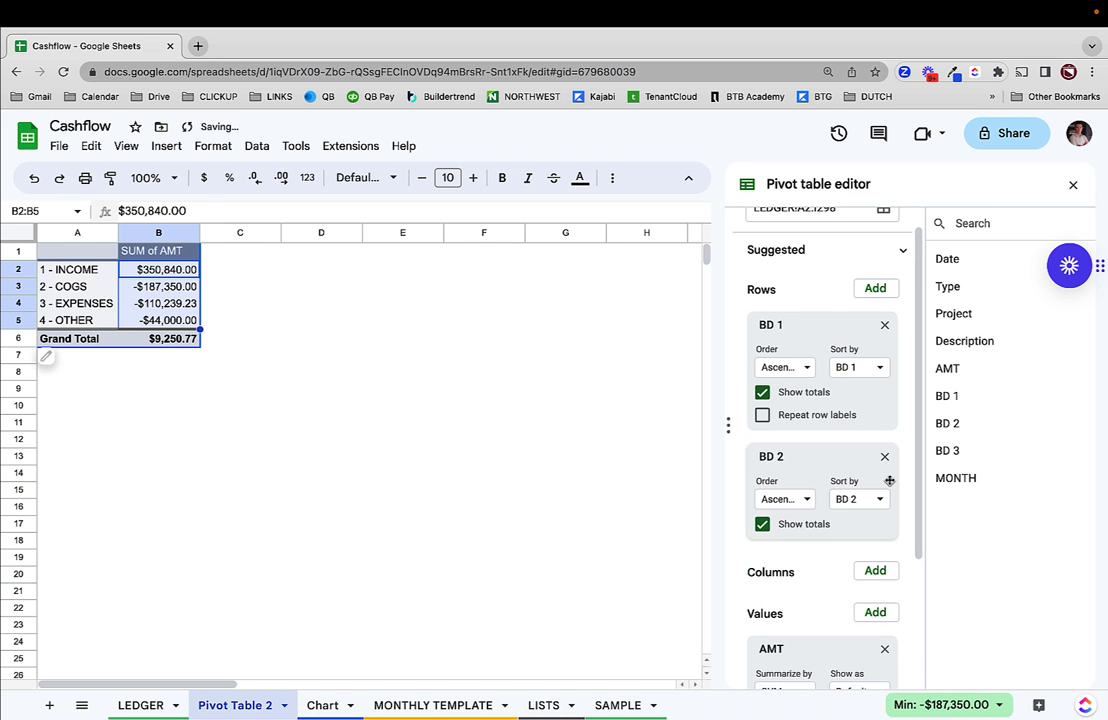
left_click_drag(878, 470, 821, 331)
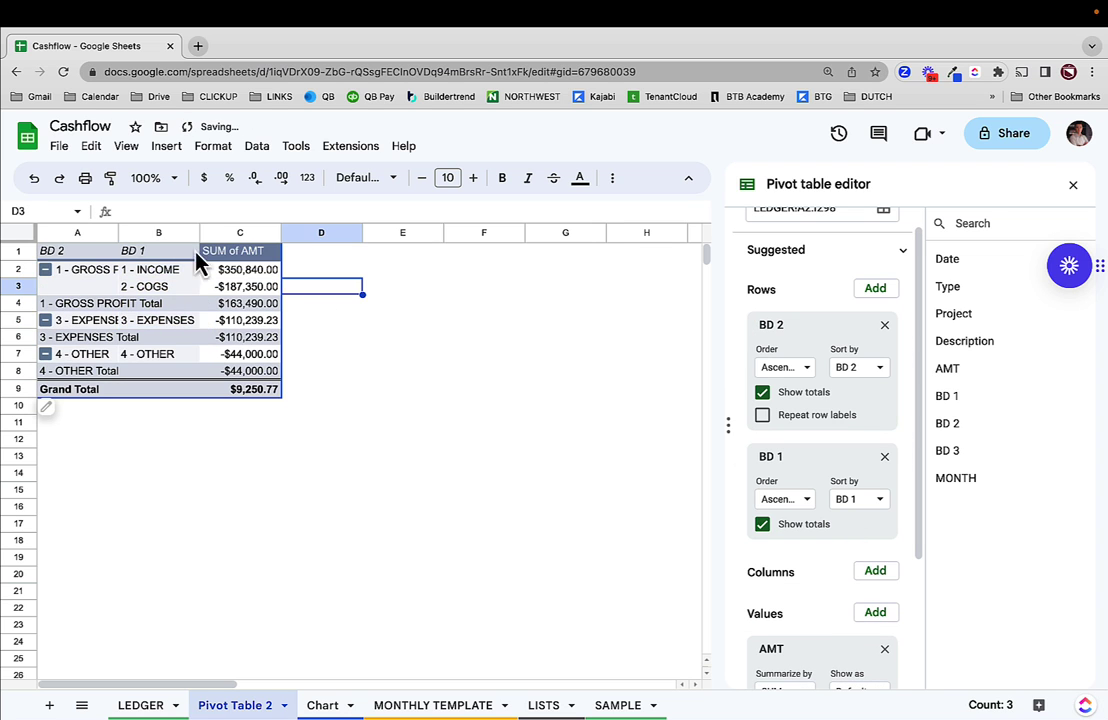
Fit the widths of columns A to C to their contents
left_click(110, 232)
left_click(272, 233, "shift")
double_click(281, 232)
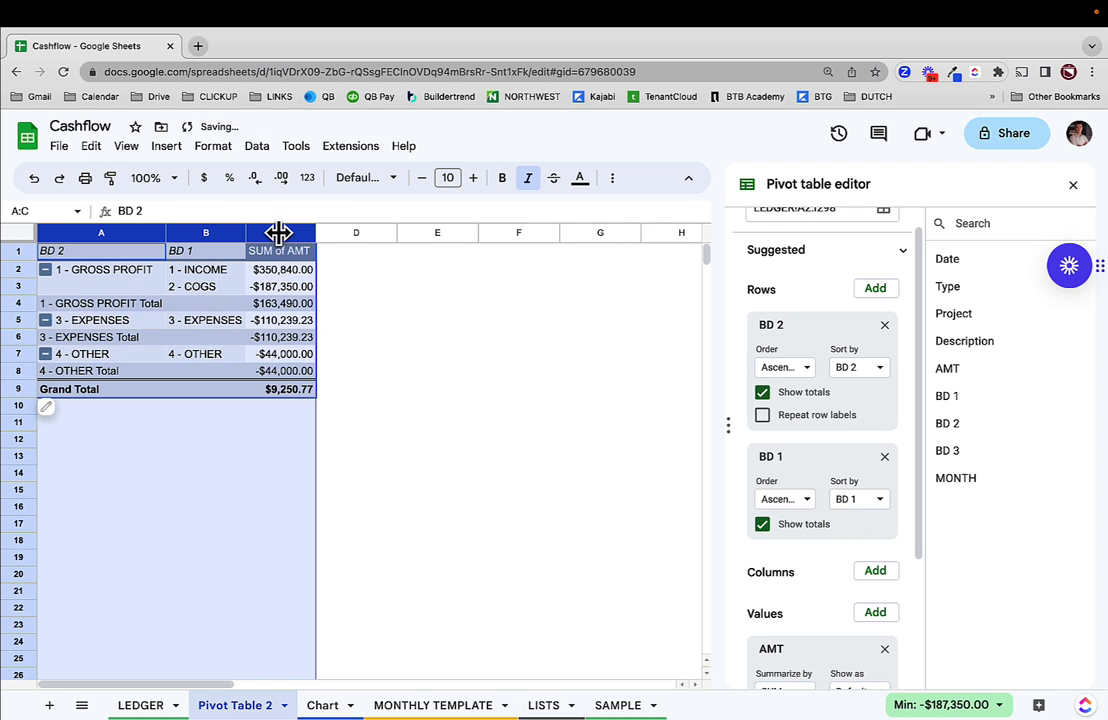
Examine how income and COGS make up the gross profit subtotal and how expenses are subtotalled in the pivot table
left_click(104, 271)
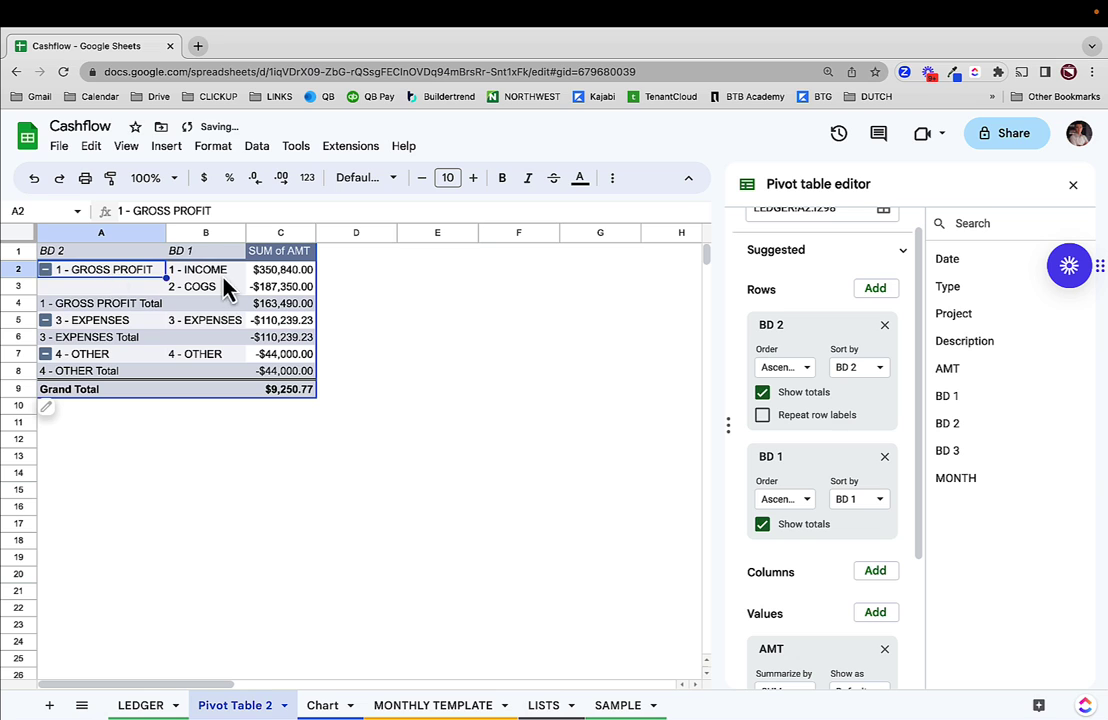
left_click_drag(190, 273, 304, 279)
left_click_drag(223, 290, 299, 290)
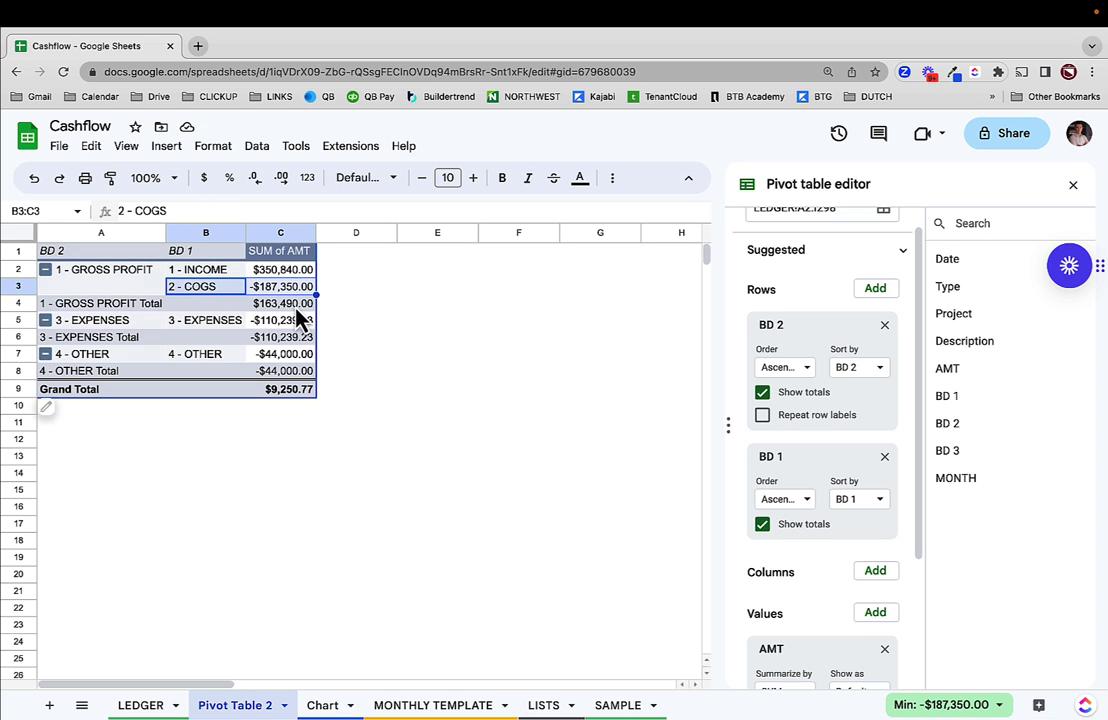
left_click(297, 303)
left_click_drag(291, 272, 291, 292)
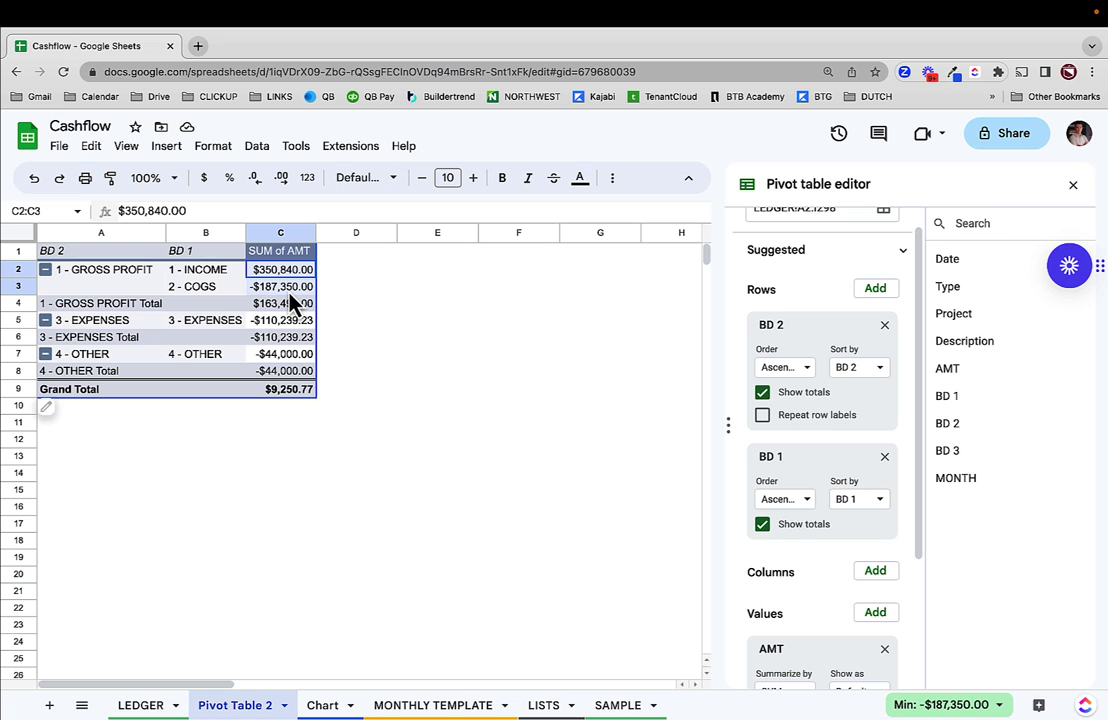
left_click(281, 306)
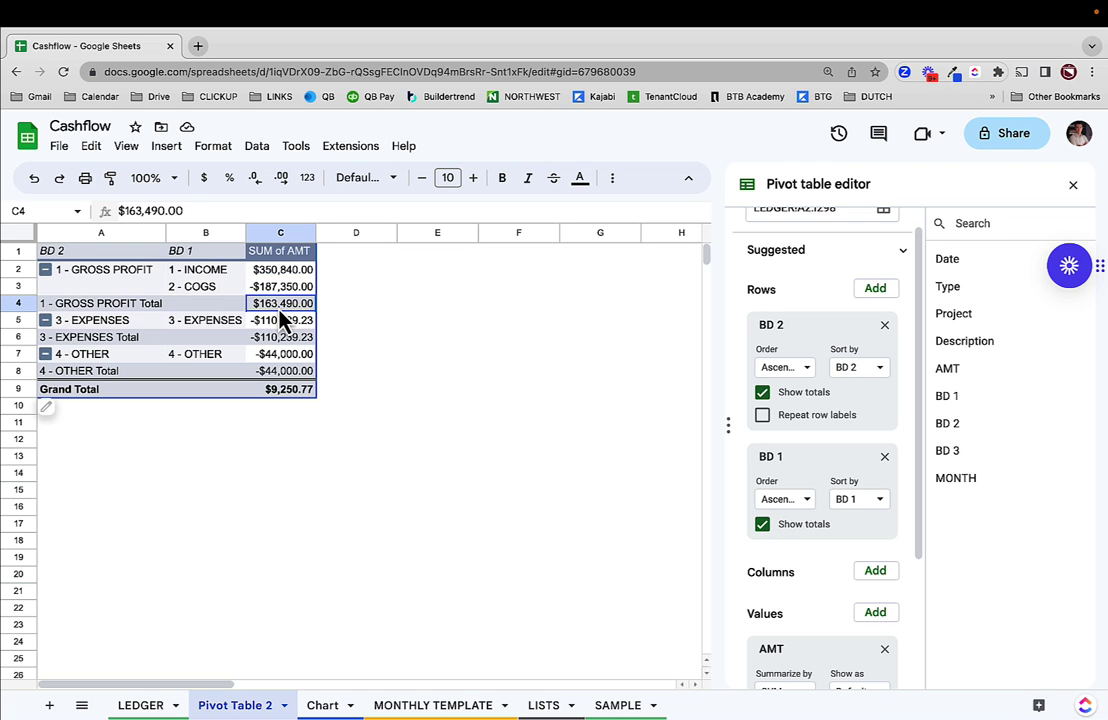
left_click(222, 321)
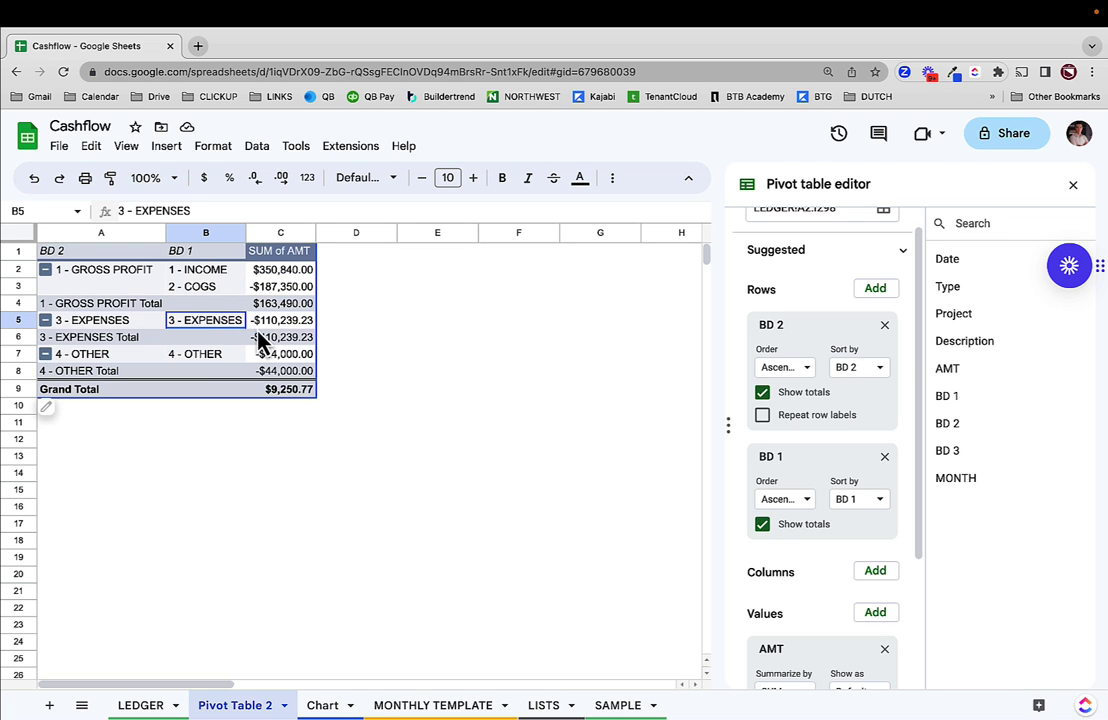
left_click(259, 331, "shift")
left_click(280, 341)
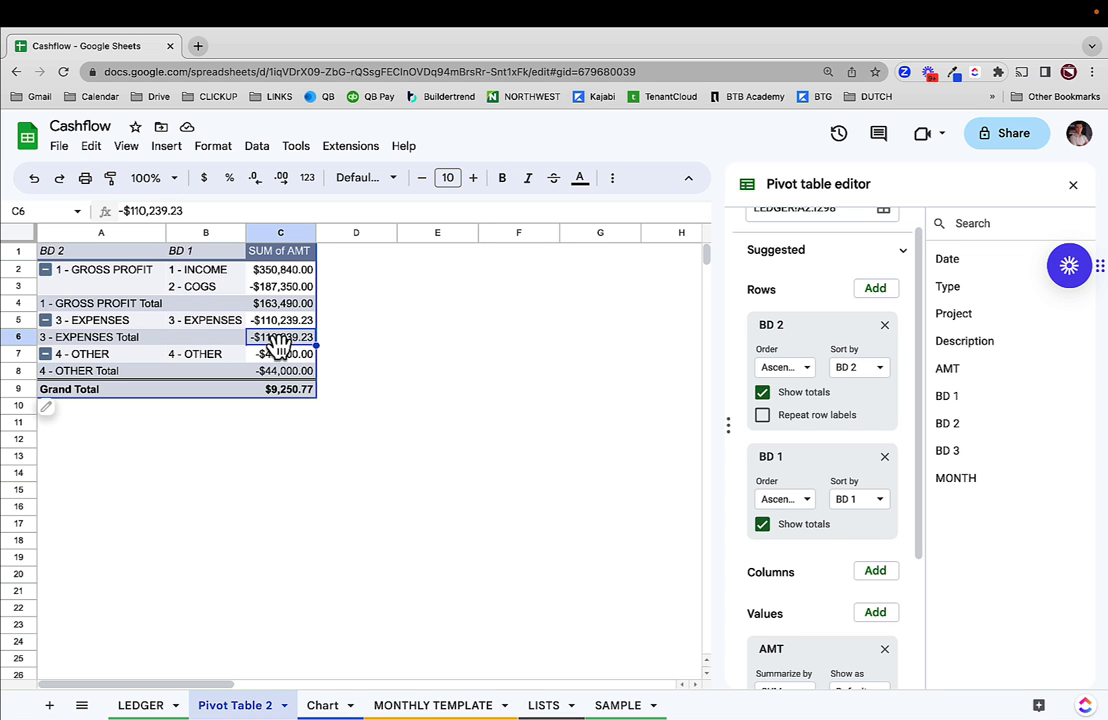
Add BD 3 to the pivot table's rows as the outermost grouping above BD 2 and widen columns A to D
left_click(873, 290)
left_click(896, 484)
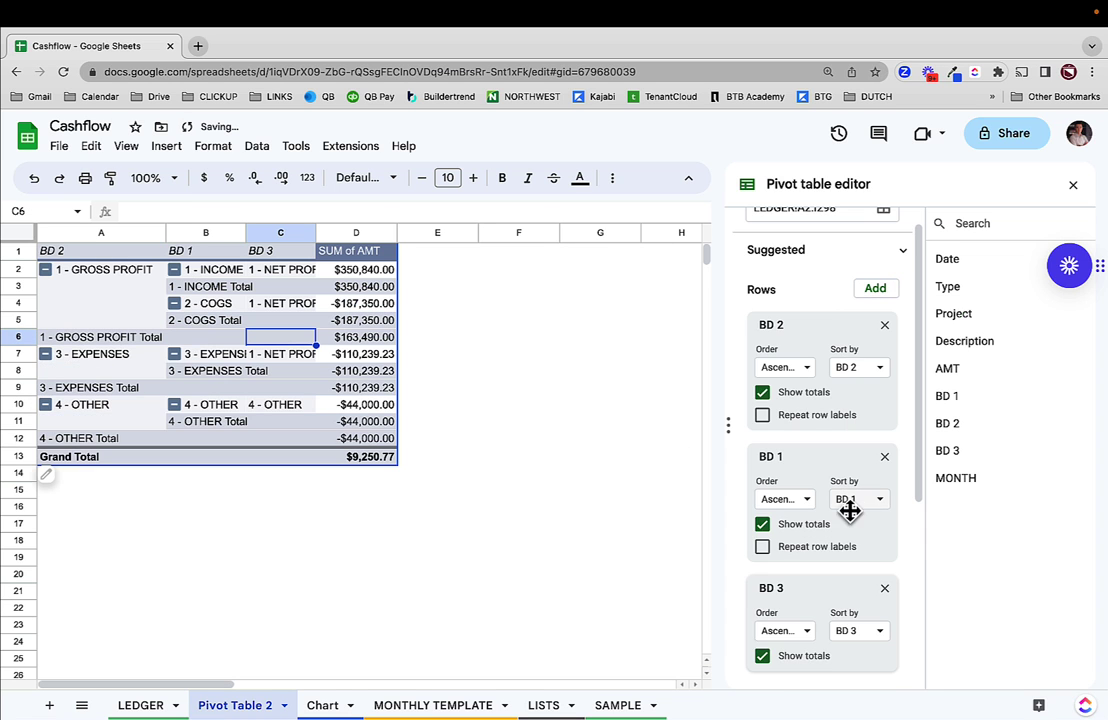
left_click_drag(804, 594, 781, 330)
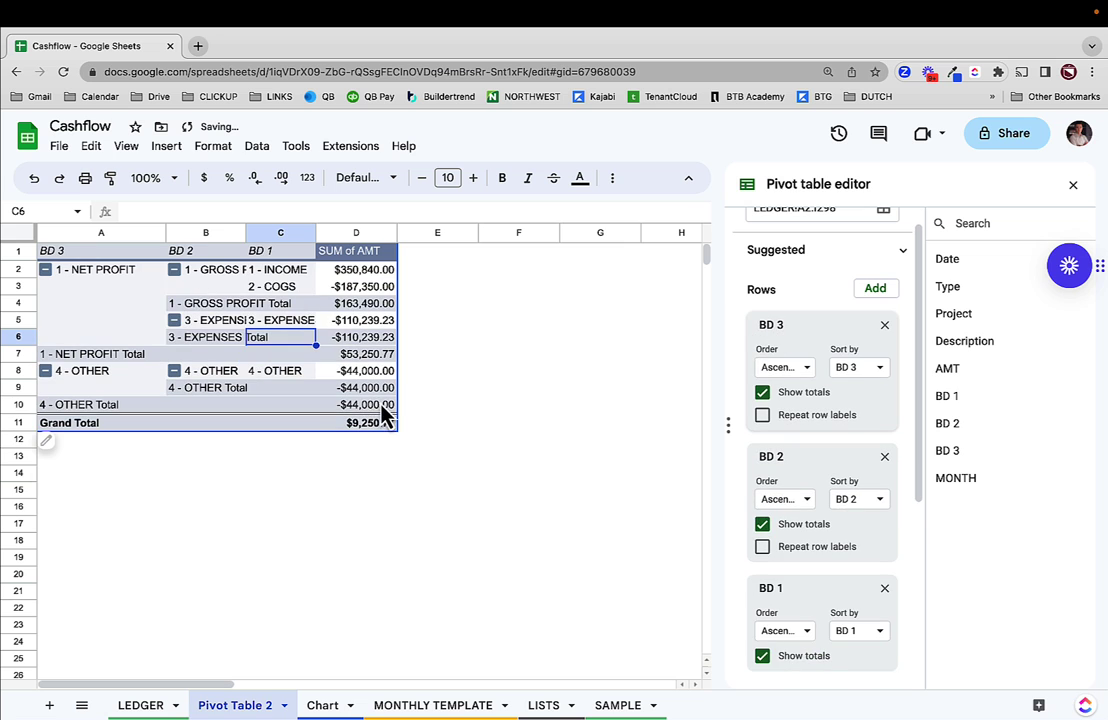
left_click(365, 358)
left_click_drag(101, 232, 531, 237)
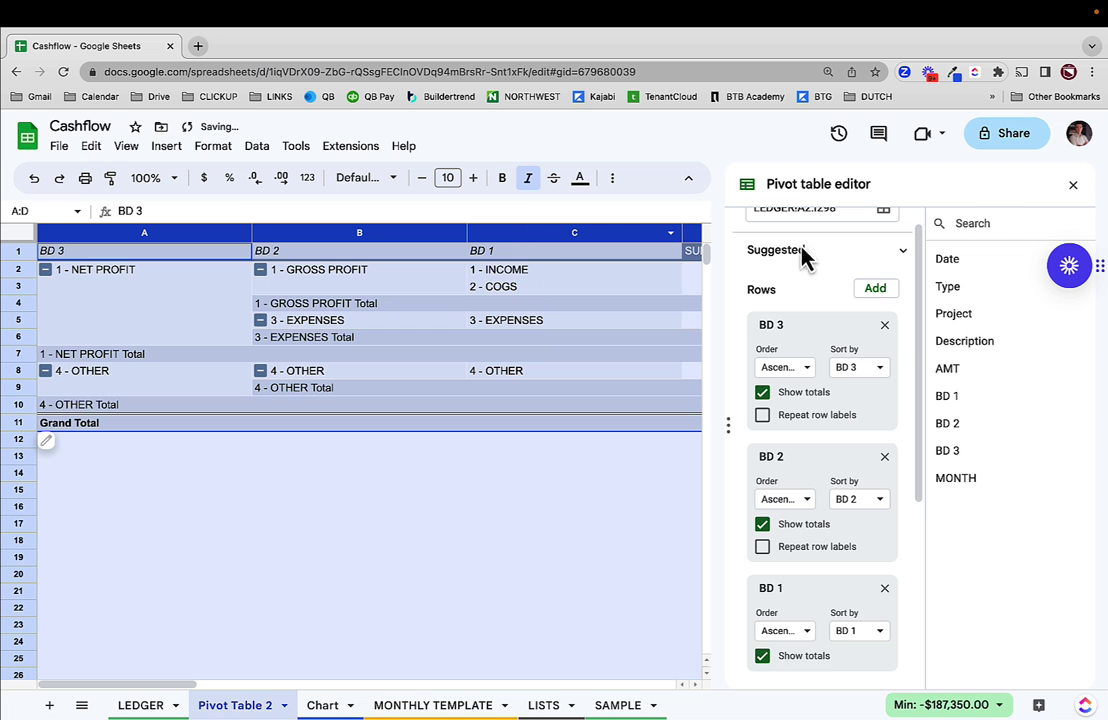
Close the pivot table editor and narrow columns A to C to roughly fit their labels
left_click(1073, 184)
left_click(345, 303)
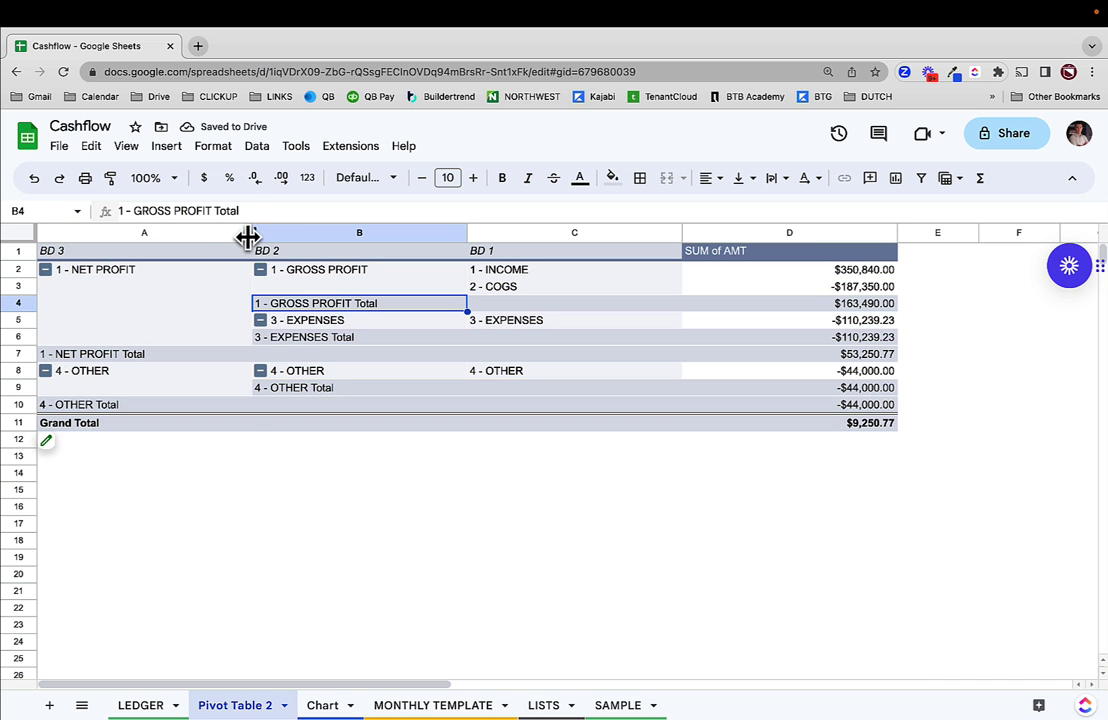
left_click_drag(248, 236, 180, 236)
left_click_drag(393, 237, 344, 234)
left_click_drag(561, 232, 451, 232)
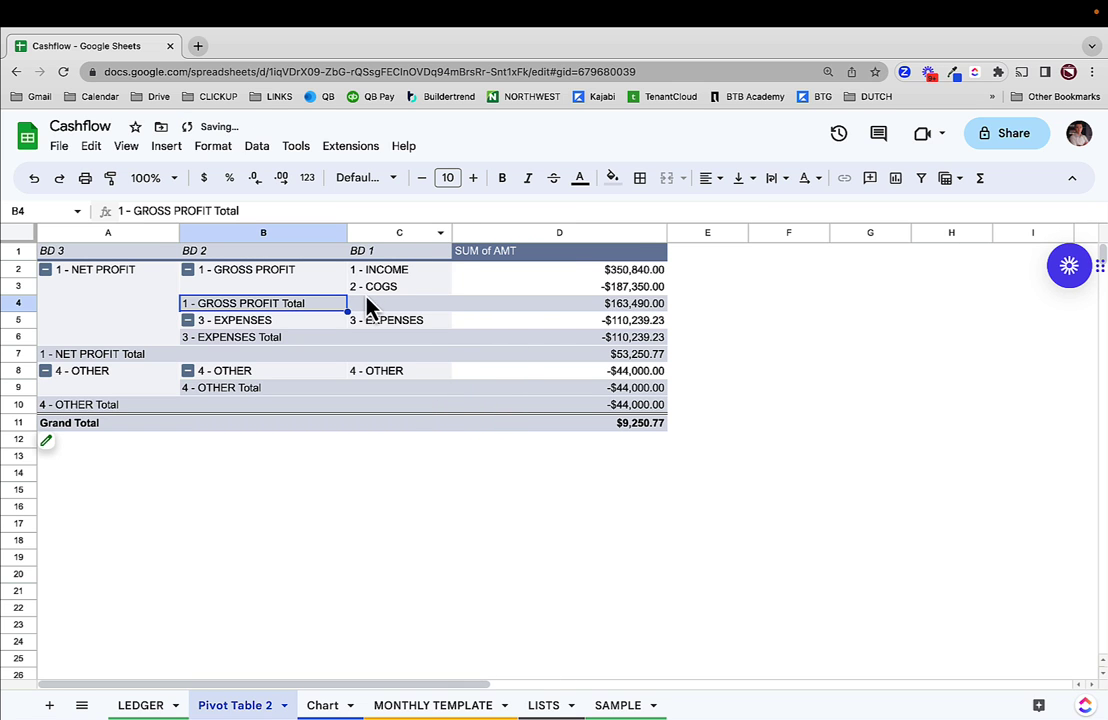
Review on the LISTS sheet how each type maps to its BD 1, BD 2 and BD 3 groupings
left_click(545, 705)
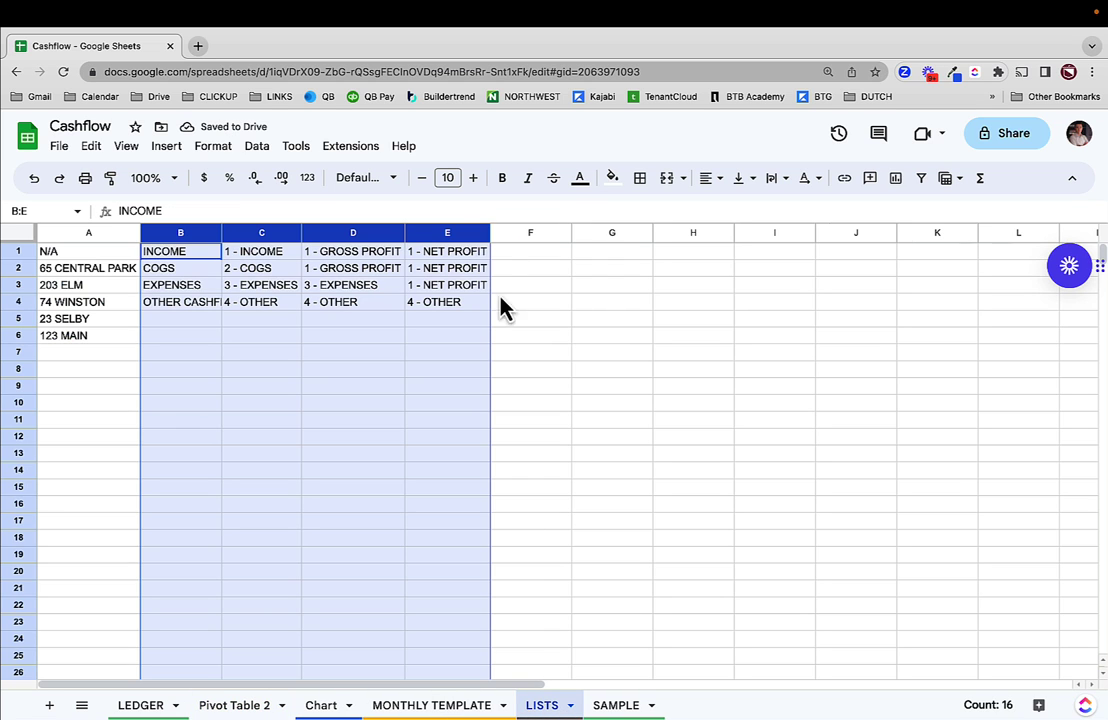
left_click(395, 306)
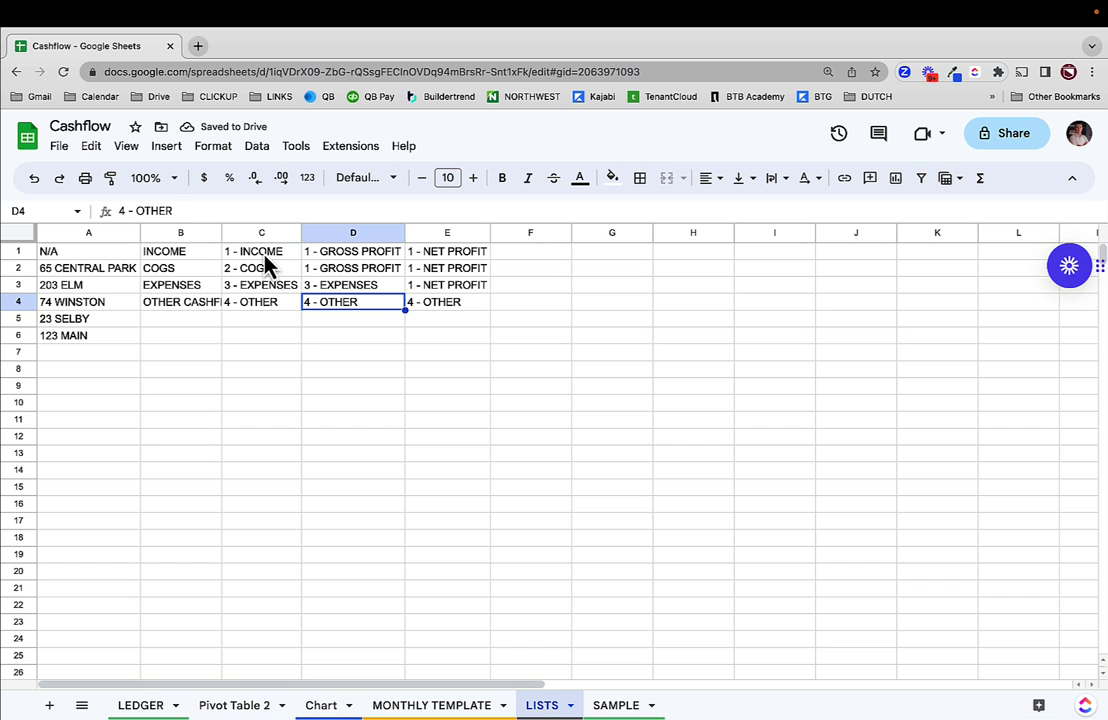
left_click_drag(264, 254, 265, 305)
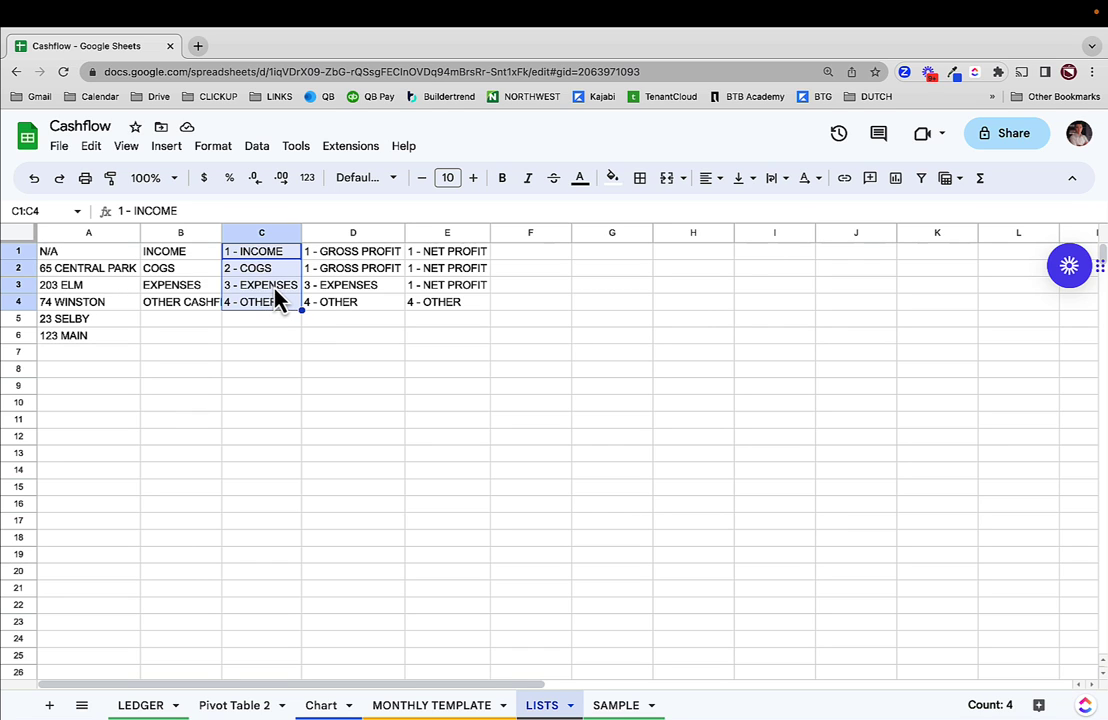
left_click_drag(256, 252, 248, 308)
left_click_drag(352, 253, 355, 276)
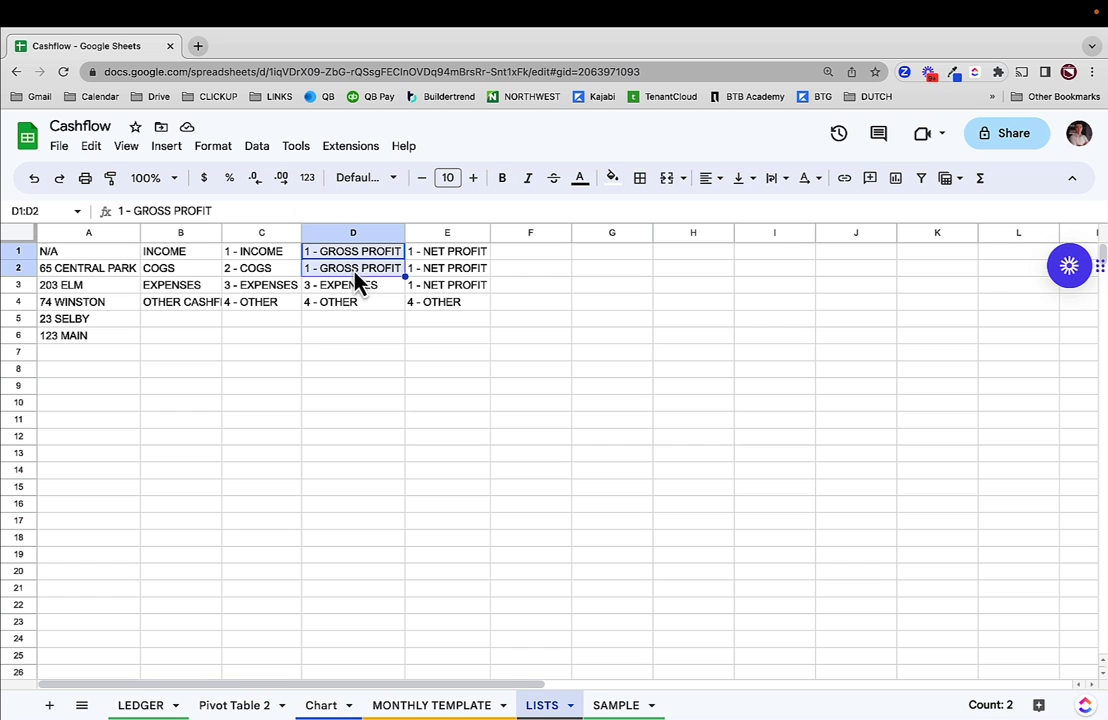
left_click_drag(441, 255, 443, 292)
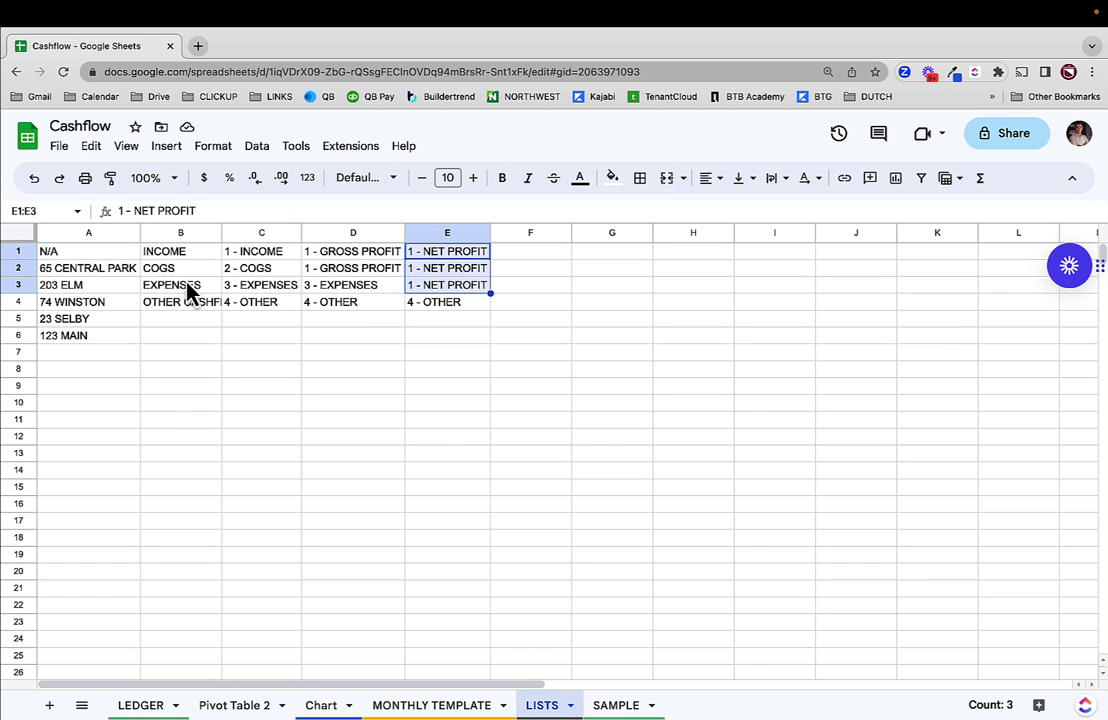
Examine in Pivot Table 2 how gross profit, expenses, net profit and other amounts build up to the grand total
left_click(240, 705)
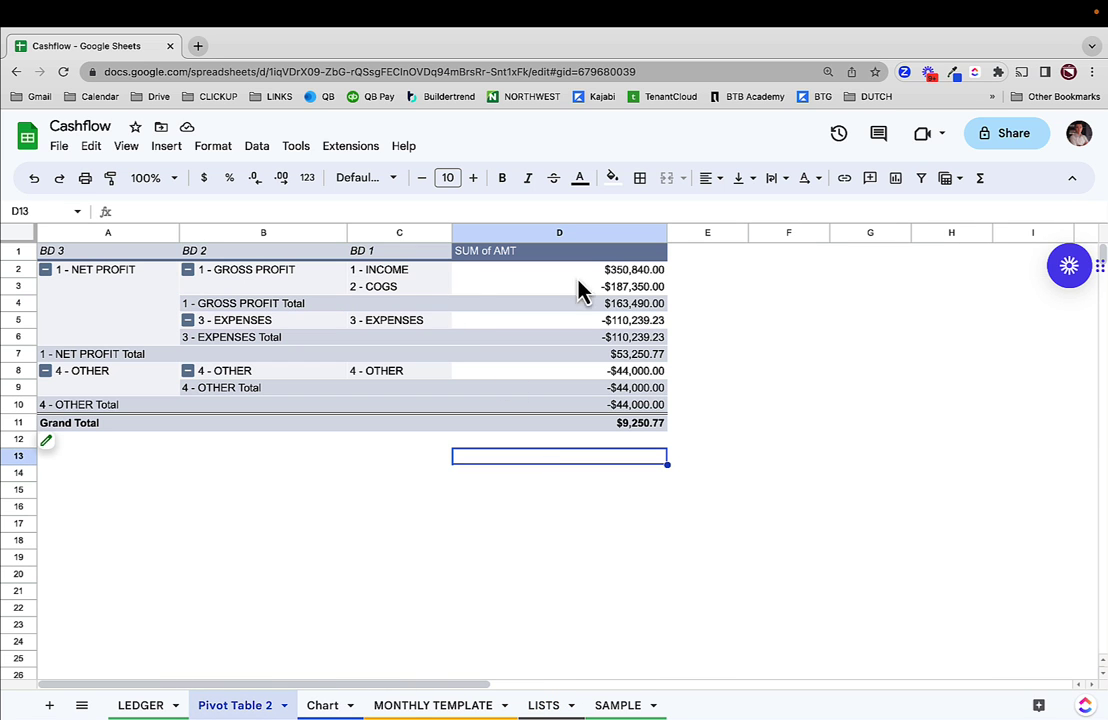
left_click_drag(632, 270, 632, 287)
left_click(633, 306)
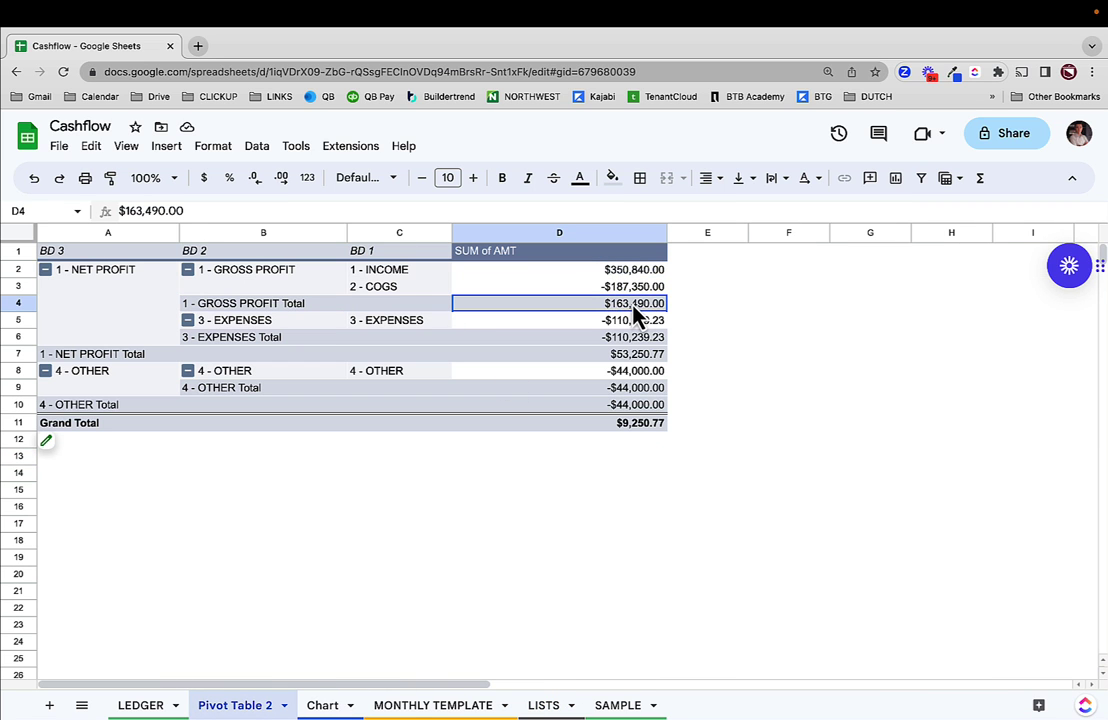
left_click(629, 326)
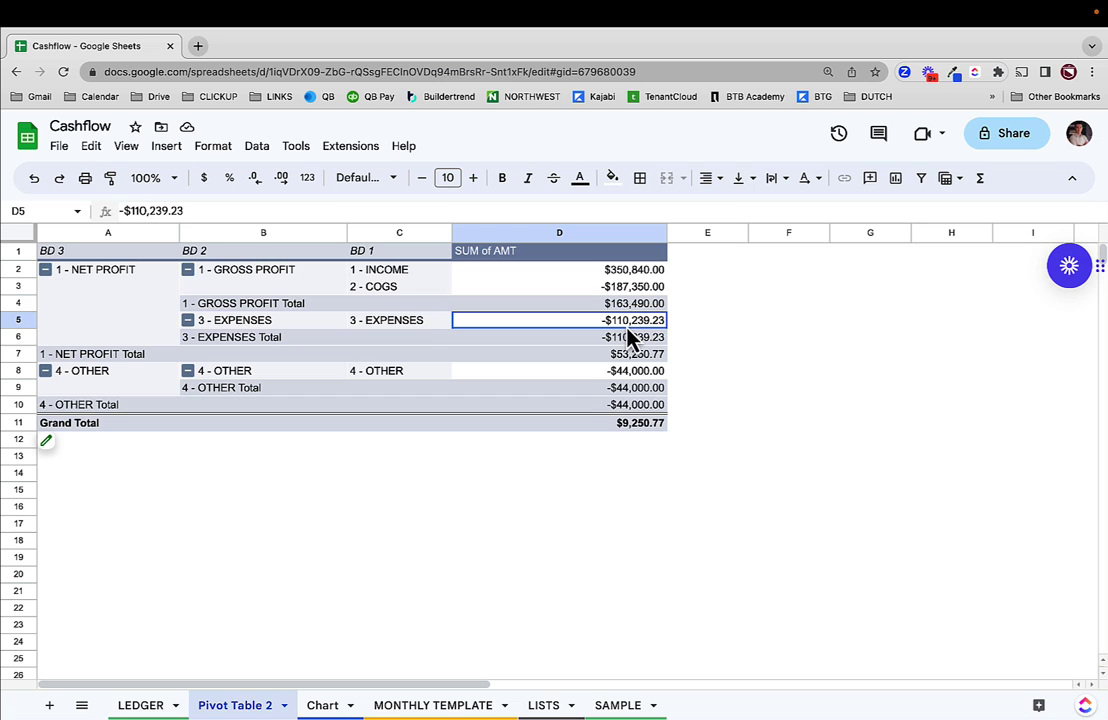
left_click(626, 358)
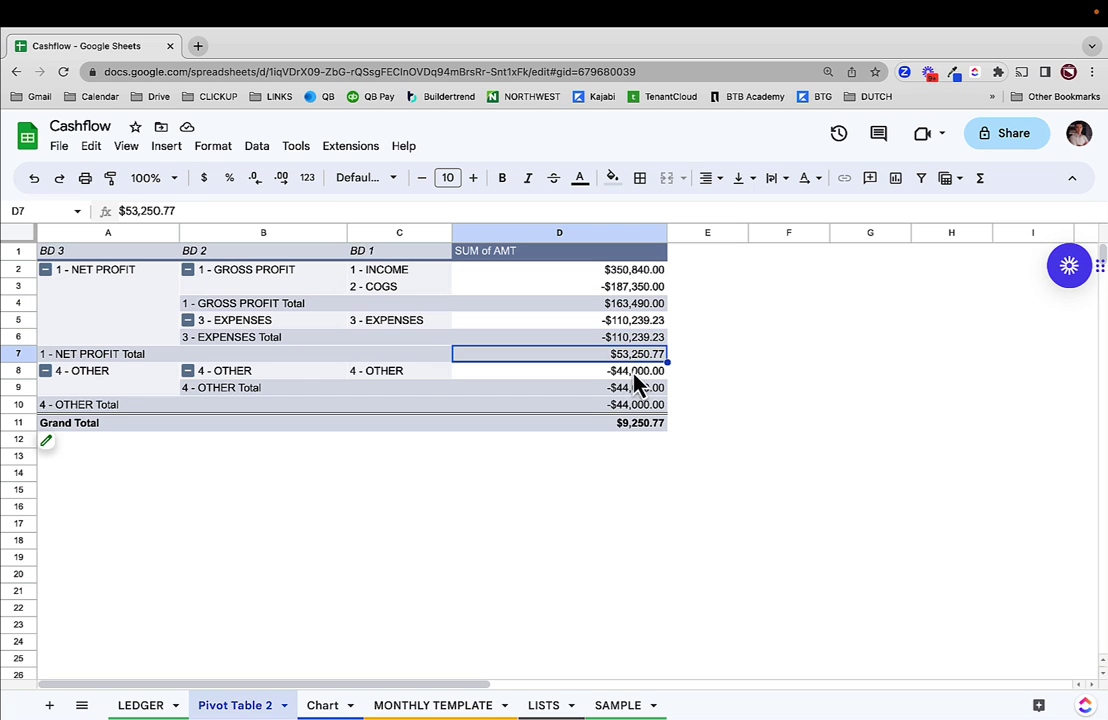
left_click(636, 374)
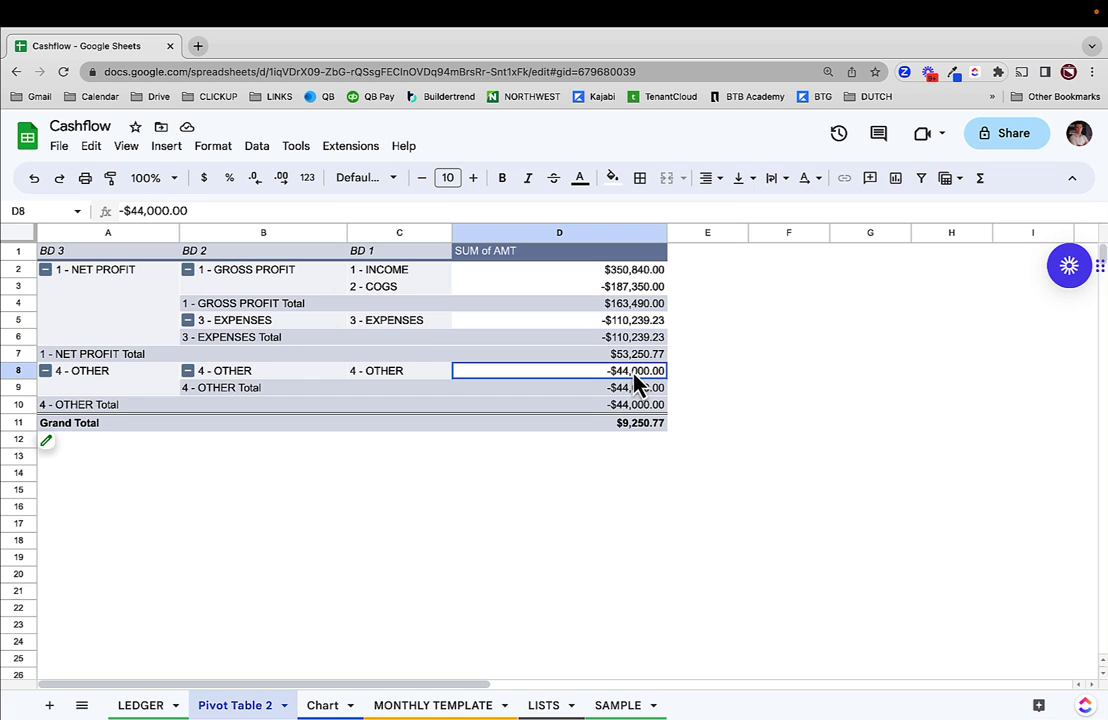
left_click(644, 426)
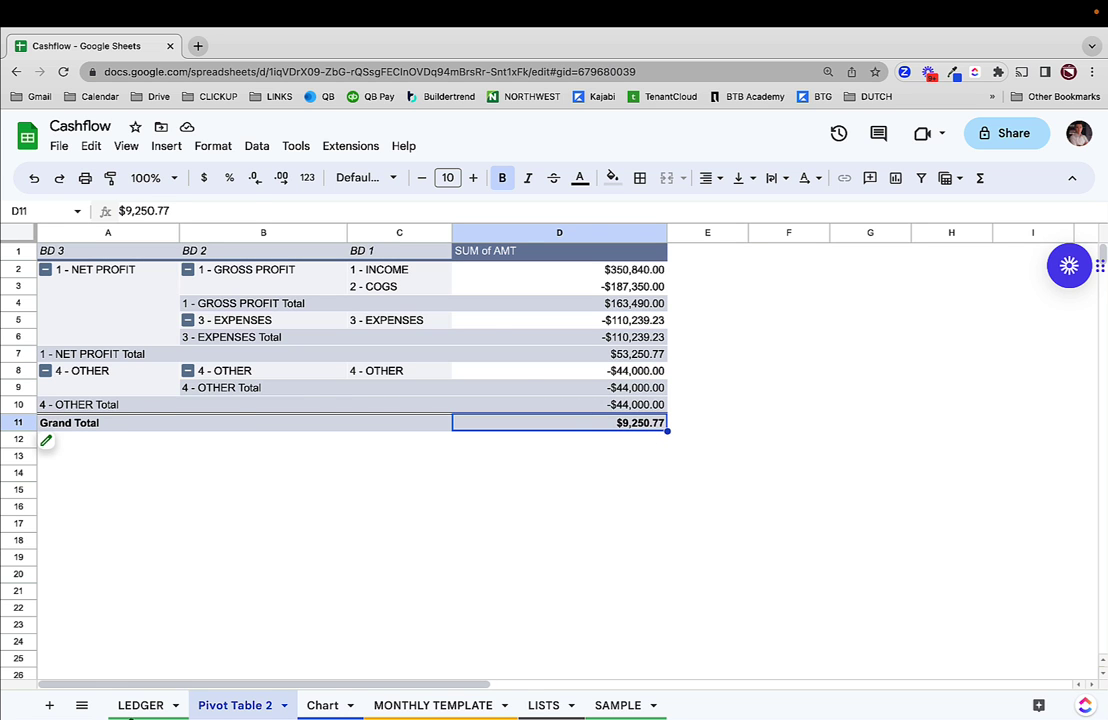
left_click(140, 705)
left_click(232, 705)
key("Up")
key("Up")
key("Up")
key("Up")
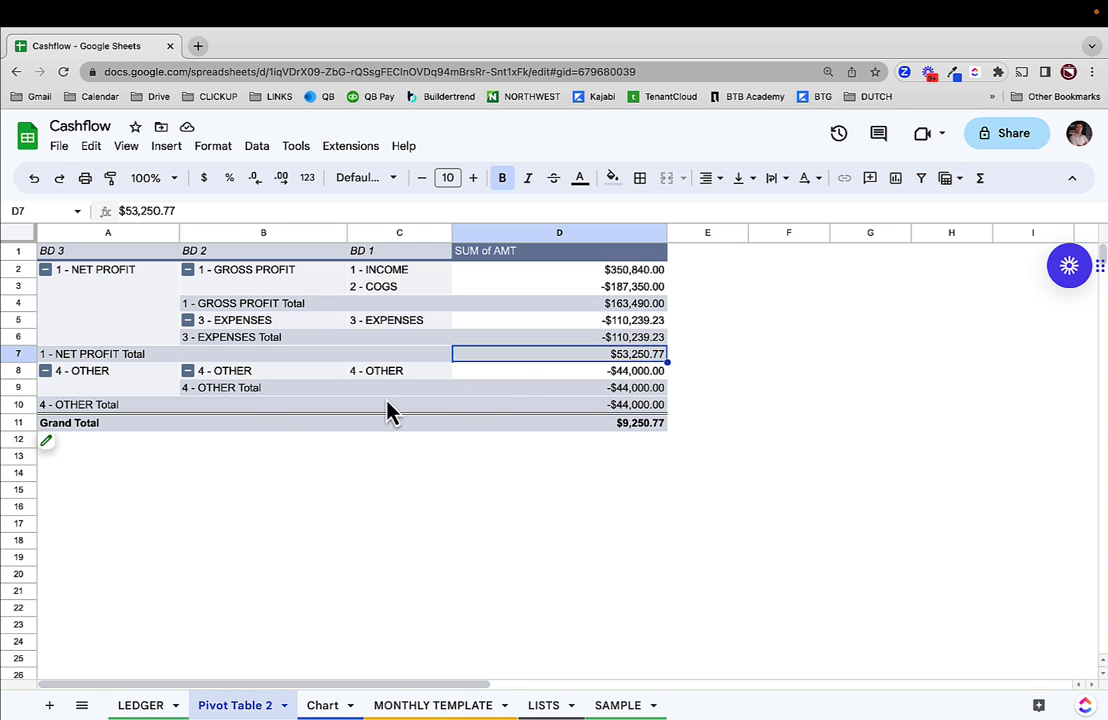
Reopen the pivot table editor and narrow columns A to D further around their contents
left_click(62, 448)
left_click_drag(179, 238, 144, 238)
left_click_drag(310, 232, 270, 233)
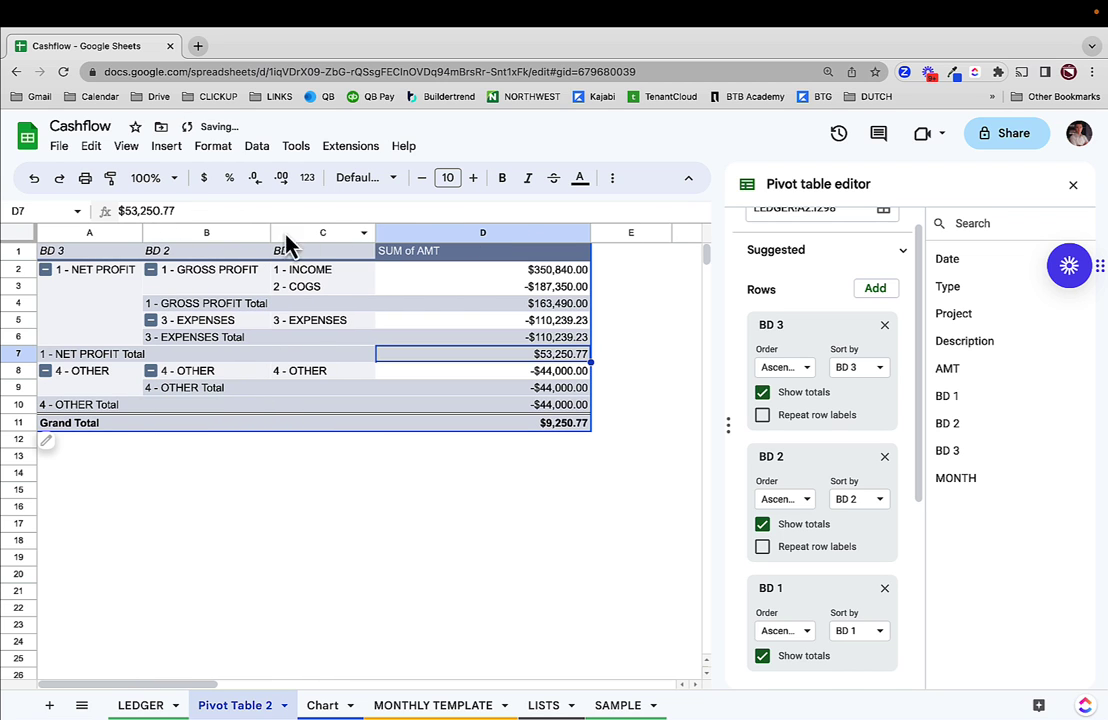
left_click_drag(373, 237, 352, 237)
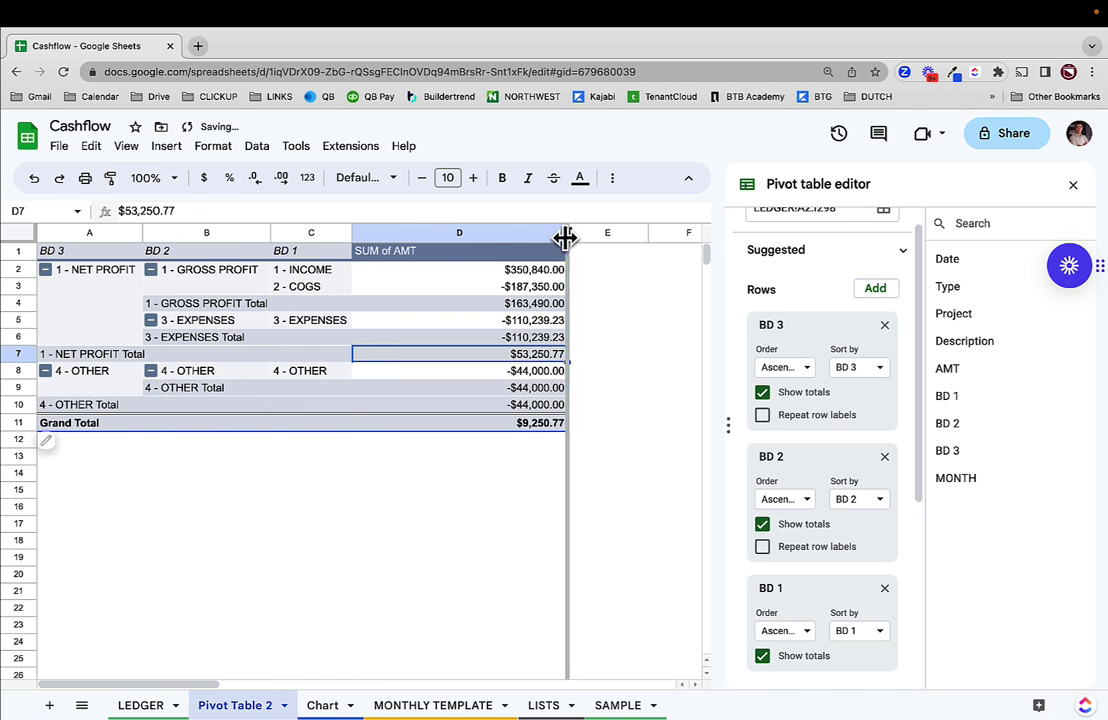
left_click_drag(567, 235, 482, 235)
Add MONTH to the pivot table's columns and close the editor
scroll(830, 470, "down", 1)
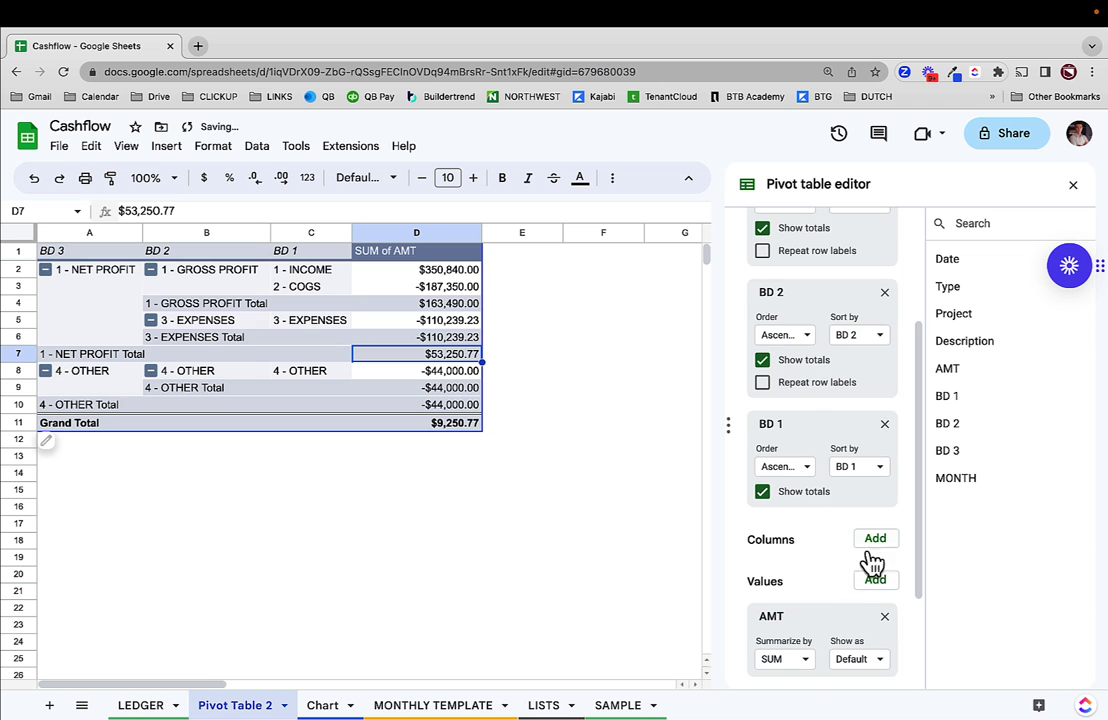
left_click(875, 540)
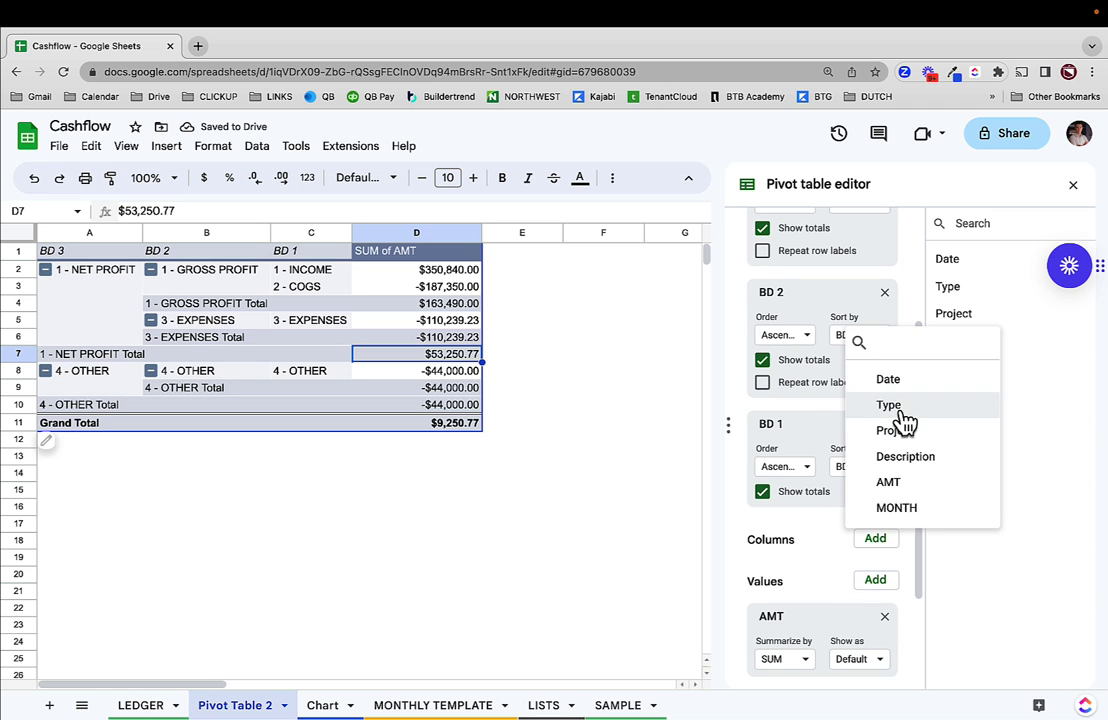
left_click(893, 509)
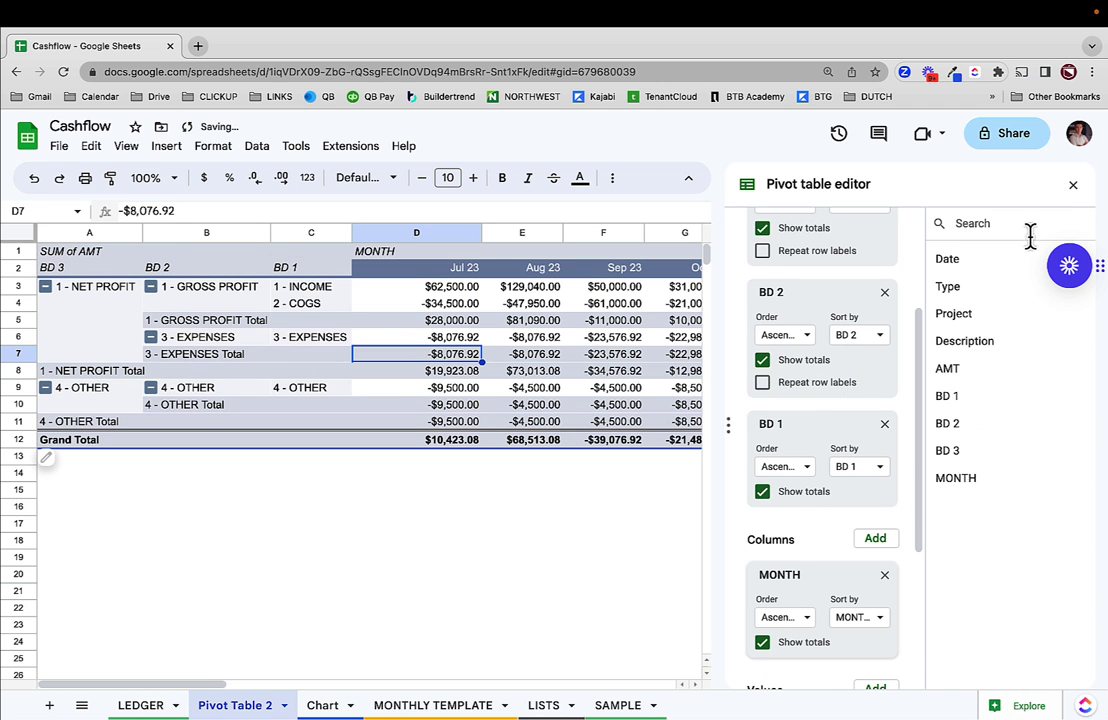
left_click(1074, 186)
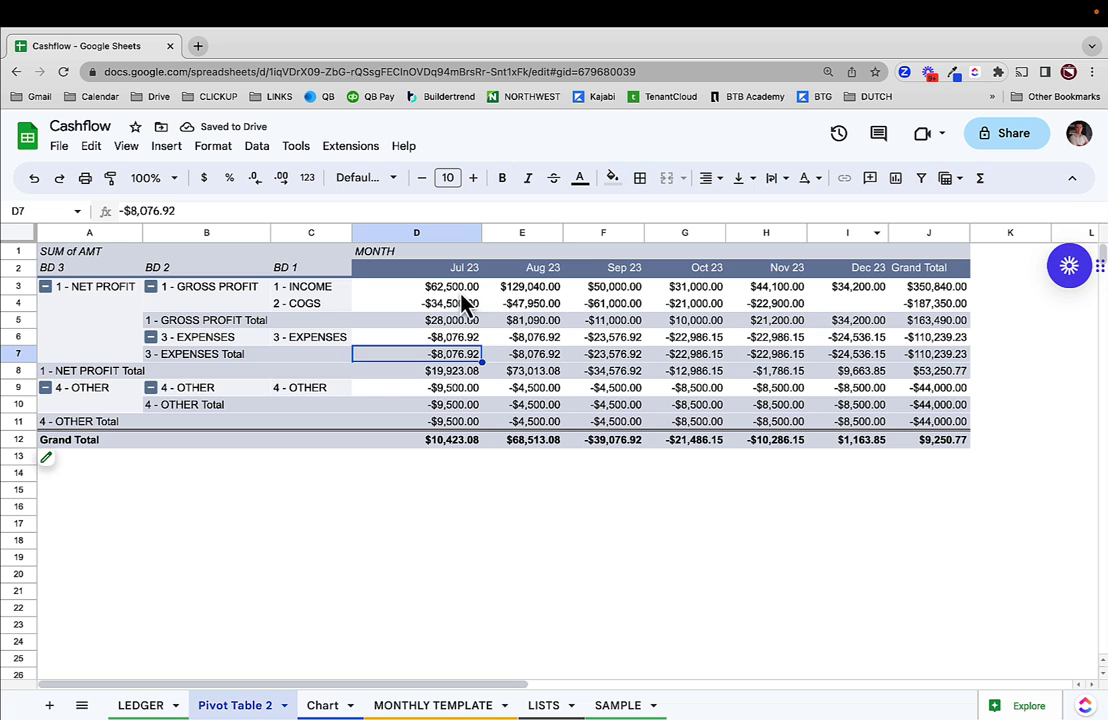
Try a different fill color on the net profit total row, D8:J8, and undo it
left_click_drag(462, 288, 915, 322)
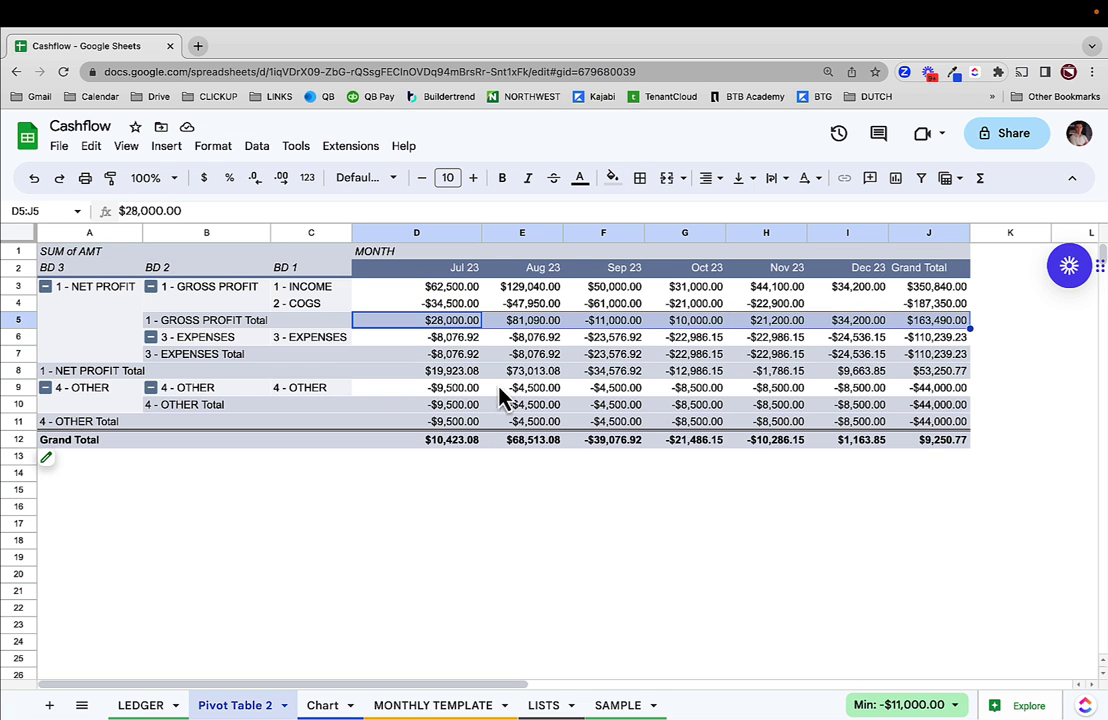
left_click_drag(450, 376, 918, 378)
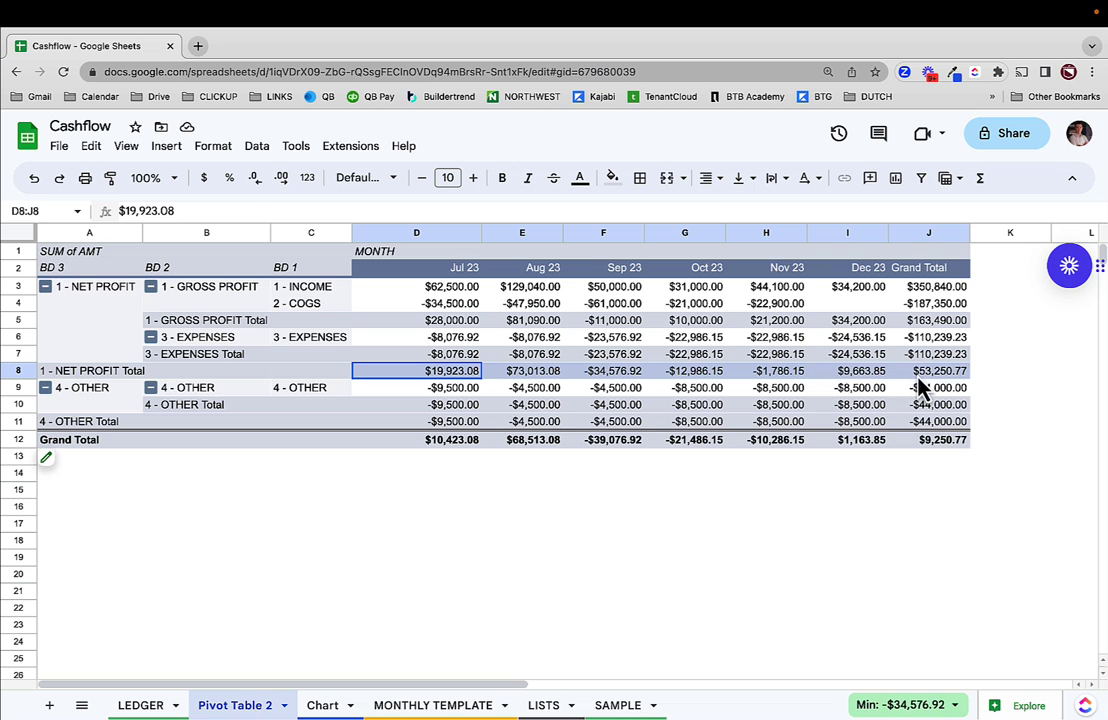
left_click(612, 178)
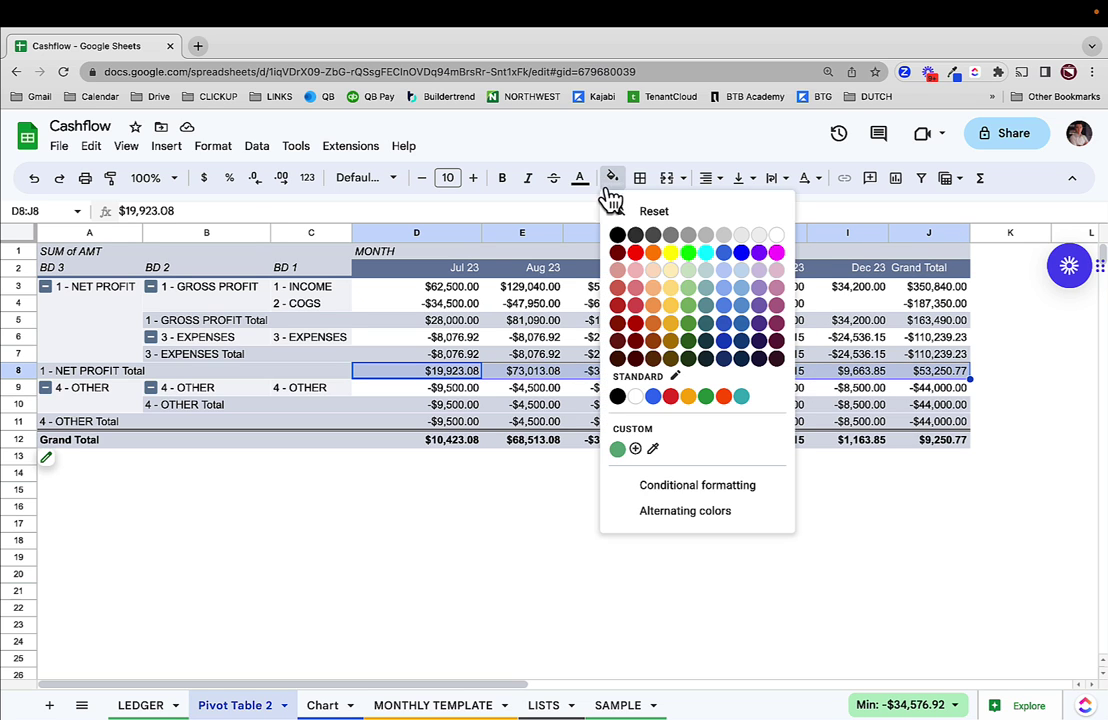
left_click(668, 280)
left_click(685, 480)
key("ctrl+z")
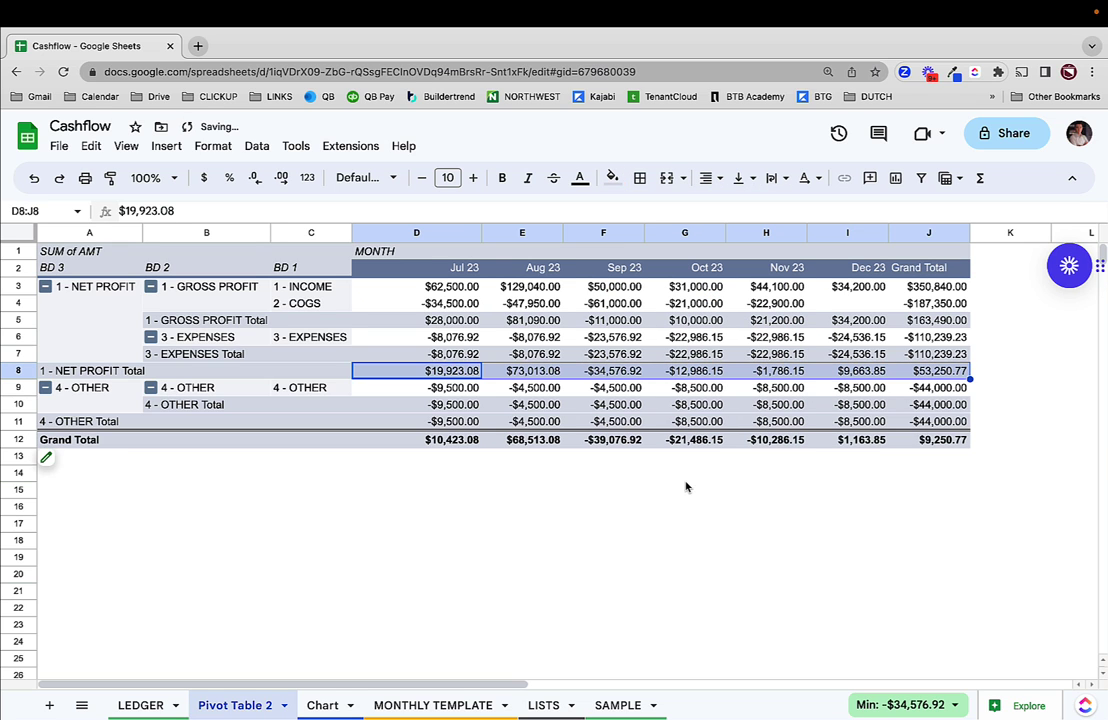
left_click(798, 378)
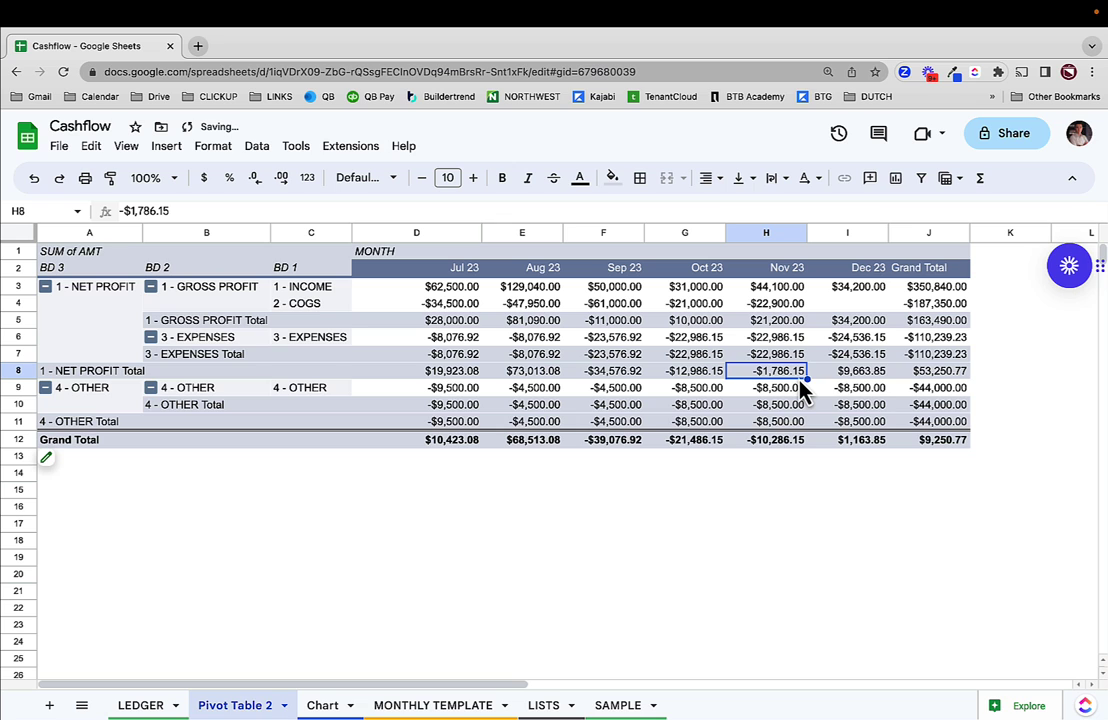
Narrow columns D to J to one equal width and remove the decimals from their amounts
left_click_drag(416, 238, 882, 236)
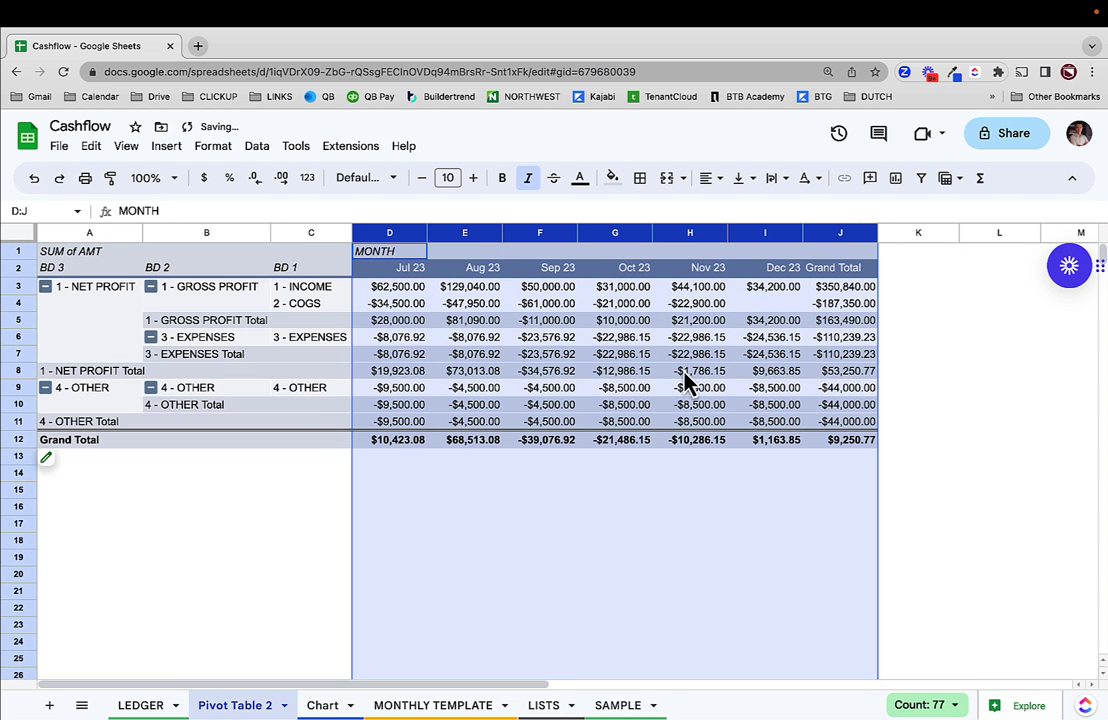
double_click(254, 180)
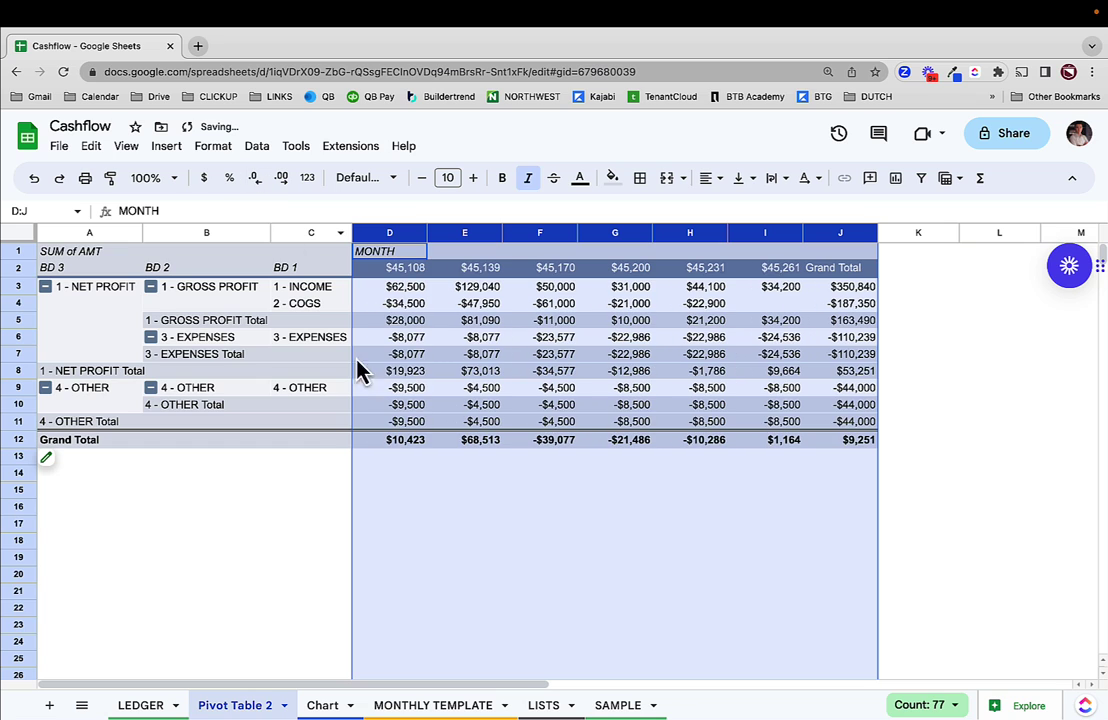
Center the contents of columns D to J horizontally
left_click(720, 188)
left_click(734, 207)
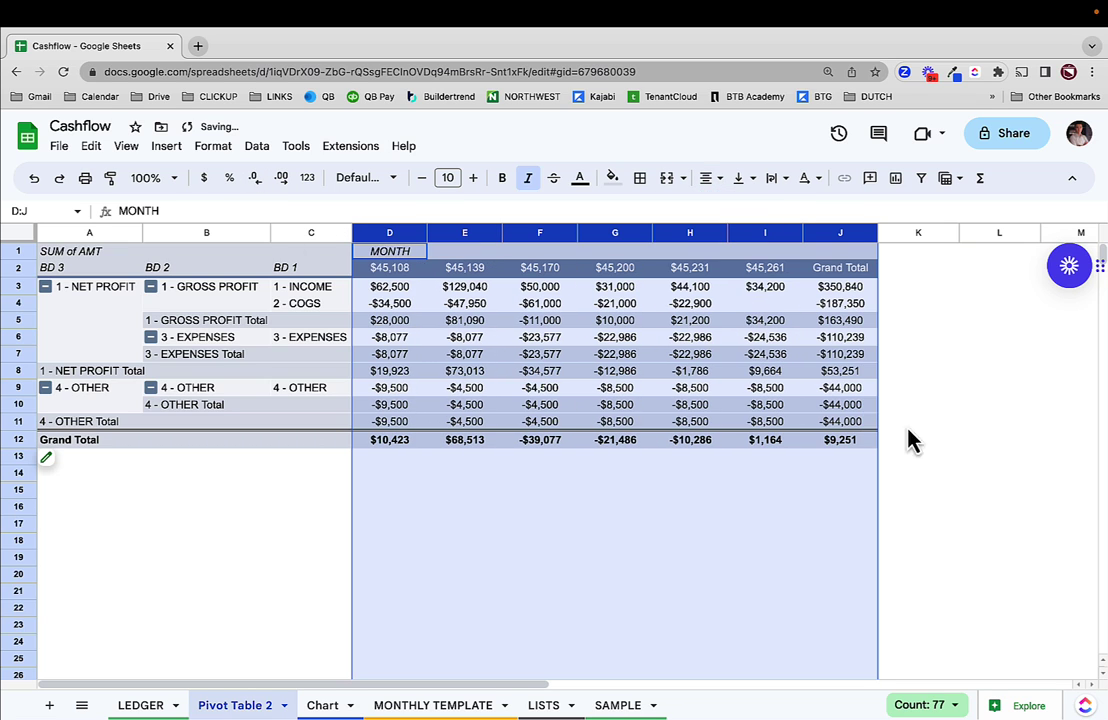
left_click(968, 447)
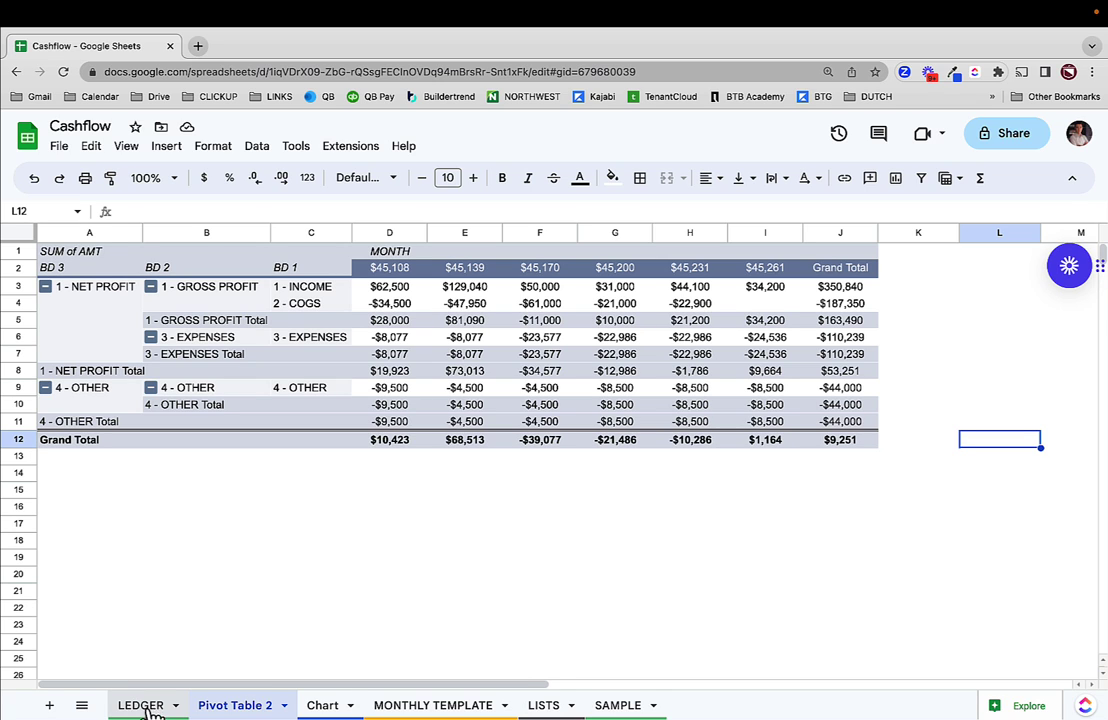
Add a Project filter to the pivot table that shows only the Central Park project
left_click(160, 530)
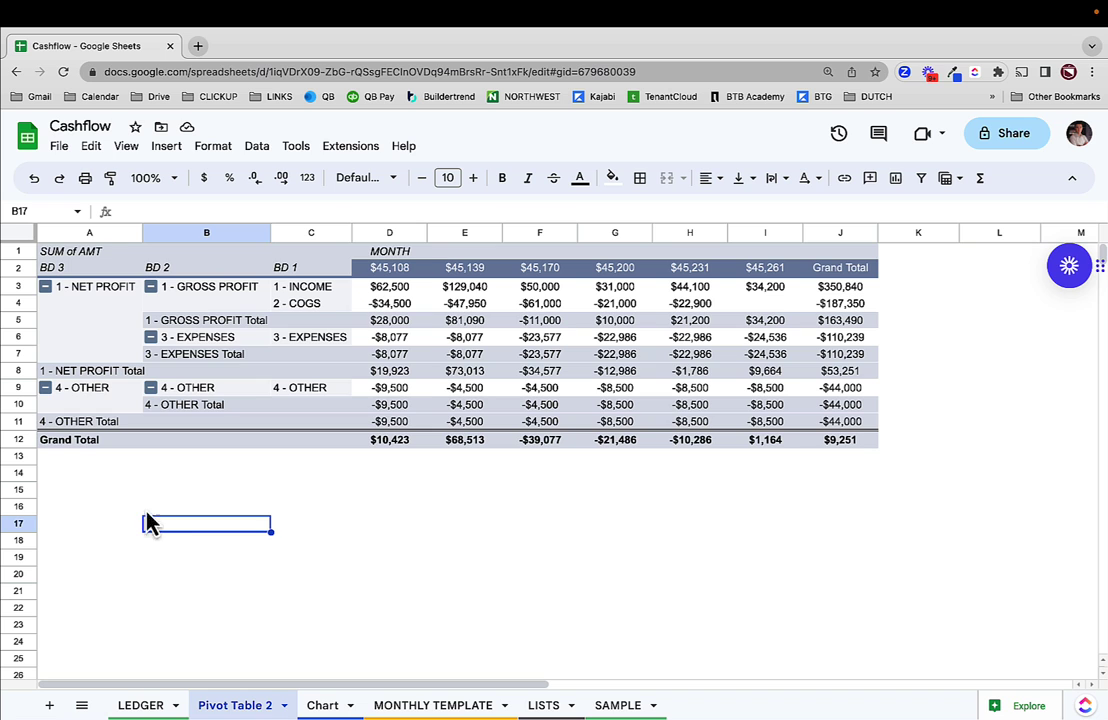
left_click(64, 466)
scroll(828, 560, "down", 3)
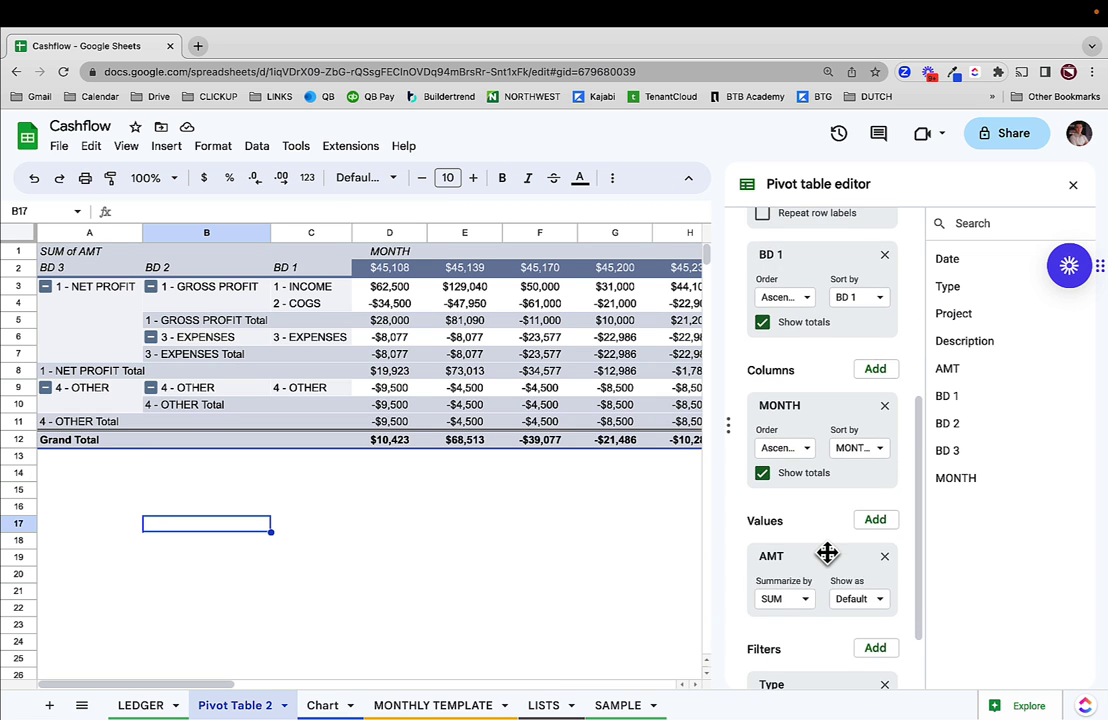
scroll(828, 556, "up", 5)
scroll(766, 506, "down", 5)
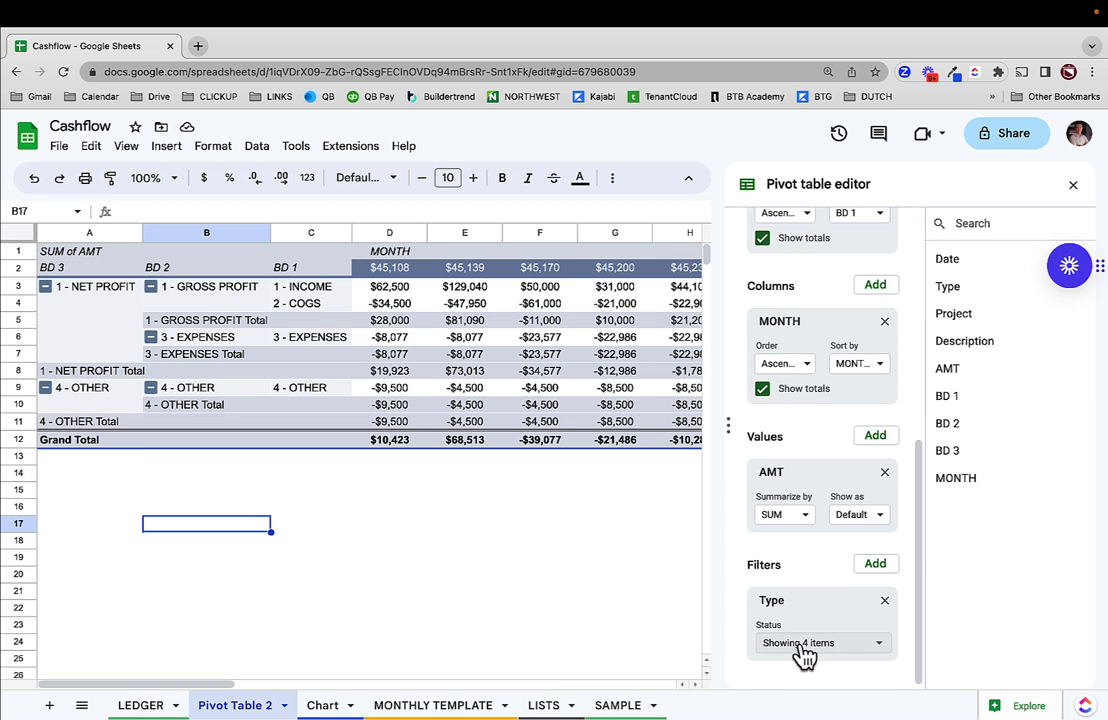
left_click(872, 565)
left_click(905, 380)
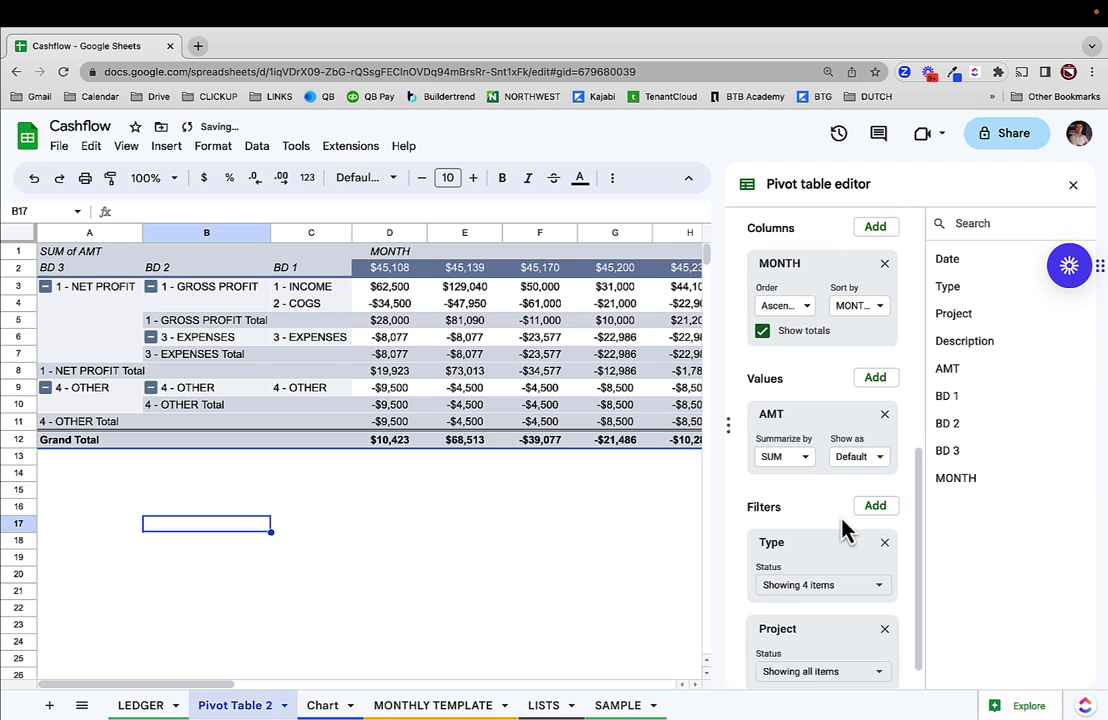
left_click(795, 638)
left_click(836, 491)
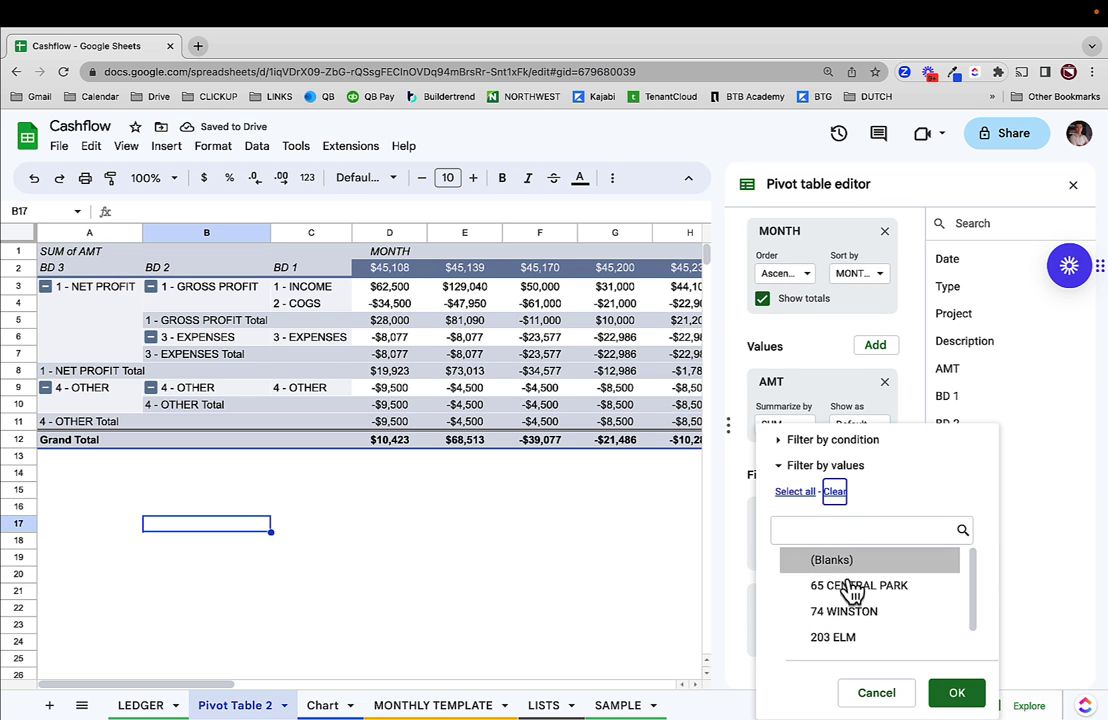
left_click(846, 585)
left_click(952, 693)
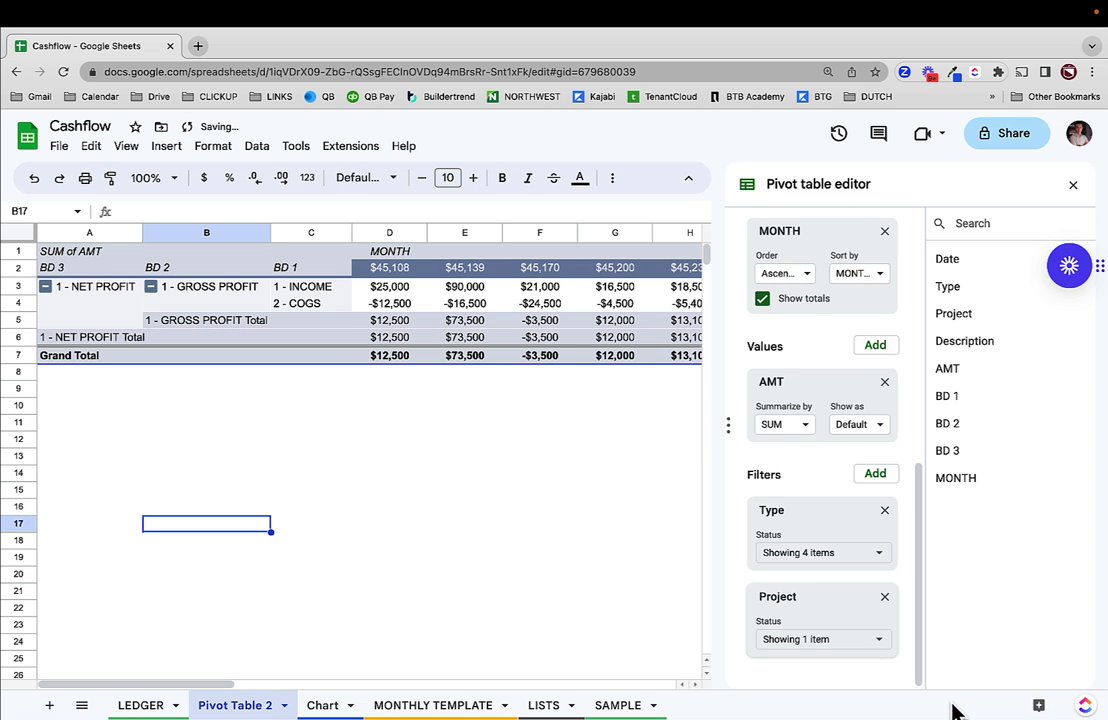
Select all values in the pivot table's Project filter and close the pivot table settings
left_click(843, 640)
left_click(797, 491)
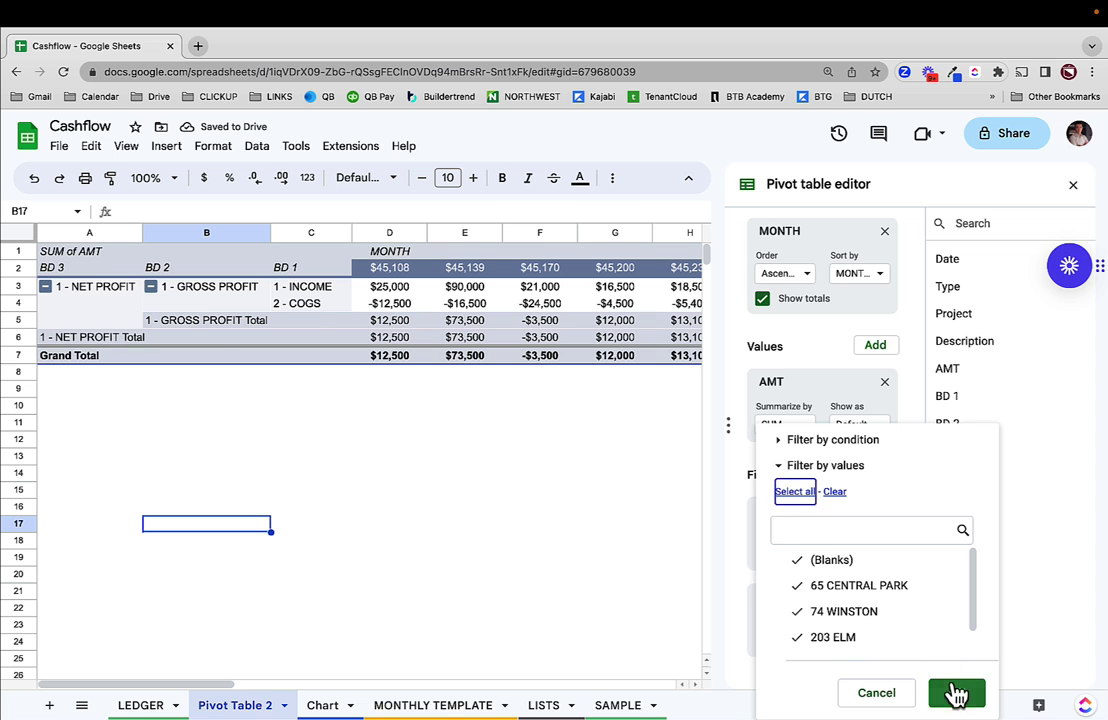
left_click(950, 692)
left_click(1073, 185)
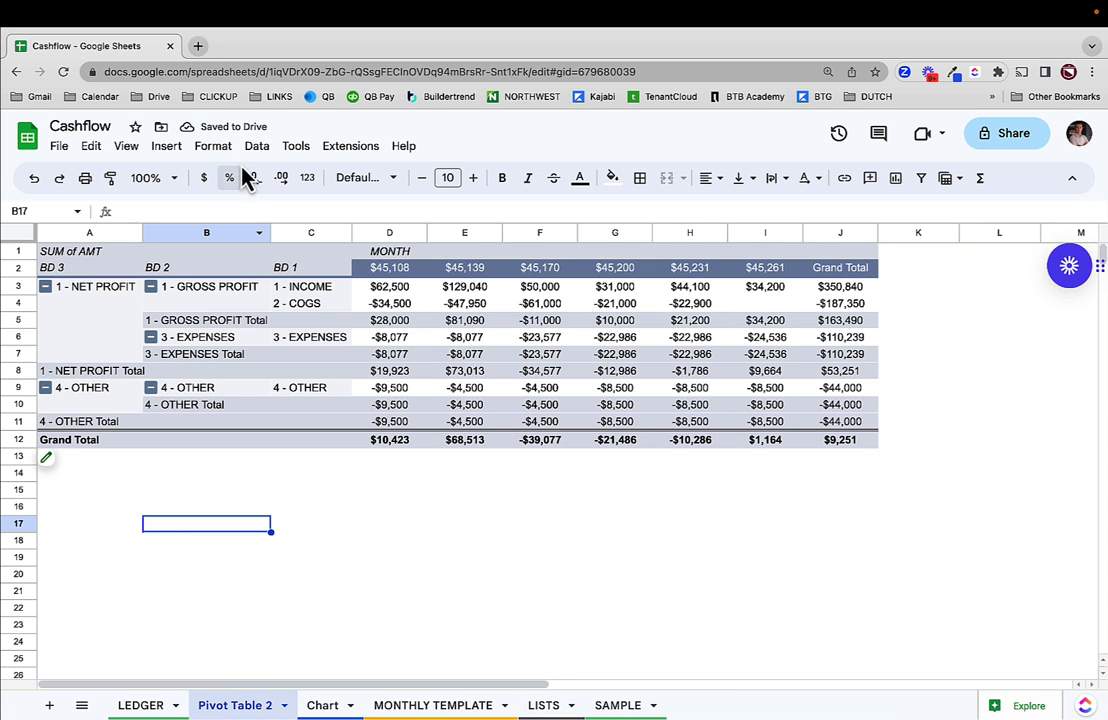
Add a slicer to the pivot table sheet and clear its prefilled data range
left_click(170, 152)
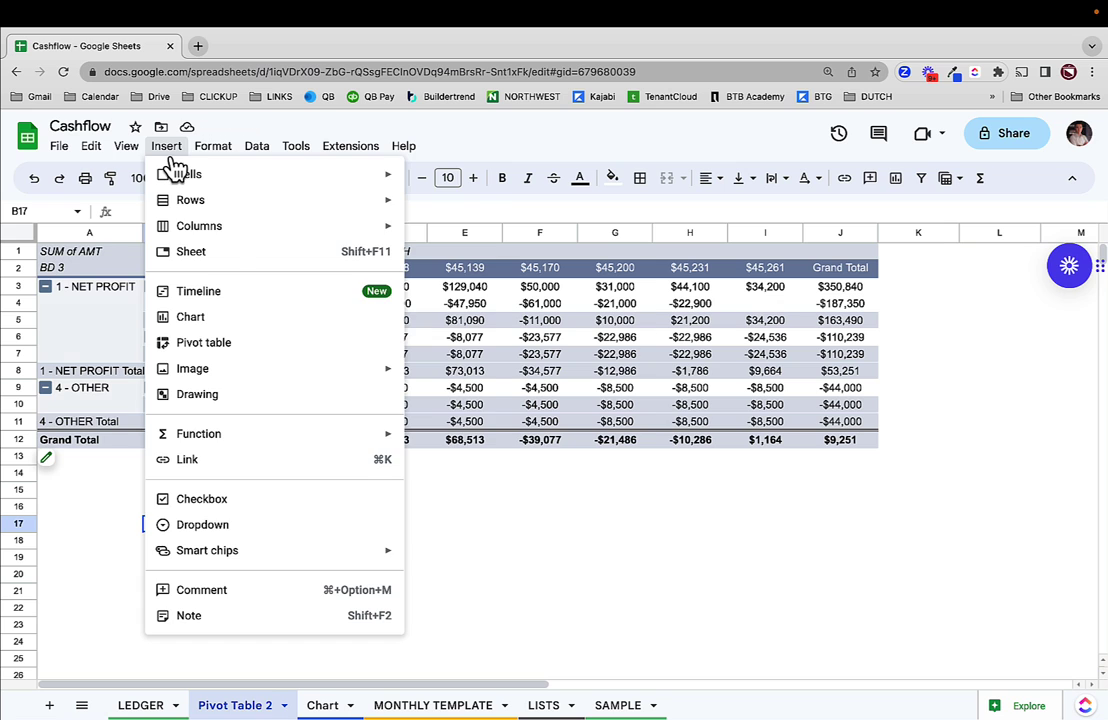
mouse_move(262, 158)
left_click(295, 291)
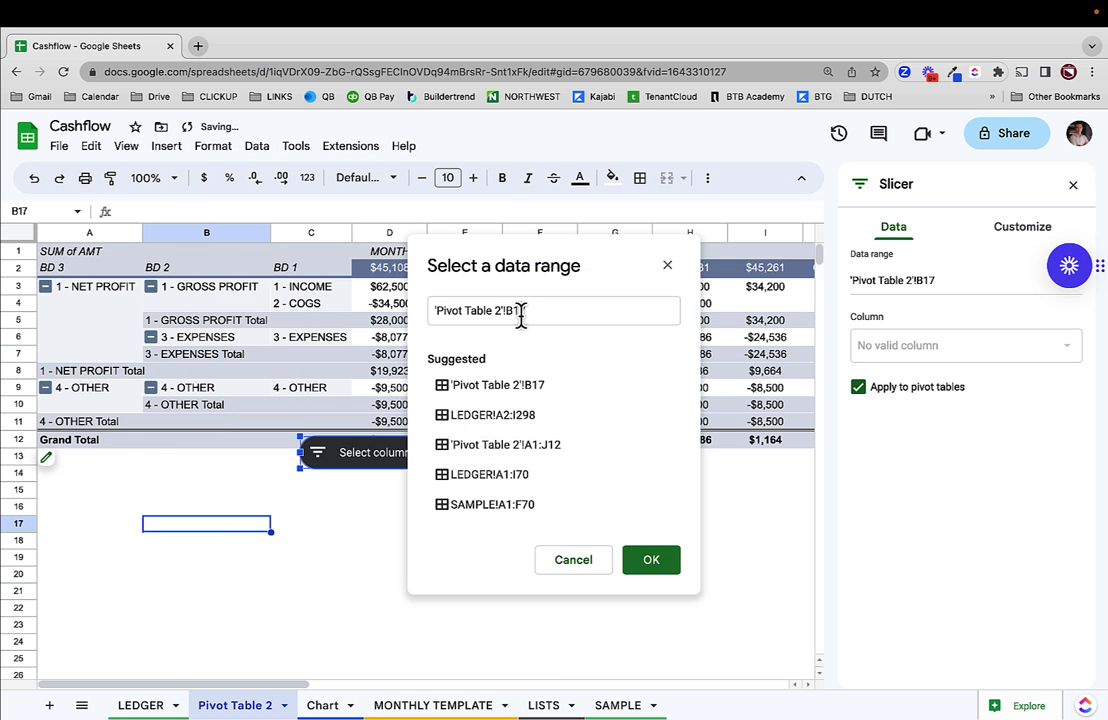
left_click(520, 313)
key("super+a")
key("BackSpace")
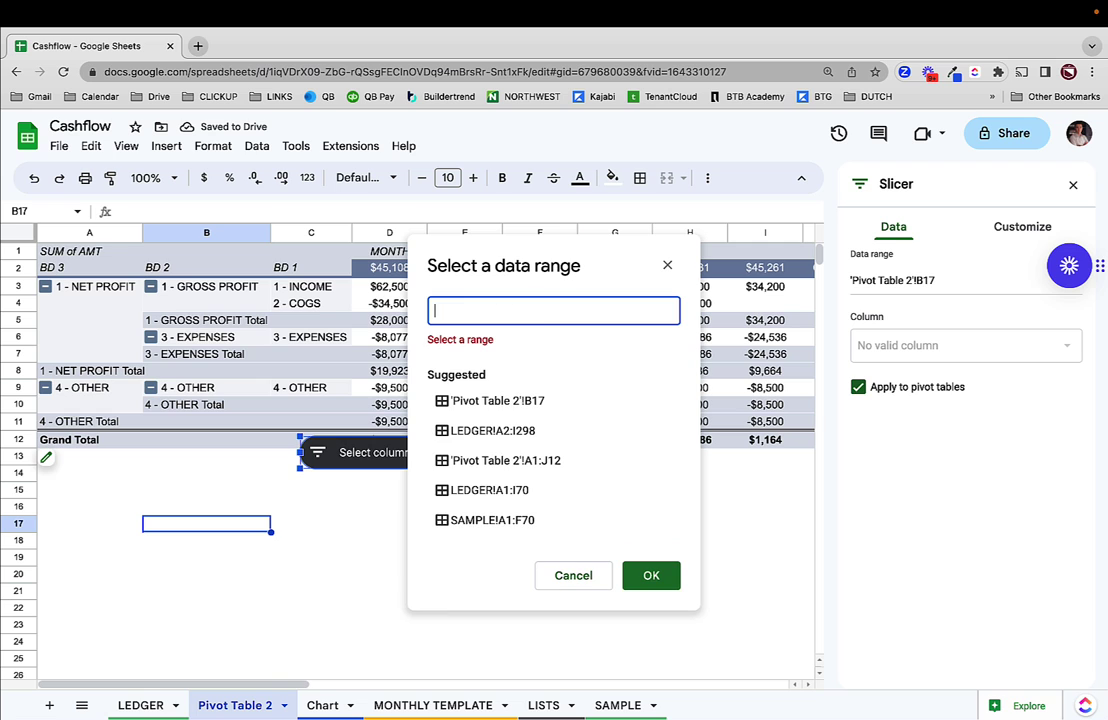
Set the slicer's data range to LEDGER!A2:I298, covering the ledger table from the Date header to the MONTH column
left_click(140, 705)
left_click(70, 268)
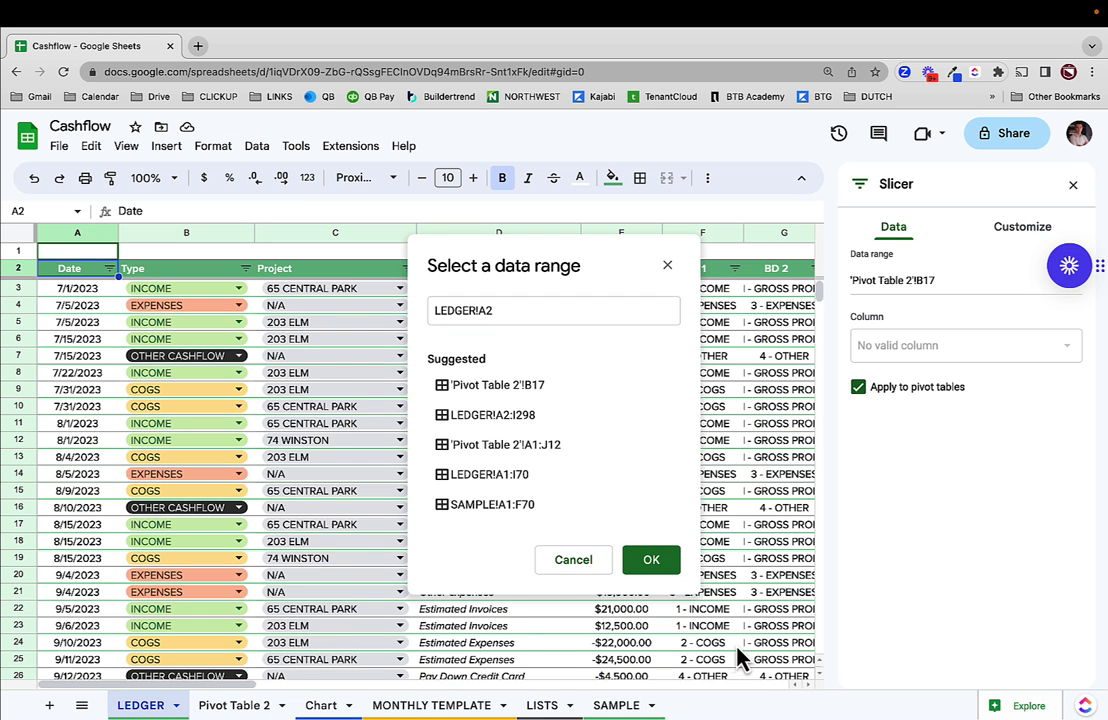
scroll(736, 656, "down", 6)
scroll(547, 680, "right", 5)
scroll(366, 663, "down", 15)
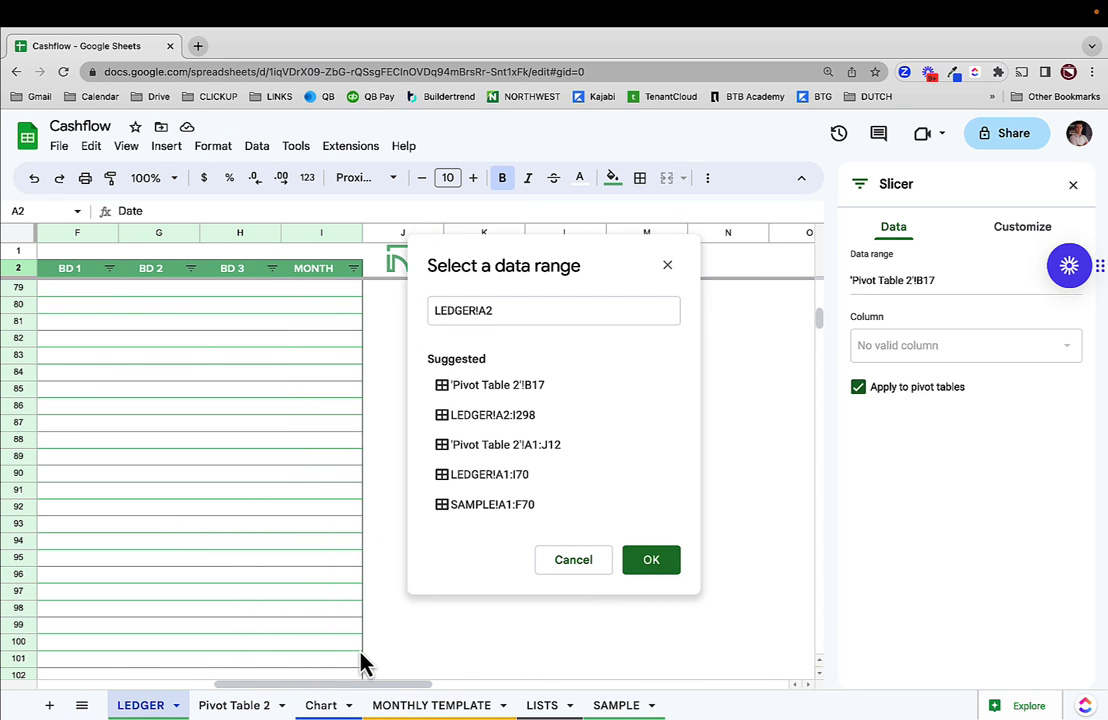
scroll(362, 655, "down", 20)
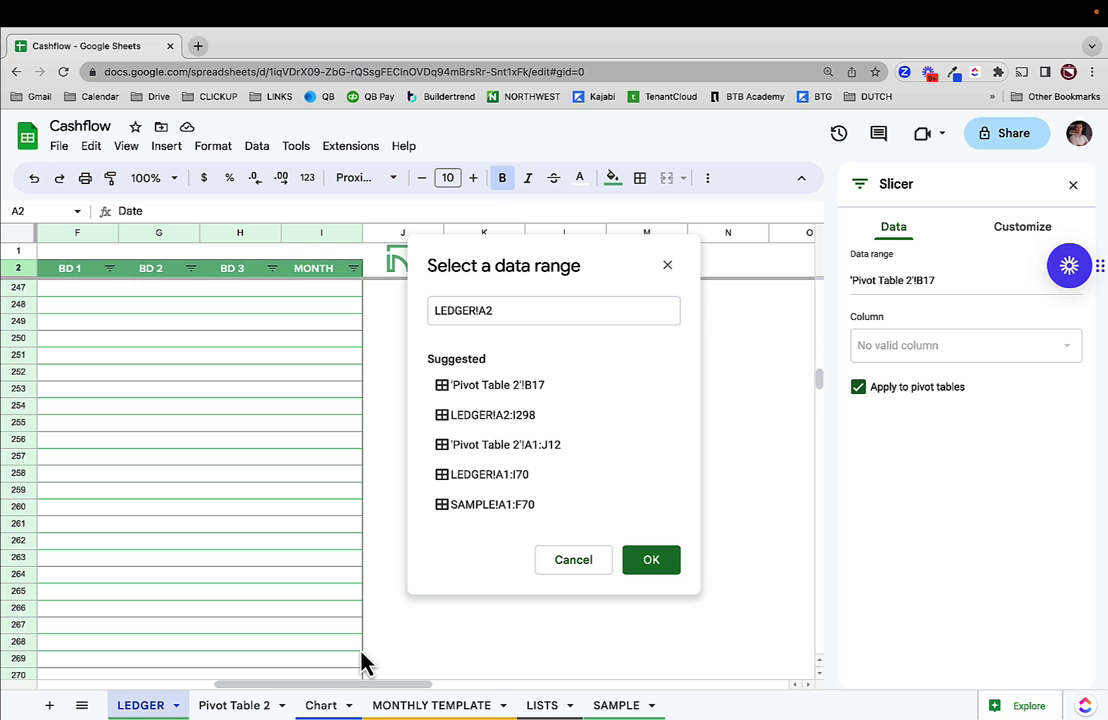
scroll(362, 660, "down", 10)
left_click(349, 610, "shift")
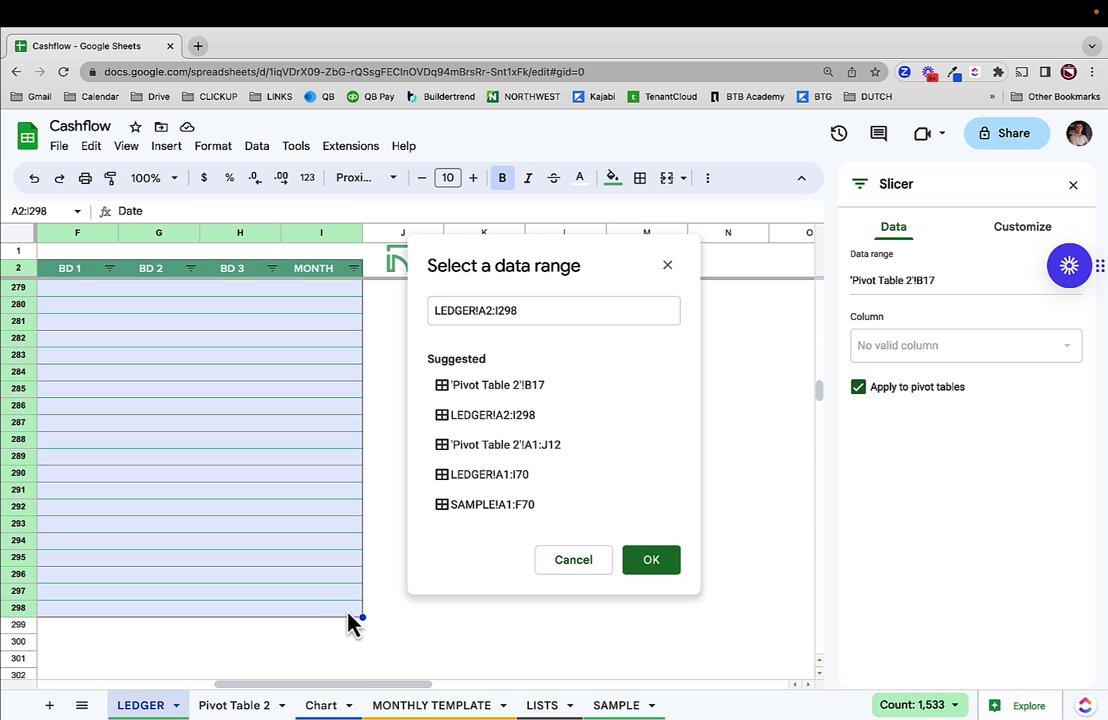
left_click(638, 566)
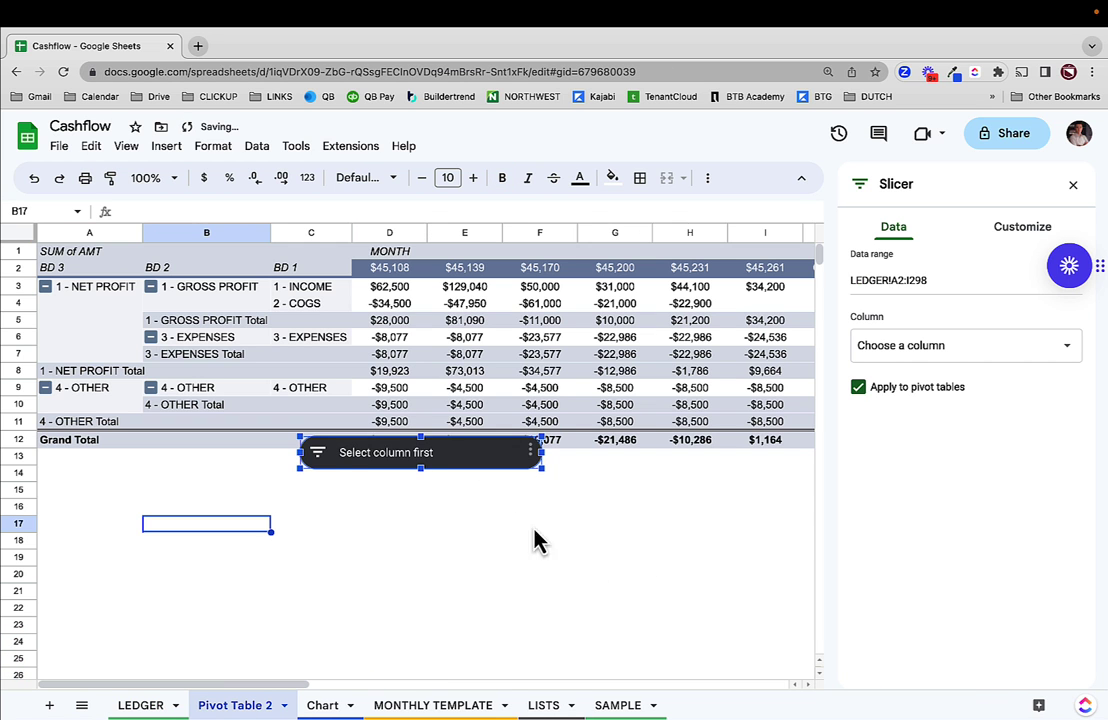
Set the slicer's column to Project and move the slicer below the pivot table, around rows 14 to 15
left_click(913, 352)
left_click(905, 395)
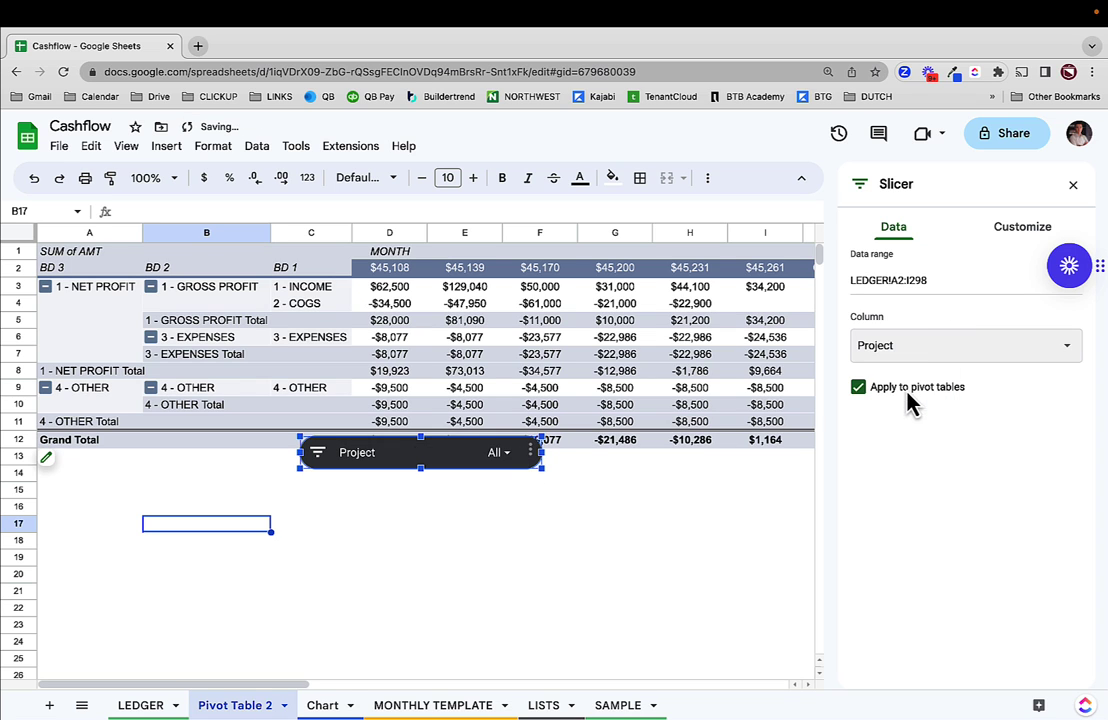
left_click(533, 527)
left_click_drag(393, 465, 152, 493)
left_click(289, 481)
left_click(302, 502)
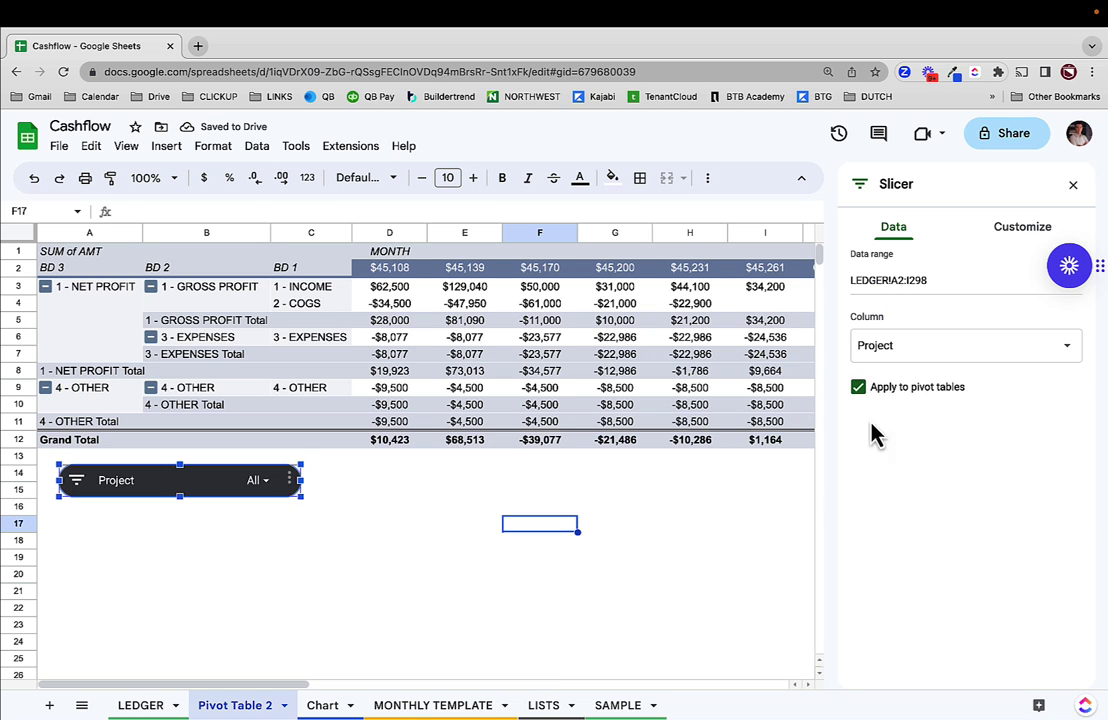
left_click(744, 531)
left_click(75, 486)
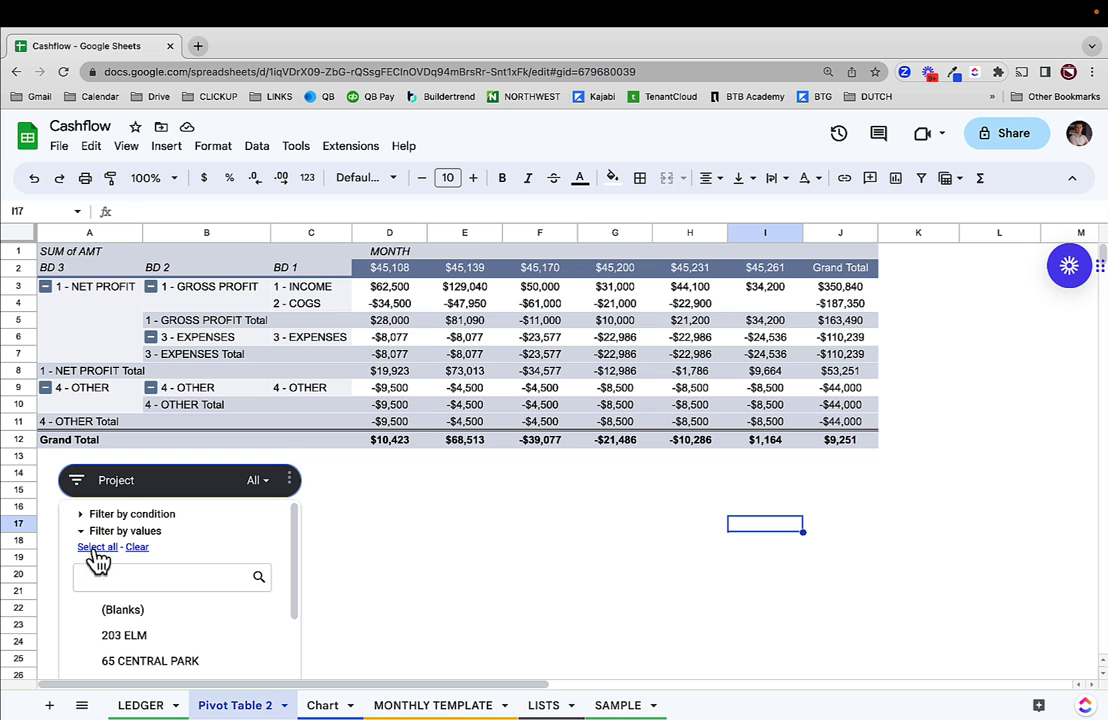
left_click(388, 557)
scroll(363, 574, "down", 3)
scroll(320, 545, "up", 3)
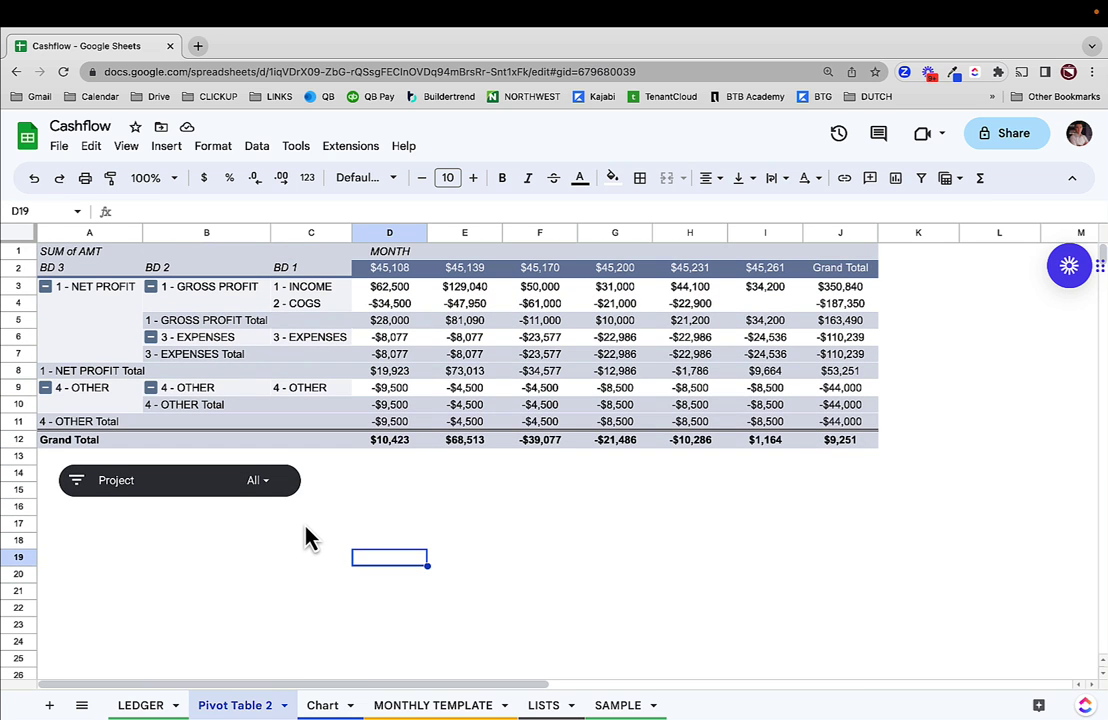
Filter the pivot table with the Project slicer to show only 65 CENTRAL PARK
left_click(76, 480)
left_click(137, 547)
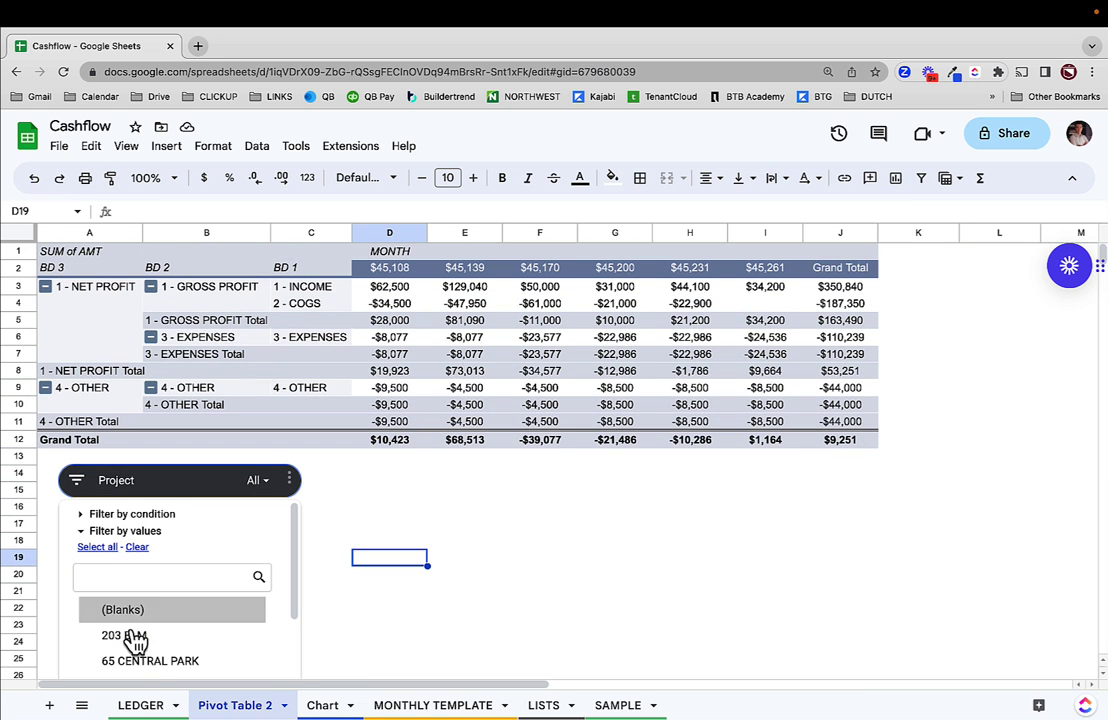
left_click(147, 662)
scroll(168, 560, "down", 5)
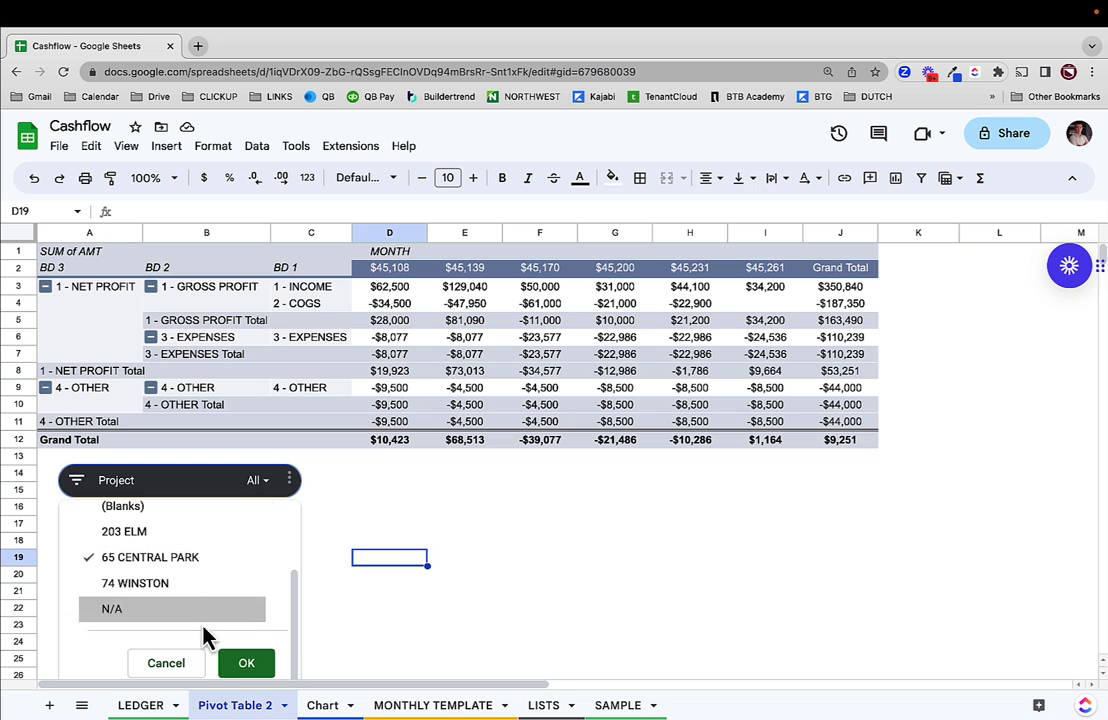
left_click(244, 668)
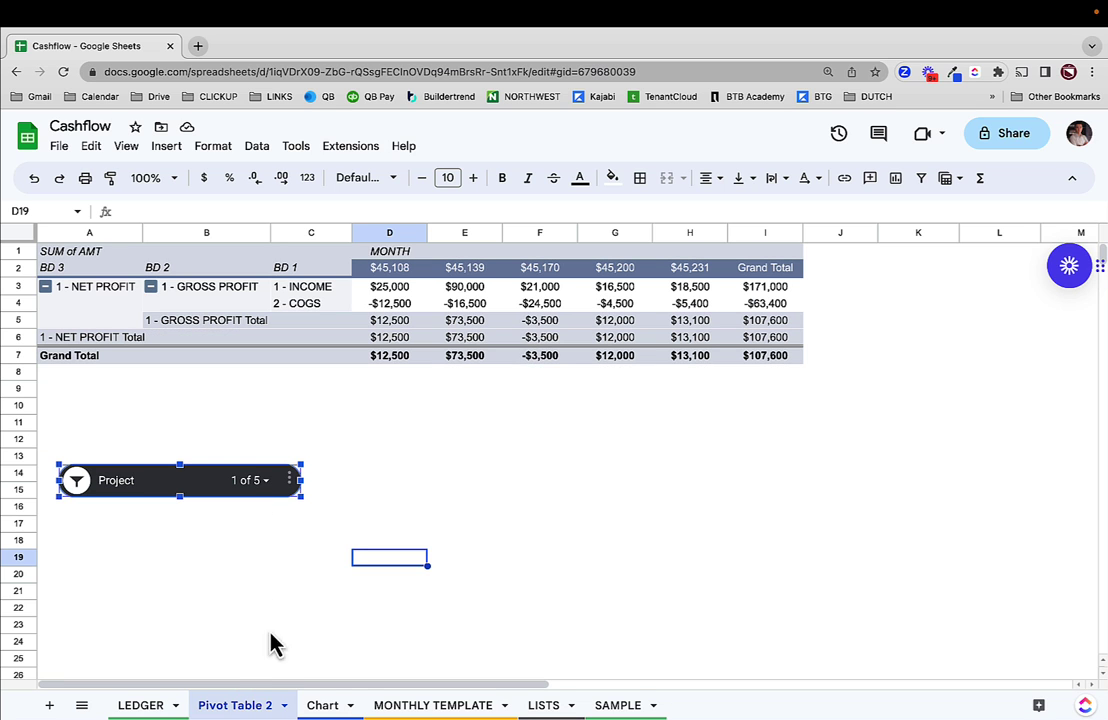
Insert 10 rows above the pivot table and move the Project slicer to the sheet's top-left corner, over rows 1 and 2
left_click(368, 455)
left_click_drag(22, 251, 24, 405)
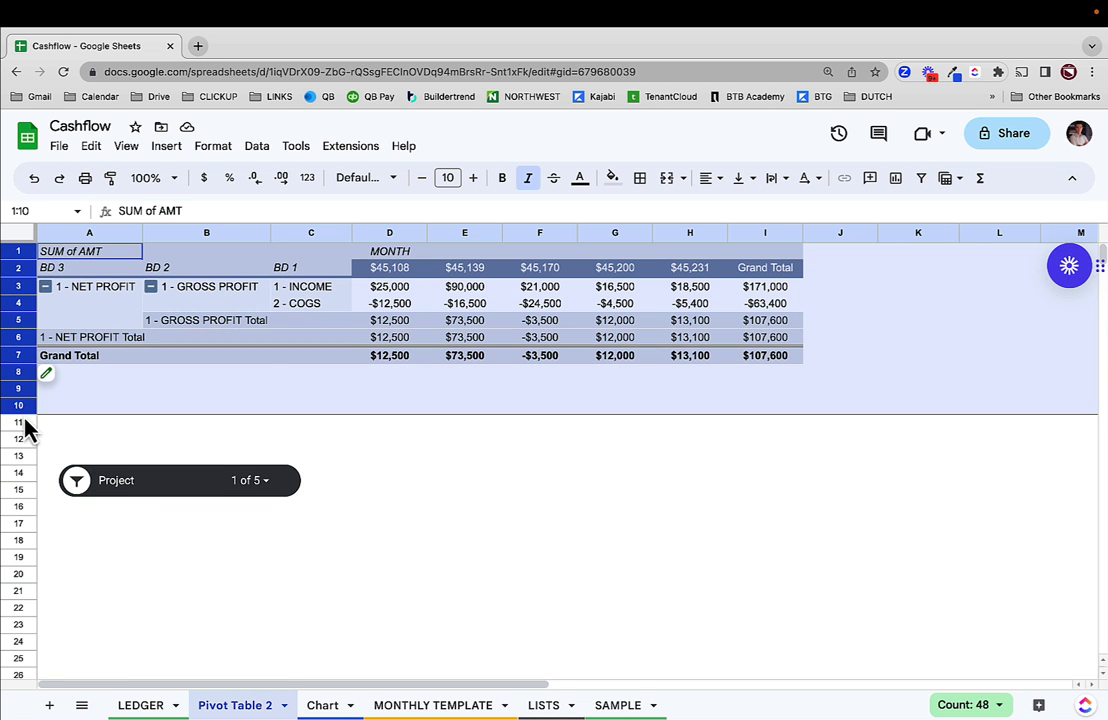
right_click(24, 405)
left_click(96, 492)
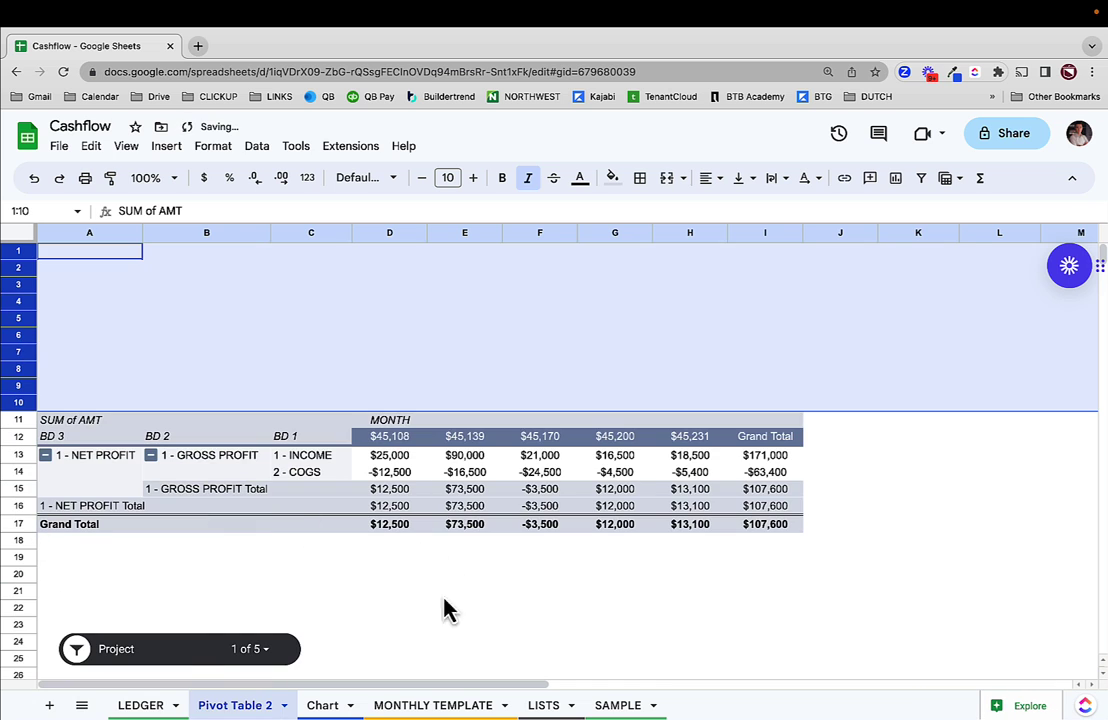
left_click(188, 652)
left_click_drag(188, 652, 145, 265)
left_click(378, 358)
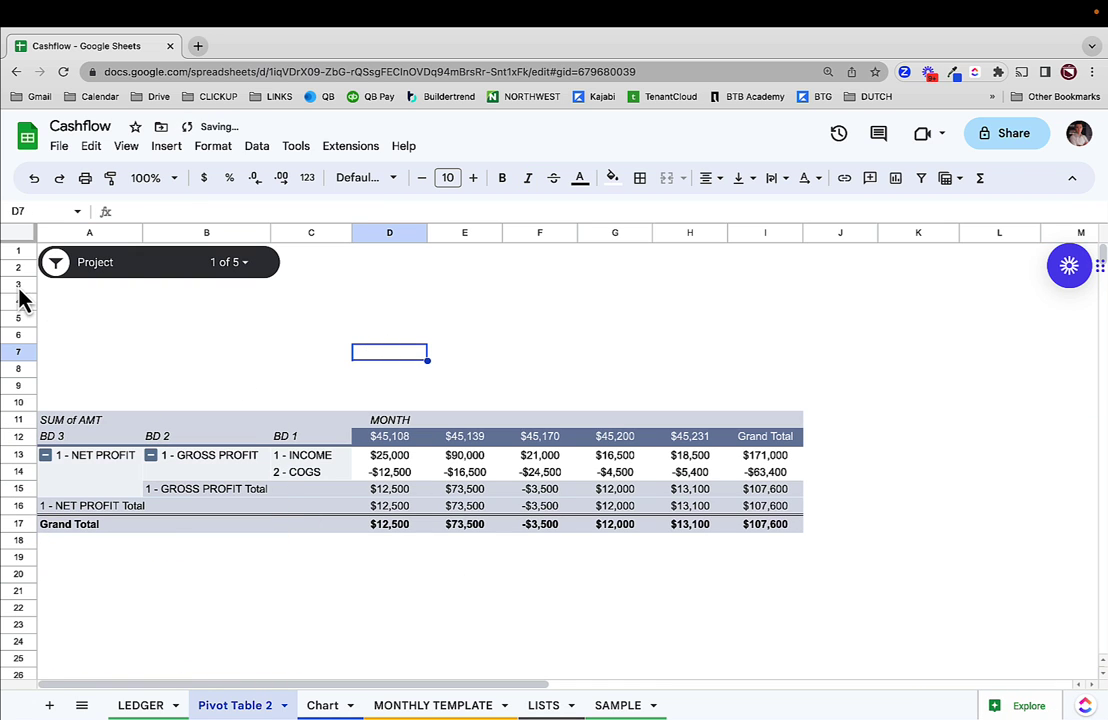
Delete blank rows 2 to 10 above the pivot table and heighten row 1 to fit the slicer
left_click_drag(18, 285, 15, 403)
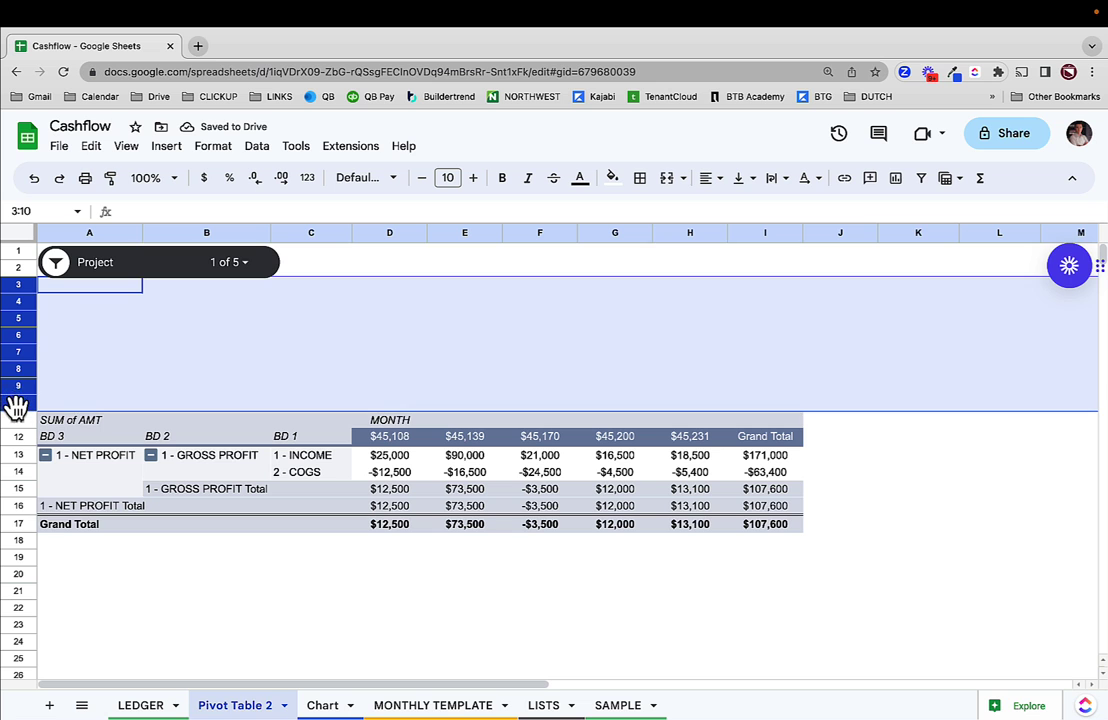
right_click(15, 383)
left_click(70, 480)
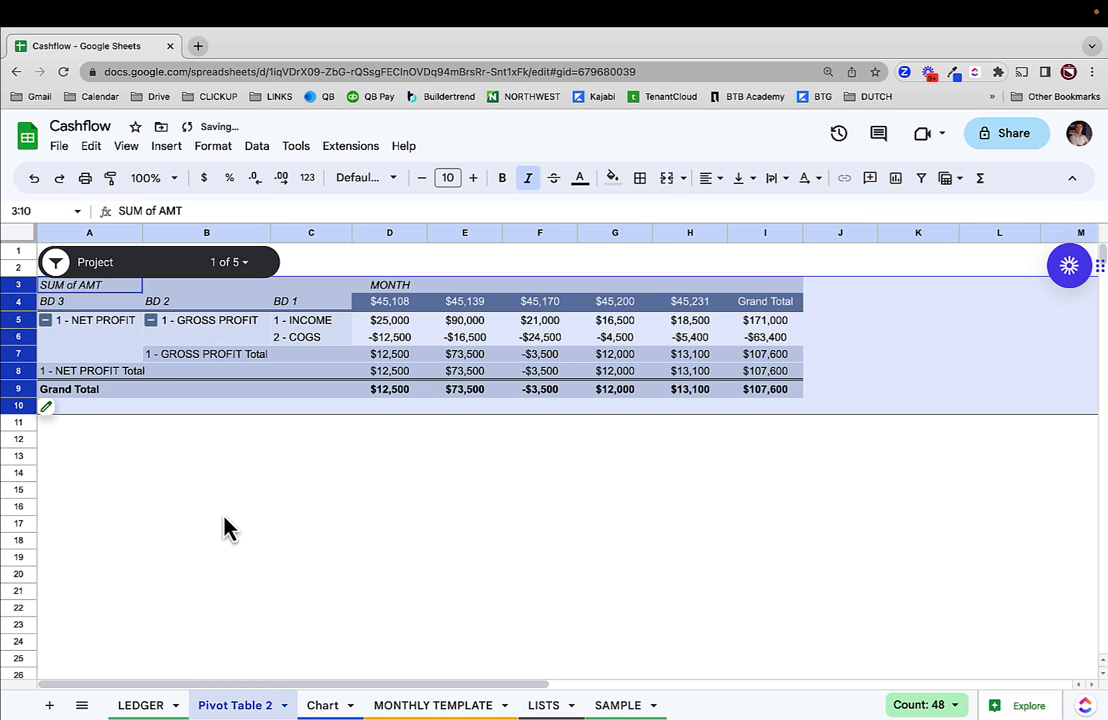
left_click(212, 508)
left_click(14, 266)
right_click(14, 266)
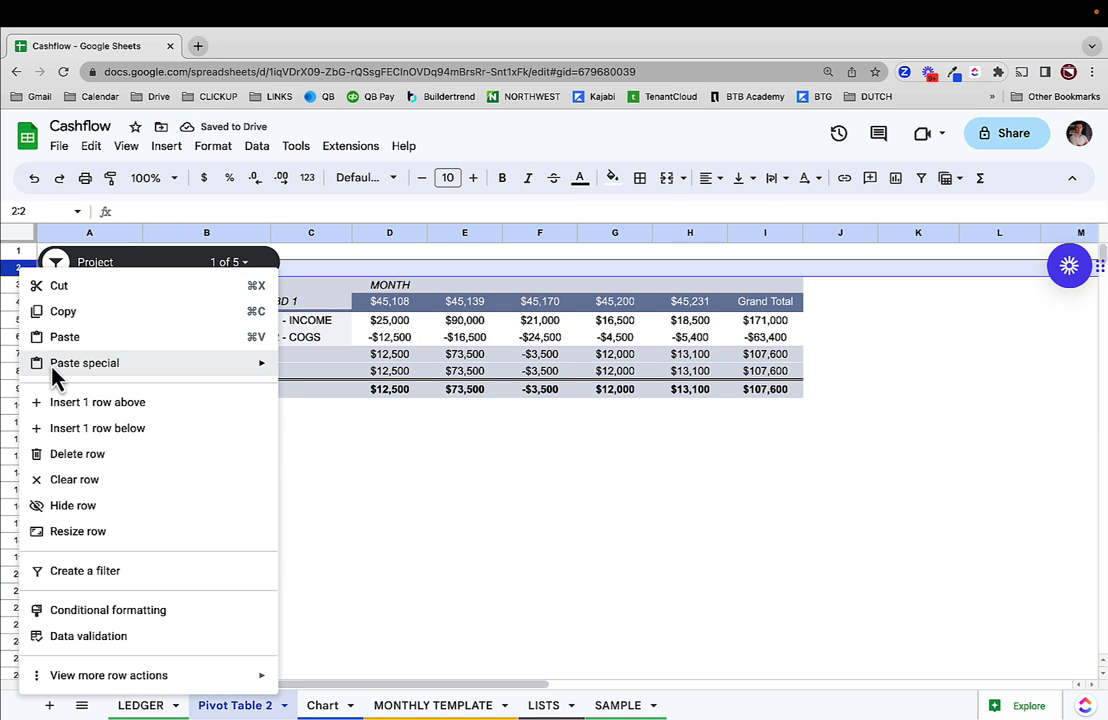
left_click(70, 458)
left_click(227, 510)
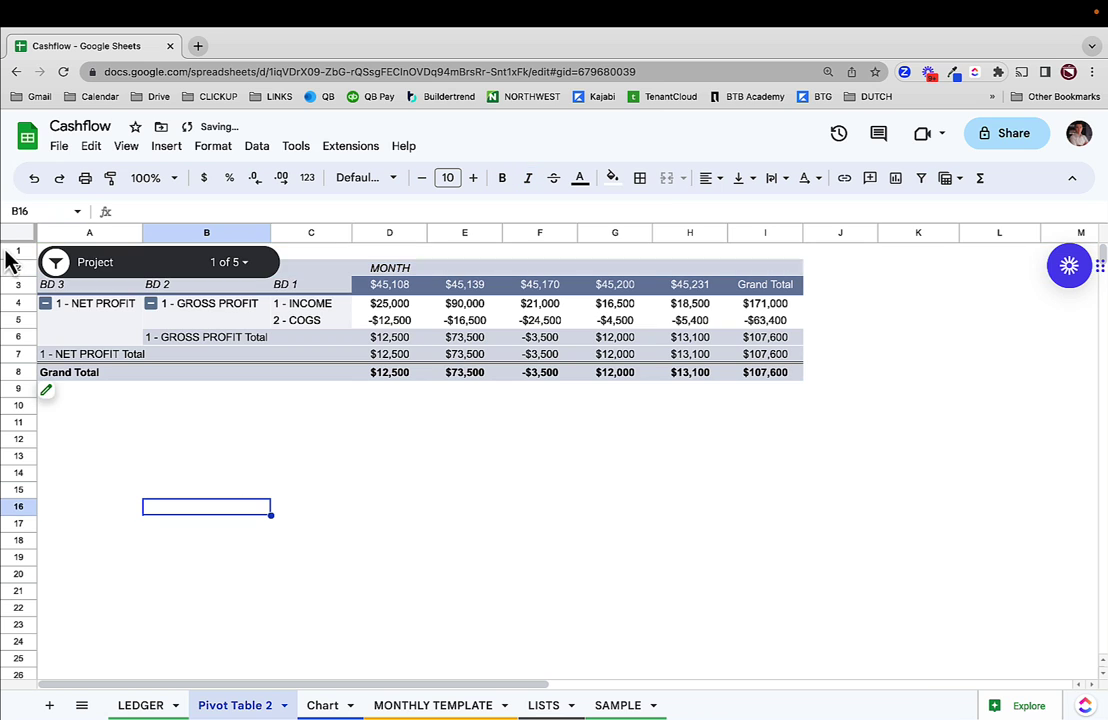
mouse_move(17, 259)
left_mouse_down()
mouse_move(20, 300)
mouse_move(20, 282)
left_mouse_up()
left_click(315, 468)
Change the Project slicer to show only N/A entries
left_click(58, 262)
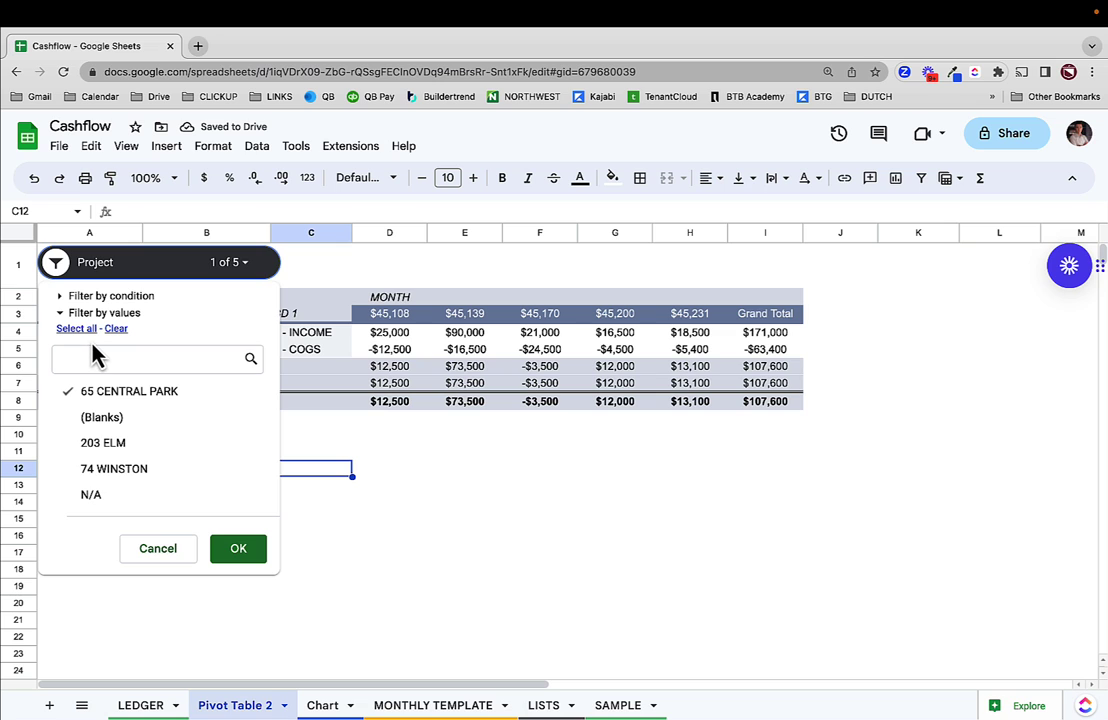
left_click(105, 391)
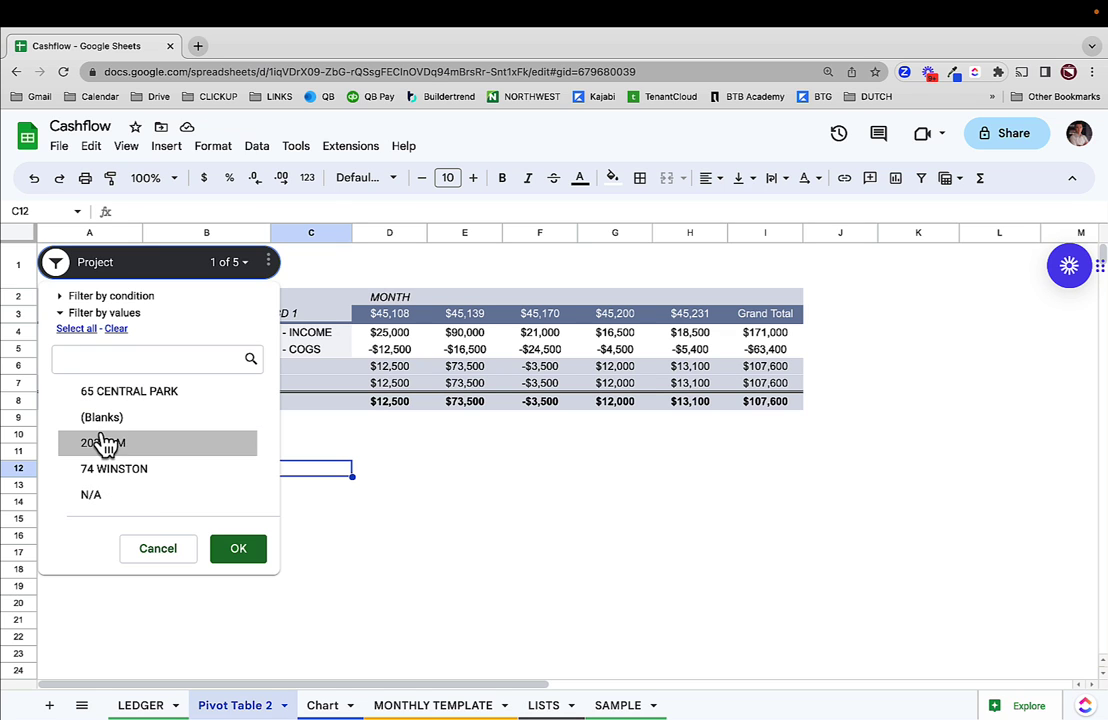
left_click(72, 329)
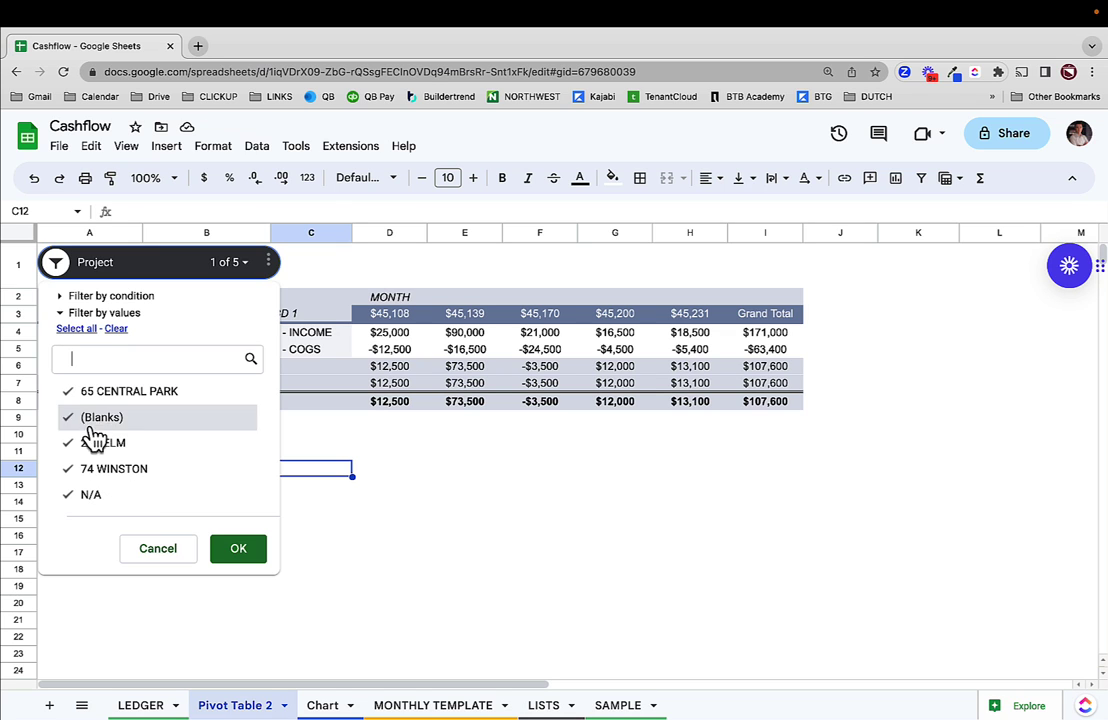
left_click(92, 420)
left_click(92, 443)
left_click(92, 469)
left_click(112, 392)
left_click(240, 555)
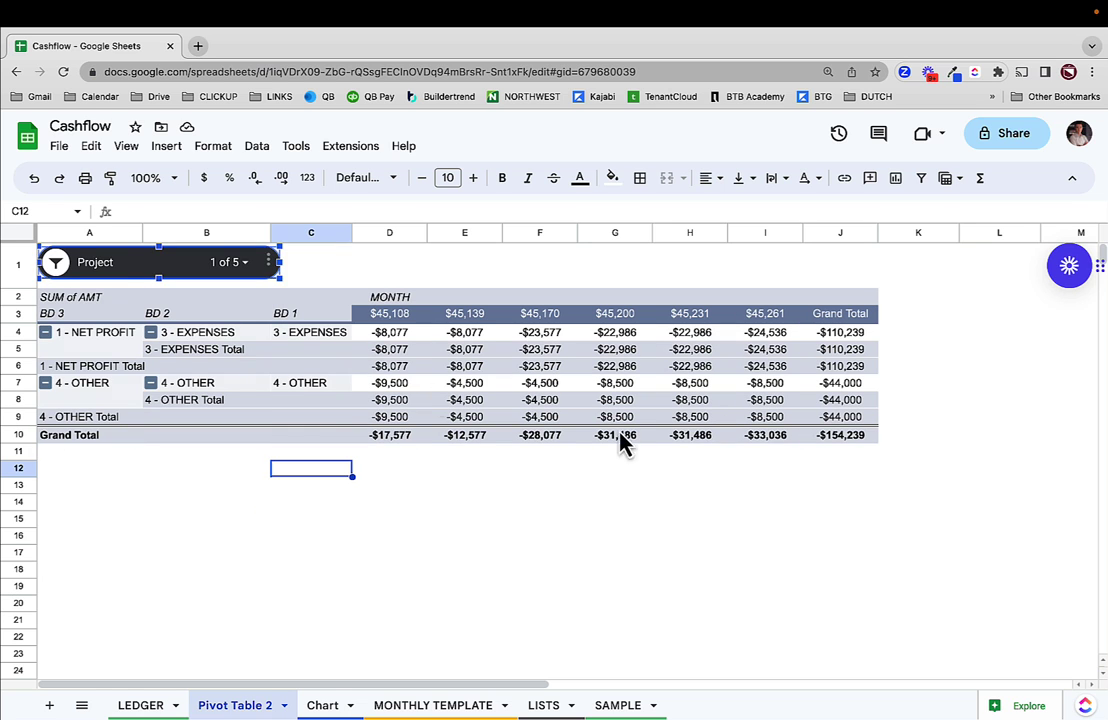
Change the Project slicer to show only 203 ELM, 65 CENTRAL PARK and 74 WINSTON
left_click(82, 266)
left_click(95, 445)
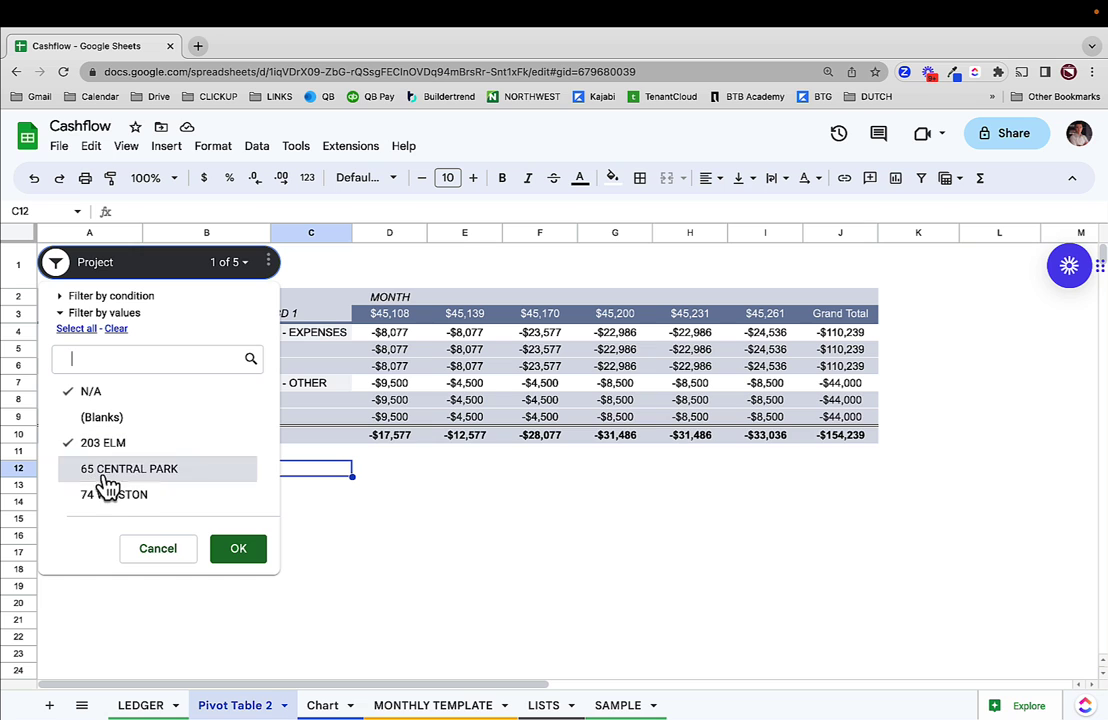
left_click(104, 476)
left_click(104, 494)
left_click(90, 391)
left_click(238, 548)
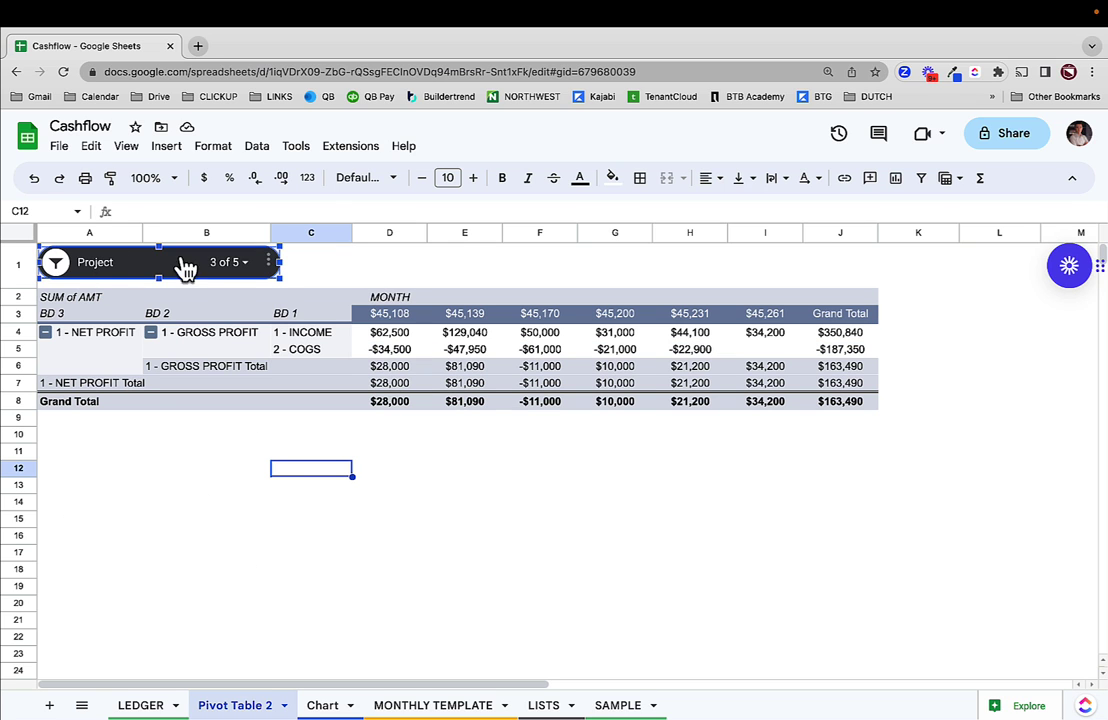
Copy the Project slicer and paste the duplicate beside it at cell C1
left_click(271, 268)
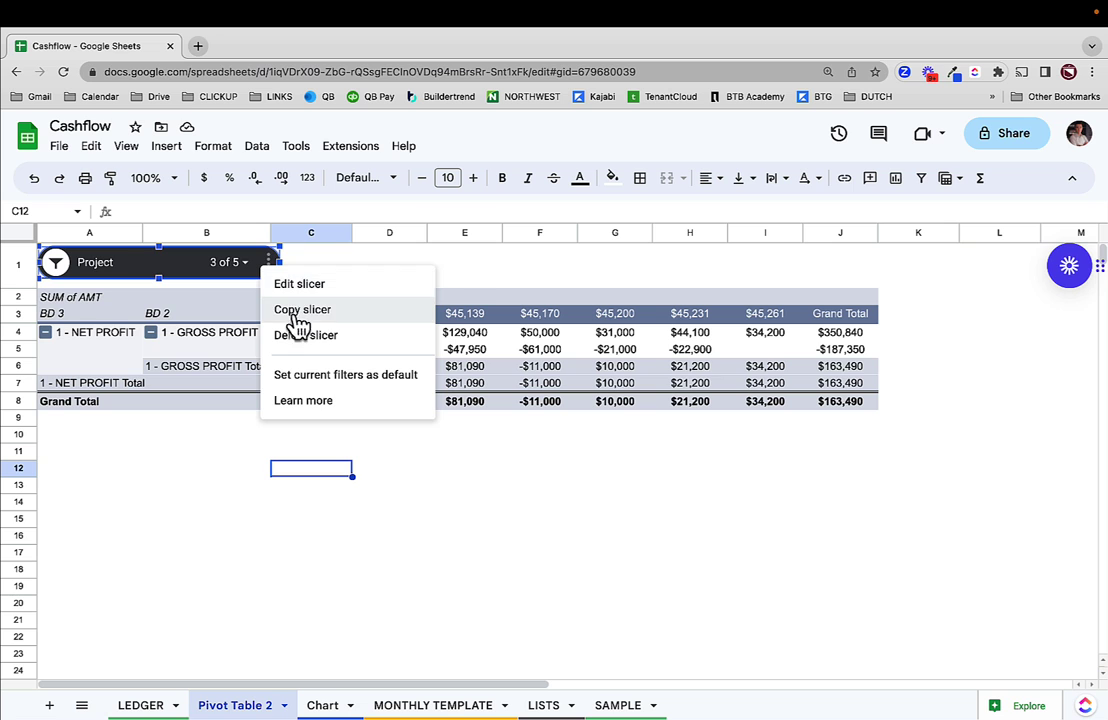
left_click(295, 316)
right_click(347, 285)
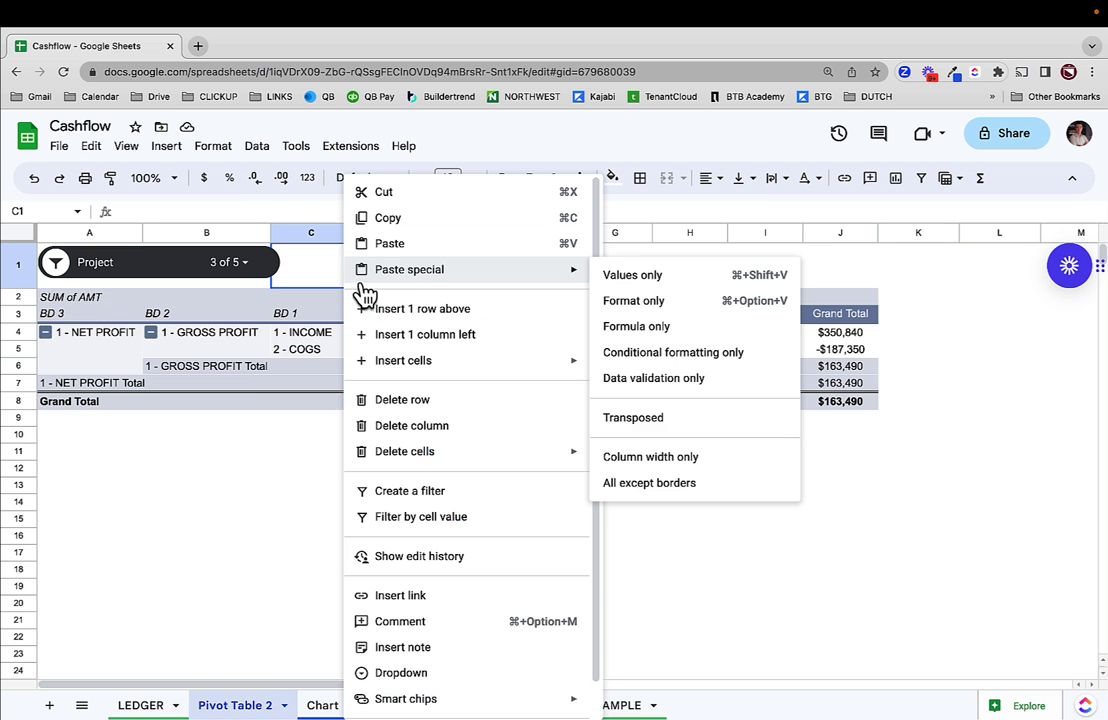
left_click(383, 250)
left_click(375, 275)
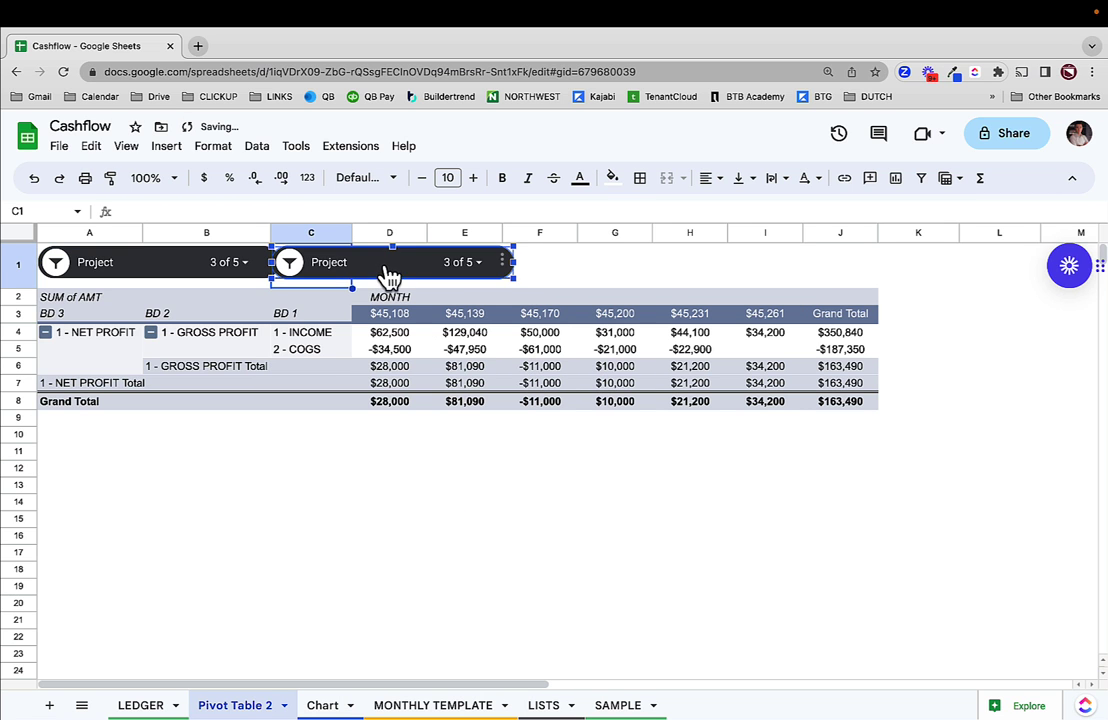
Edit the duplicated slicer so that it filters the Type column
left_click(502, 262)
left_click(510, 283)
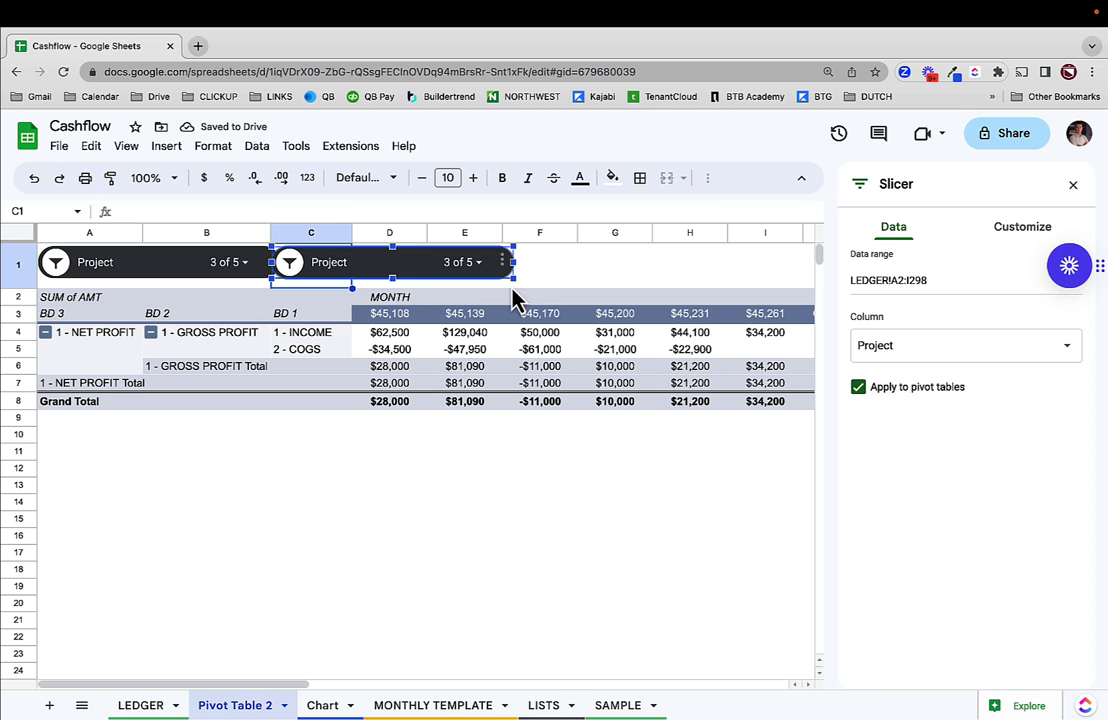
left_click(942, 350)
left_click(918, 394)
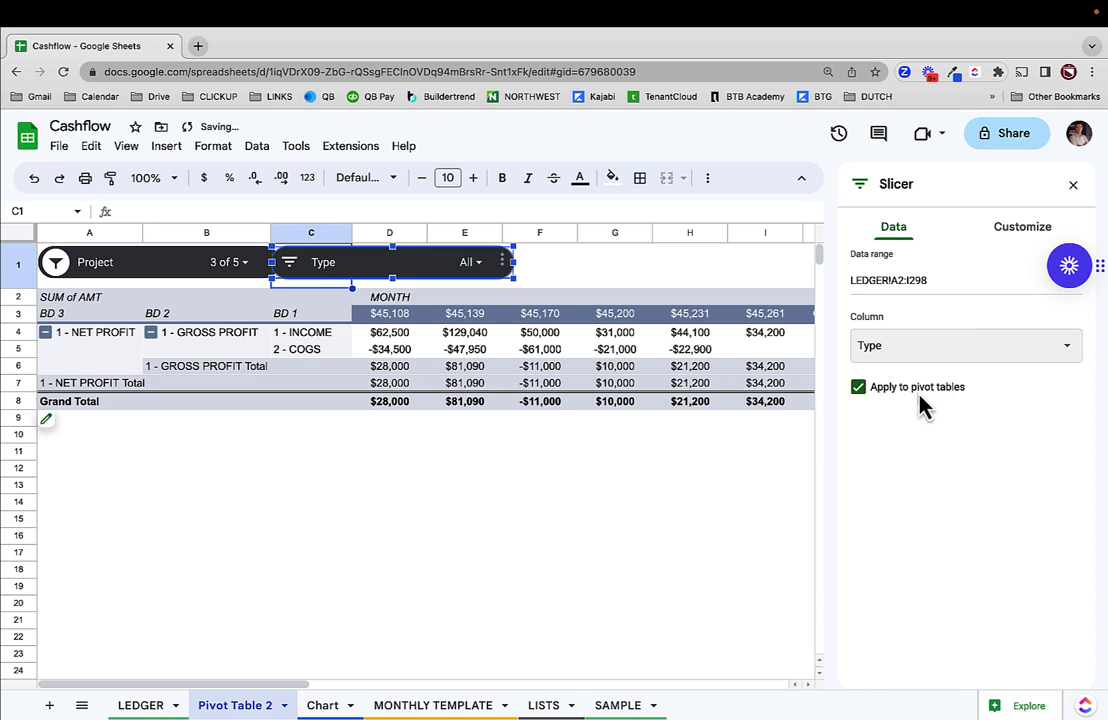
Switch the Type slicer to filter the MONTH column, move it slightly away from the Project slicer, and open its value list
left_click(915, 346)
left_click(905, 550)
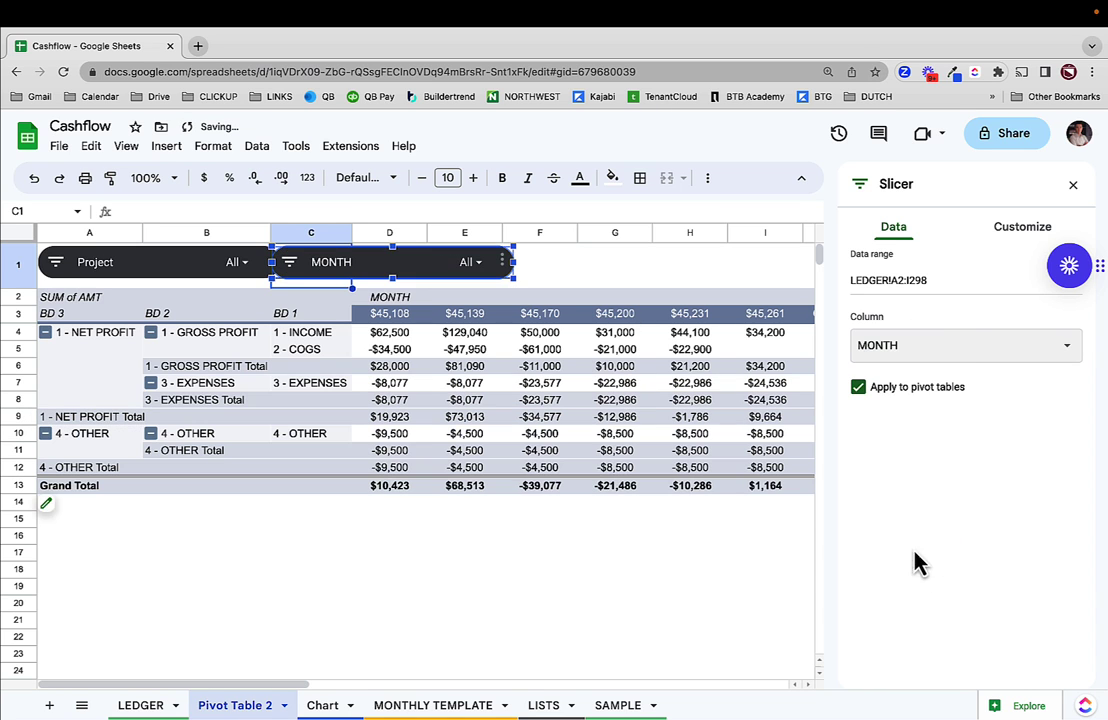
left_click(700, 620)
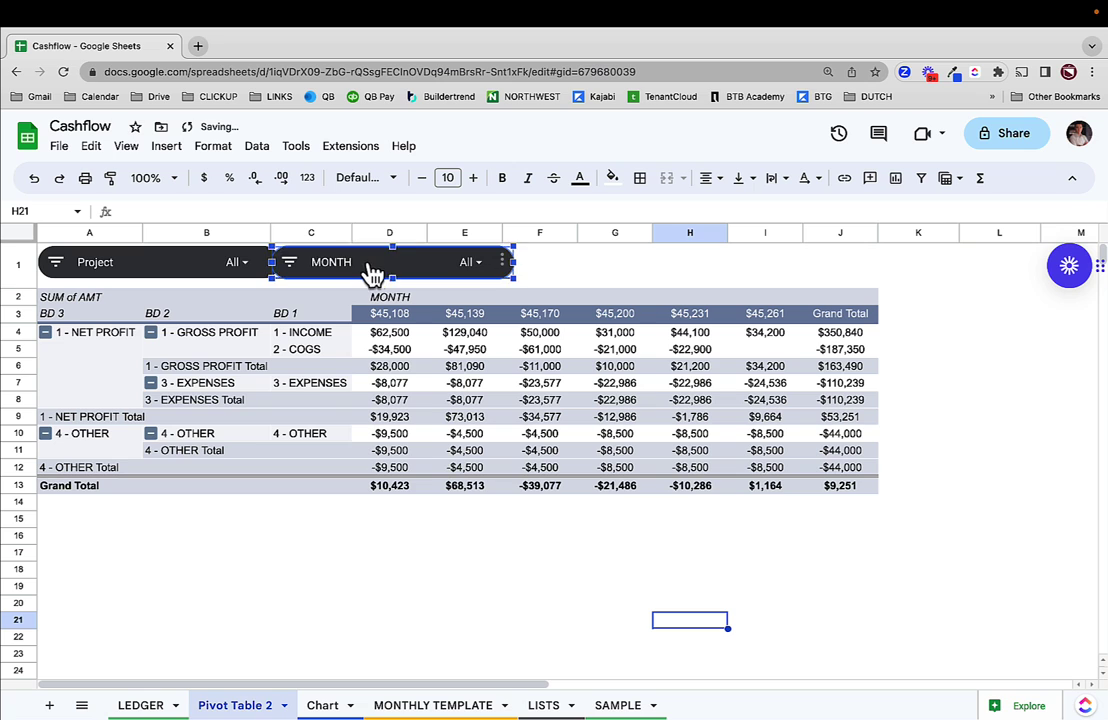
left_click_drag(371, 272, 420, 260)
left_click(717, 272)
left_click(318, 264)
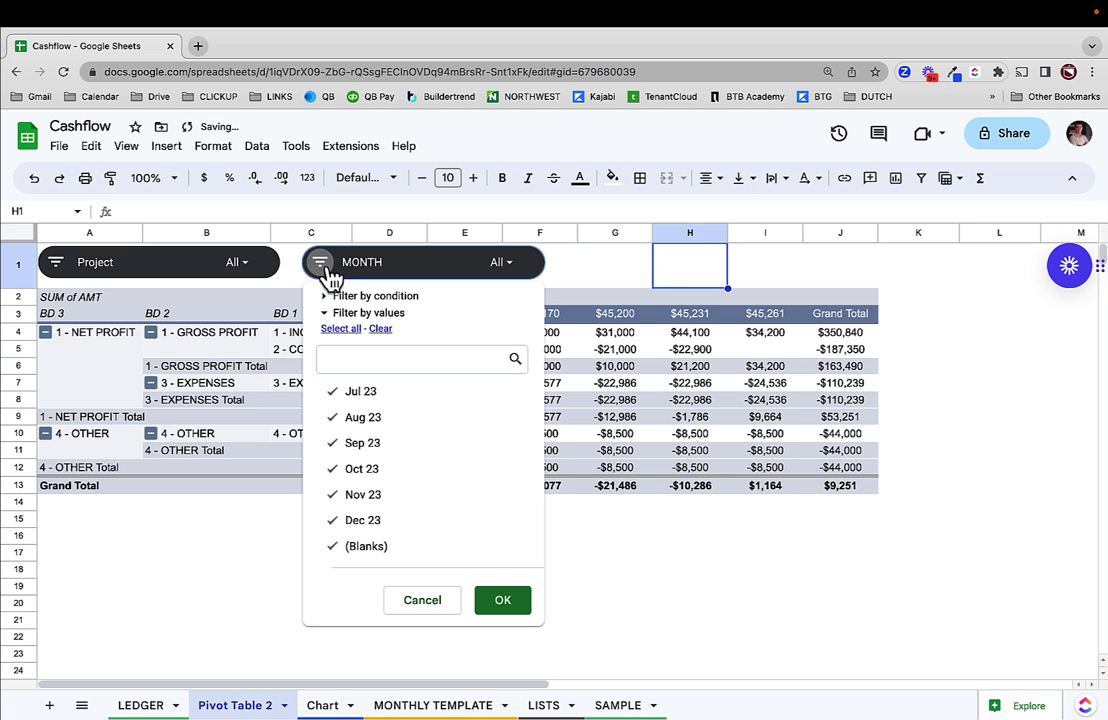
Format the pivot table's month headers in D3:I3 as month and two-digit year, using the Sep 08 date format
left_click(700, 316)
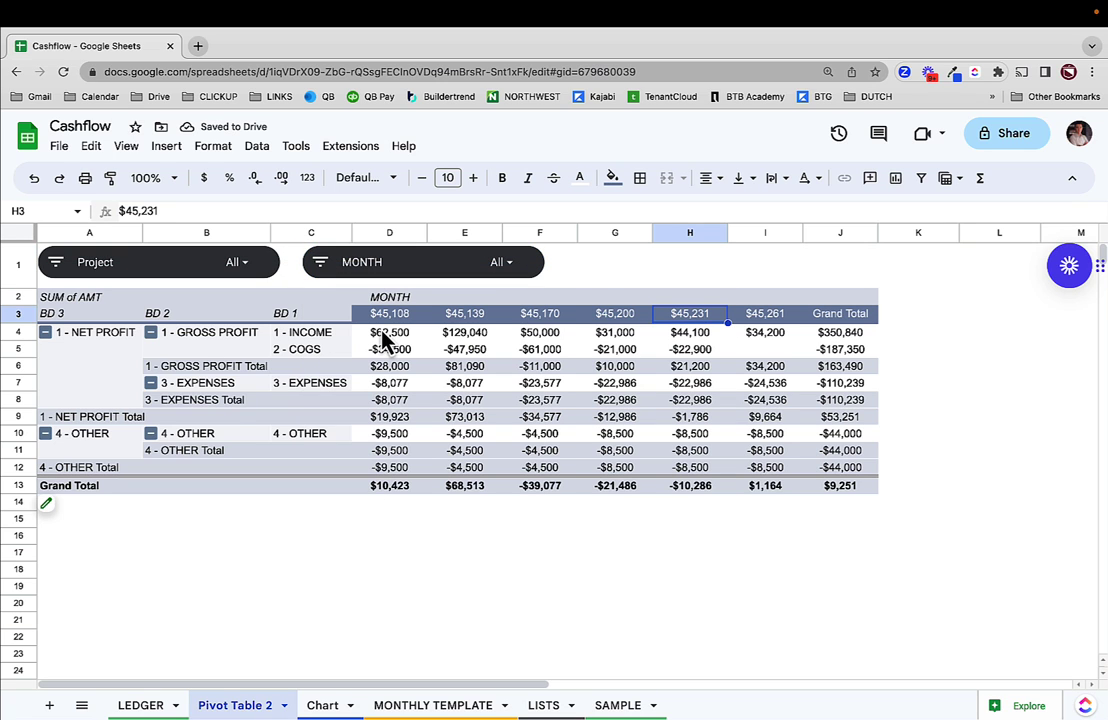
left_click_drag(386, 320, 772, 323)
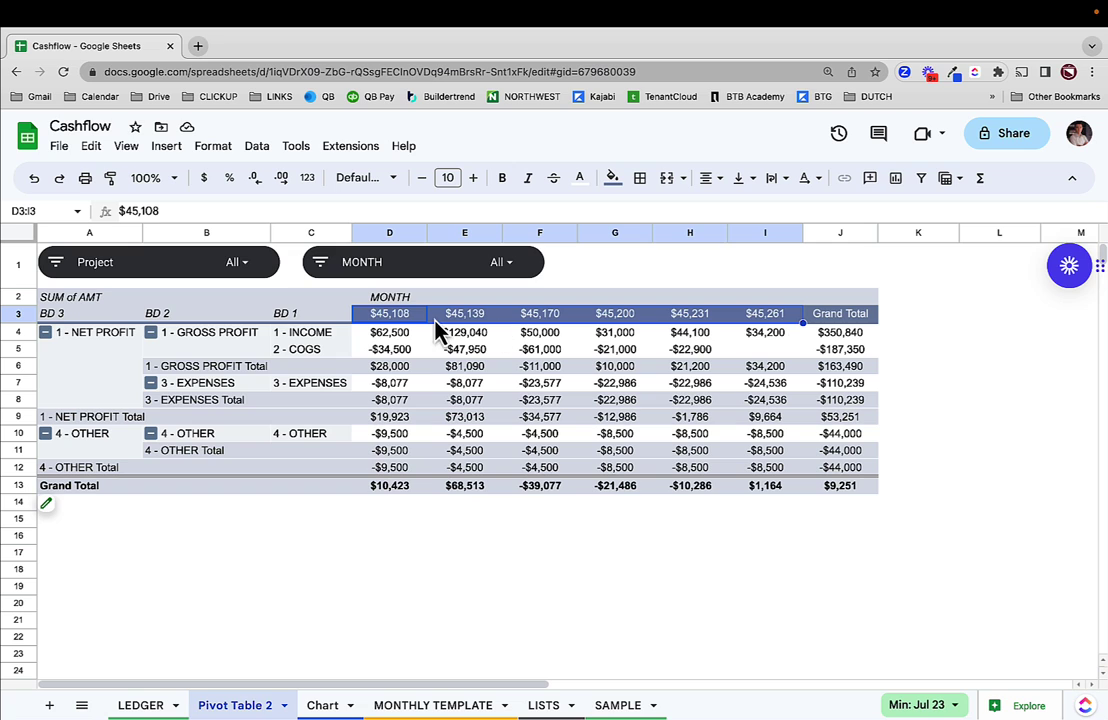
left_click_drag(401, 320, 770, 322)
left_click(212, 147)
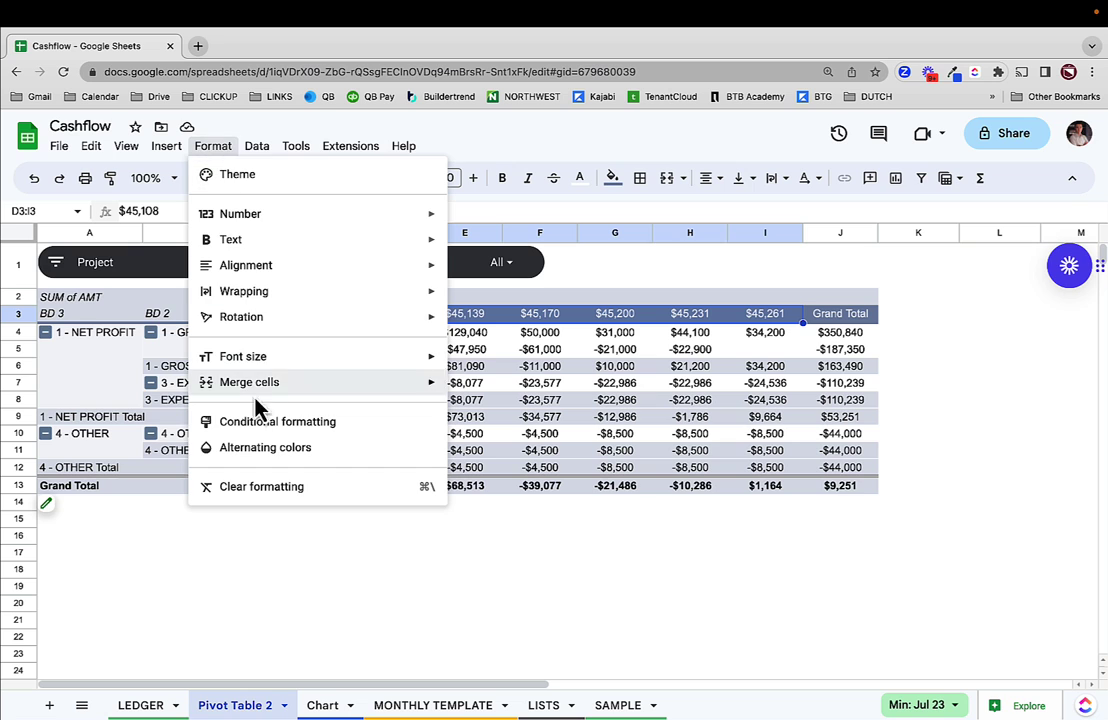
mouse_move(265, 215)
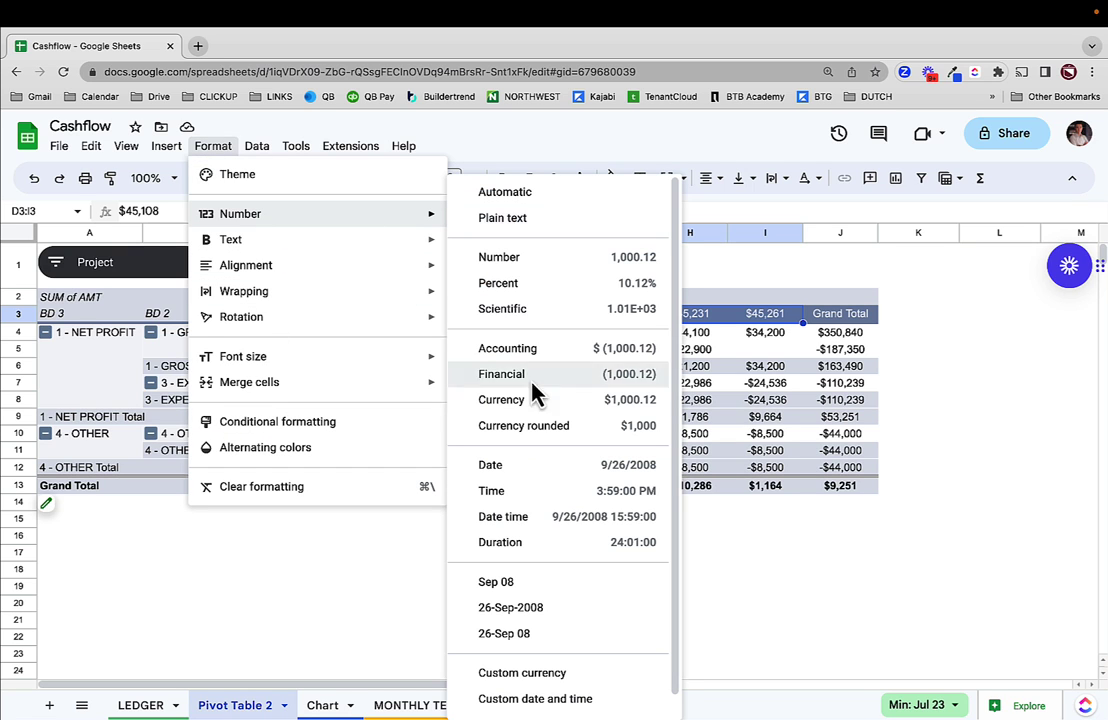
left_click(519, 590)
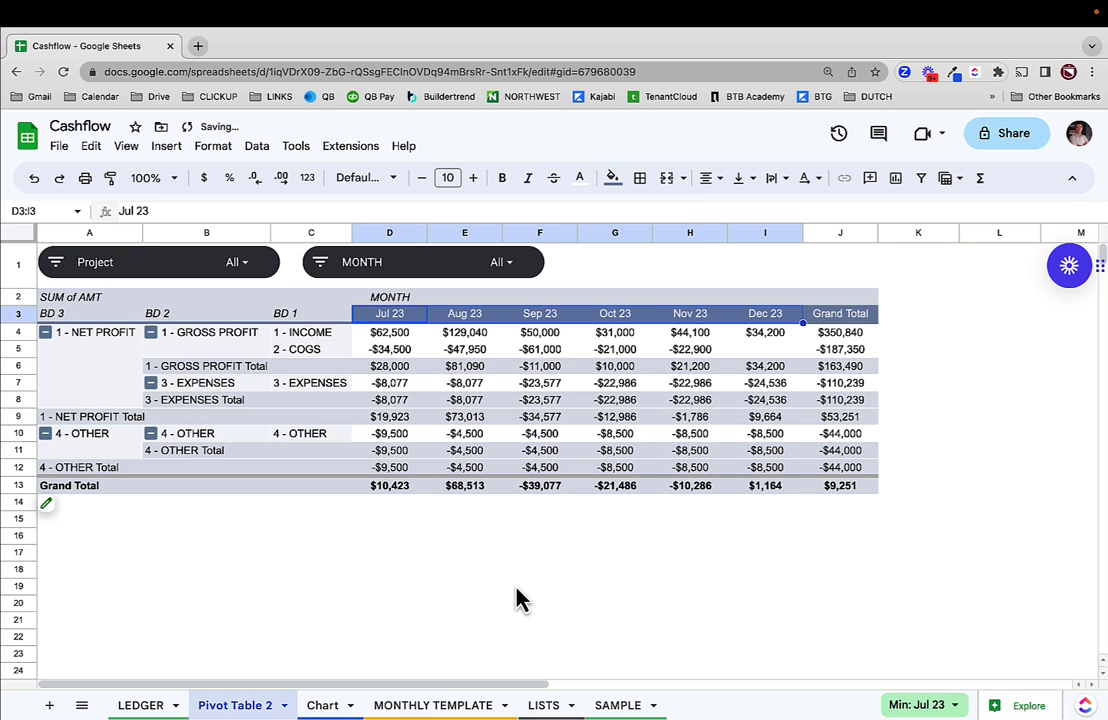
left_click(462, 569)
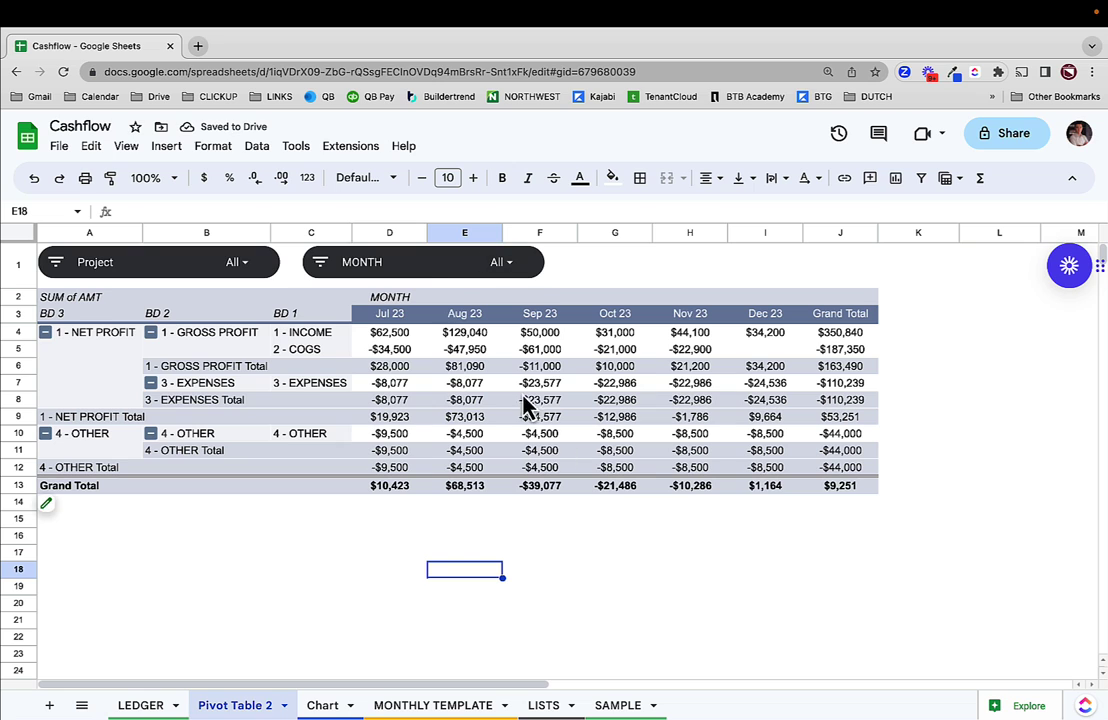
Filter the MONTH slicer to show only Oct 23, Nov 23 and Dec 23
left_click(336, 263)
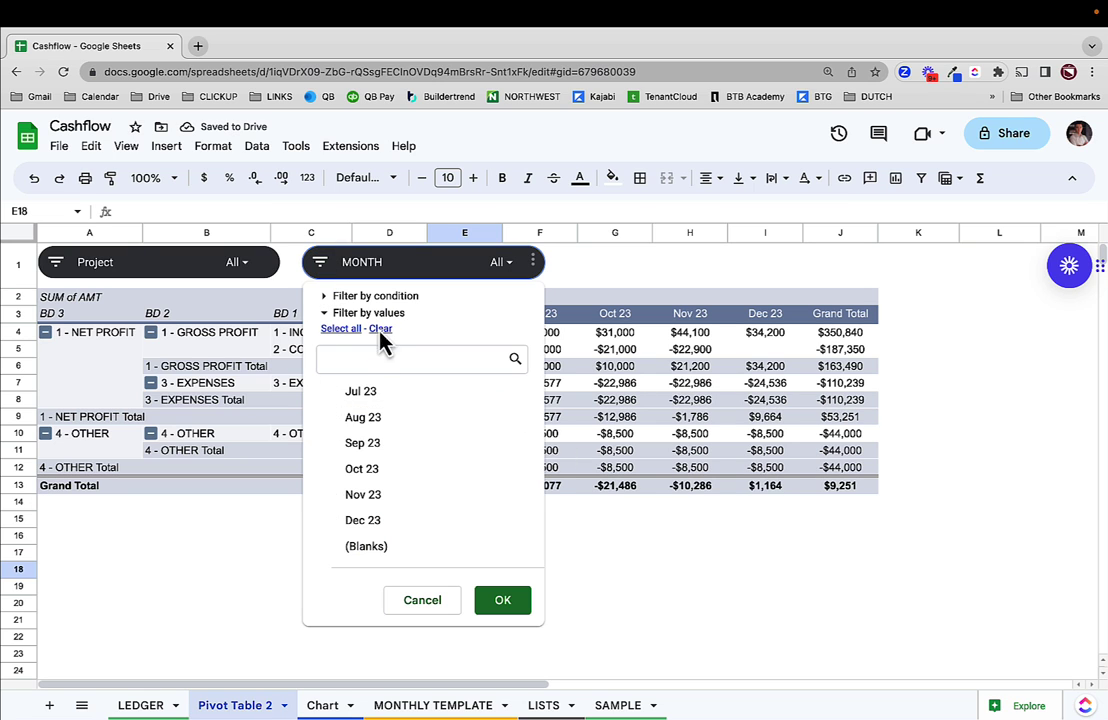
left_click(361, 468)
left_click(362, 442)
left_click(362, 417)
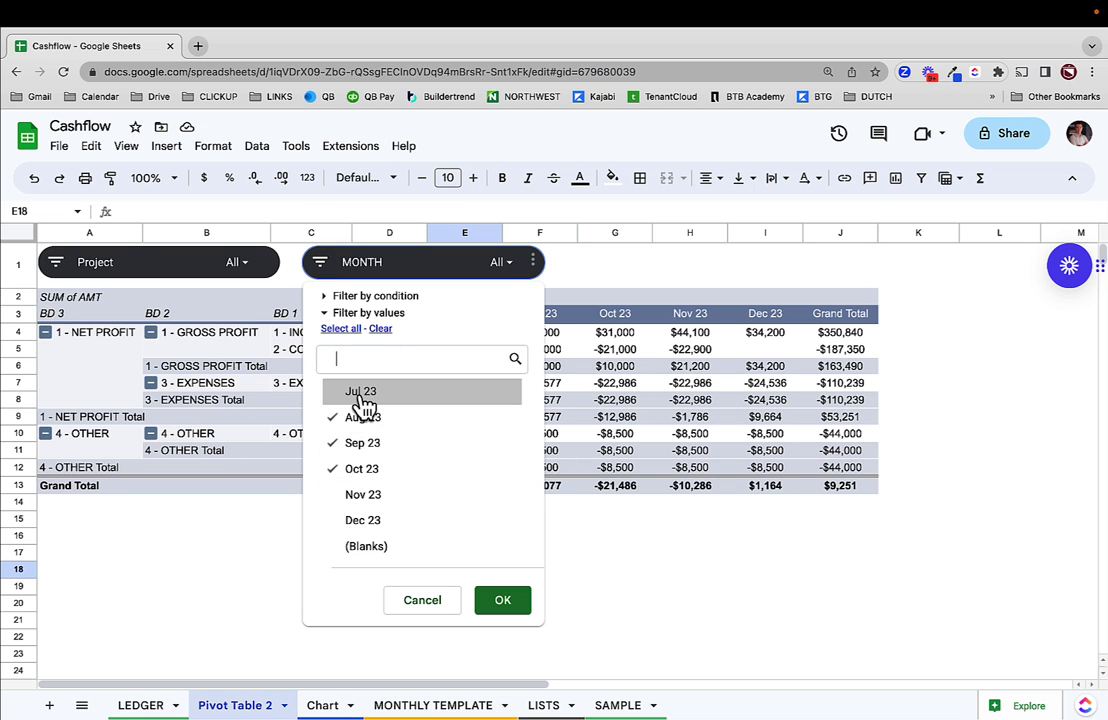
left_click(362, 417)
left_click(362, 442)
left_click(361, 468)
left_click(370, 521)
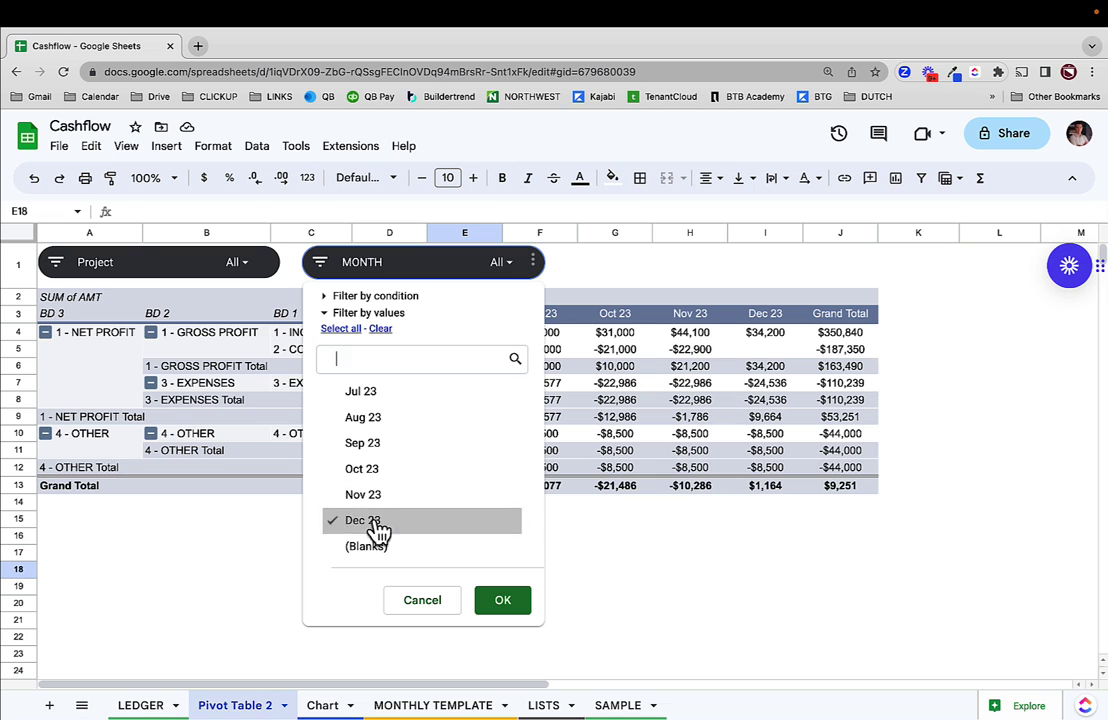
left_click(363, 496)
left_click(362, 470)
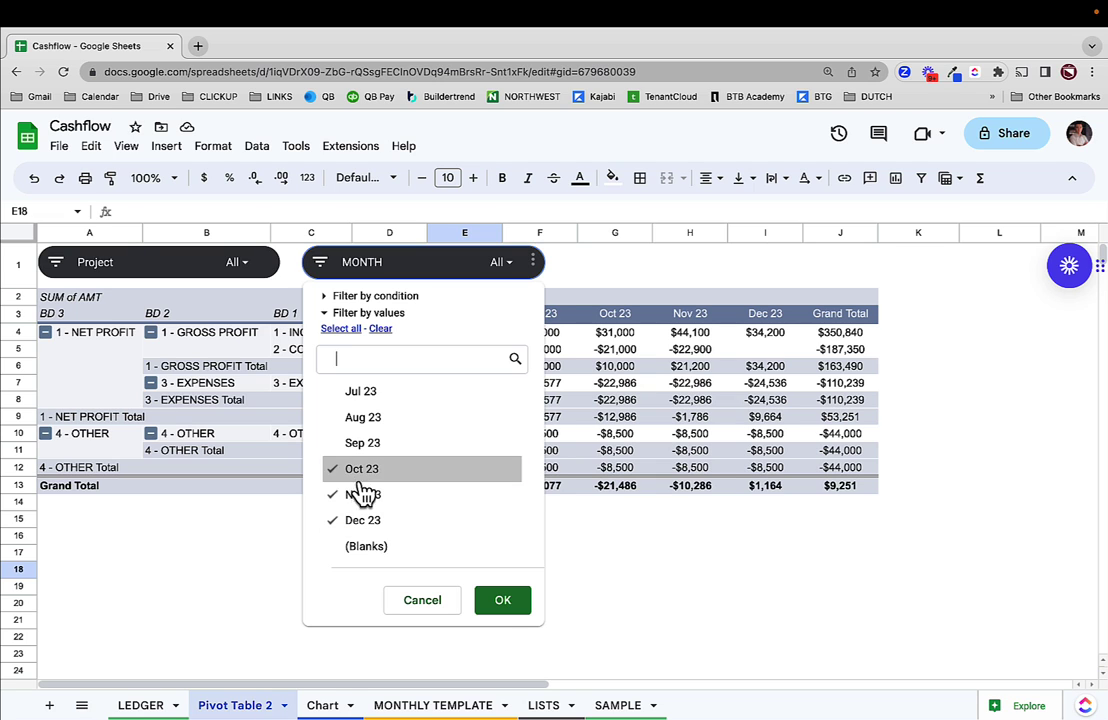
left_click(503, 602)
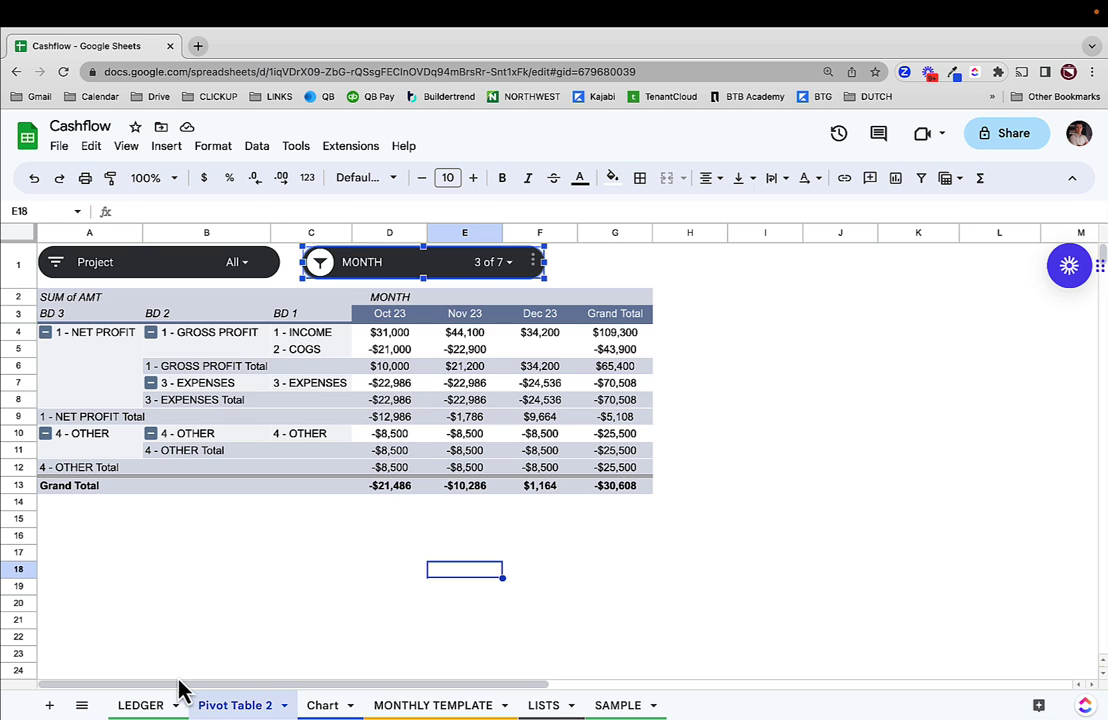
Look at the LEDGER sheet and return to the Pivot Table 2 sheet
left_click(150, 706)
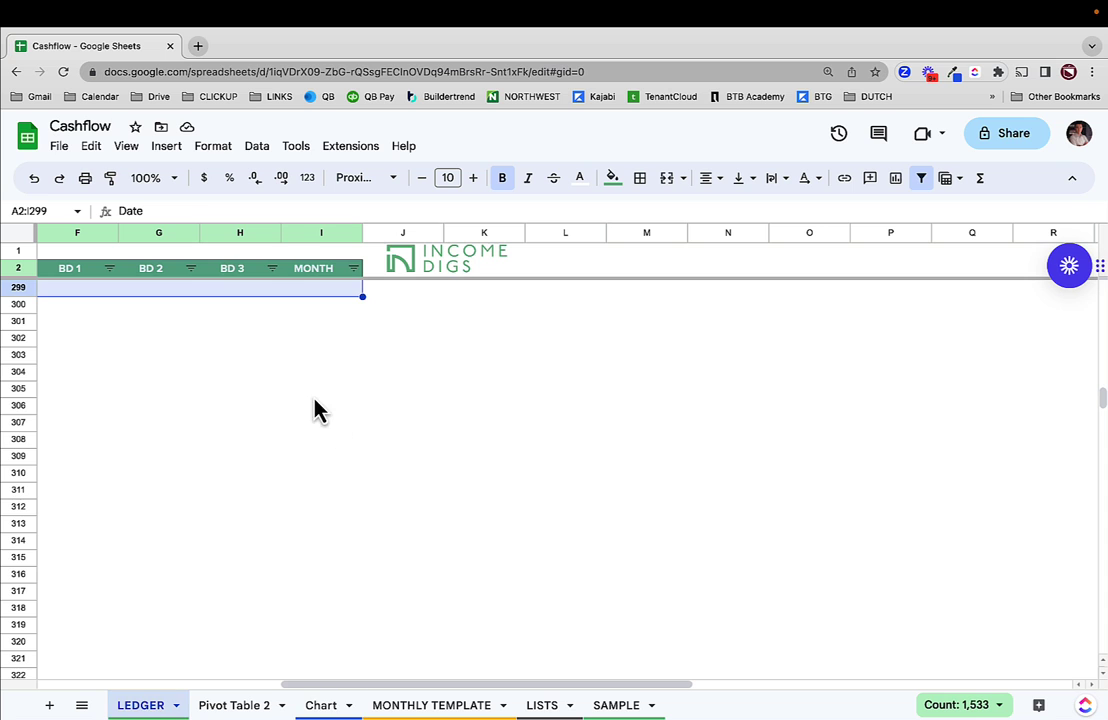
key("ctrl+shift+Page_Down")
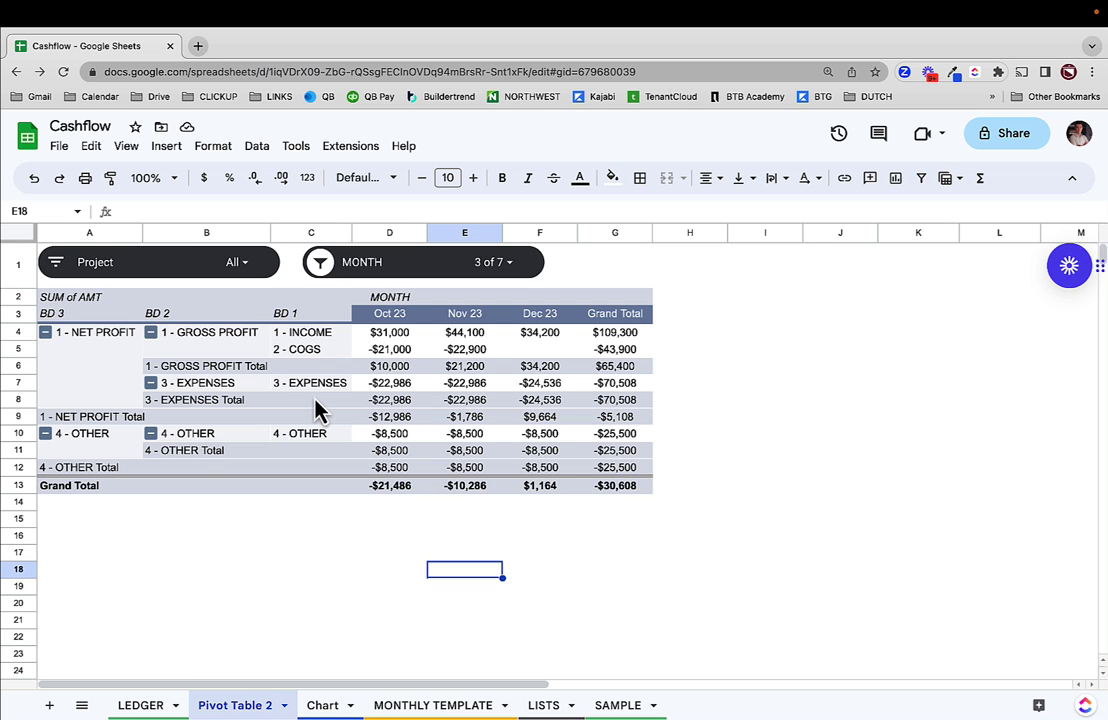
On the Chart sheet, move the CASHFLOW PROJECTION chart up over the cashflow table so its upper edge sits at row 1
left_click(324, 705)
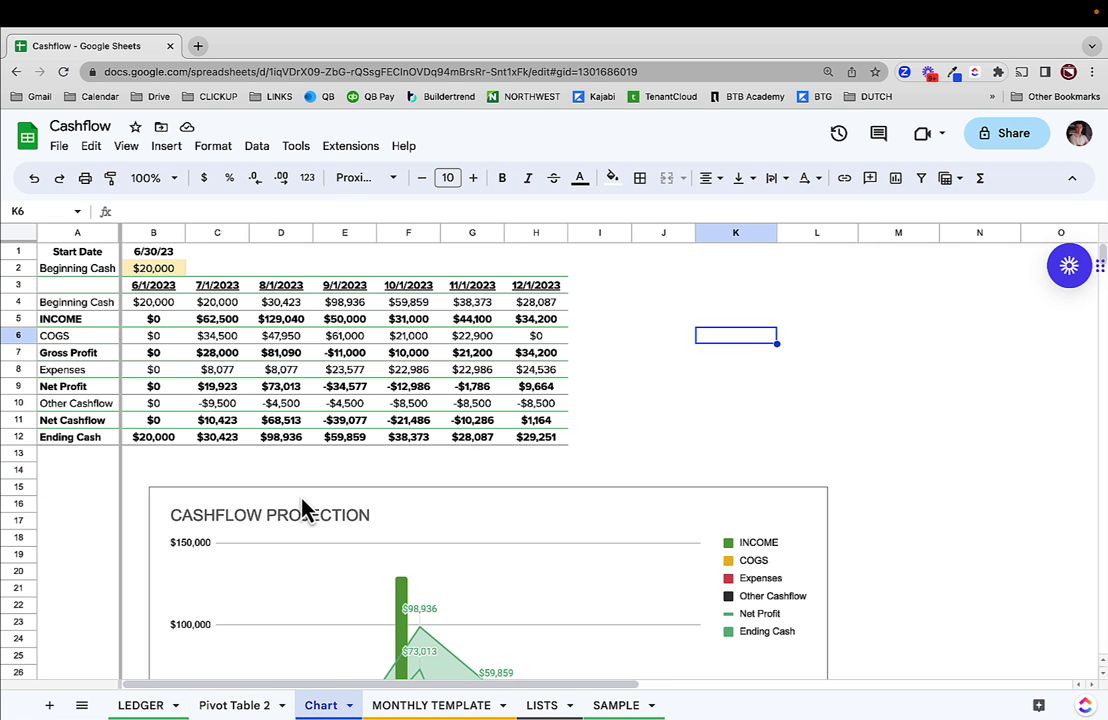
left_click(510, 505)
scroll(502, 514, "down", 3)
scroll(495, 462, "up", 3)
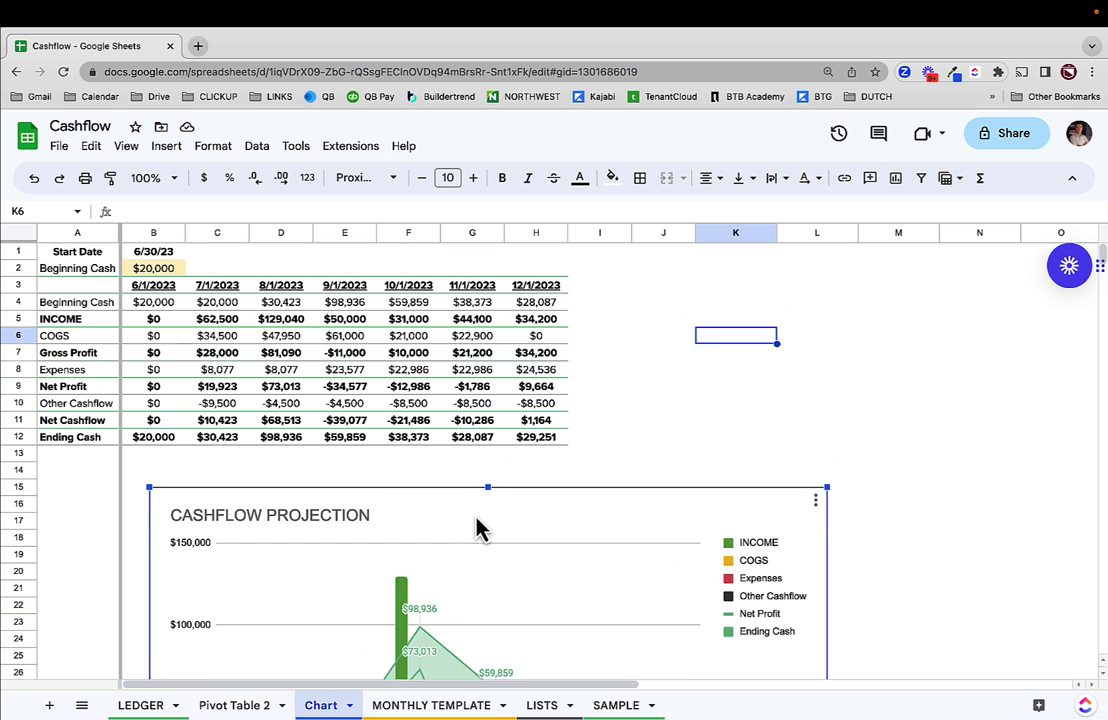
left_click_drag(477, 524, 485, 278)
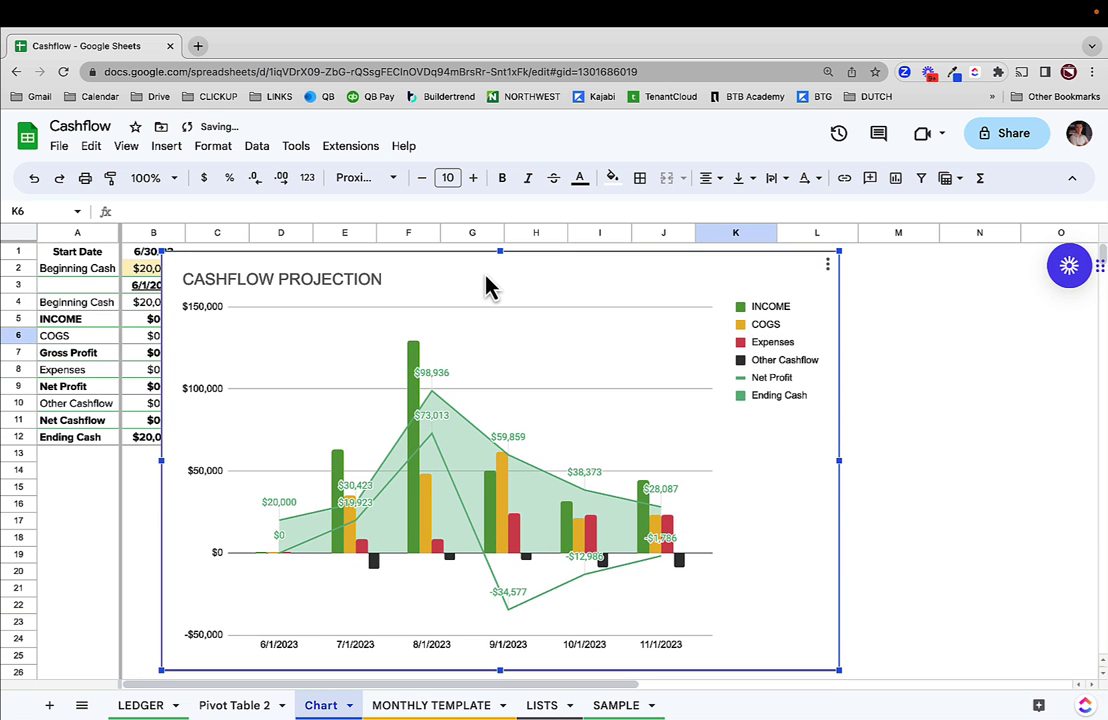